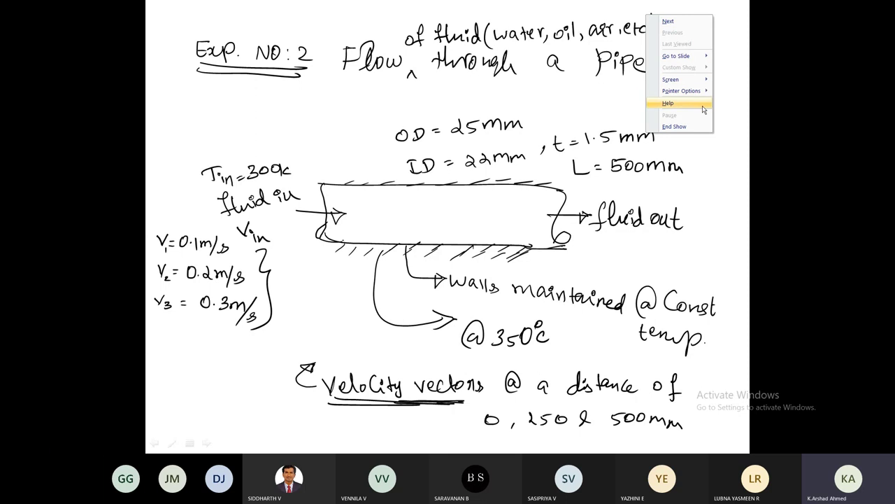
End the pipe-flow slide show and launch ANSYS Workbench
{"action": "left_click", "coordinate": [702, 125]}
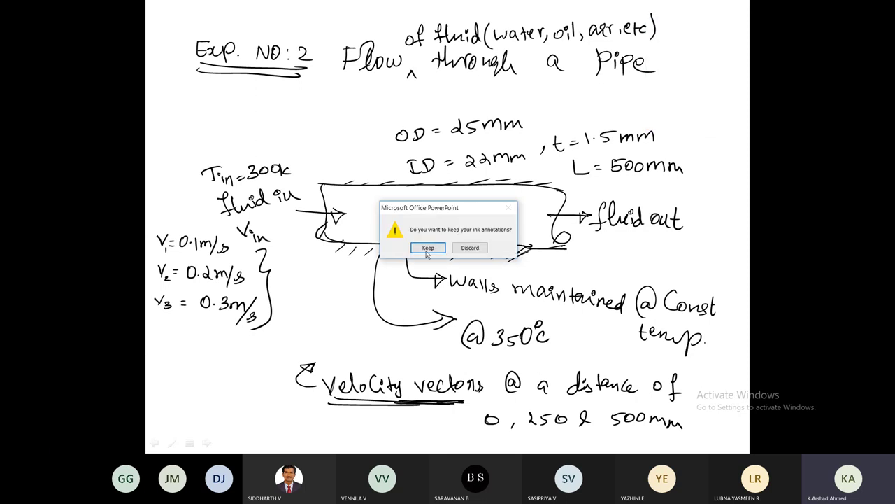
{"action": "left_click", "coordinate": [470, 247]}
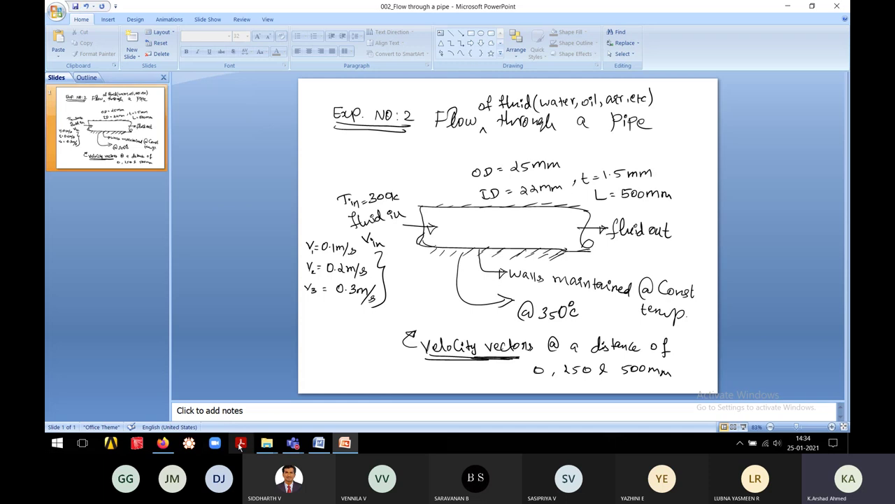
{"action": "left_click", "coordinate": [111, 443]}
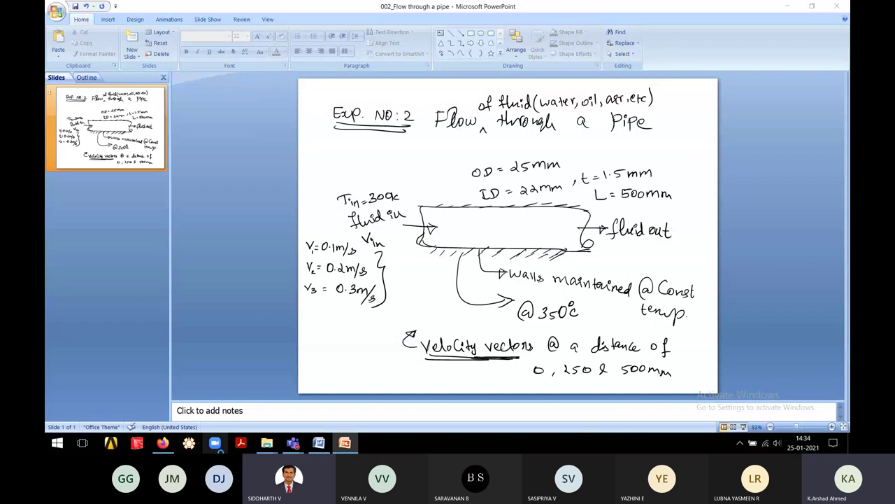
{"action": "mouse_move", "coordinate": [266, 443]}
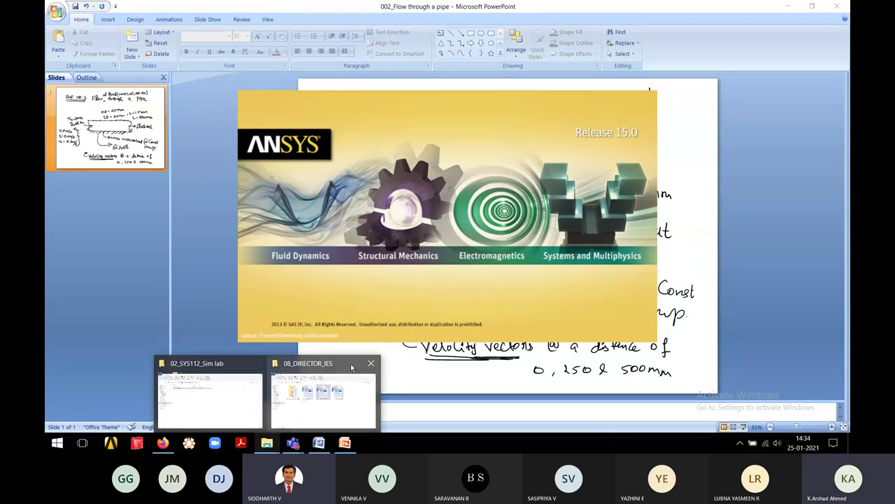
{"action": "mouse_move", "coordinate": [370, 364]}
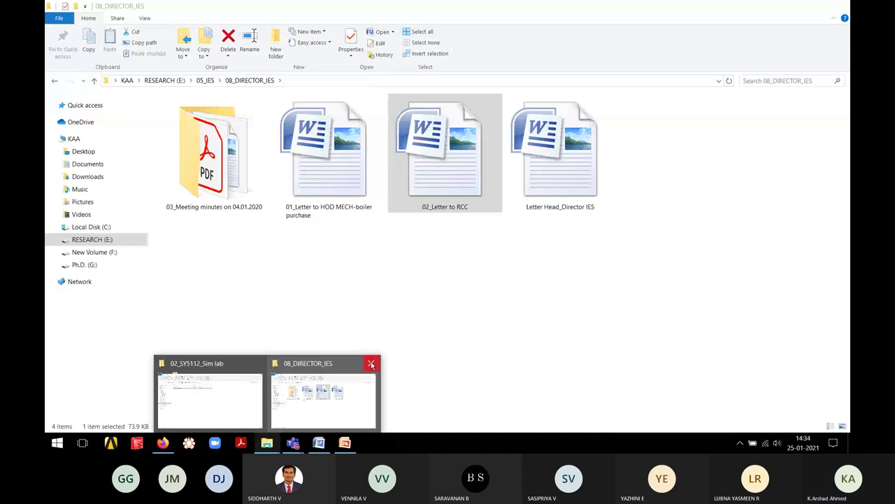
{"action": "left_click", "coordinate": [347, 396]}
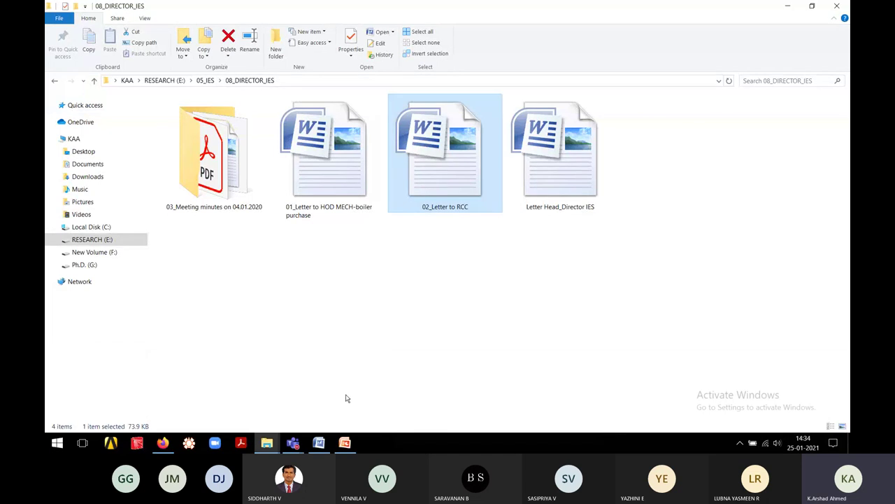
{"action": "left_click", "coordinate": [787, 5]}
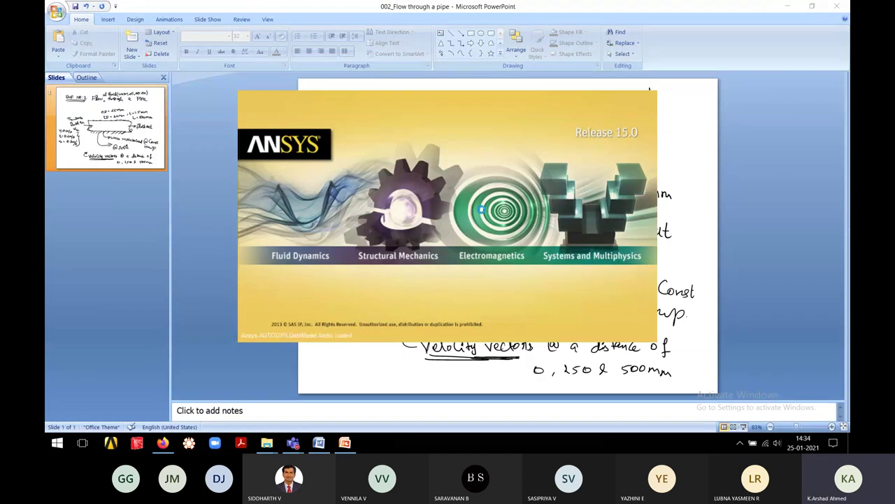
Switch to the Microsoft Teams meeting window and review the list of participants
{"action": "mouse_move", "coordinate": [294, 443]}
{"action": "left_click", "coordinate": [365, 400]}
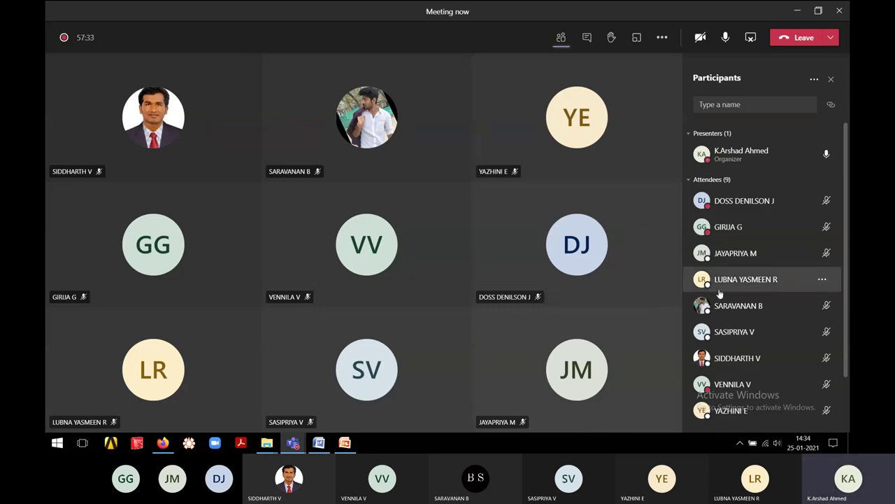
{"action": "scroll", "coordinate": [724, 319], "scroll_direction": "down", "scroll_amount": 2}
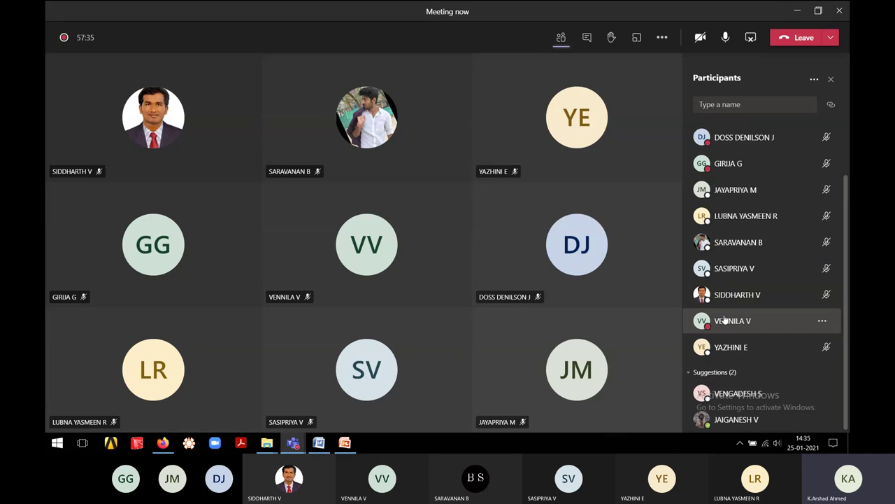
{"action": "scroll", "coordinate": [728, 357], "scroll_direction": "up", "scroll_amount": 2}
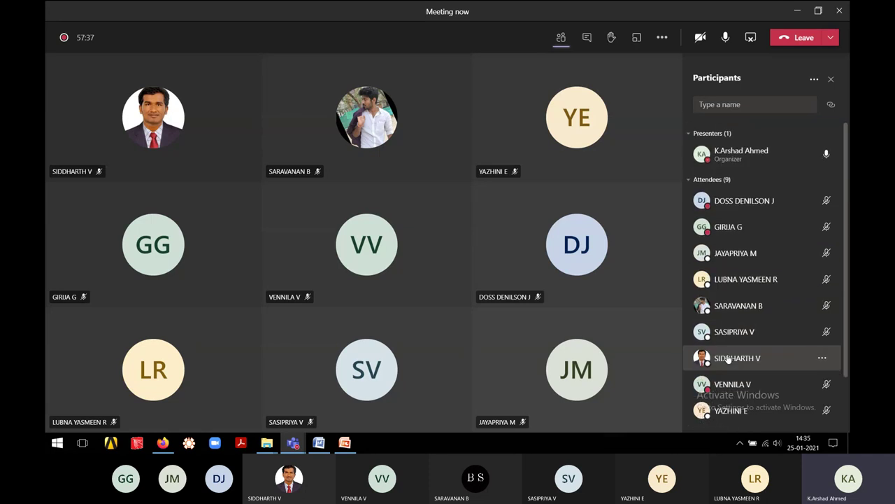
{"action": "scroll", "coordinate": [728, 358], "scroll_direction": "down", "scroll_amount": 2}
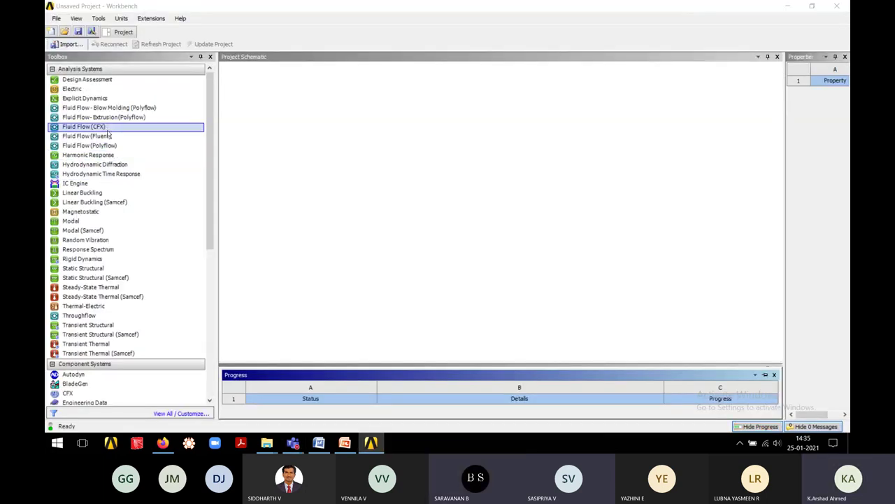
Switch to Workbench and add a standalone Fluid Flow (Fluent) analysis system to the Project Schematic
{"action": "left_click_drag", "start_coordinate": [109, 135], "coordinate": [253, 125]}
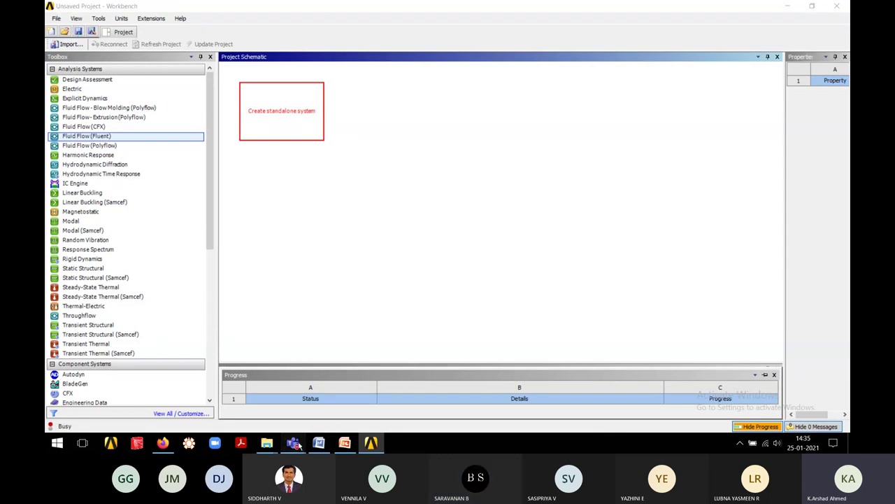
{"action": "mouse_move", "coordinate": [294, 442]}
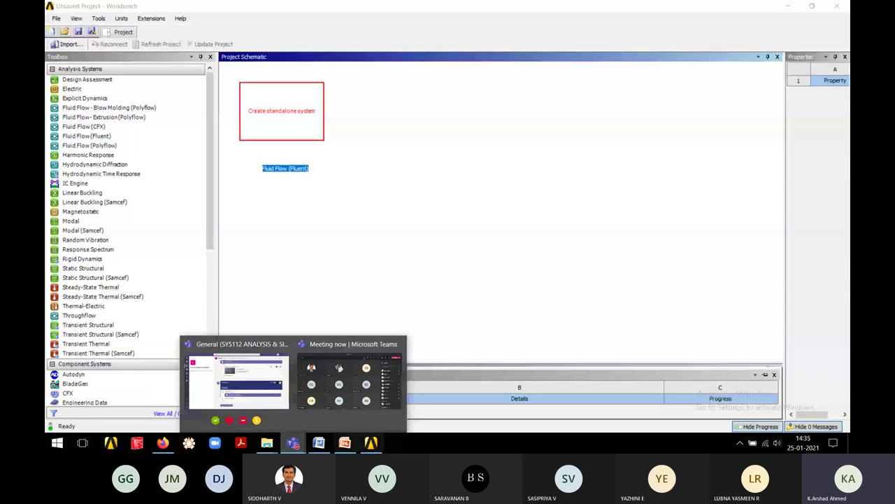
{"action": "left_click", "coordinate": [395, 177]}
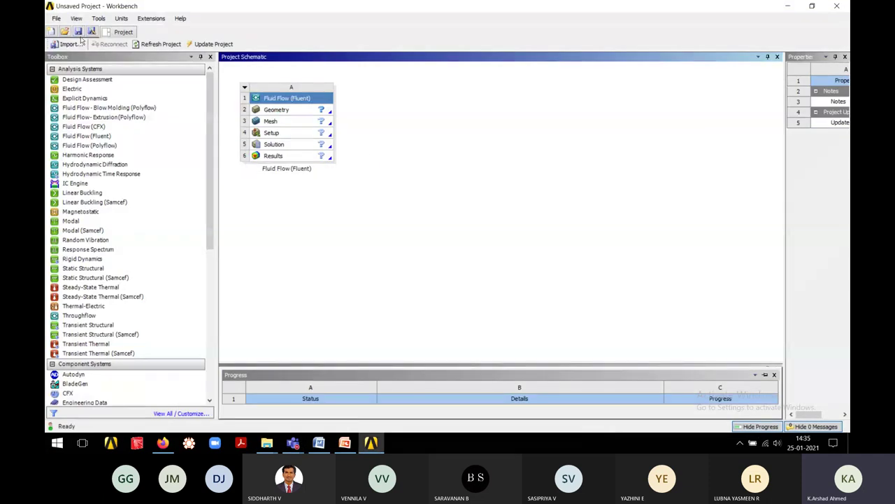
Start saving the project and browse on the RESEARCH (E:) drive to 05_IES, 11_SEM_JAN-JULY 2020, 02_SY5112_Sim lab
{"action": "left_click", "coordinate": [78, 33]}
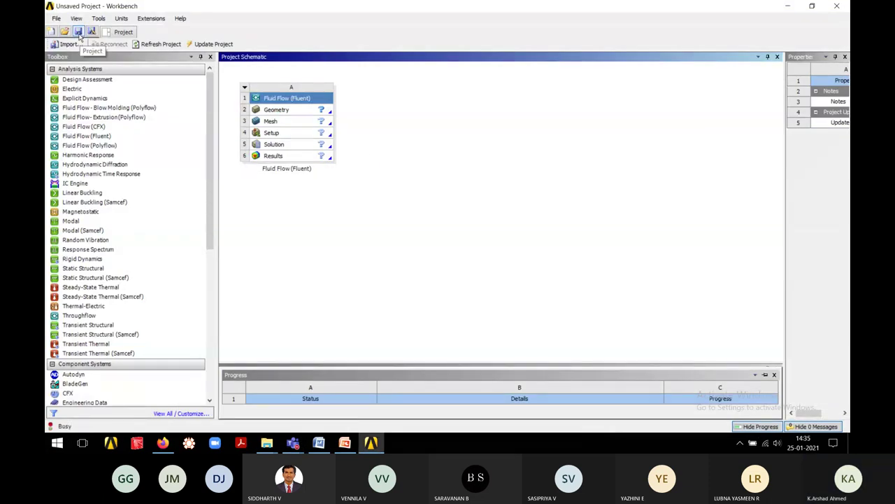
{"action": "left_click", "coordinate": [79, 202]}
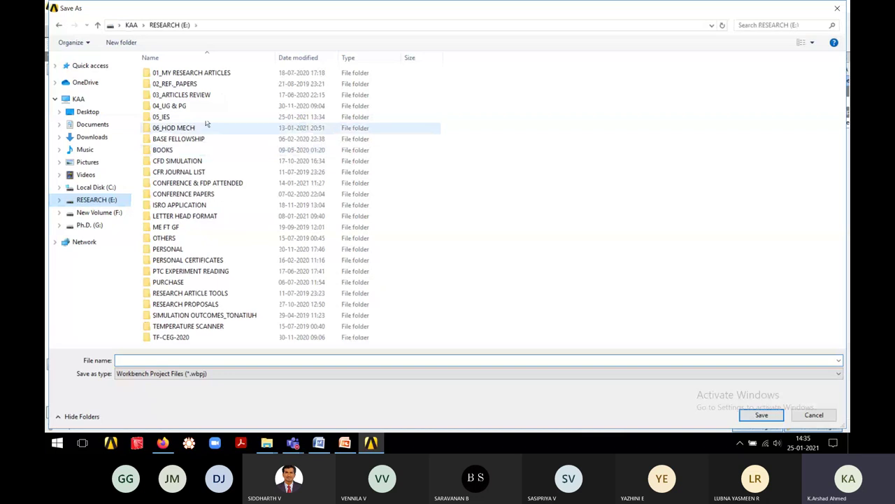
{"action": "double_click", "coordinate": [193, 116]}
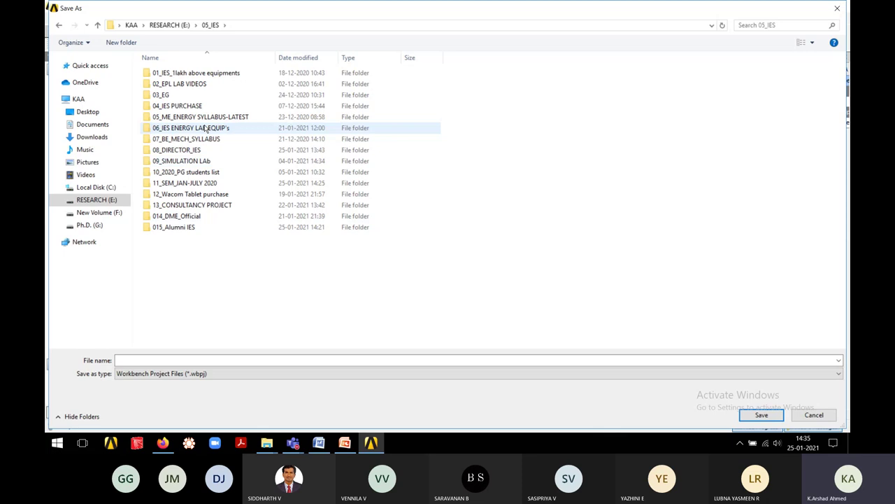
{"action": "left_click", "coordinate": [216, 184]}
{"action": "double_click", "coordinate": [216, 183]}
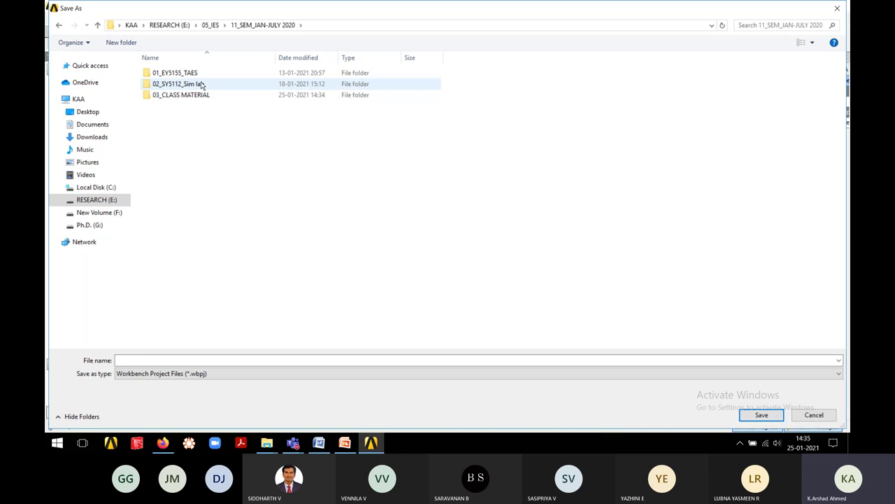
{"action": "double_click", "coordinate": [201, 85]}
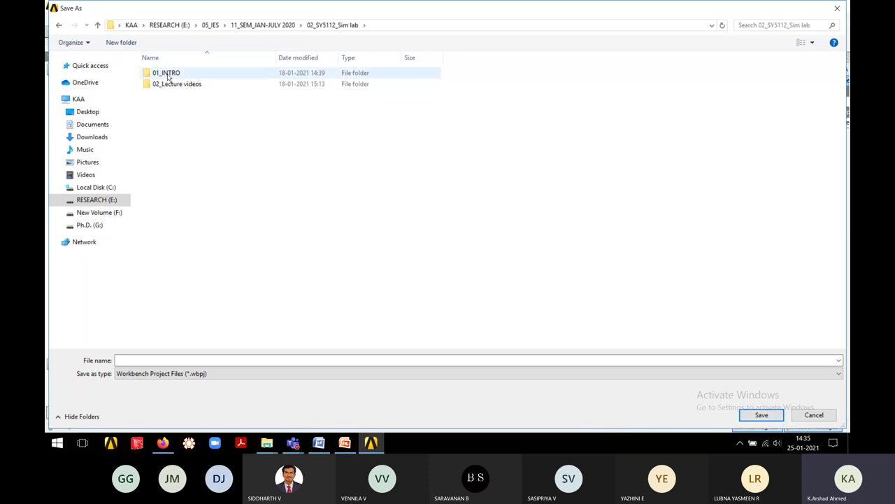
Create a new folder named 02_Flow thro a pipe inside the 02_SY5112_Sim lab folder
{"action": "left_click", "coordinate": [121, 42]}
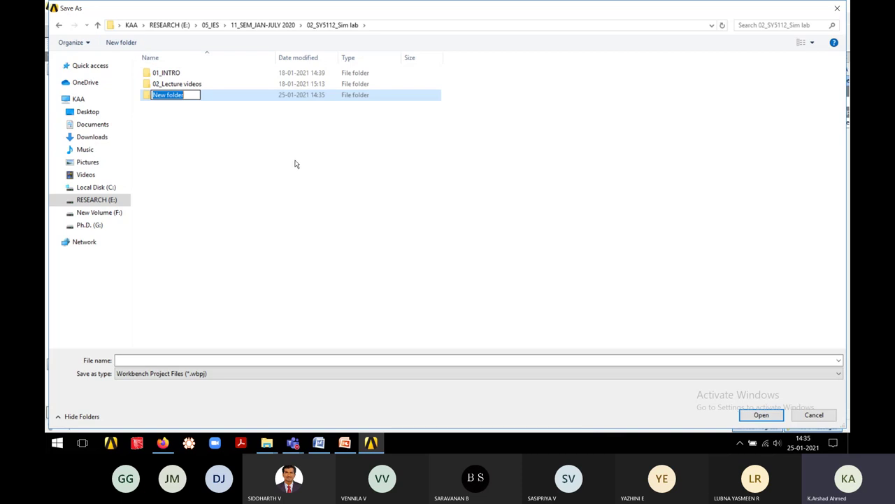
{"action": "type", "text": "02"}
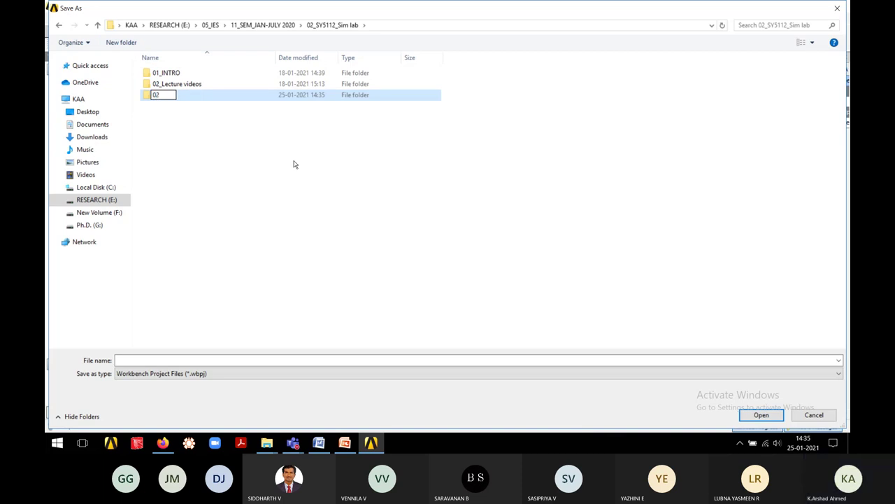
{"action": "type", "text": "_FLow thro a pipe"}
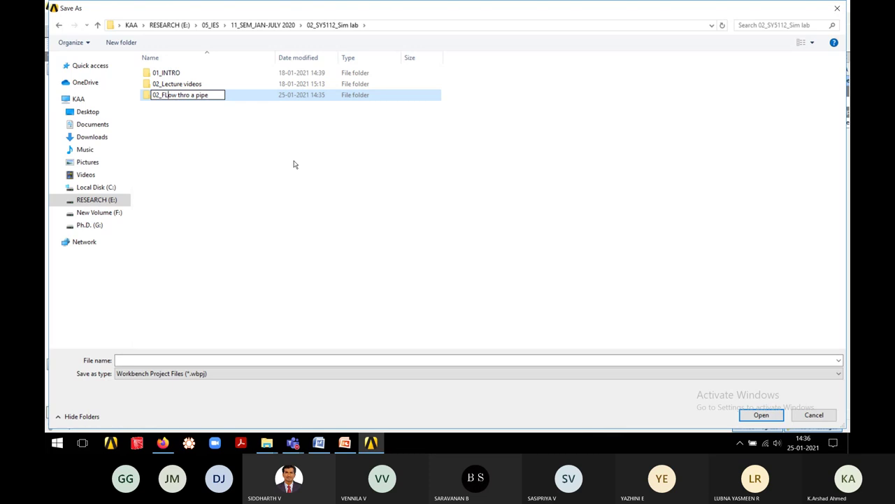
{"action": "key", "text": "BackSpace"}
{"action": "type", "text": "l"}
{"action": "key", "text": "Return"}
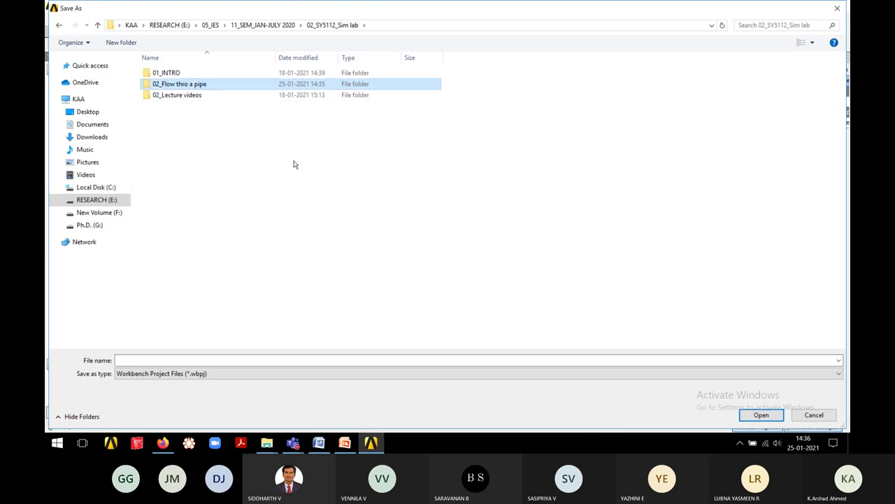
Save the Workbench project as 02 inside the 02_Flow thro a pipe folder
{"action": "double_click", "coordinate": [303, 84]}
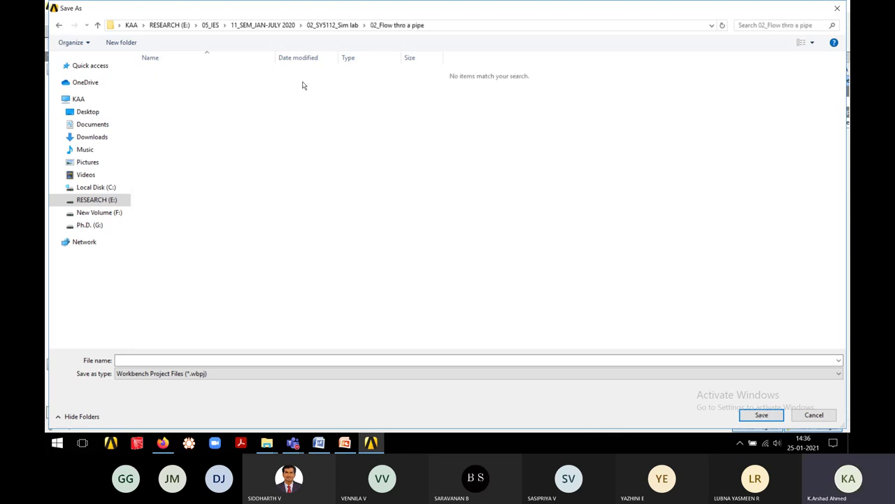
{"action": "left_click", "coordinate": [298, 359]}
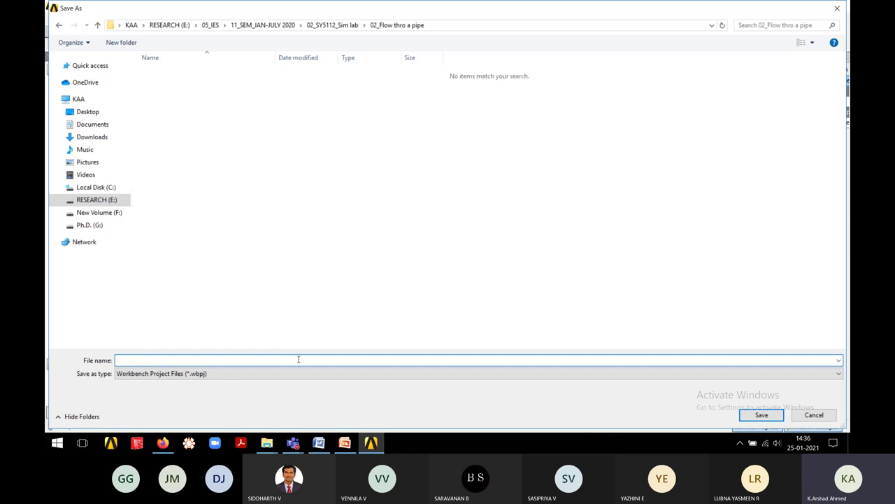
{"action": "type", "text": "02"}
{"action": "key", "text": "Return"}
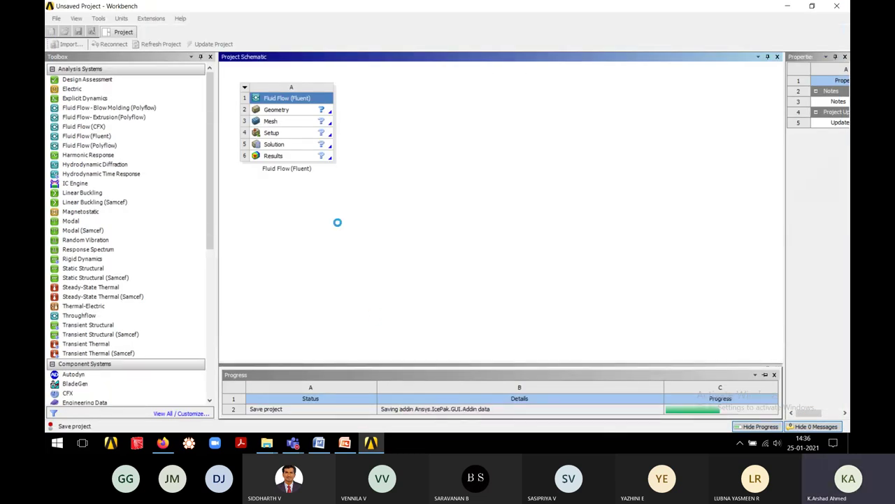
Check the Teams meeting's participants for raised hands and return to Workbench
{"action": "key", "text": "alt+Tab"}
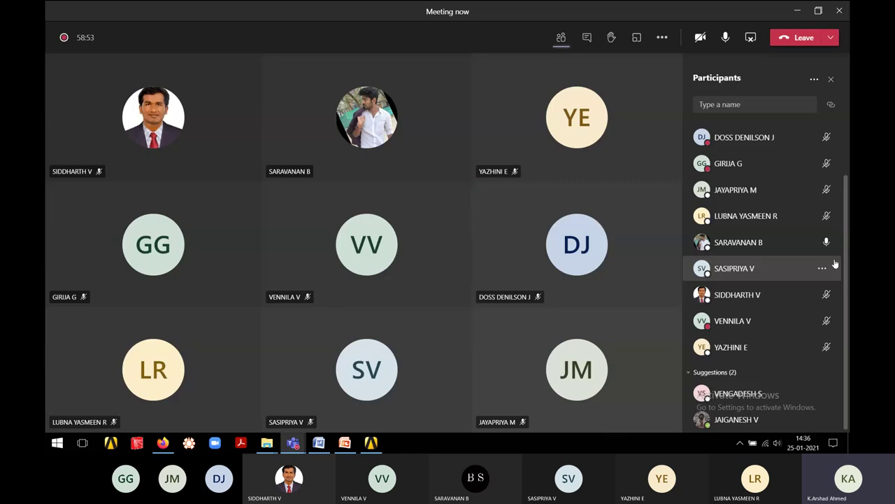
{"action": "scroll", "coordinate": [811, 252], "scroll_direction": "up", "scroll_amount": 3}
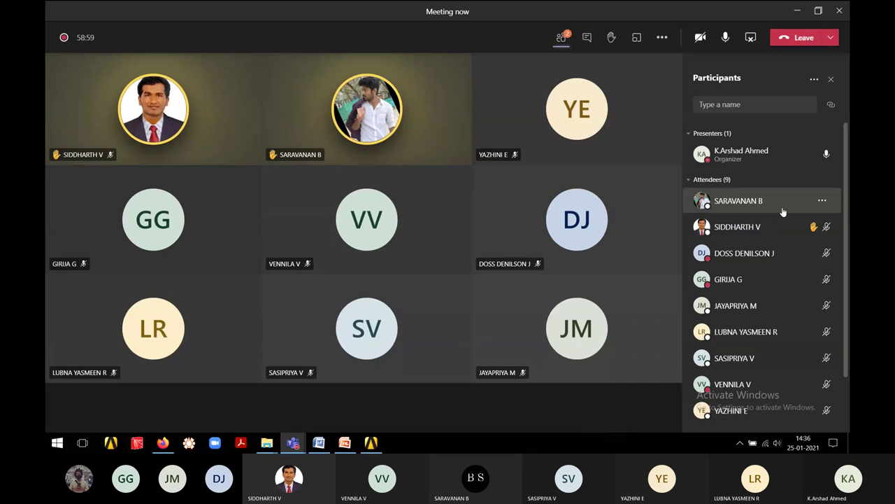
{"action": "left_click", "coordinate": [600, 217]}
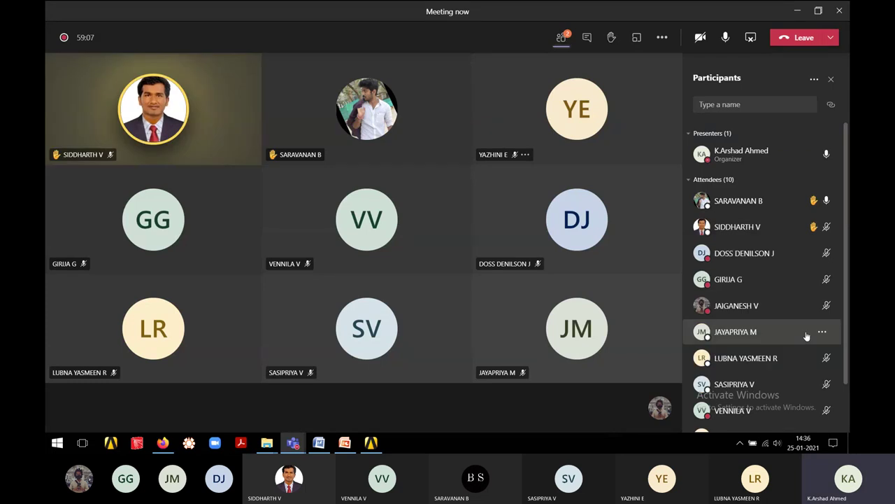
{"action": "scroll", "coordinate": [803, 336], "scroll_direction": "down", "scroll_amount": 1}
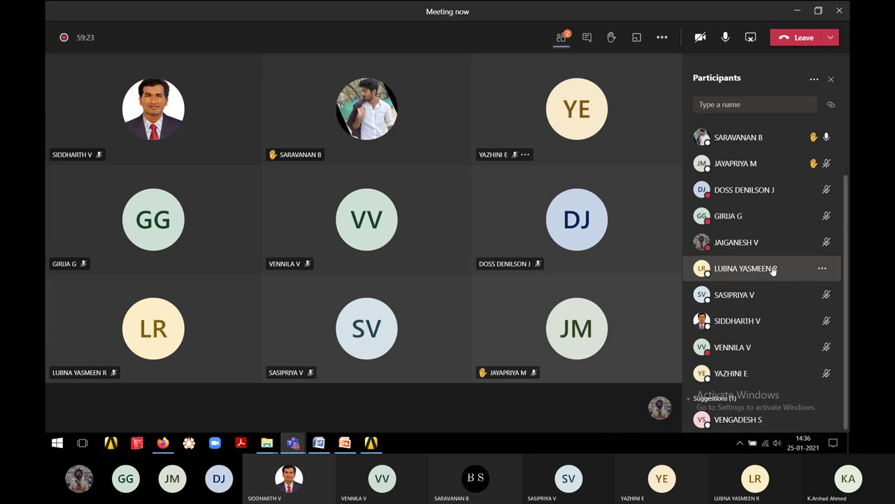
{"action": "left_click", "coordinate": [797, 10]}
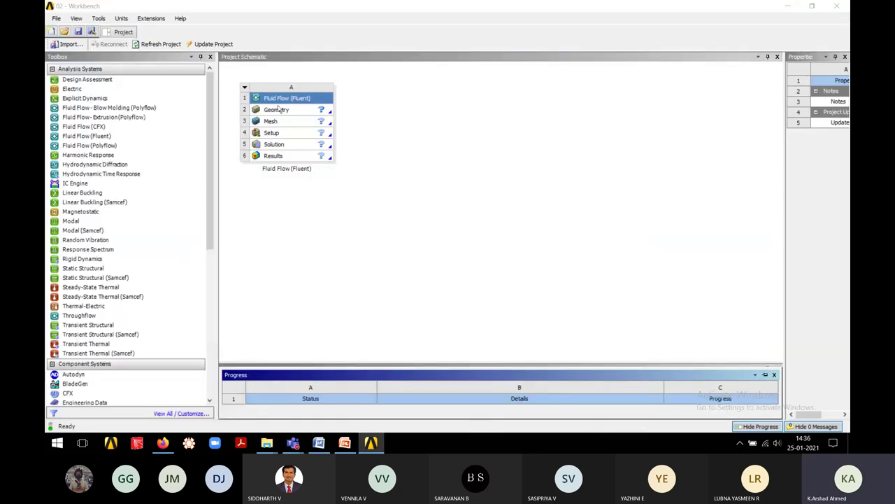
Open the Fluid Flow system's Geometry in DesignModeler and select the XYPlane
{"action": "double_click", "coordinate": [283, 109]}
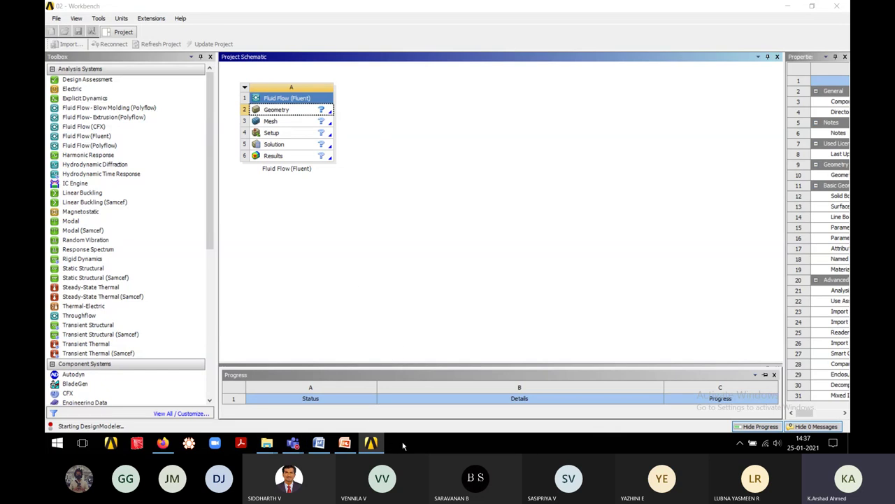
{"action": "left_click", "coordinate": [413, 273]}
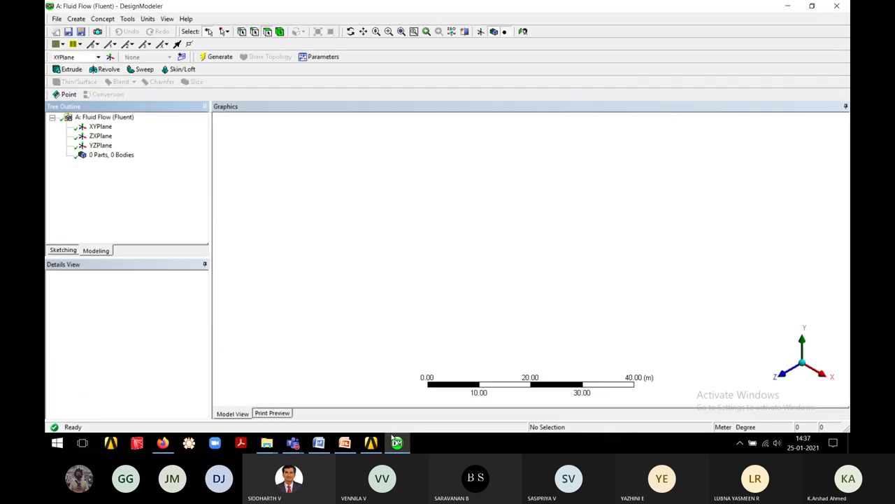
{"action": "left_click", "coordinate": [767, 443]}
{"action": "left_click", "coordinate": [699, 454]}
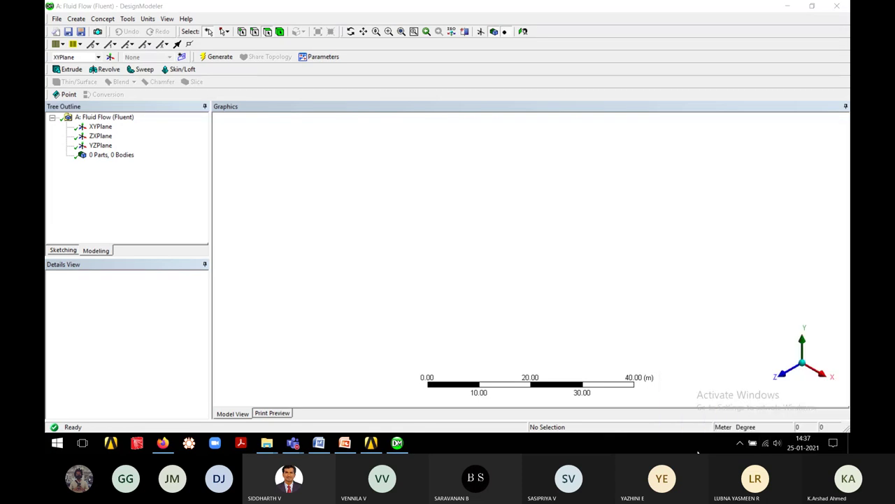
{"action": "left_click", "coordinate": [100, 127]}
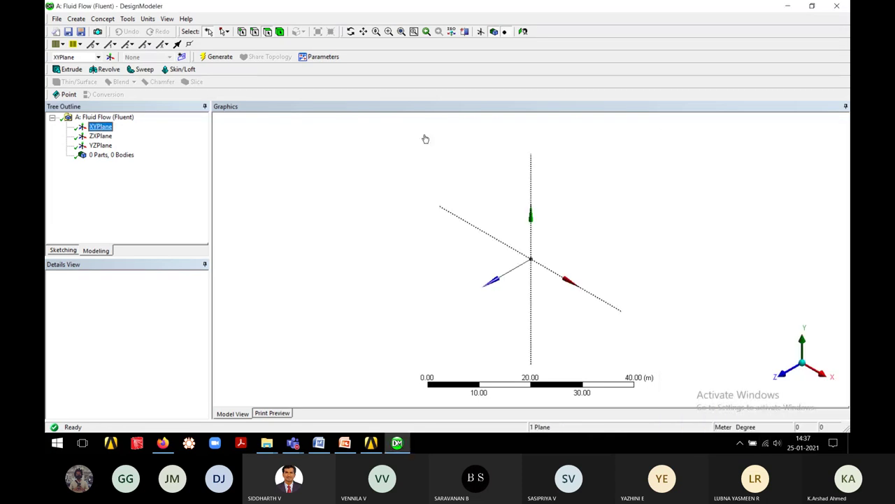
Set the model units to millimetres and view the XYPlane face-on
{"action": "left_click", "coordinate": [147, 19]}
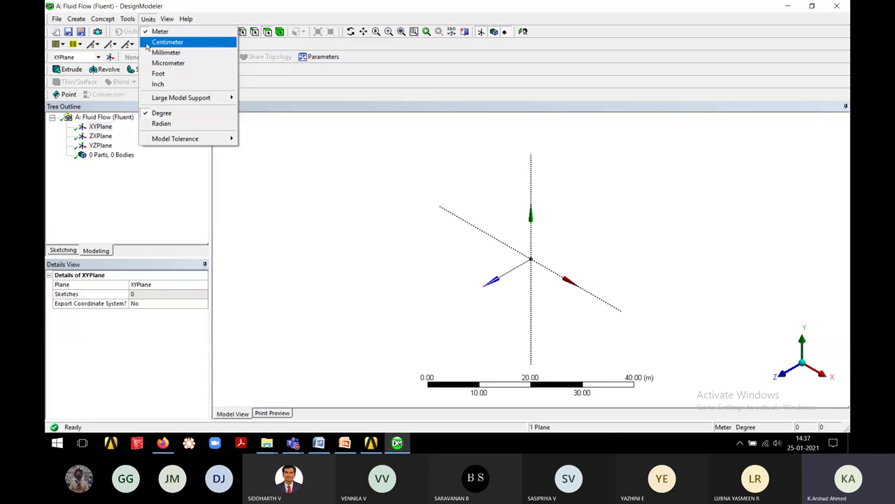
{"action": "left_click", "coordinate": [154, 52]}
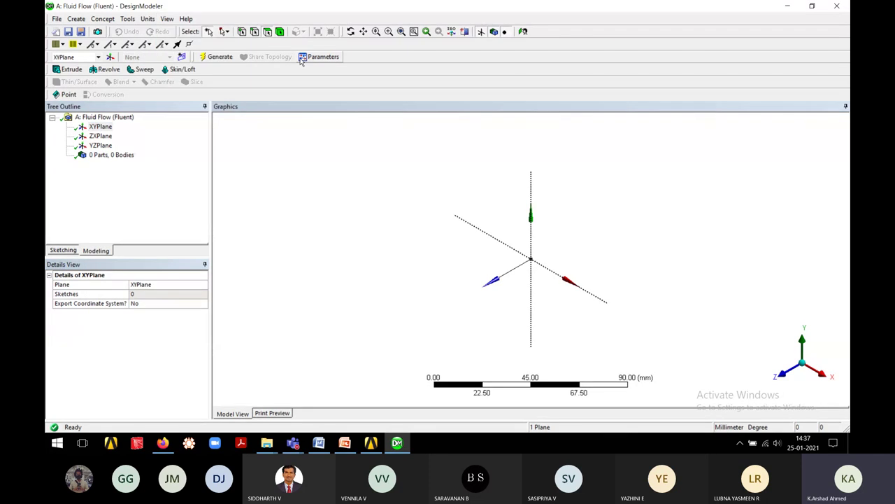
{"action": "left_click", "coordinate": [525, 32]}
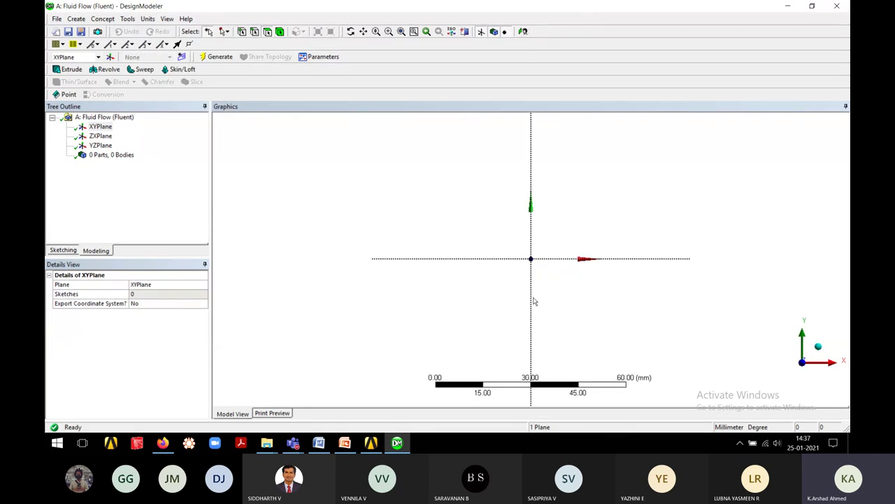
Sketch two concentric circles about 60 mm and 77 mm in diameter, centred on the XYPlane origin
{"action": "left_click", "coordinate": [64, 251]}
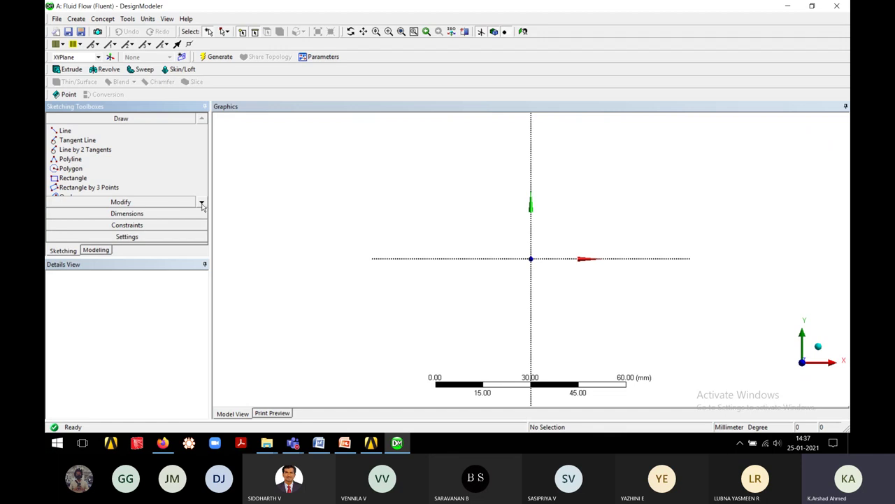
{"action": "left_click", "coordinate": [202, 204]}
{"action": "left_click", "coordinate": [202, 204]}
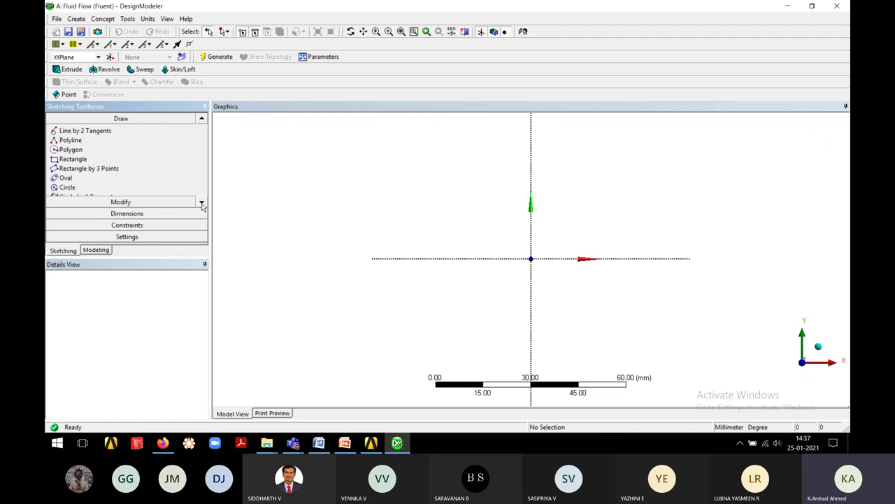
{"action": "left_click", "coordinate": [67, 187]}
{"action": "left_click", "coordinate": [532, 259]}
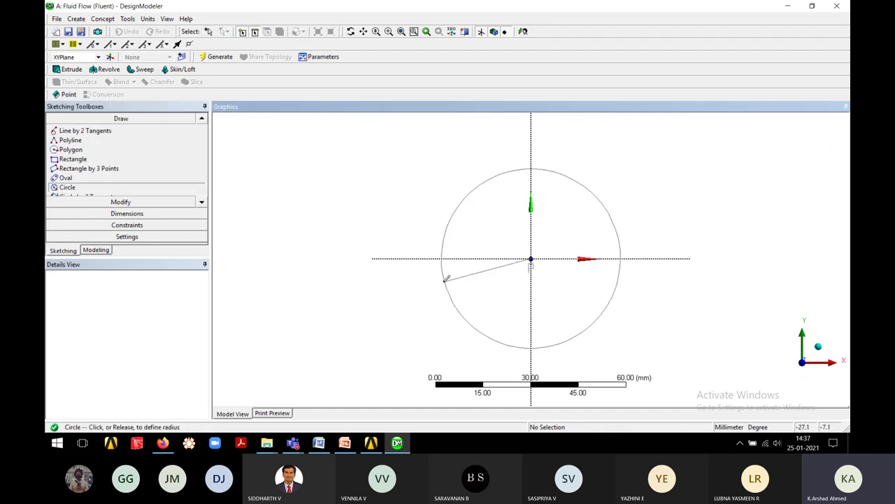
{"action": "left_click", "coordinate": [438, 280]}
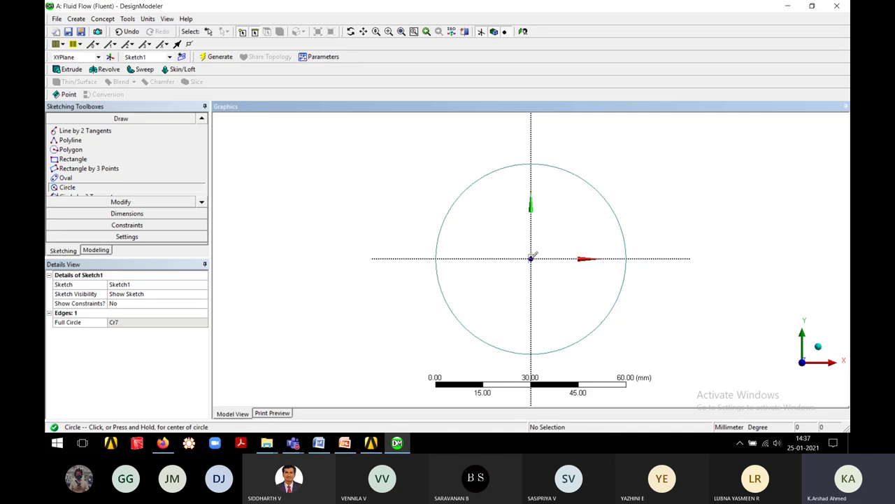
{"action": "left_click", "coordinate": [532, 259]}
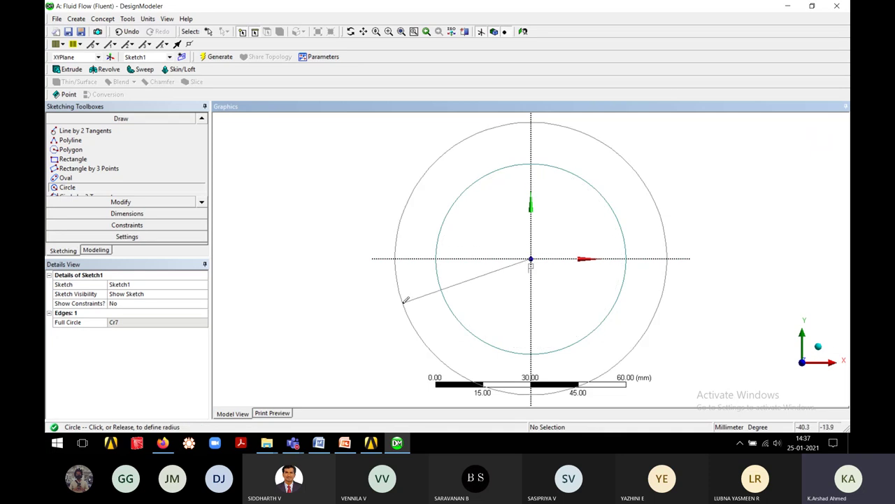
{"action": "left_click", "coordinate": [416, 291]}
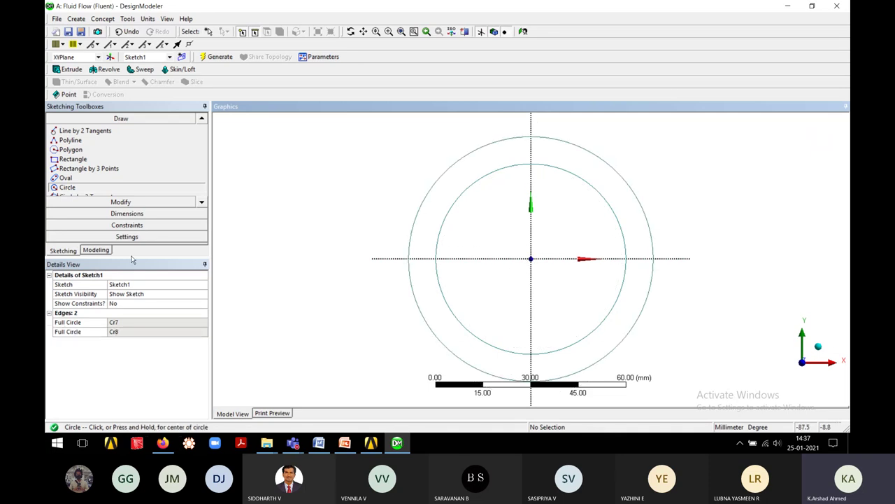
Dimension the inner circle's diameter and set it to 22 mm
{"action": "left_click", "coordinate": [137, 216]}
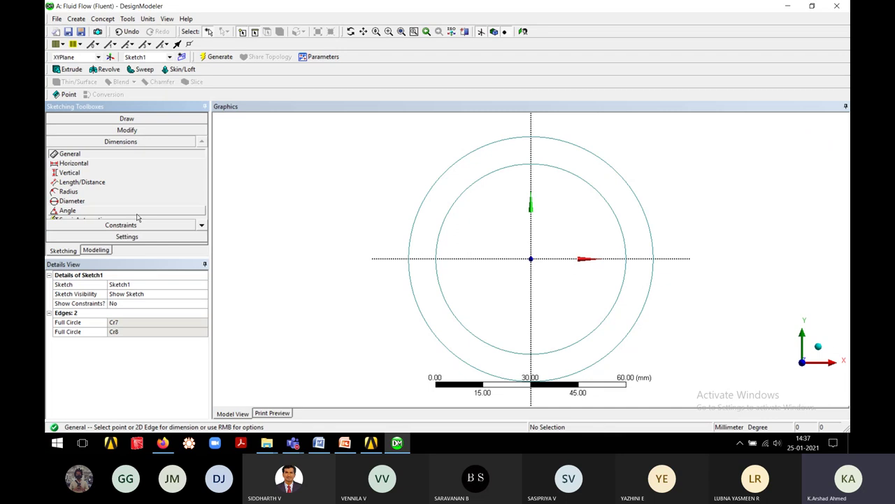
{"action": "left_click", "coordinate": [627, 260]}
{"action": "left_click", "coordinate": [731, 185]}
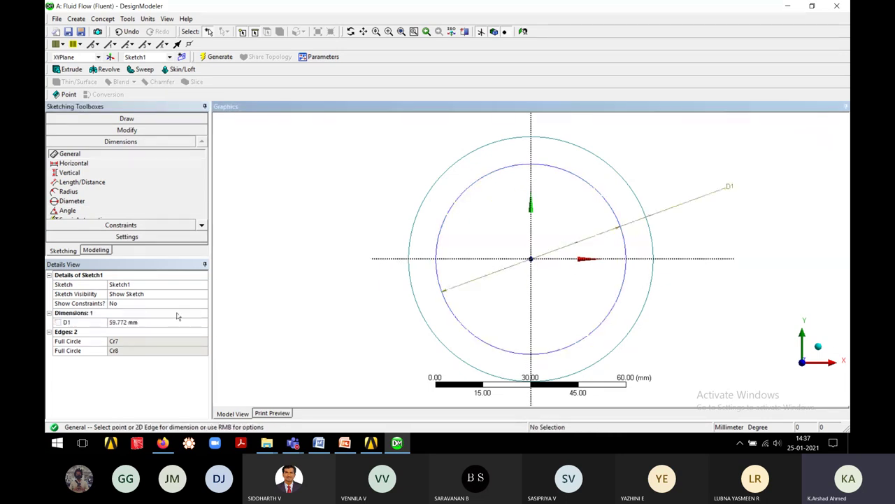
{"action": "left_click", "coordinate": [150, 323]}
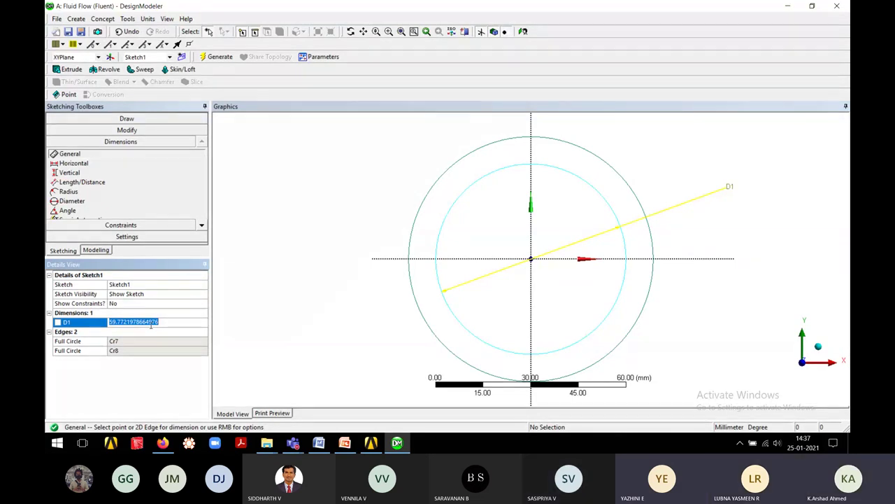
{"action": "type", "text": "23"}
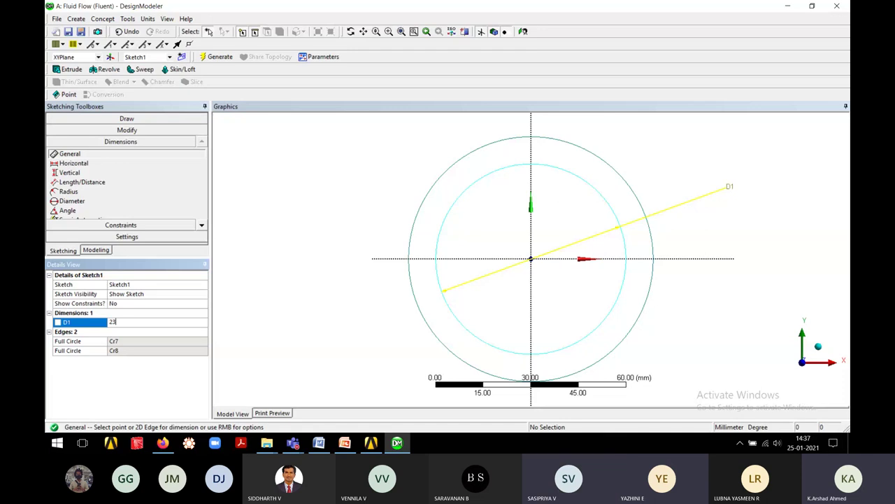
{"action": "key", "text": "BackSpace"}
{"action": "type", "text": "2"}
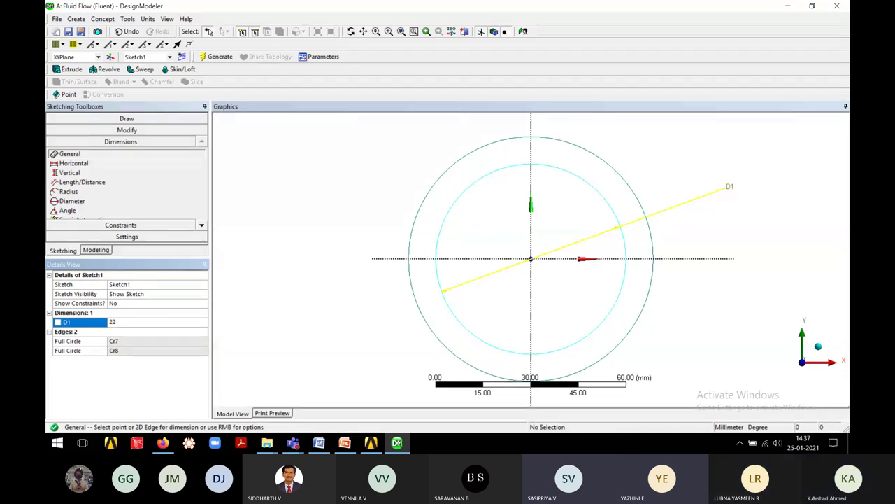
{"action": "key", "text": "Return"}
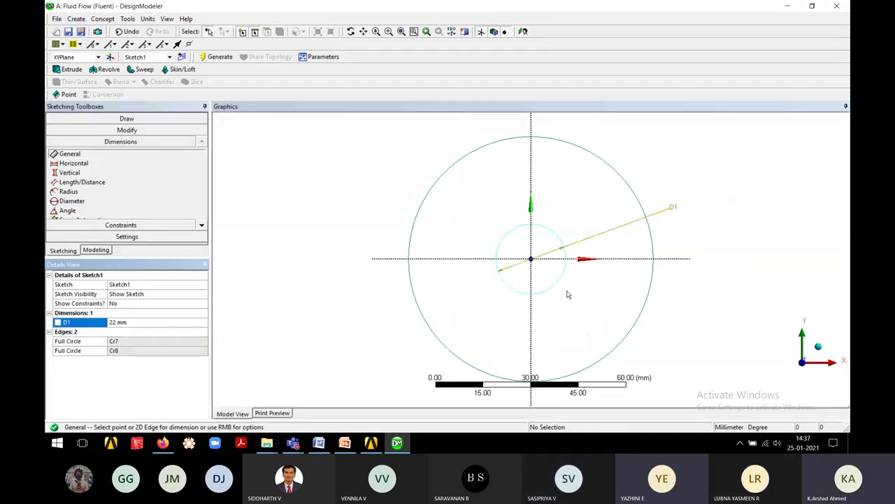
Dimension the outer circle's diameter and set it to 25 mm
{"action": "left_click", "coordinate": [654, 244]}
{"action": "left_click", "coordinate": [689, 236]}
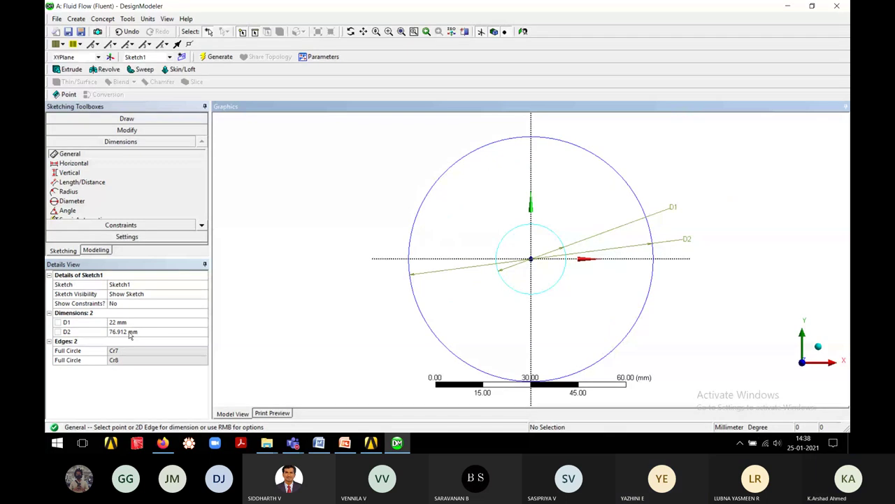
{"action": "left_click", "coordinate": [123, 331]}
{"action": "type", "text": "25"}
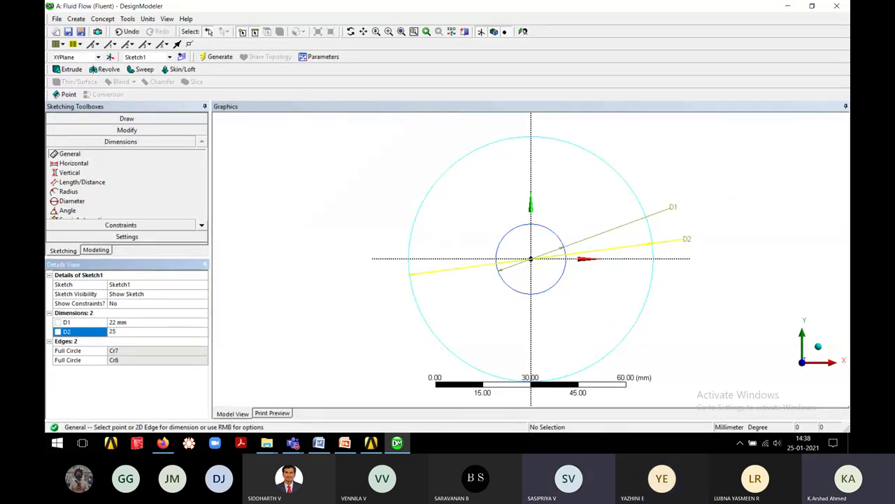
{"action": "key", "text": "Return"}
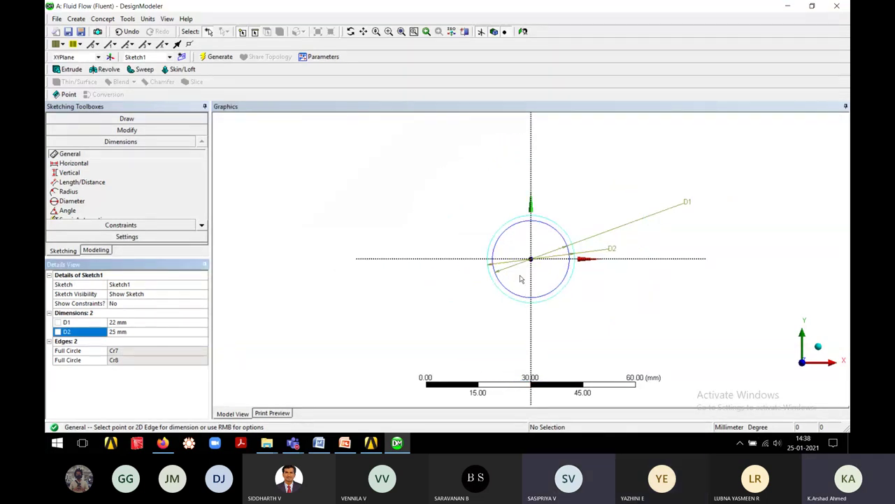
{"action": "scroll", "coordinate": [521, 284], "scroll_direction": "up", "scroll_amount": 5}
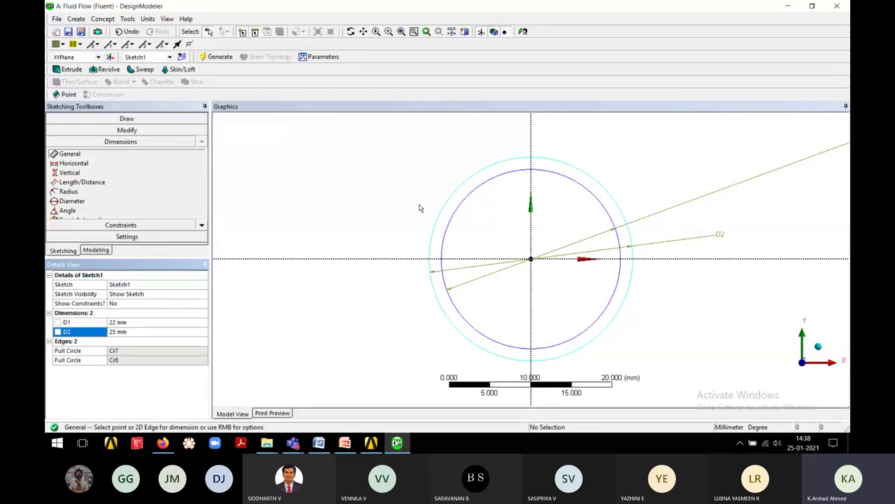
Extrude Sketch1 to a depth of 500 mm with Add Material and generate the hollow pipe
{"action": "left_click", "coordinate": [69, 71]}
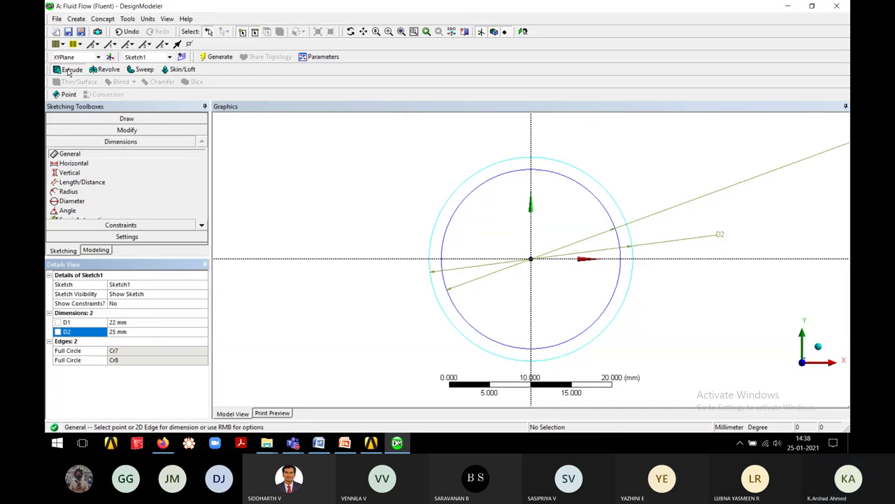
{"action": "left_click", "coordinate": [136, 295]}
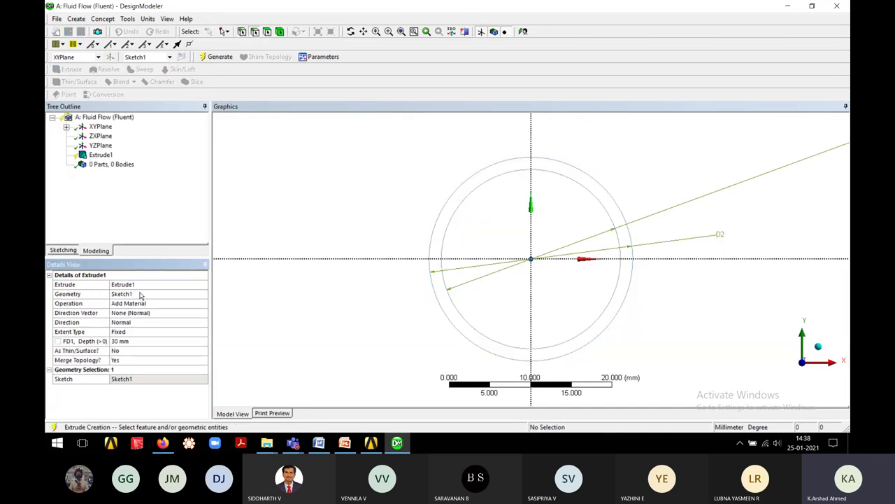
{"action": "left_click", "coordinate": [130, 342]}
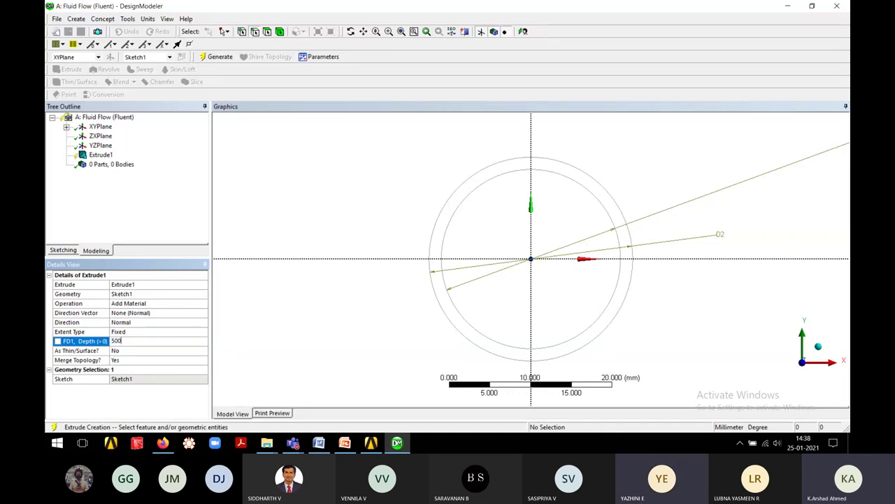
{"action": "type", "text": "500"}
{"action": "key", "text": "Return"}
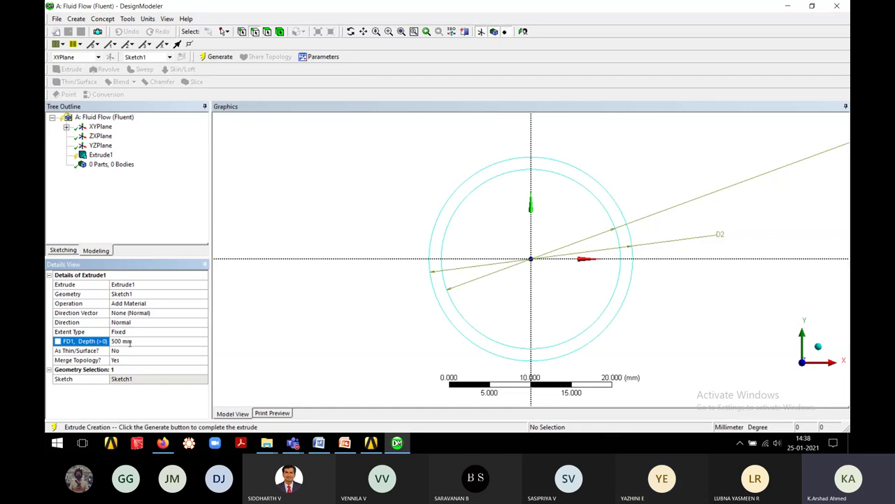
{"action": "left_click", "coordinate": [211, 57]}
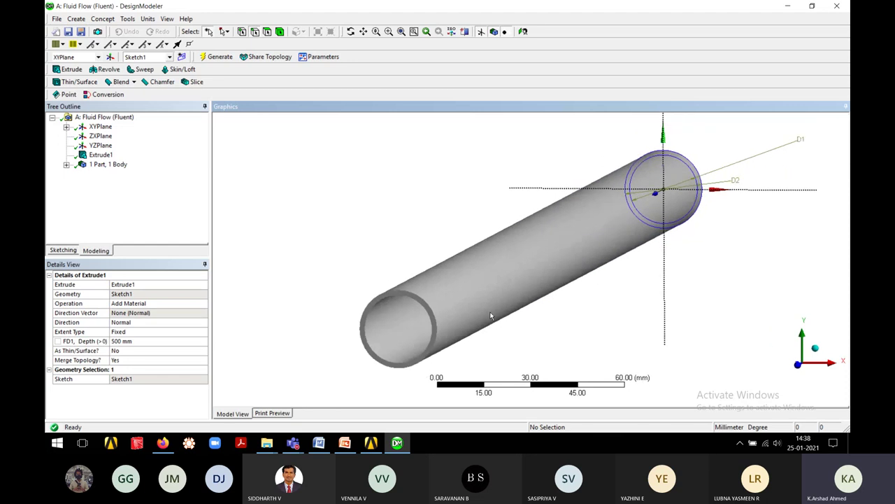
{"action": "middle_click_drag", "start_coordinate": [390, 324], "coordinate": [427, 305]}
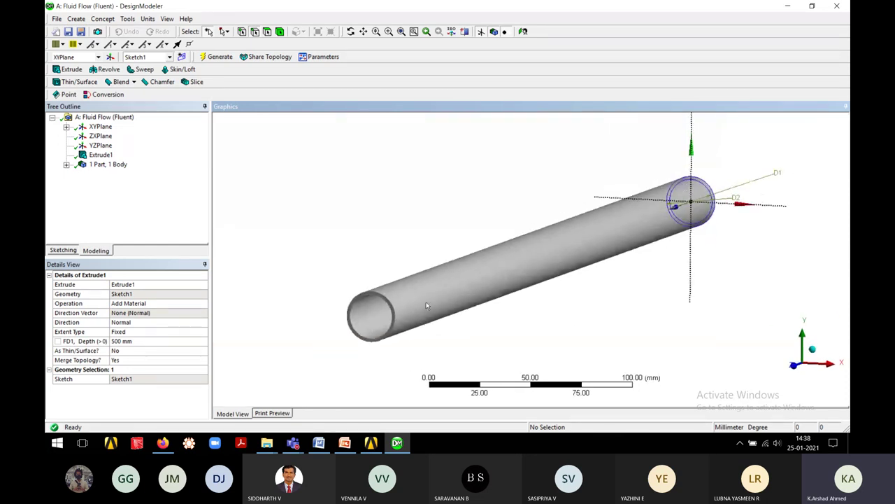
{"action": "scroll", "coordinate": [426, 305], "scroll_direction": "up", "scroll_amount": 2}
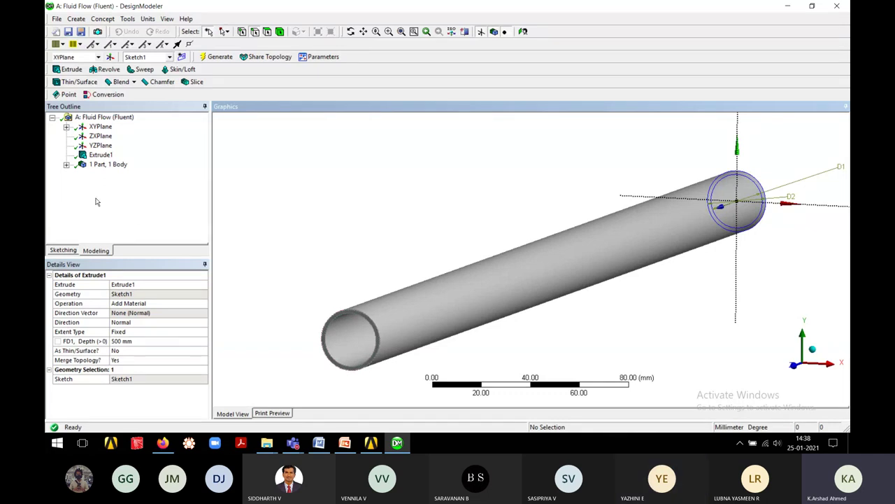
Rename the pipe's solid body as Cu pipe
{"action": "left_click", "coordinate": [67, 165]}
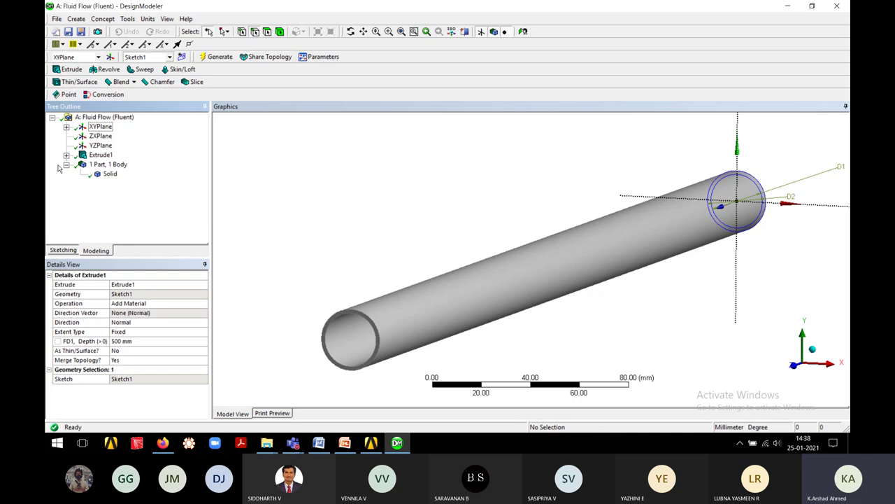
{"action": "left_click", "coordinate": [111, 174]}
{"action": "right_click", "coordinate": [112, 177]}
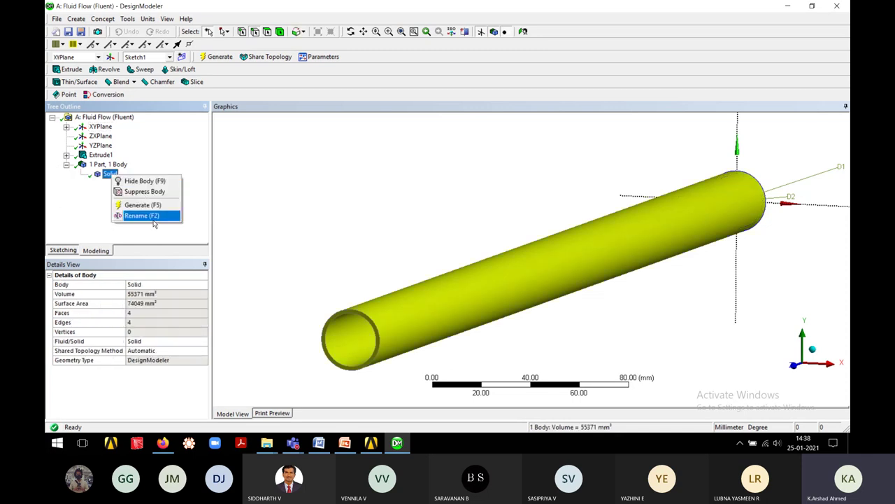
{"action": "left_click", "coordinate": [145, 215]}
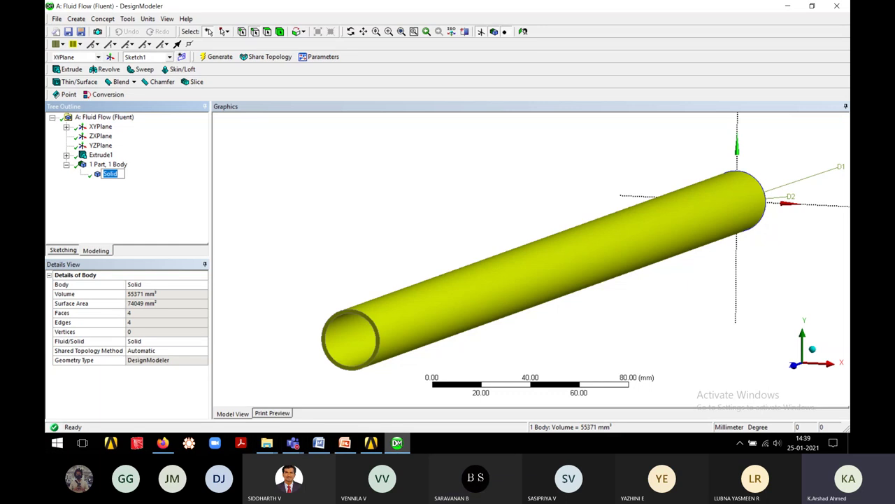
{"action": "mouse_move", "coordinate": [293, 444]}
{"action": "mouse_move", "coordinate": [333, 392]}
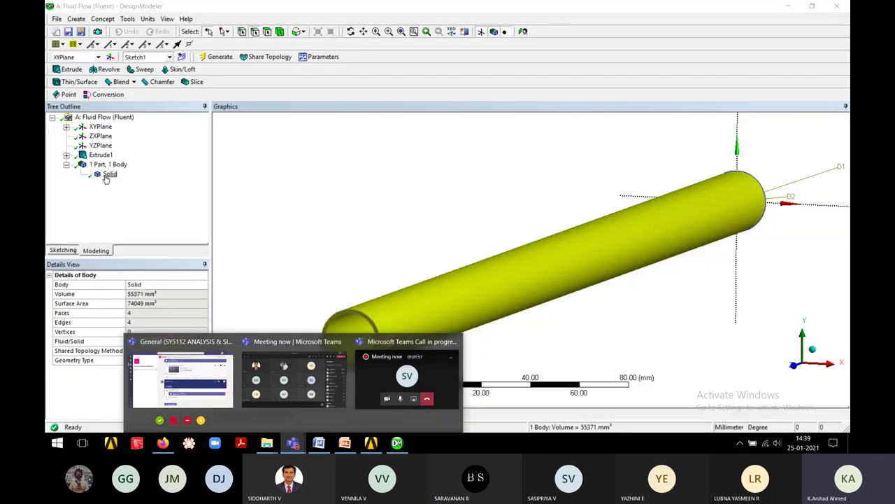
{"action": "left_click", "coordinate": [110, 175]}
{"action": "right_click", "coordinate": [110, 175]}
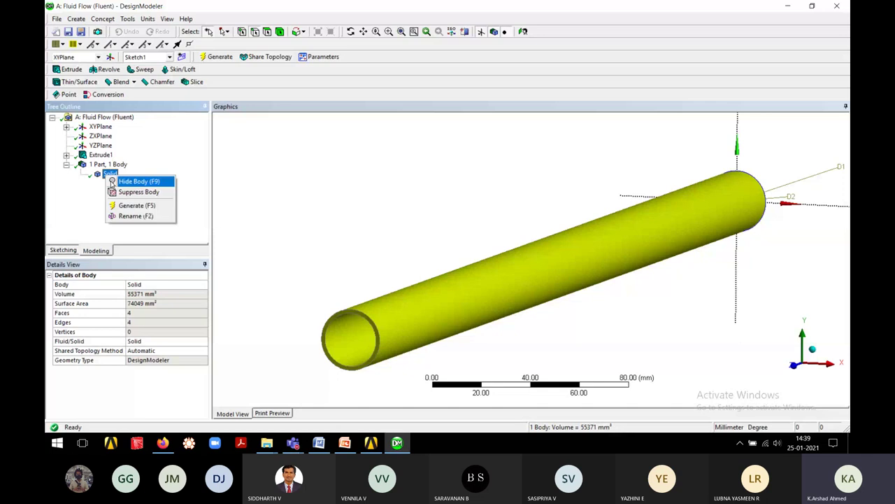
{"action": "left_click", "coordinate": [126, 216]}
{"action": "type", "text": "Cu"}
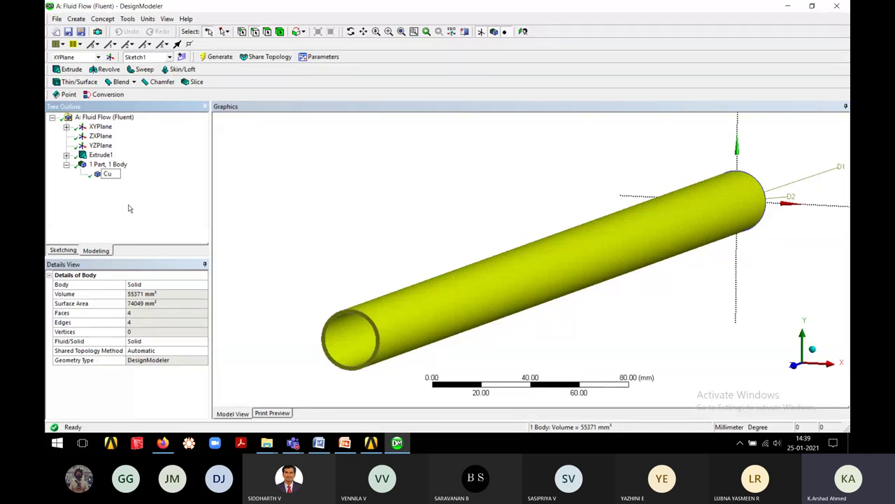
{"action": "type", "text": " pipe"}
{"action": "key", "text": "Return"}
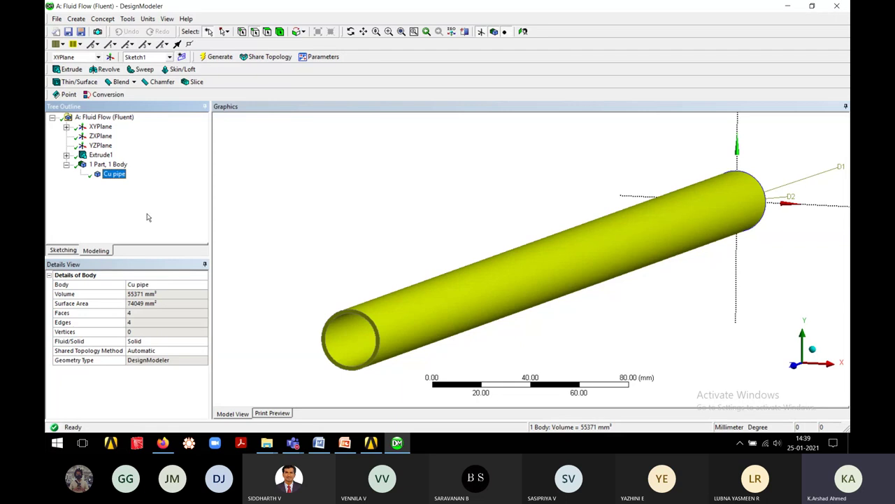
{"action": "left_click", "coordinate": [337, 180]}
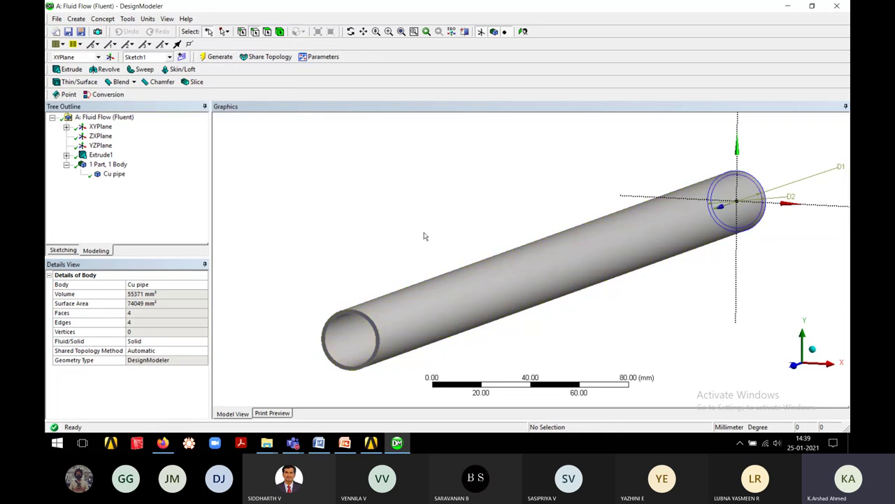
{"action": "scroll", "coordinate": [426, 238], "scroll_direction": "up", "scroll_amount": 2}
{"action": "scroll", "coordinate": [430, 248], "scroll_direction": "down", "scroll_amount": 4}
{"action": "middle_click_drag", "start_coordinate": [436, 245], "coordinate": [432, 320]}
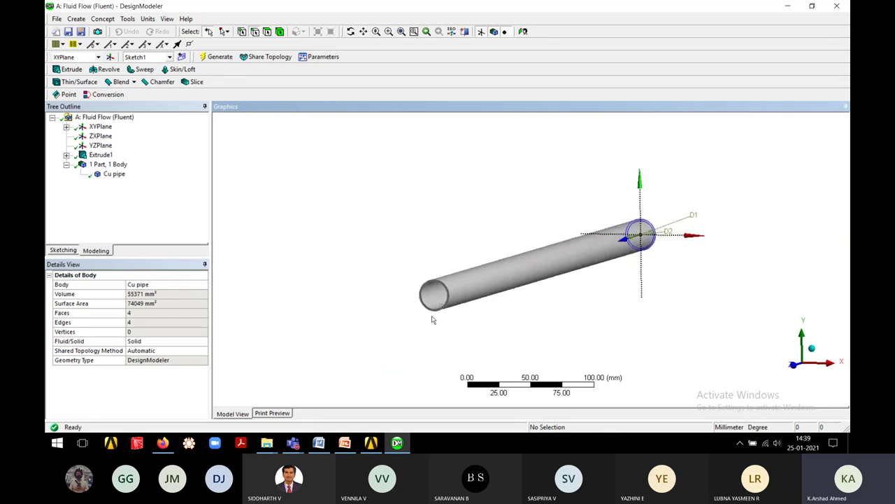
Examine the hollow Cu pipe body from the front and at an angle, highlighting it in the model
{"action": "scroll", "coordinate": [433, 319], "scroll_direction": "up", "scroll_amount": 2}
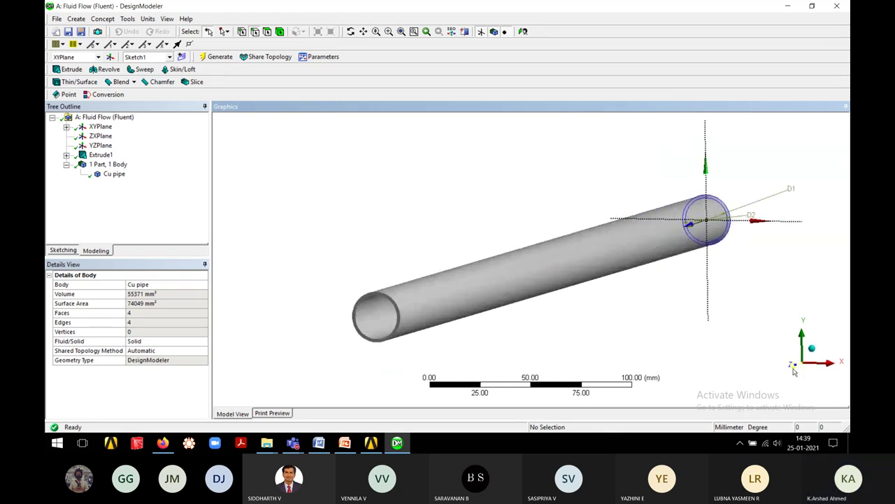
{"action": "left_click", "coordinate": [793, 367]}
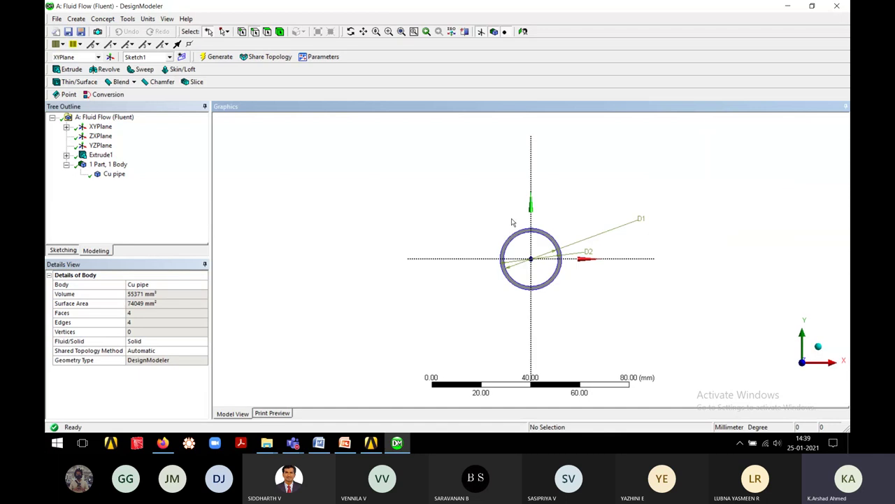
{"action": "left_click", "coordinate": [810, 349]}
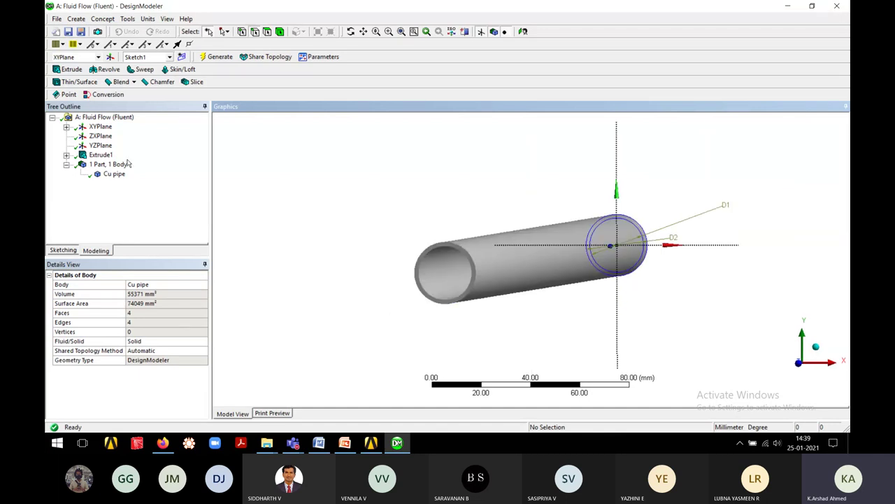
{"action": "left_click", "coordinate": [113, 177]}
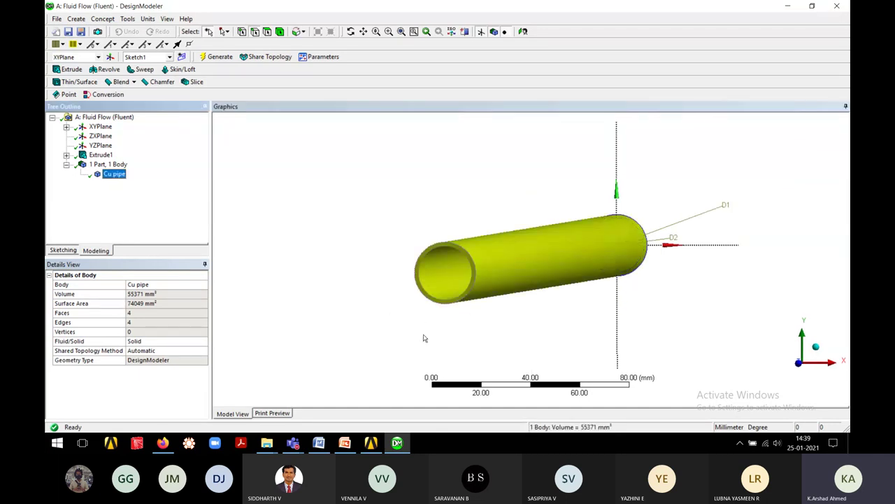
{"action": "middle_click_drag", "start_coordinate": [424, 338], "coordinate": [478, 344]}
{"action": "scroll", "coordinate": [346, 265], "scroll_direction": "up", "scroll_amount": 3}
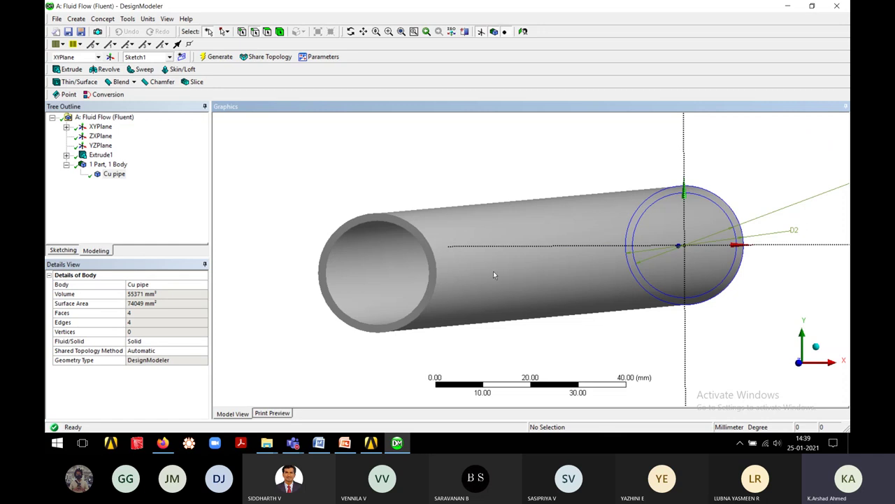
{"action": "scroll", "coordinate": [490, 280], "scroll_direction": "down", "scroll_amount": 3}
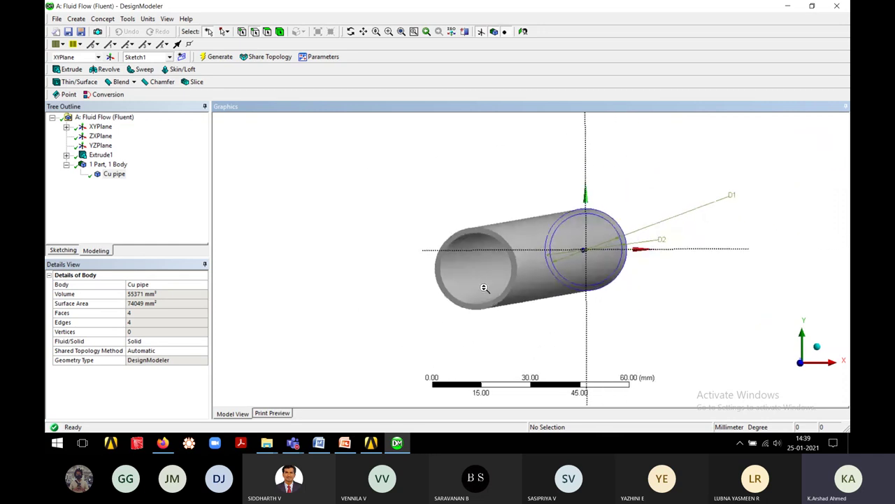
{"action": "mouse_move", "coordinate": [485, 288]}
{"action": "middle_mouse_down"}
{"action": "mouse_move", "coordinate": [578, 283]}
{"action": "mouse_move", "coordinate": [489, 287]}
{"action": "middle_mouse_up"}
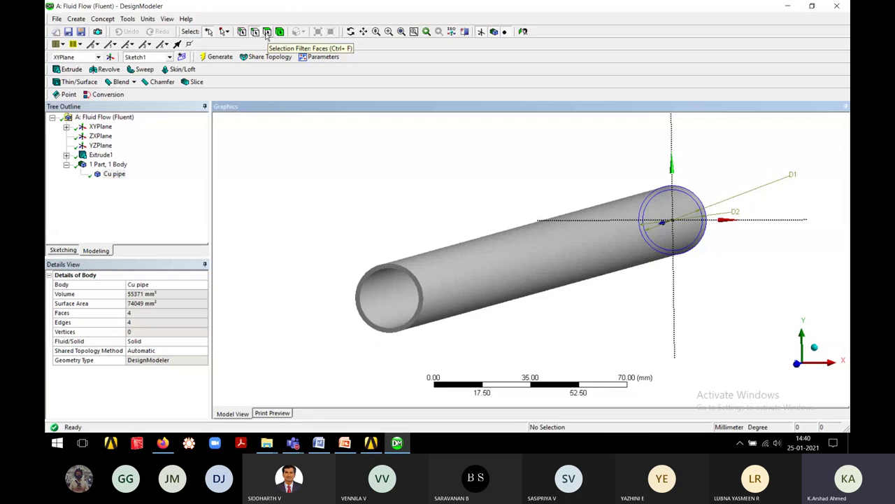
Select the inner cylindrical face of the Cu pipe with the selection filter set to faces
{"action": "left_click", "coordinate": [266, 32]}
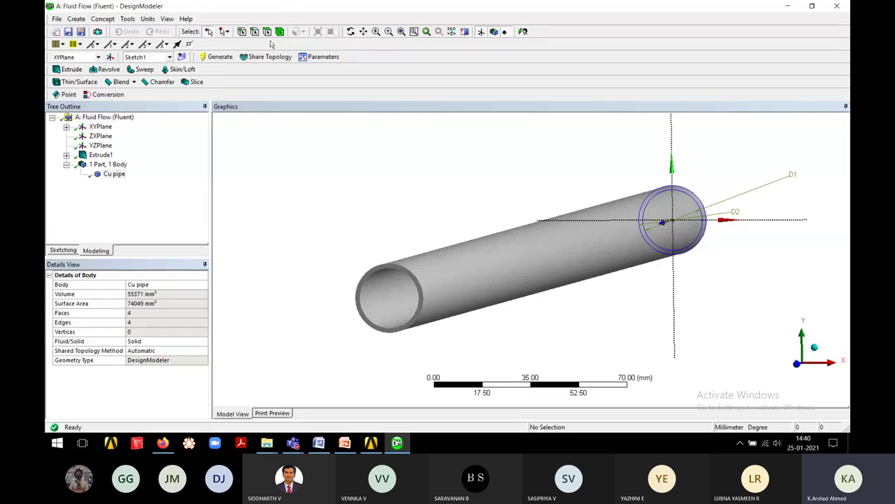
{"action": "scroll", "coordinate": [418, 309], "scroll_direction": "down", "scroll_amount": 1}
{"action": "scroll", "coordinate": [419, 310], "scroll_direction": "up", "scroll_amount": 3}
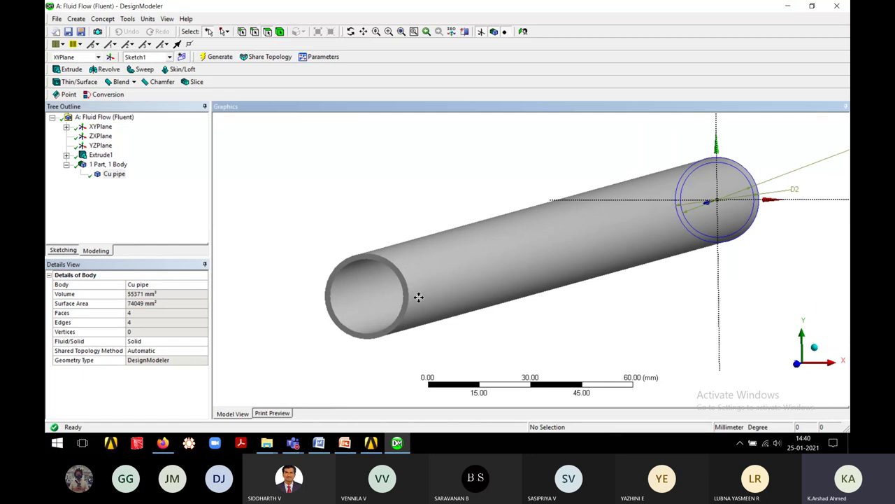
{"action": "left_click", "coordinate": [381, 292]}
{"action": "scroll", "coordinate": [499, 301], "scroll_direction": "down", "scroll_amount": 1}
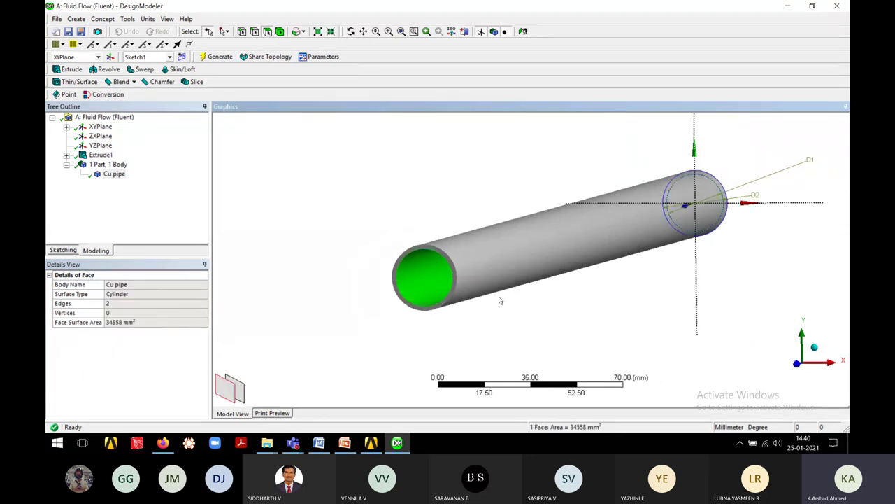
{"action": "middle_click_drag", "start_coordinate": [499, 300], "coordinate": [518, 294]}
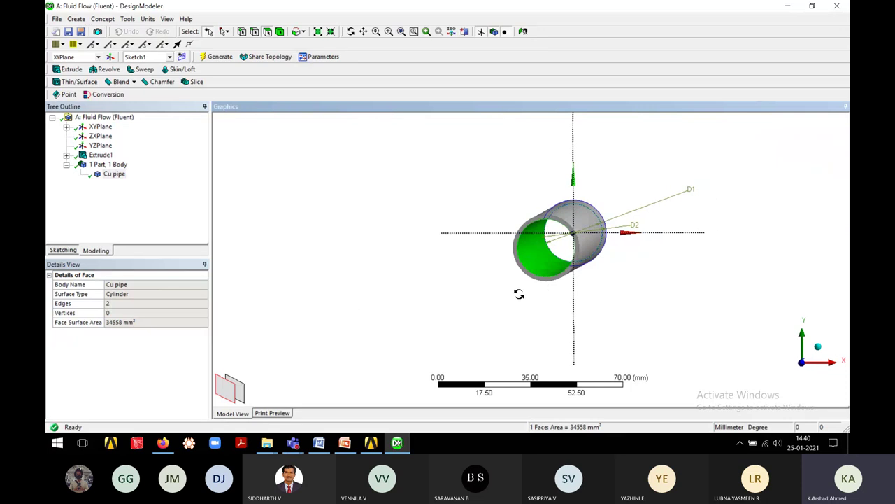
{"action": "scroll", "coordinate": [518, 294], "scroll_direction": "up", "scroll_amount": 6}
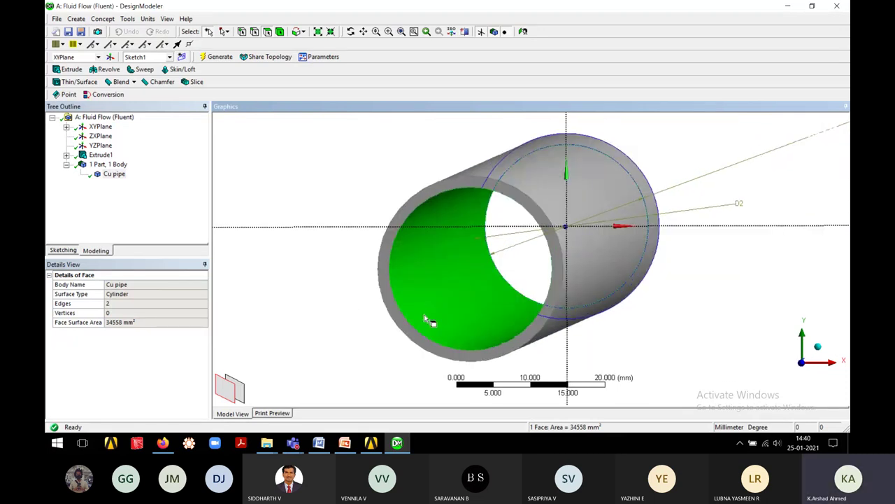
{"action": "scroll", "coordinate": [425, 319], "scroll_direction": "up", "scroll_amount": 3}
{"action": "scroll", "coordinate": [388, 260], "scroll_direction": "down", "scroll_amount": 3}
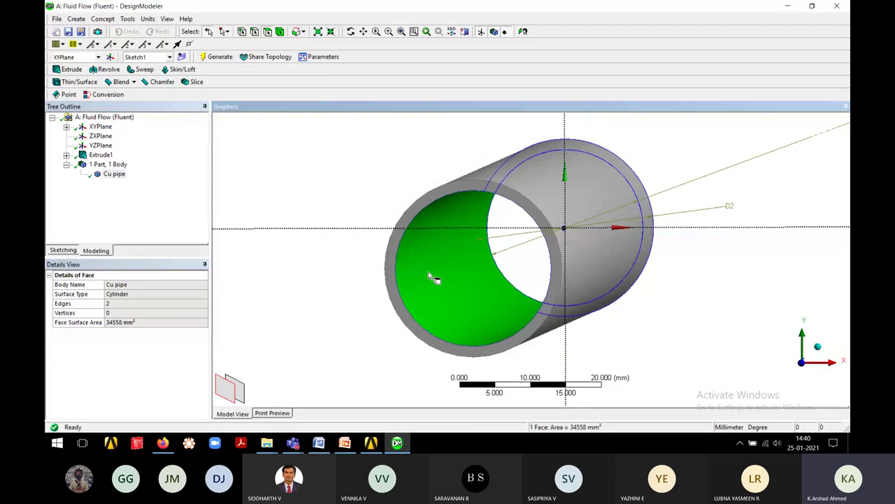
{"action": "right_click", "coordinate": [429, 275]}
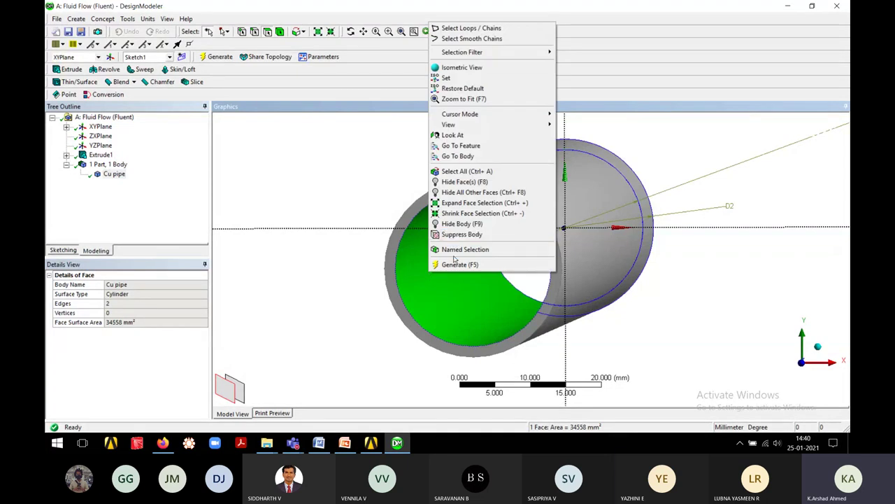
{"action": "left_click", "coordinate": [226, 8]}
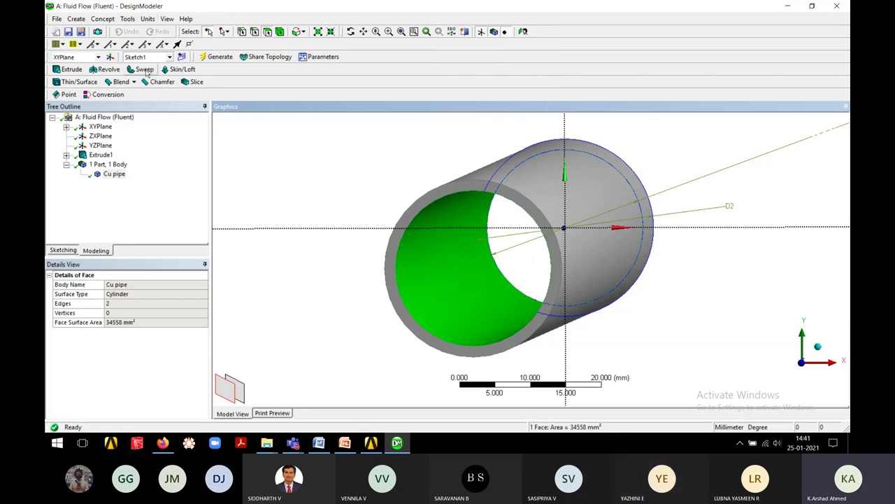
Create a Fill feature with extraction type By Cavity from the pipe's inner face and generate it
{"action": "left_click", "coordinate": [121, 21]}
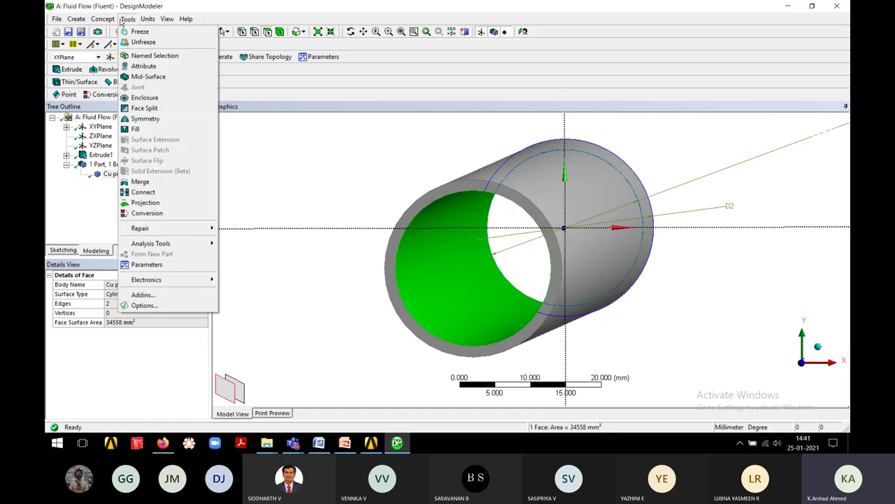
{"action": "left_click", "coordinate": [132, 131]}
{"action": "left_click", "coordinate": [124, 304]}
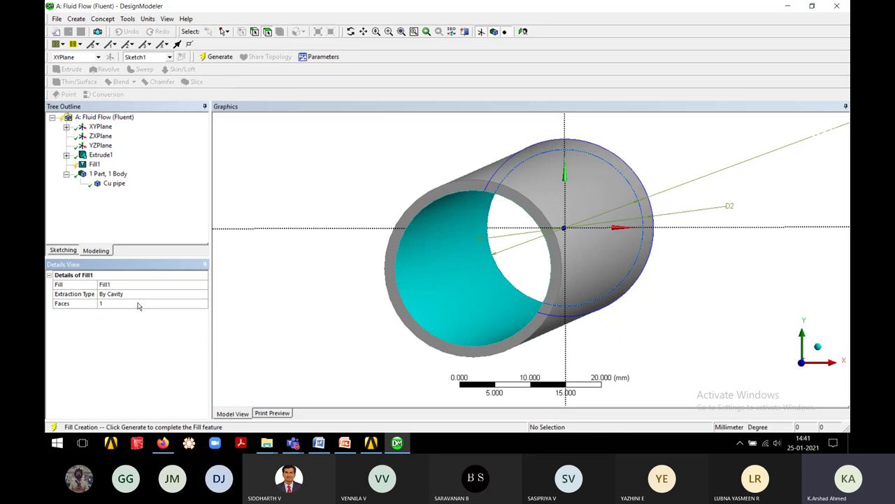
{"action": "left_click", "coordinate": [217, 57]}
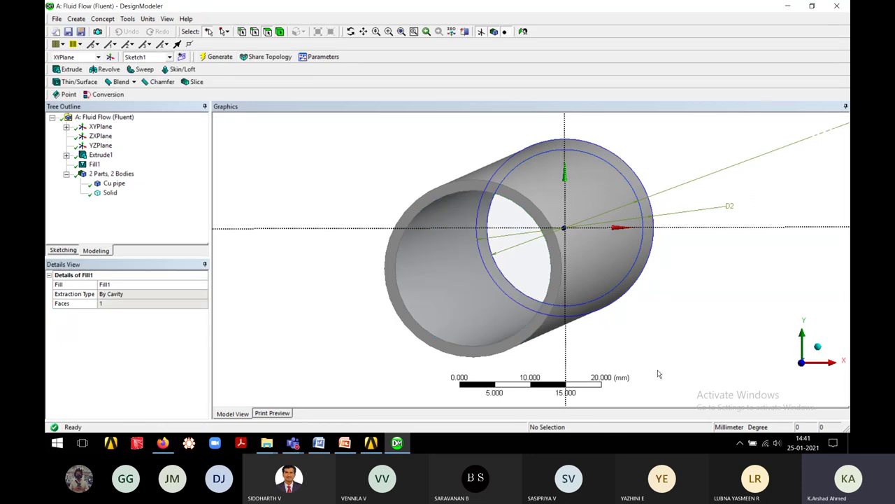
Rename the fluid body that fills the pipe's cavity as Water
{"action": "left_click", "coordinate": [802, 359]}
{"action": "left_click", "coordinate": [107, 193]}
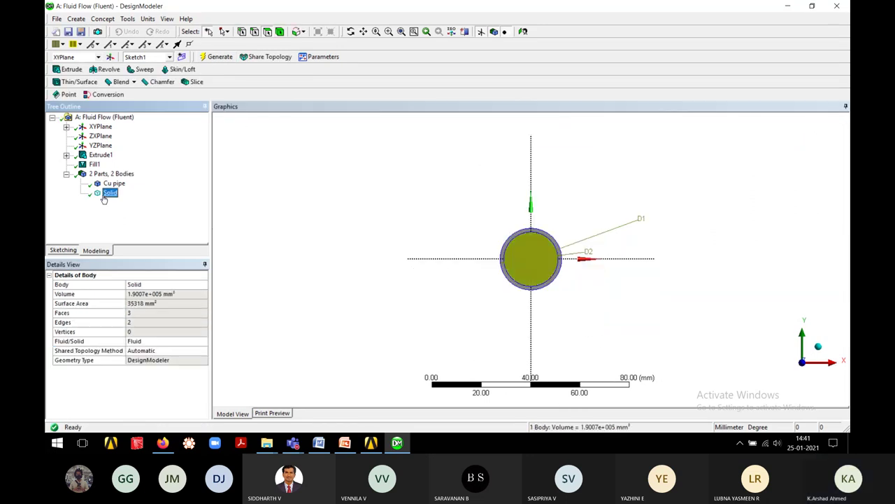
{"action": "scroll", "coordinate": [601, 325], "scroll_direction": "up", "scroll_amount": 3}
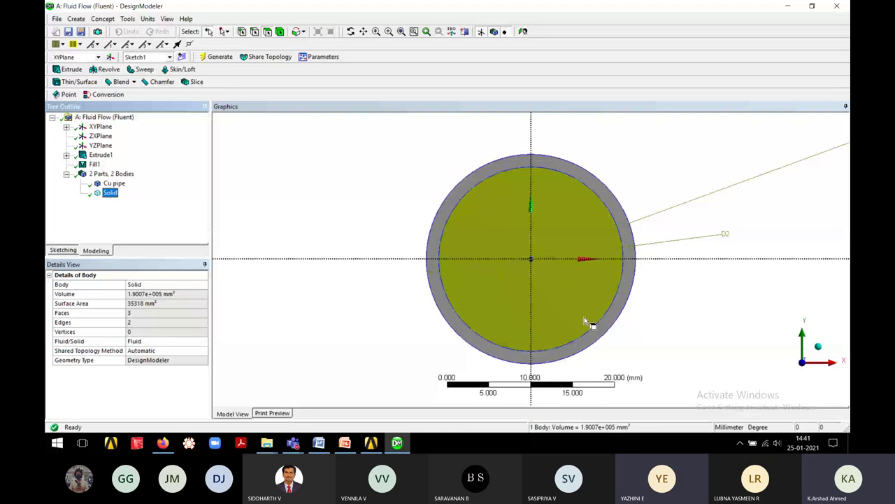
{"action": "left_click", "coordinate": [592, 320]}
{"action": "left_click", "coordinate": [112, 195]}
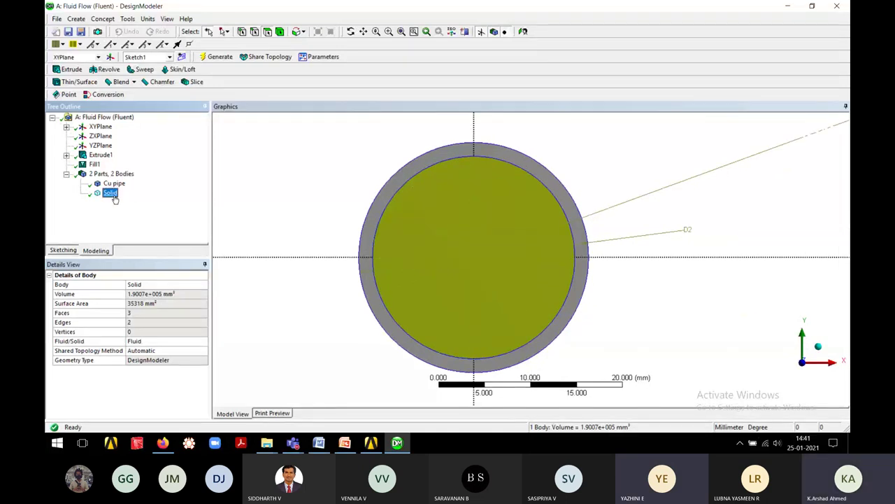
{"action": "right_click", "coordinate": [114, 198]}
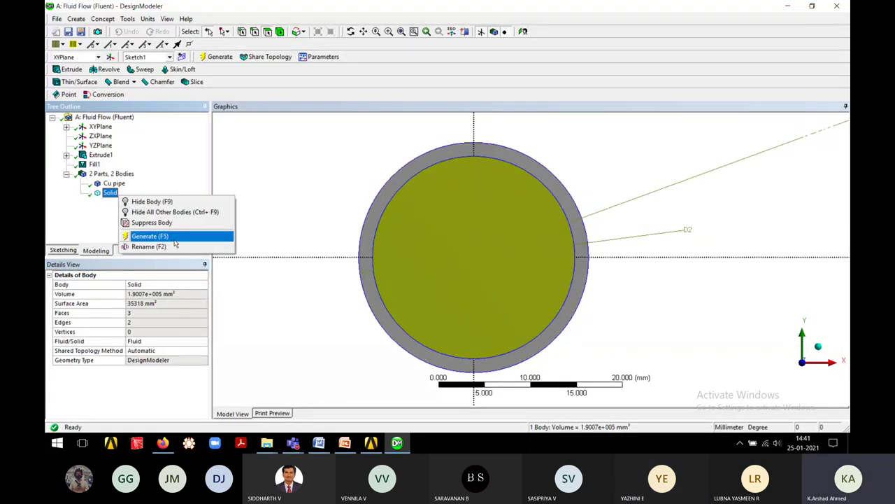
{"action": "left_click", "coordinate": [174, 242]}
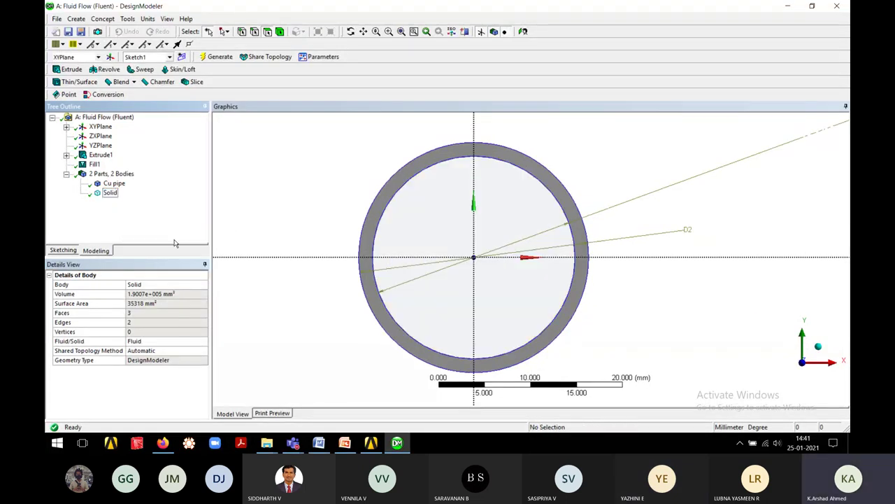
{"action": "left_click", "coordinate": [112, 194]}
{"action": "right_click", "coordinate": [115, 194]}
{"action": "left_click", "coordinate": [140, 236]}
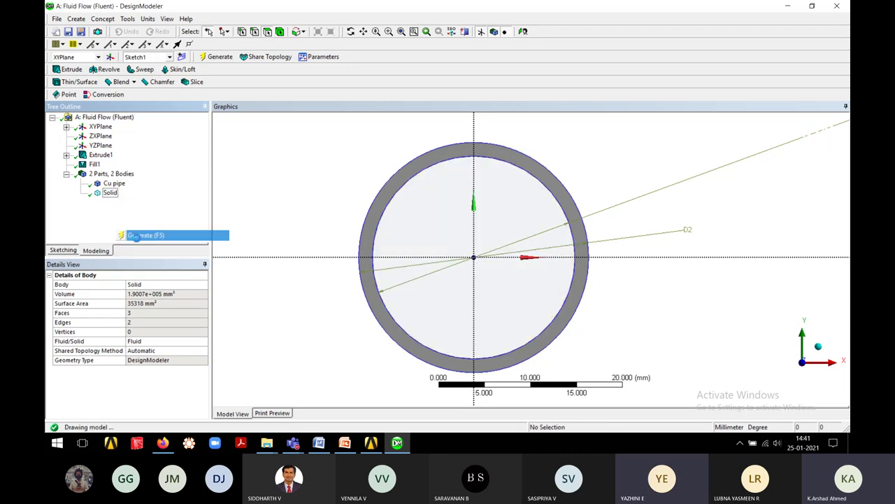
{"action": "right_click", "coordinate": [113, 196]}
{"action": "left_click", "coordinate": [131, 249]}
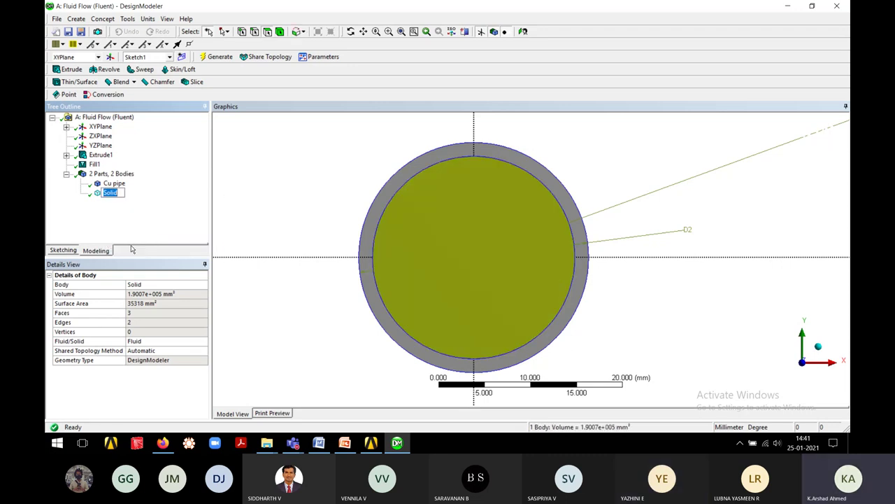
{"action": "type", "text": "Water"}
{"action": "key", "text": "Return"}
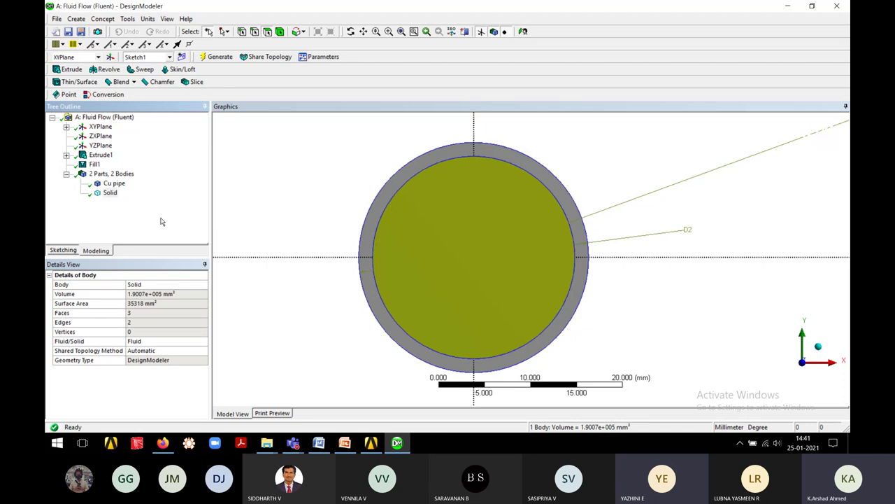
{"action": "left_click", "coordinate": [332, 215]}
Examine the Water body and its end face within the pipe, and the combined details of both bodies
{"action": "scroll", "coordinate": [473, 276], "scroll_direction": "down", "scroll_amount": 2}
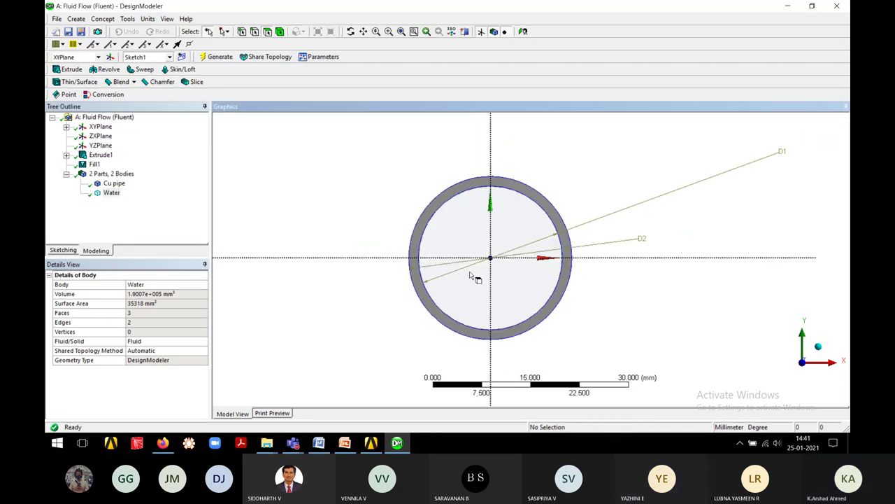
{"action": "scroll", "coordinate": [443, 334], "scroll_direction": "down", "scroll_amount": 2}
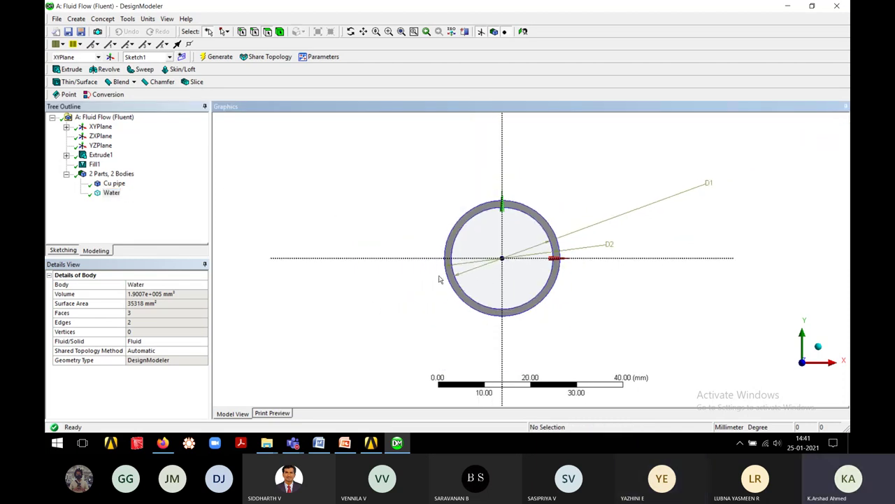
{"action": "middle_click_drag", "start_coordinate": [439, 279], "coordinate": [419, 282]}
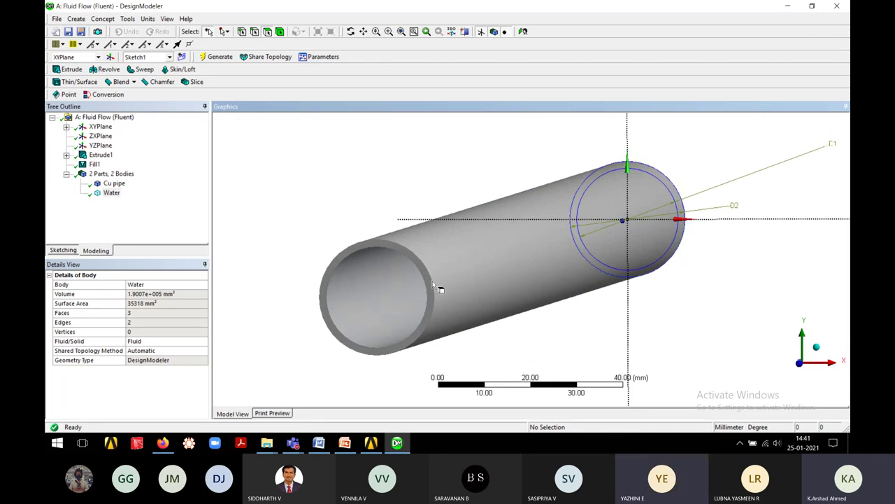
{"action": "left_click", "coordinate": [801, 363]}
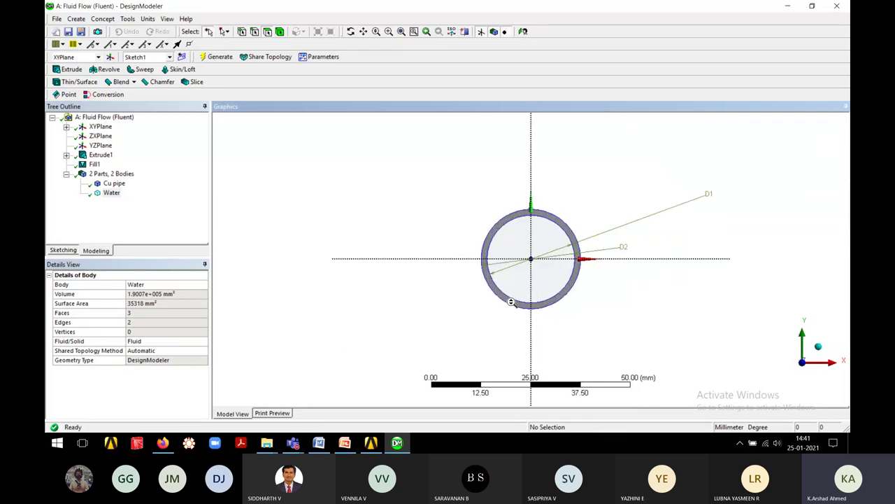
{"action": "middle_click_drag", "start_coordinate": [516, 317], "coordinate": [410, 340]}
{"action": "left_click", "coordinate": [410, 340]}
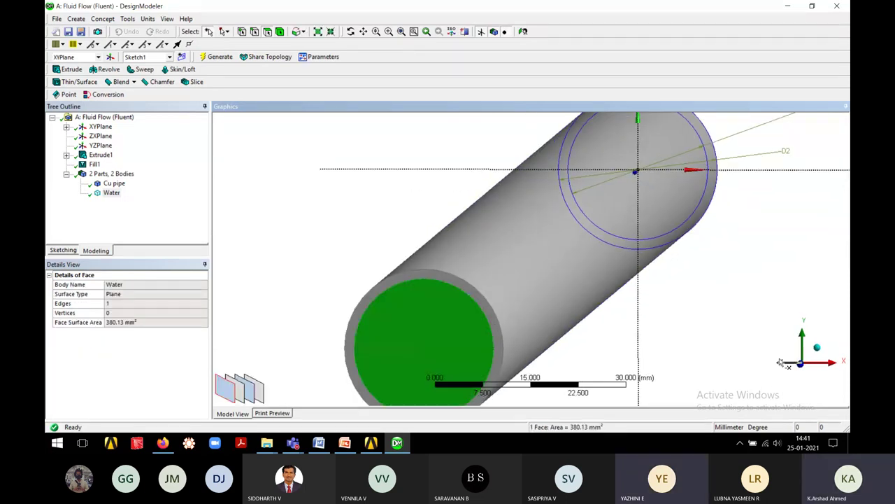
{"action": "left_click", "coordinate": [112, 192]}
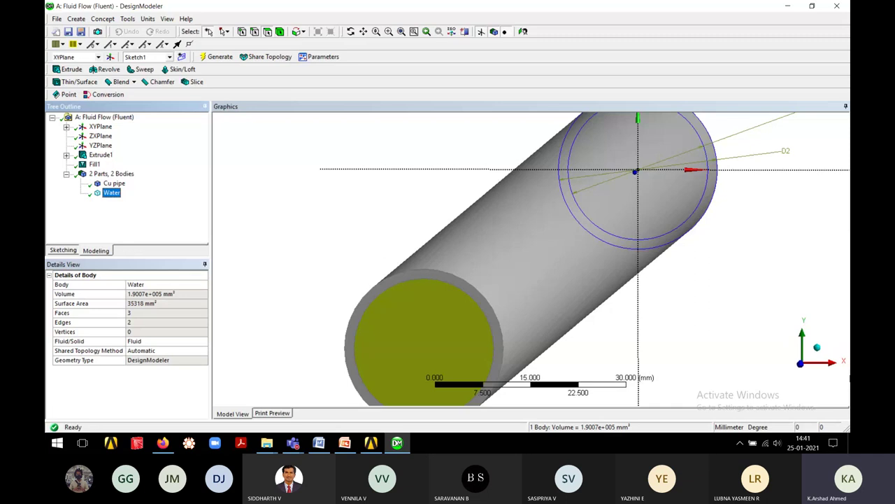
{"action": "left_click", "coordinate": [802, 362]}
{"action": "scroll", "coordinate": [551, 341], "scroll_direction": "up", "scroll_amount": 5}
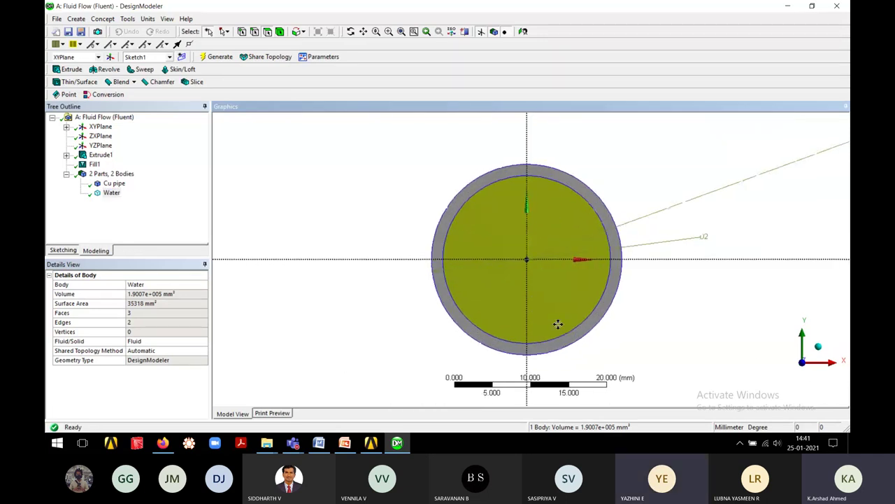
{"action": "left_click", "coordinate": [112, 173]}
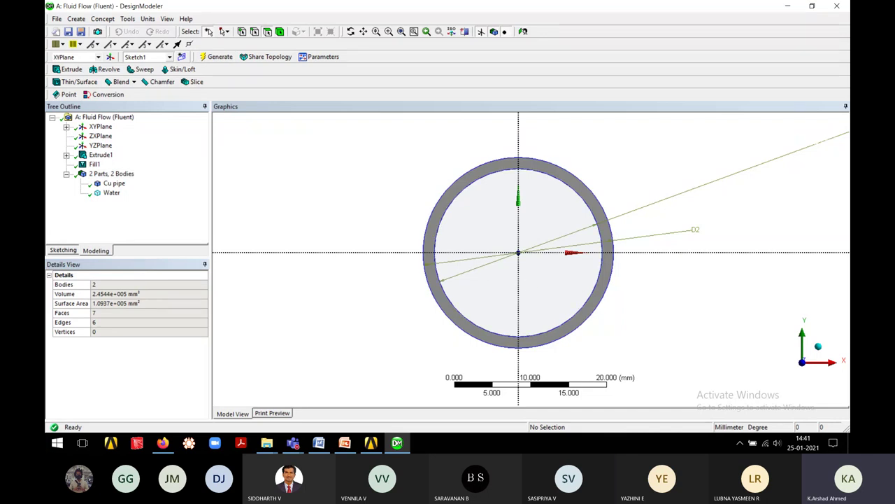
Switch to the ANSYS Workbench project window
{"action": "left_click", "coordinate": [371, 442]}
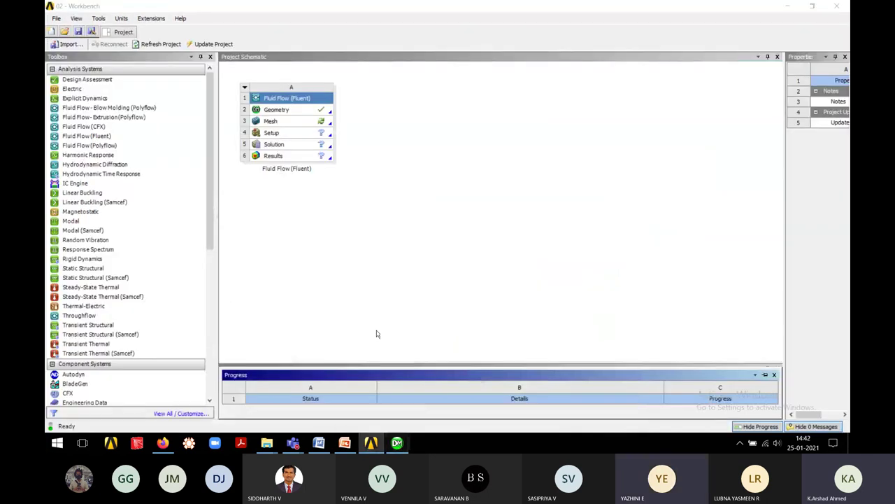
Open the Mesh cell of the Fluid Flow (Fluent) system and switch to the ANSYS Meshing window
{"action": "left_click", "coordinate": [90, 34]}
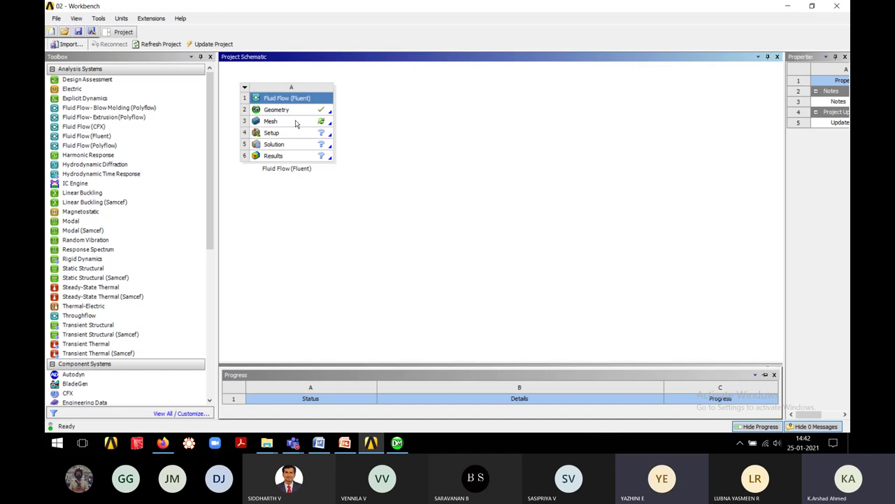
{"action": "left_click", "coordinate": [296, 121]}
{"action": "double_click", "coordinate": [296, 119]}
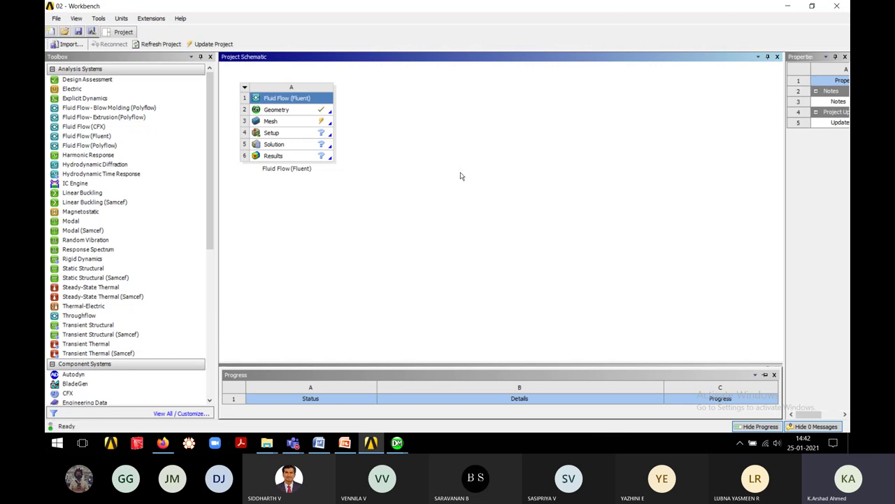
{"action": "mouse_move", "coordinate": [397, 442]}
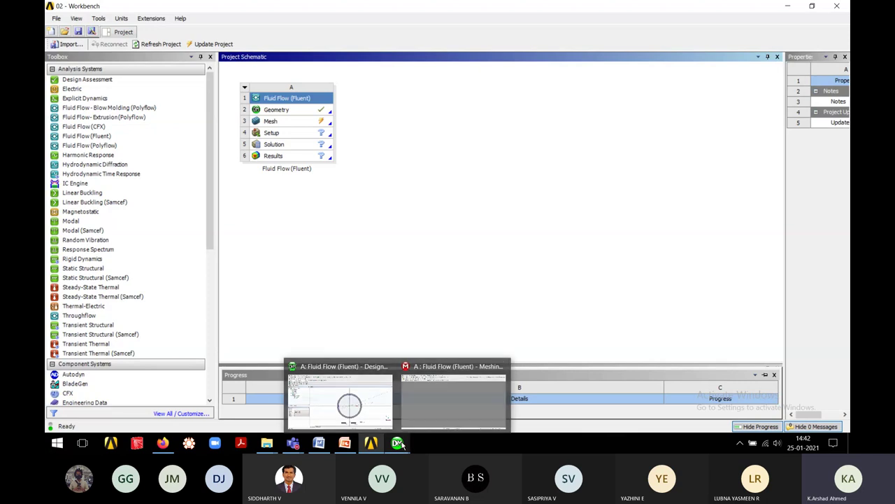
{"action": "left_click", "coordinate": [427, 401]}
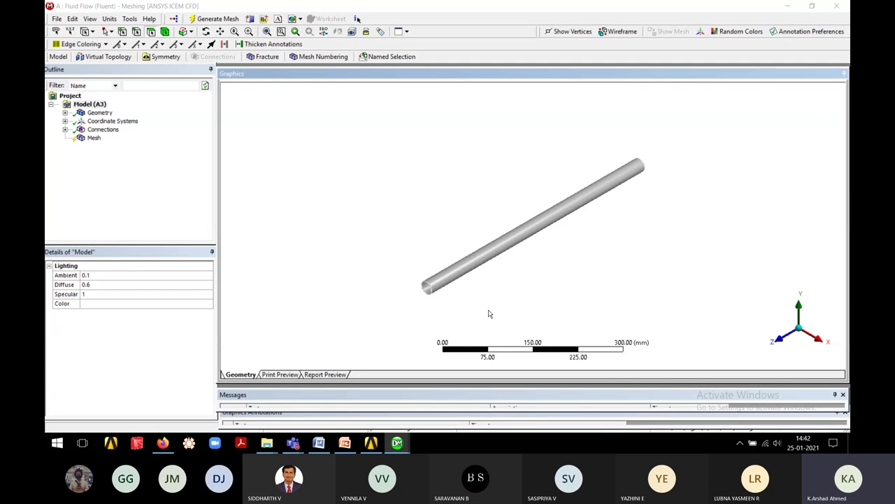
Examine the pipe model and the circular water face at its open end
{"action": "middle_click_drag", "start_coordinate": [460, 309], "coordinate": [452, 286]}
{"action": "scroll", "coordinate": [453, 321], "scroll_direction": "up", "scroll_amount": 4}
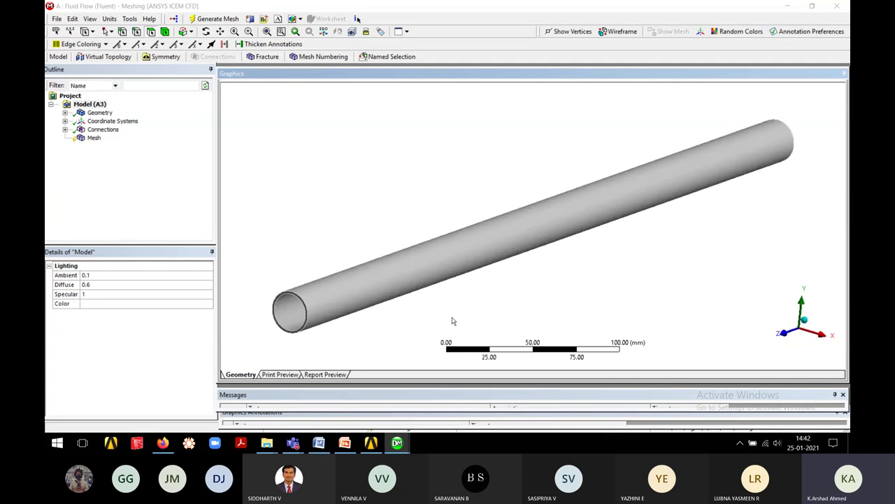
{"action": "middle_click_drag", "start_coordinate": [449, 320], "coordinate": [471, 288]}
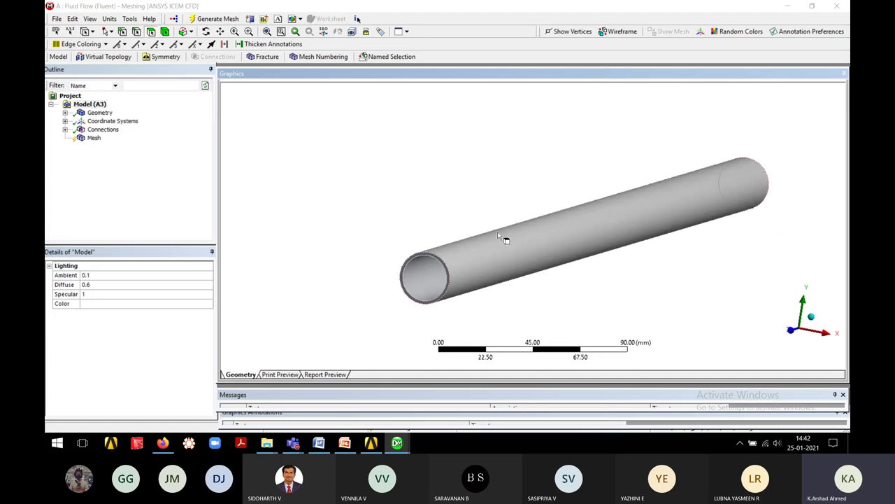
{"action": "scroll", "coordinate": [499, 314], "scroll_direction": "up", "scroll_amount": 2}
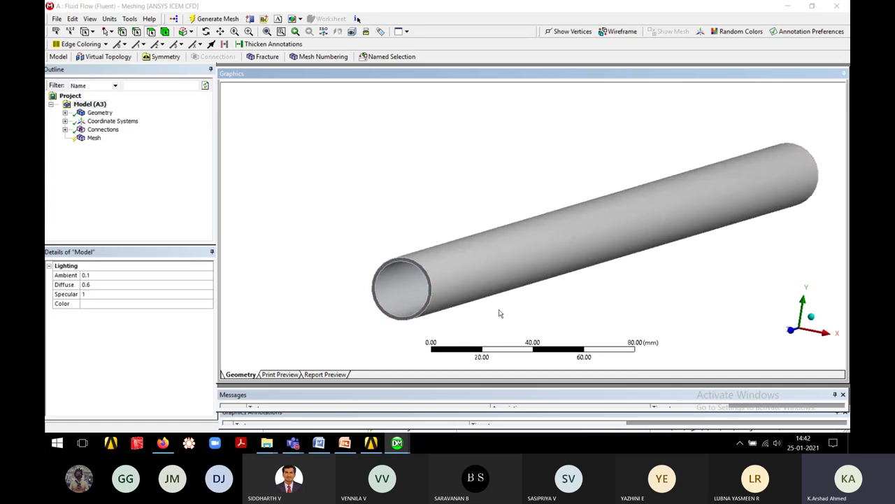
{"action": "scroll", "coordinate": [480, 300], "scroll_direction": "down", "scroll_amount": 3}
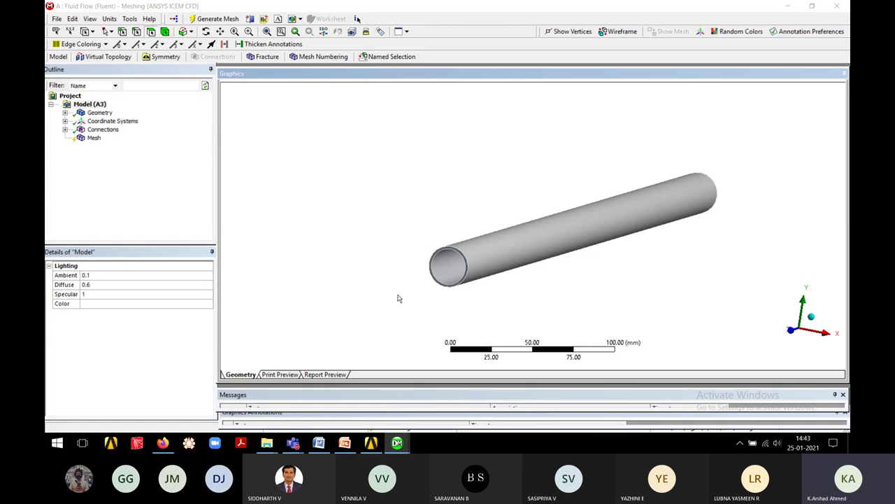
{"action": "scroll", "coordinate": [399, 298], "scroll_direction": "up", "scroll_amount": 1}
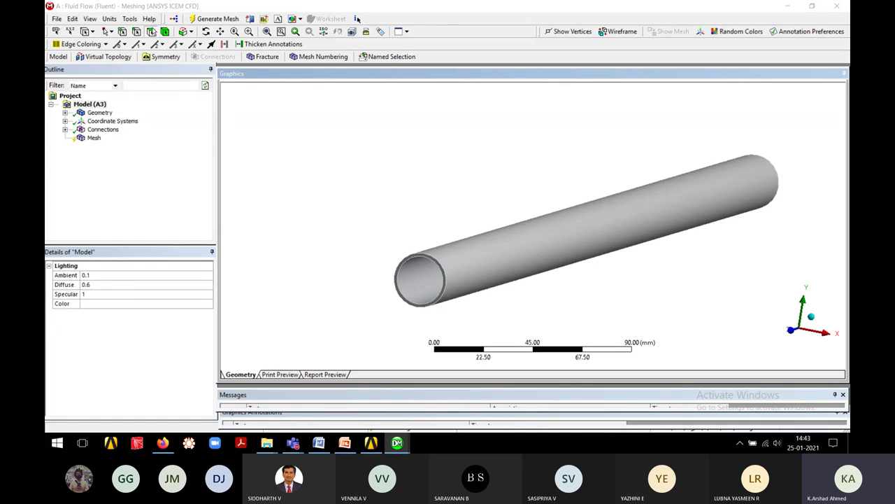
{"action": "left_click", "coordinate": [414, 283]}
{"action": "scroll", "coordinate": [413, 284], "scroll_direction": "up", "scroll_amount": 1}
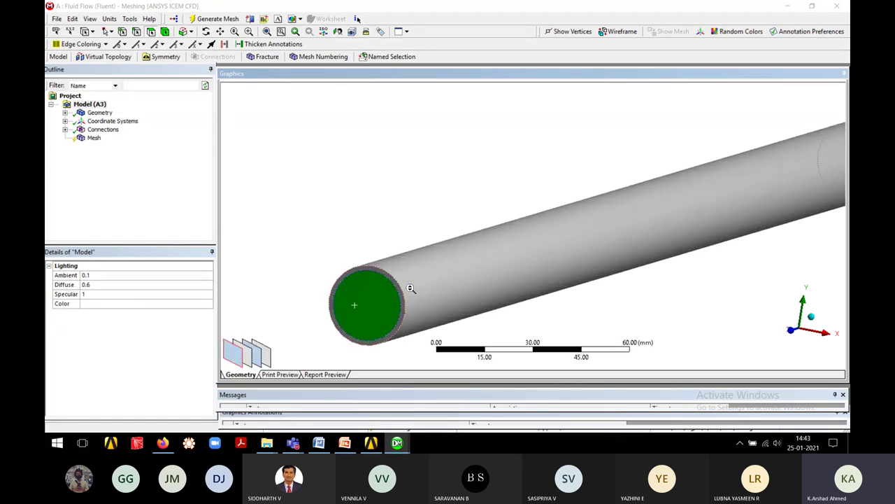
{"action": "scroll", "coordinate": [421, 276], "scroll_direction": "up", "scroll_amount": 2}
{"action": "middle_click_drag", "start_coordinate": [421, 272], "coordinate": [442, 256], "text": "ctrl"}
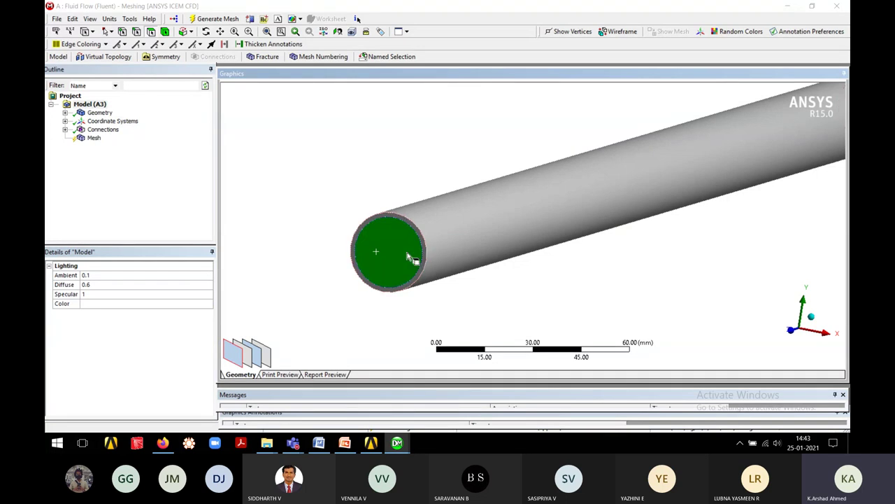
Create a named selection called inlet from the circular water face at the pipe's near end
{"action": "scroll", "coordinate": [409, 256], "scroll_direction": "up", "scroll_amount": 2}
{"action": "middle_click_drag", "start_coordinate": [375, 292], "coordinate": [473, 232]}
{"action": "scroll", "coordinate": [311, 252], "scroll_direction": "up", "scroll_amount": 2}
{"action": "left_click", "coordinate": [310, 251]}
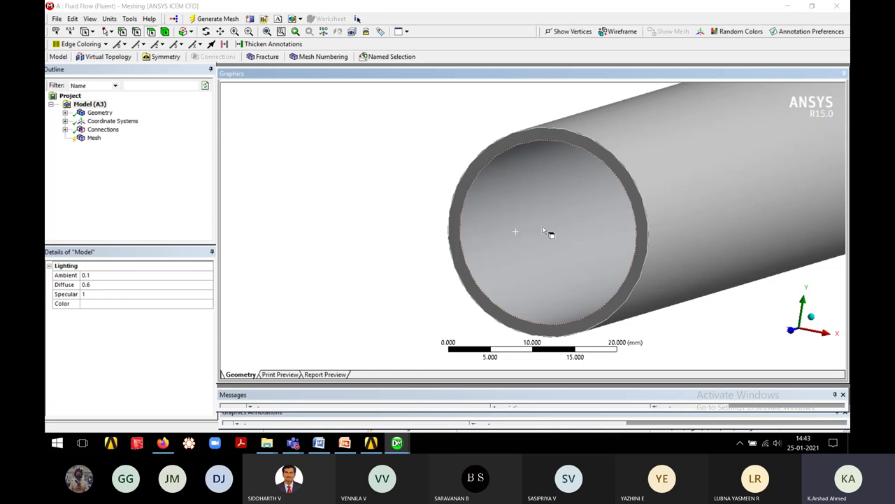
{"action": "left_click", "coordinate": [546, 230]}
{"action": "right_click", "coordinate": [583, 300]}
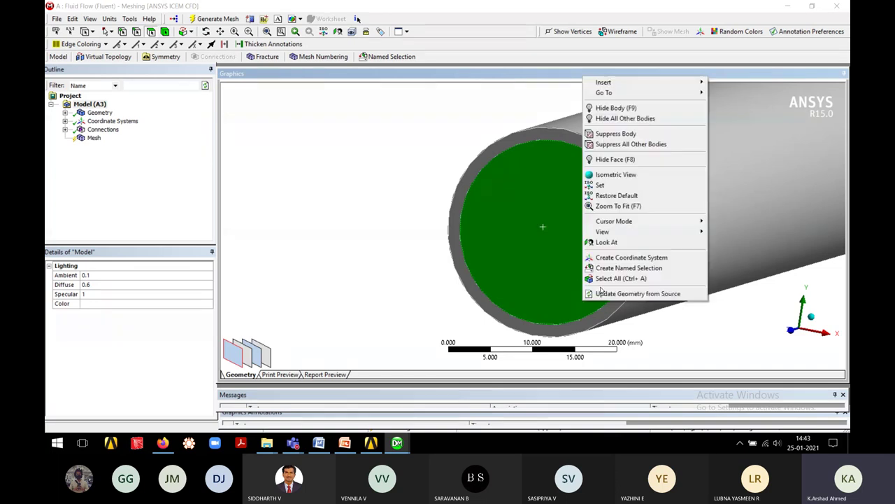
{"action": "left_click", "coordinate": [595, 269]}
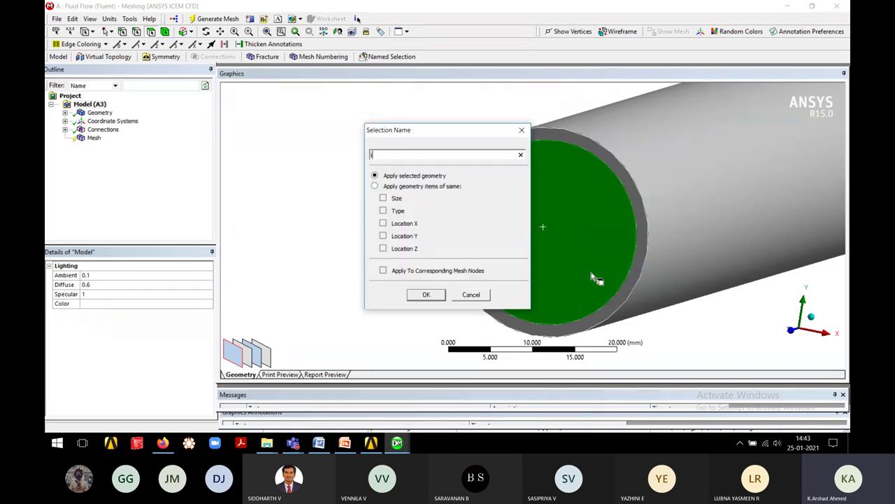
{"action": "type", "text": "inlet"}
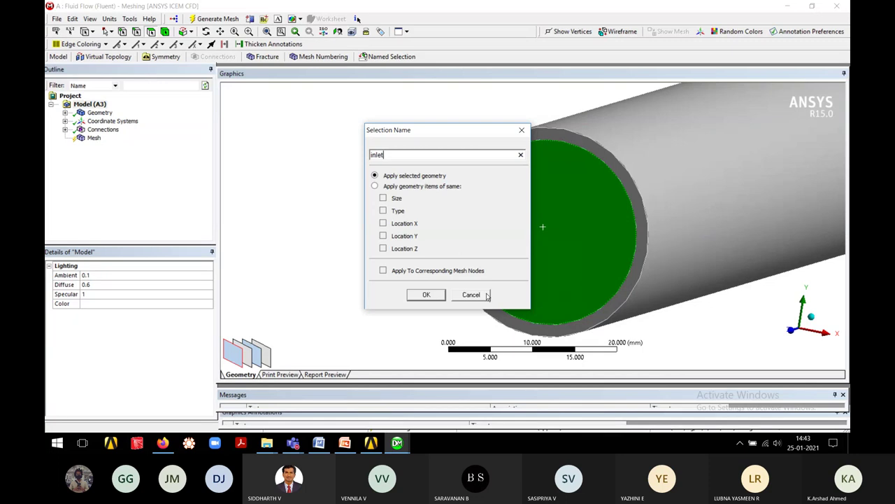
{"action": "left_click", "coordinate": [436, 296]}
Create a named selection called outlet from the circular water face at the pipe's opposite end
{"action": "scroll", "coordinate": [437, 295], "scroll_direction": "down", "scroll_amount": 10}
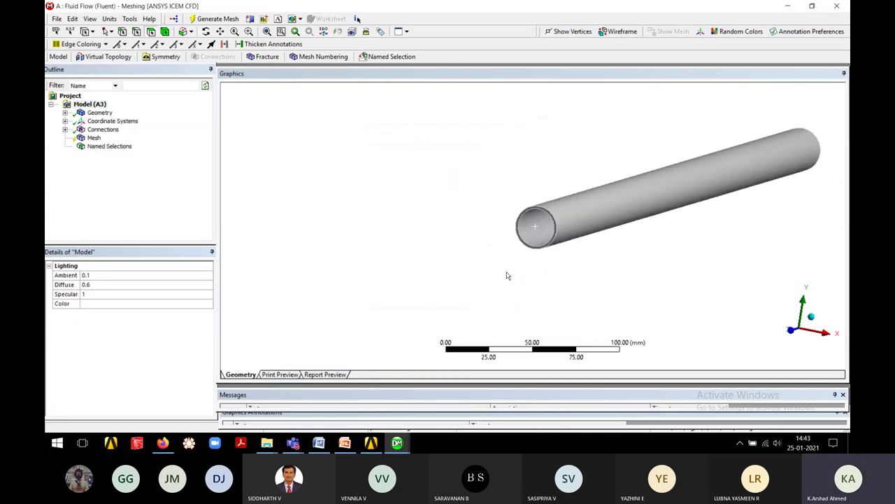
{"action": "middle_click_drag", "start_coordinate": [677, 201], "coordinate": [404, 220]}
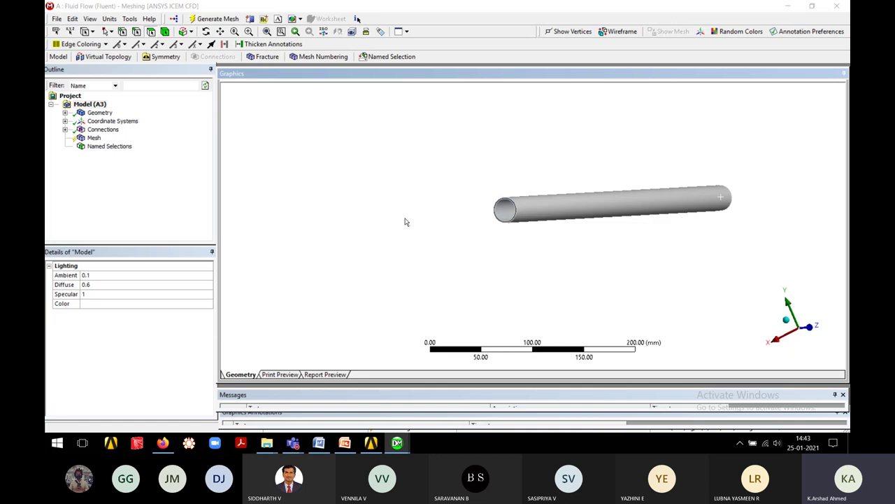
{"action": "scroll", "coordinate": [392, 231], "scroll_direction": "up", "scroll_amount": 6}
{"action": "scroll", "coordinate": [377, 229], "scroll_direction": "up", "scroll_amount": 3}
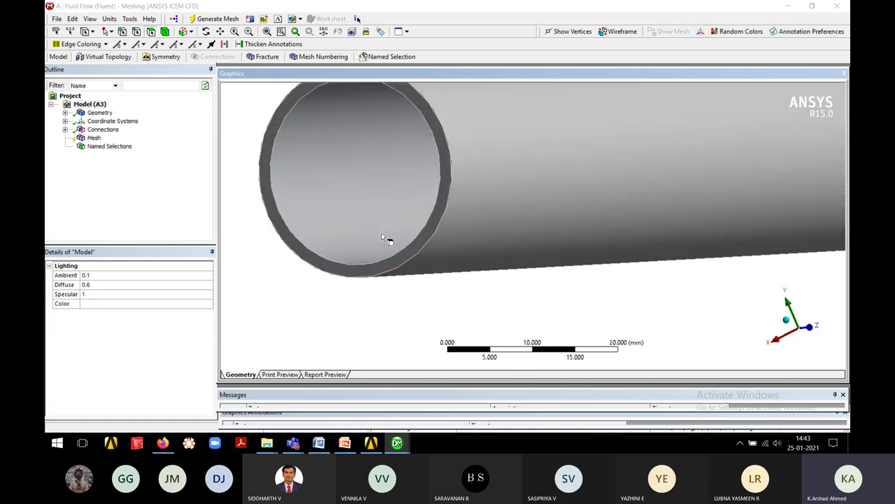
{"action": "left_click", "coordinate": [390, 238]}
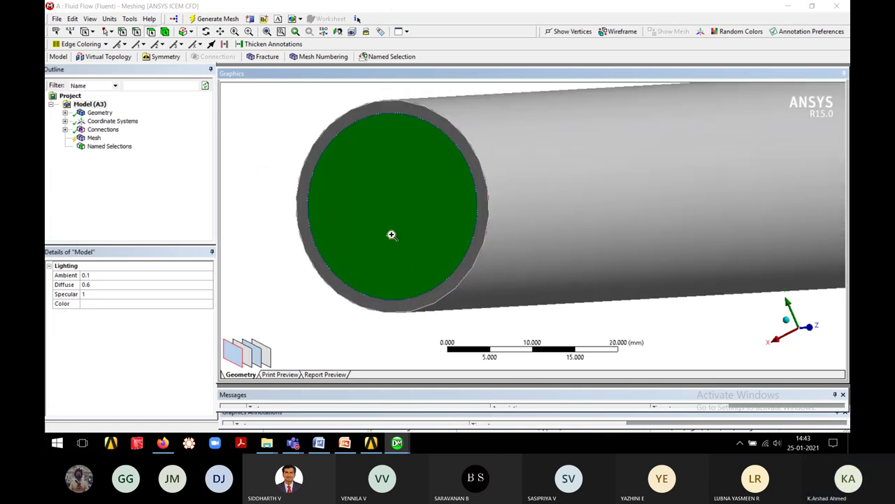
{"action": "right_click", "coordinate": [391, 236]}
{"action": "left_click", "coordinate": [414, 201]}
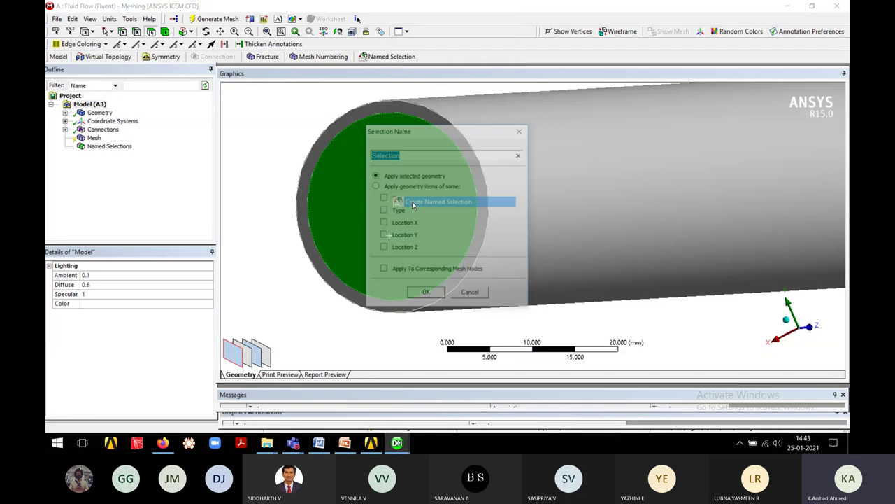
{"action": "type", "text": "outlet"}
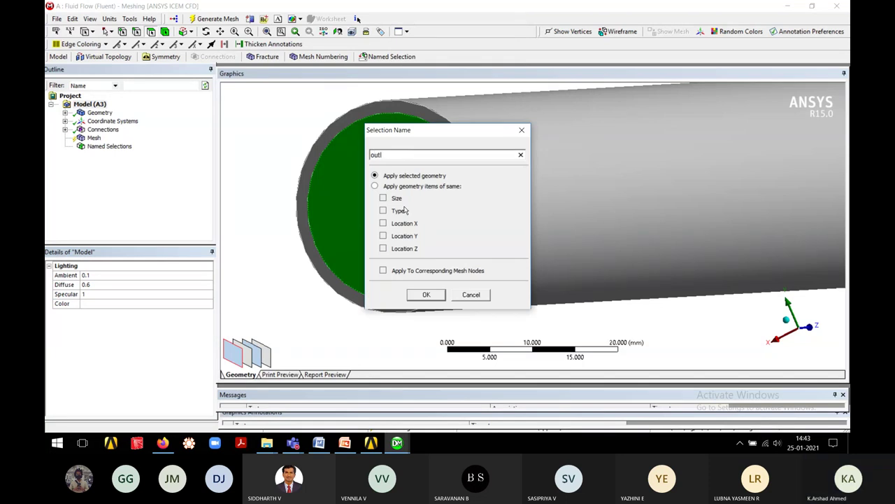
{"action": "left_click", "coordinate": [426, 294]}
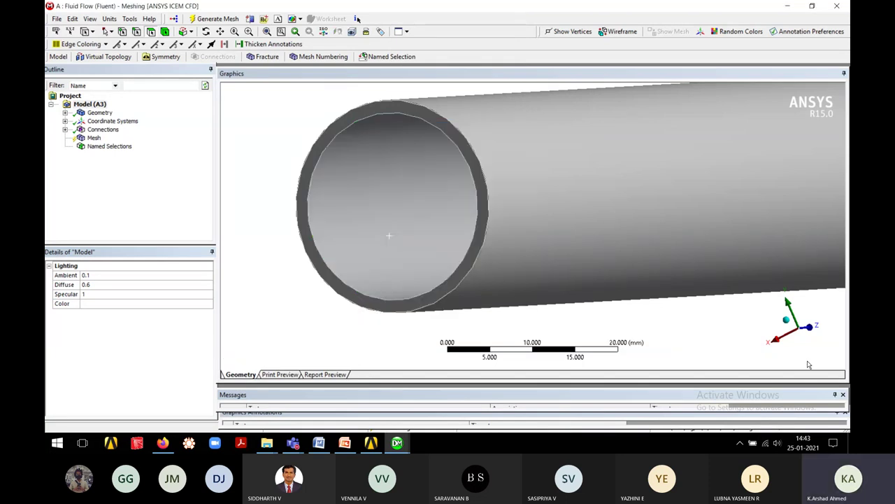
Create a named selection called outer wall from the pipe's outer cylindrical face
{"action": "key", "text": "3"}
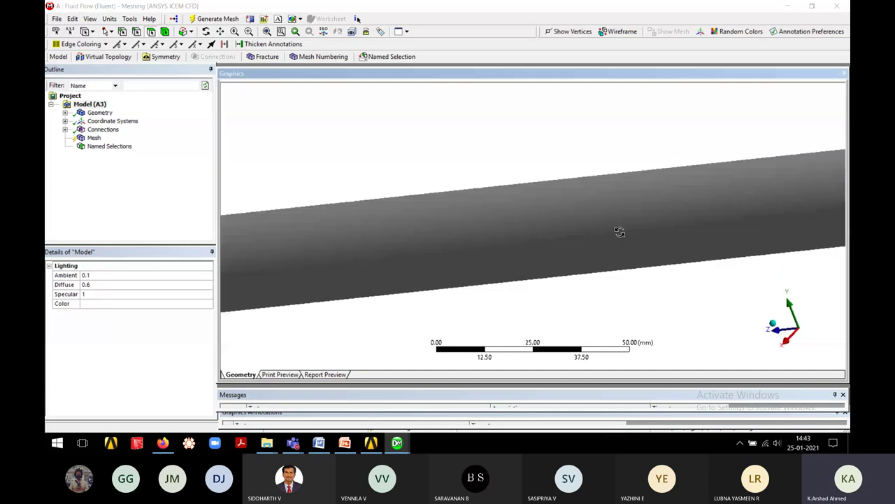
{"action": "middle_click_drag", "start_coordinate": [557, 260], "coordinate": [726, 244]}
{"action": "scroll", "coordinate": [497, 276], "scroll_direction": "up", "scroll_amount": 10}
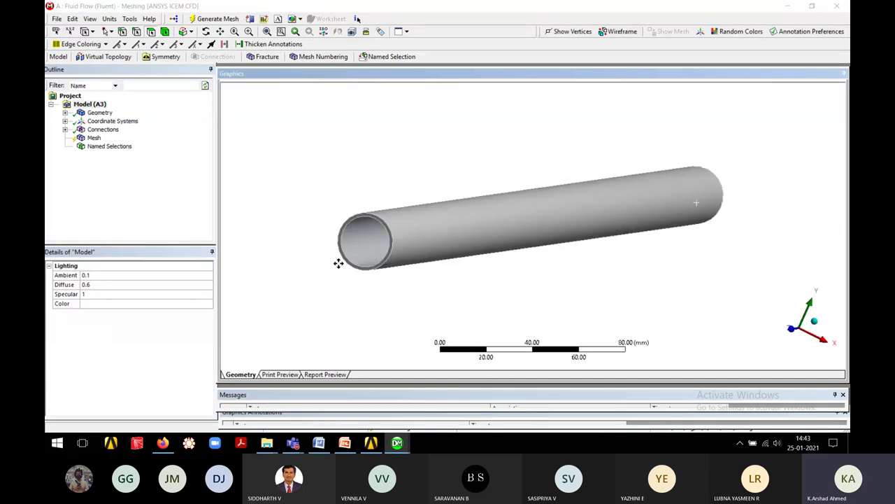
{"action": "scroll", "coordinate": [460, 300], "scroll_direction": "down", "scroll_amount": 2}
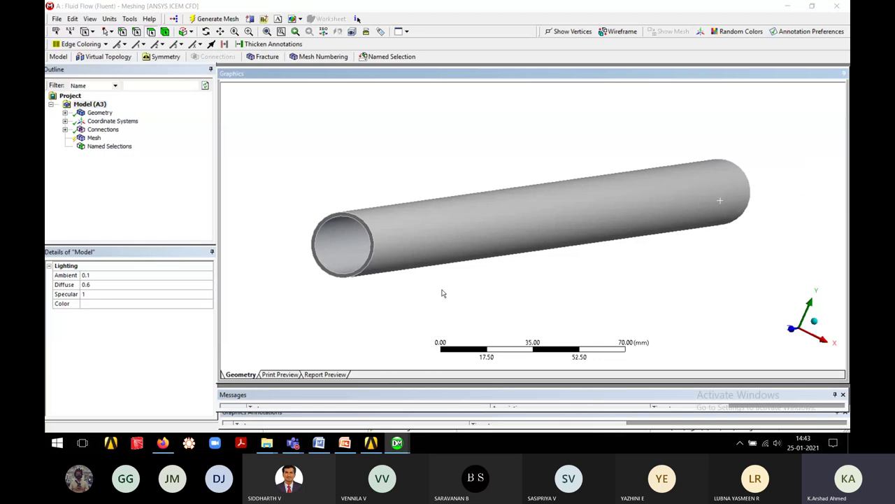
{"action": "mouse_move", "coordinate": [441, 294]}
{"action": "middle_mouse_down"}
{"action": "mouse_move", "coordinate": [424, 276]}
{"action": "mouse_move", "coordinate": [427, 288]}
{"action": "middle_mouse_up"}
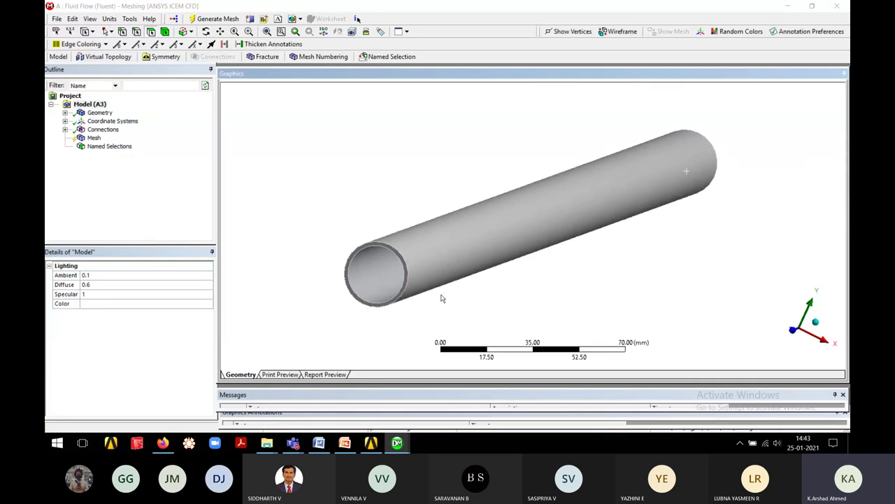
{"action": "middle_click_drag", "start_coordinate": [445, 291], "coordinate": [452, 292]}
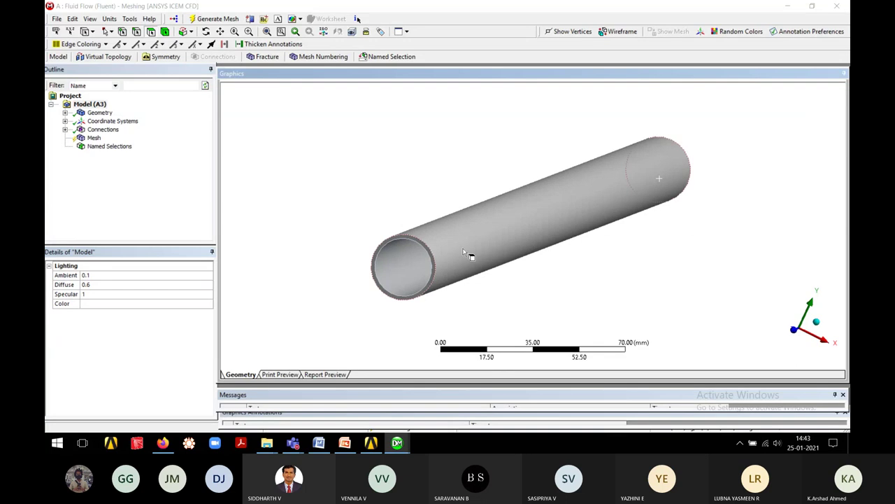
{"action": "left_click", "coordinate": [484, 229]}
{"action": "right_click", "coordinate": [484, 229]}
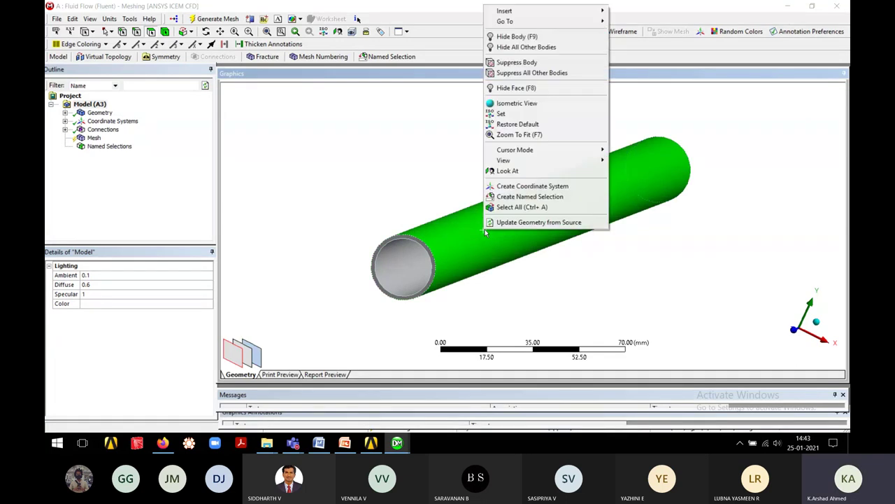
{"action": "left_click", "coordinate": [530, 196]}
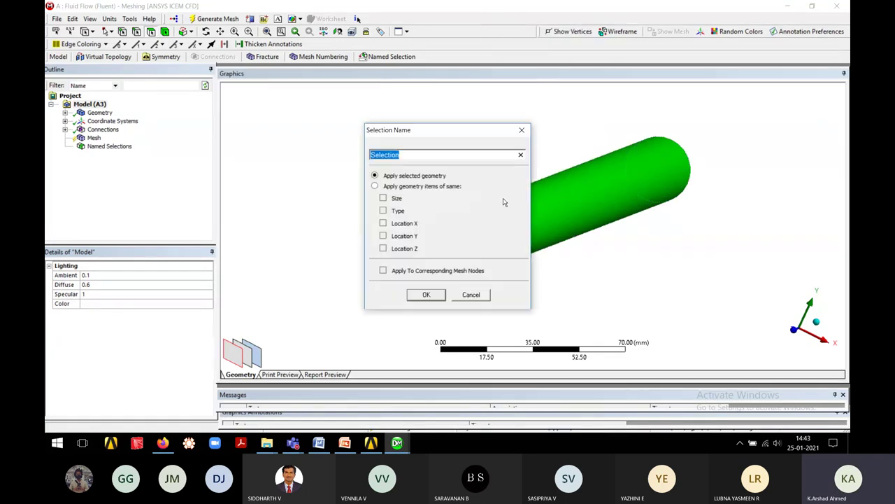
{"action": "type", "text": "out"}
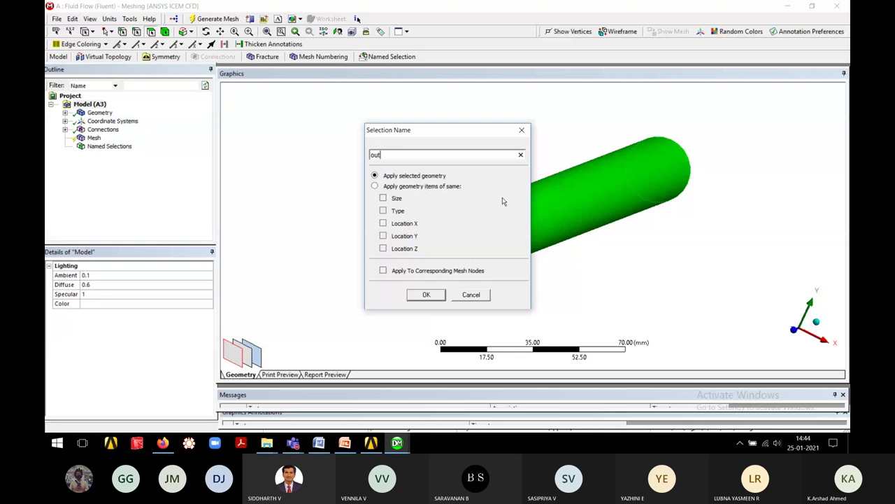
{"action": "type", "text": "er wall"}
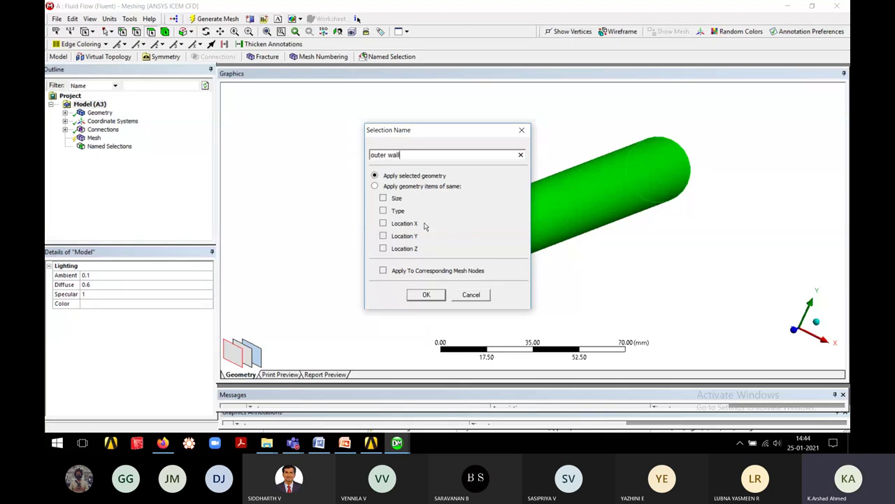
{"action": "left_click", "coordinate": [441, 295]}
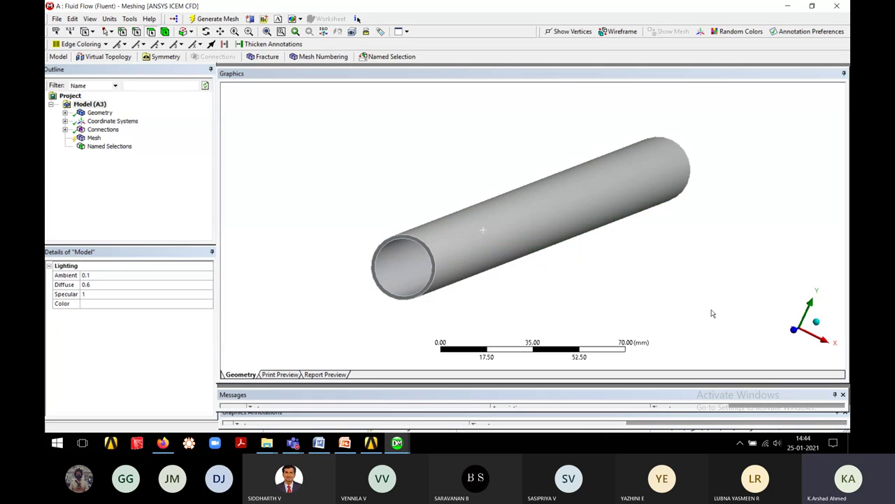
Review the faces assigned to the inlet, outlet and outer wall named selections
{"action": "left_click", "coordinate": [65, 147]}
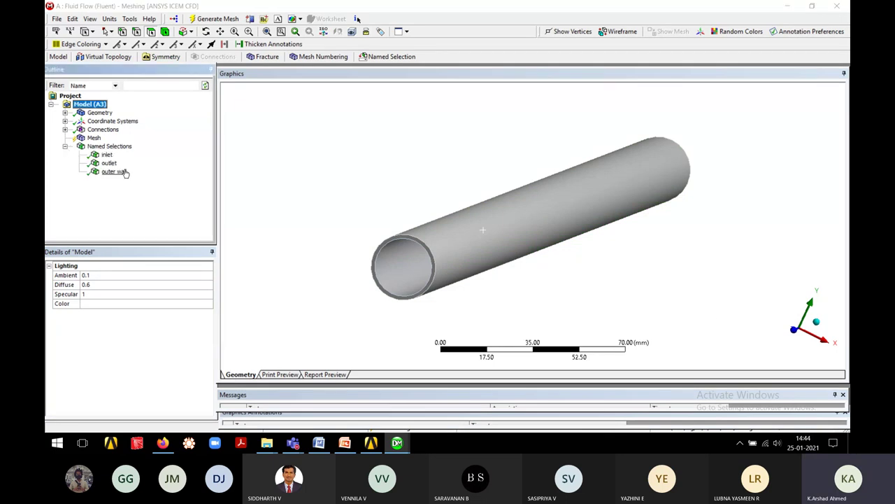
{"action": "left_click", "coordinate": [109, 155]}
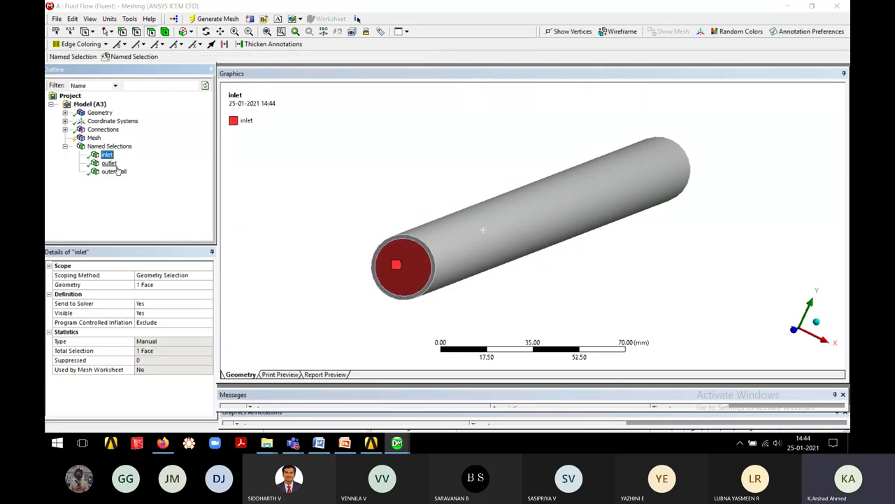
{"action": "left_click", "coordinate": [109, 163]}
{"action": "left_click", "coordinate": [115, 172]}
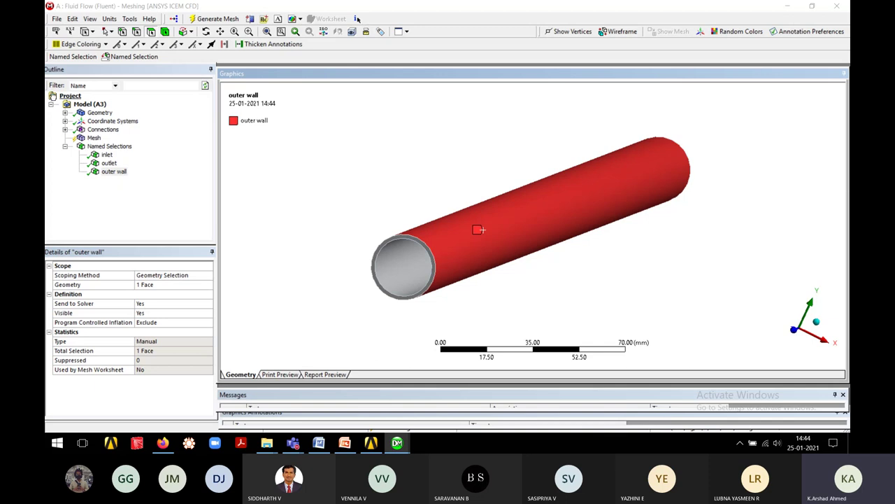
Set the mesh sizing's relevance center to Fine and its smoothing to High
{"action": "left_click", "coordinate": [94, 139]}
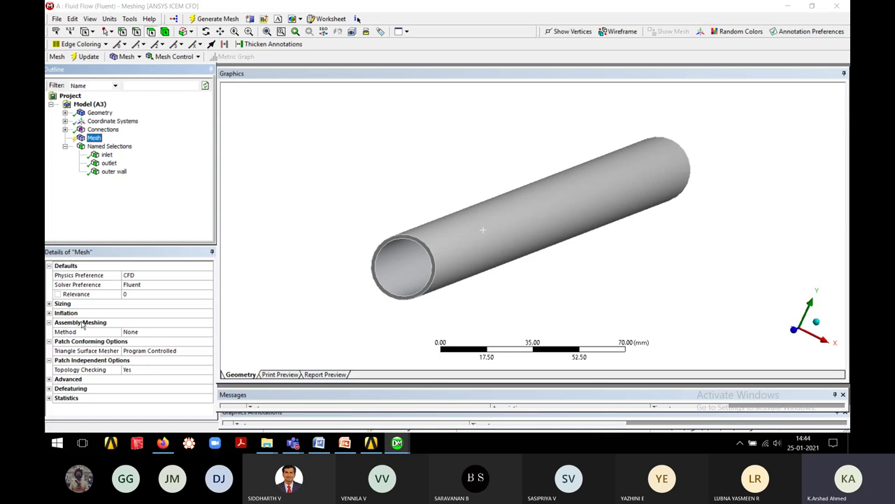
{"action": "left_click", "coordinate": [50, 304]}
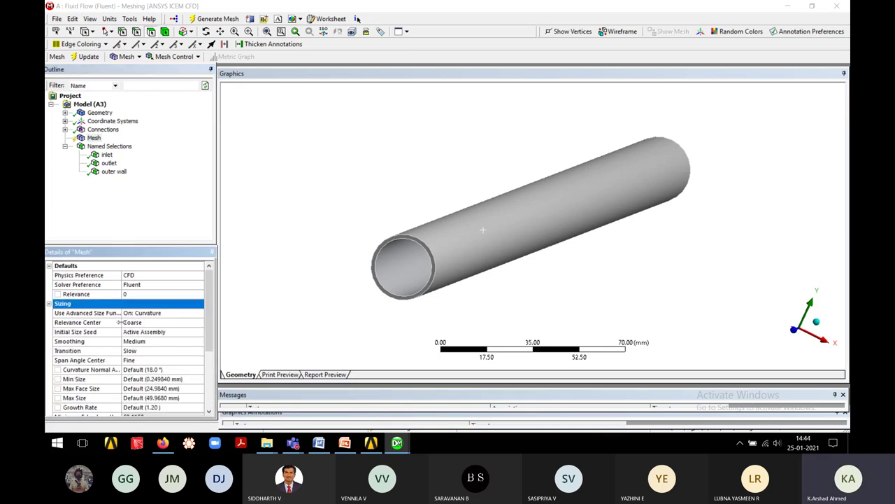
{"action": "scroll", "coordinate": [131, 314], "scroll_direction": "down", "scroll_amount": 1}
{"action": "left_click", "coordinate": [144, 294]}
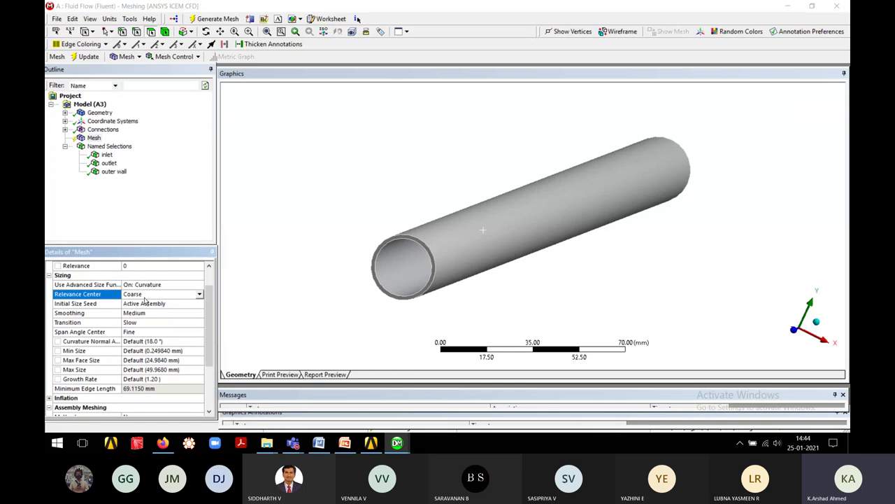
{"action": "left_click", "coordinate": [145, 295]}
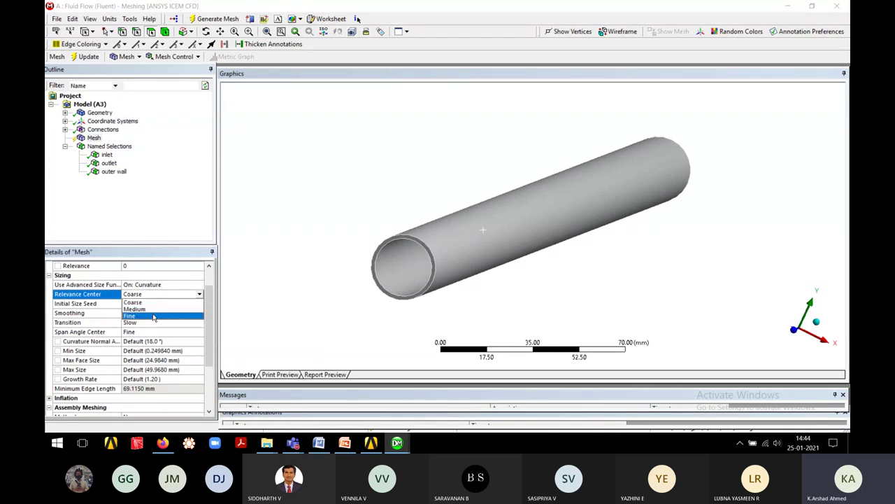
{"action": "left_click", "coordinate": [154, 316]}
{"action": "left_click", "coordinate": [166, 343]}
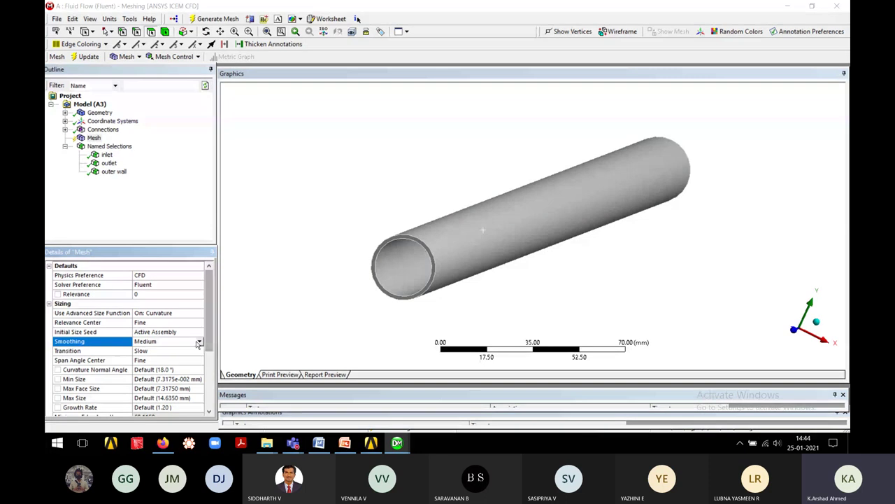
{"action": "left_click", "coordinate": [166, 342]}
{"action": "left_click", "coordinate": [167, 364]}
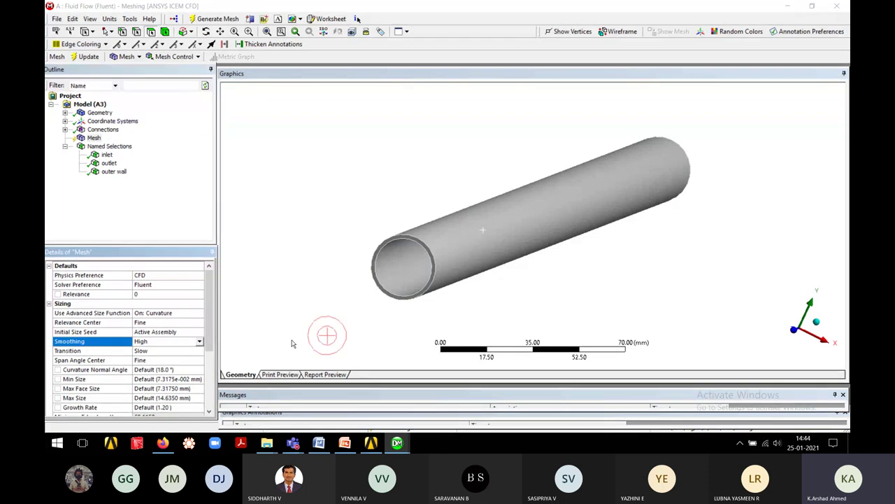
Try to generate the mesh for the copper pipe and water bodies
{"action": "left_click", "coordinate": [795, 328]}
{"action": "scroll", "coordinate": [643, 286], "scroll_direction": "down", "scroll_amount": 3}
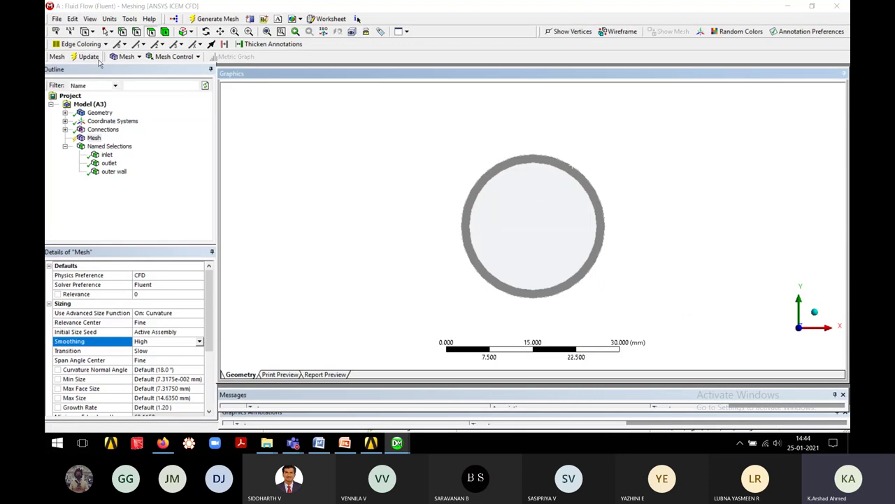
{"action": "left_click", "coordinate": [218, 21]}
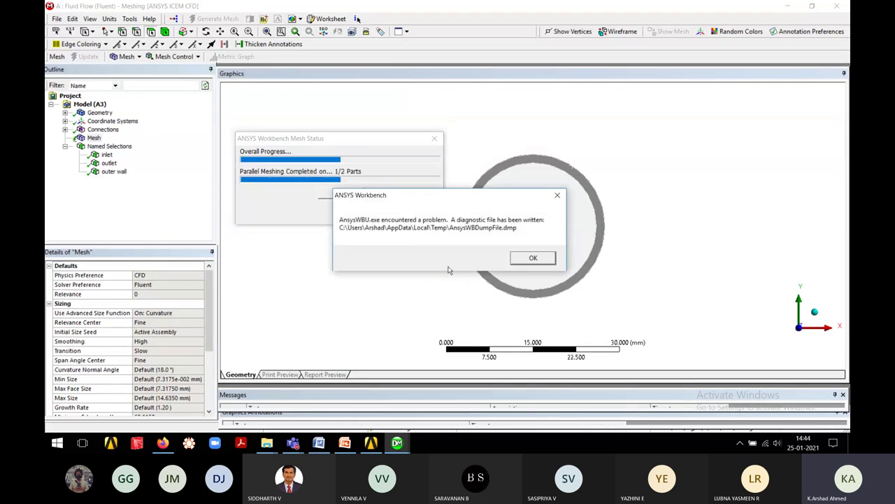
{"action": "left_click", "coordinate": [533, 258]}
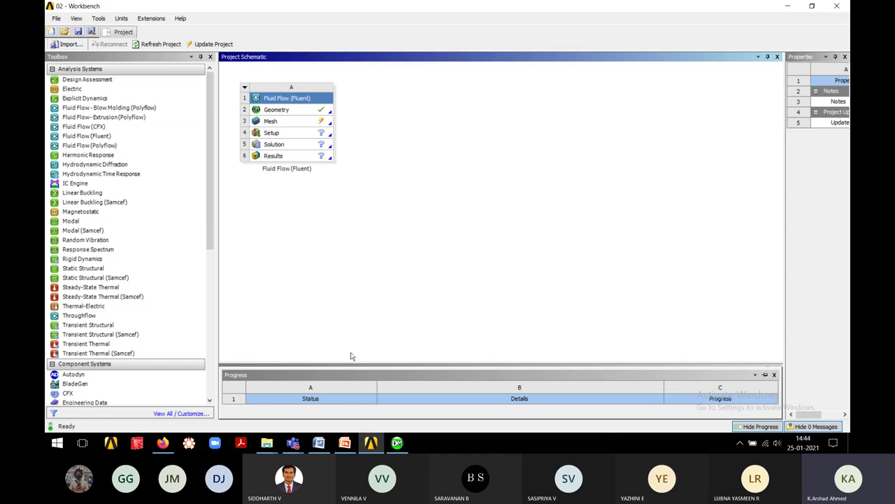
Try to reopen the Mesh component of the Fluid Flow (Fluent) system from Workbench
{"action": "left_click", "coordinate": [301, 124]}
{"action": "double_click", "coordinate": [301, 124]}
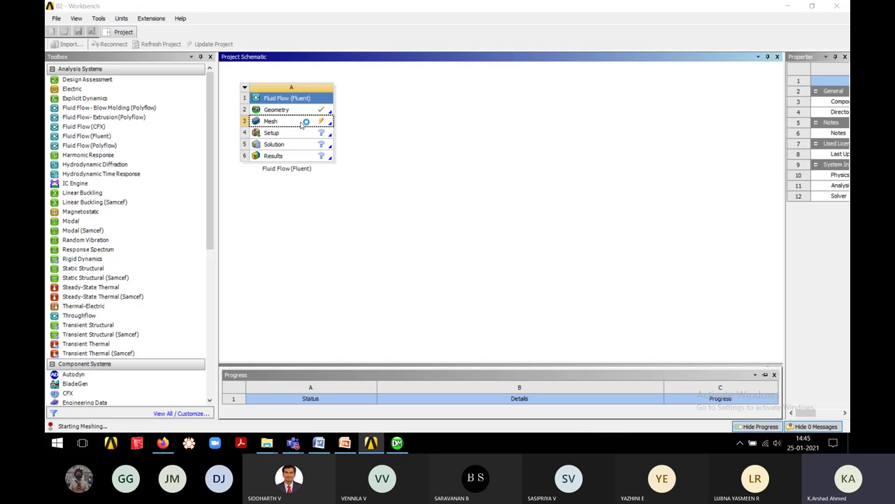
{"action": "left_click", "coordinate": [377, 143]}
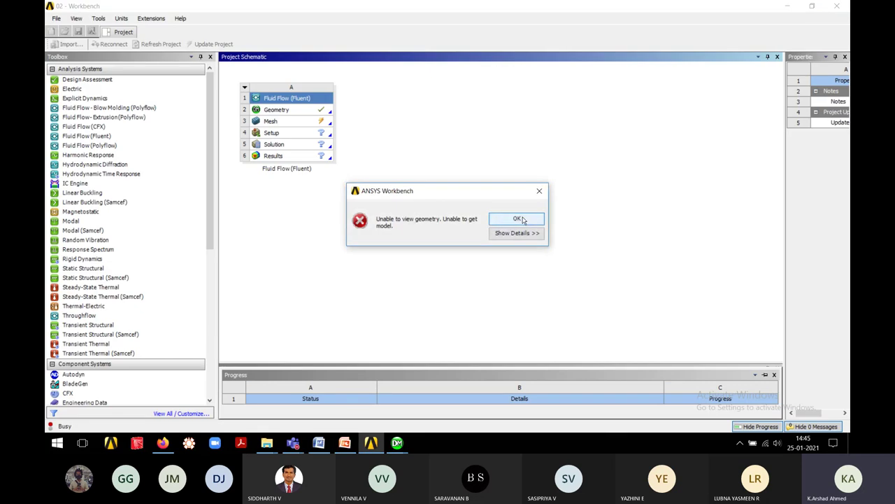
{"action": "left_click", "coordinate": [520, 219]}
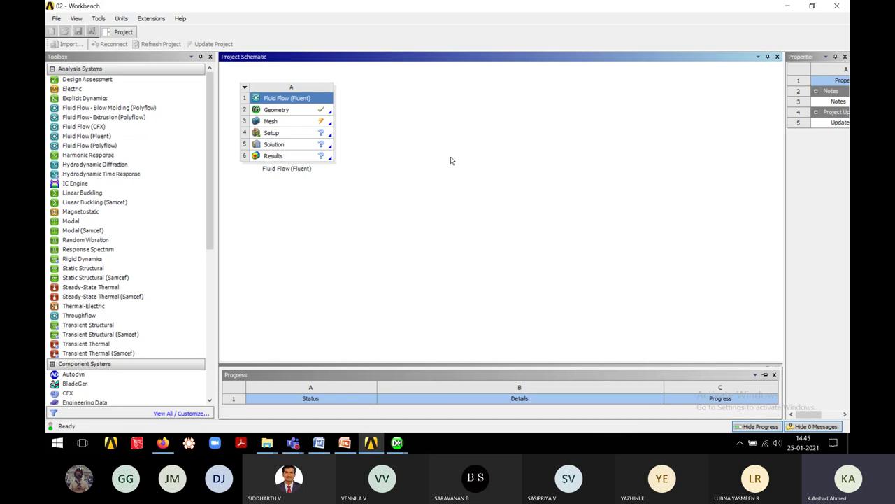
Switch to DesignModeler, start exporting the pipe geometry and browse on drive E: through 05_IES and 11_SEM_JAN-JULY 2020 to 02_SY5112_Sim lab
{"action": "mouse_move", "coordinate": [400, 448]}
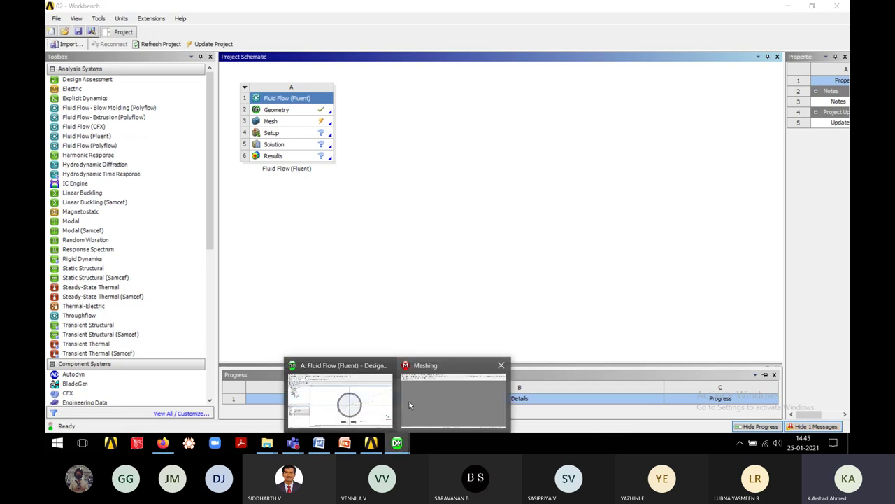
{"action": "left_click", "coordinate": [336, 370]}
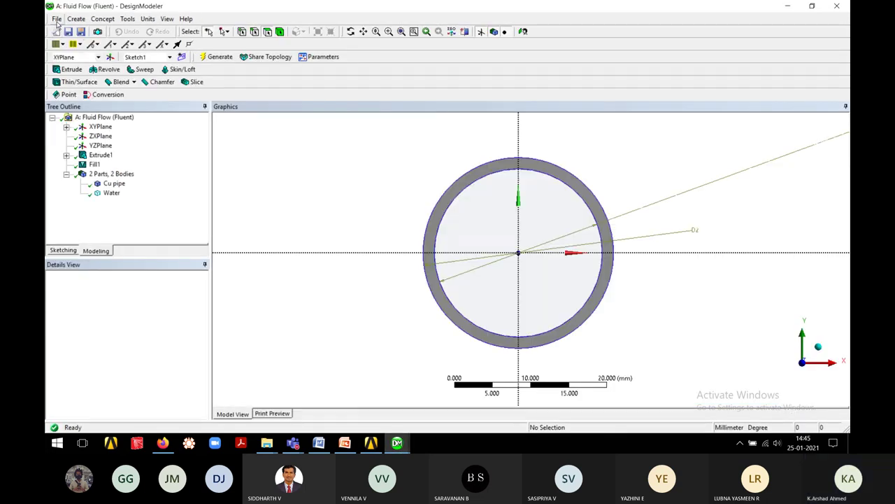
{"action": "left_click", "coordinate": [56, 19]}
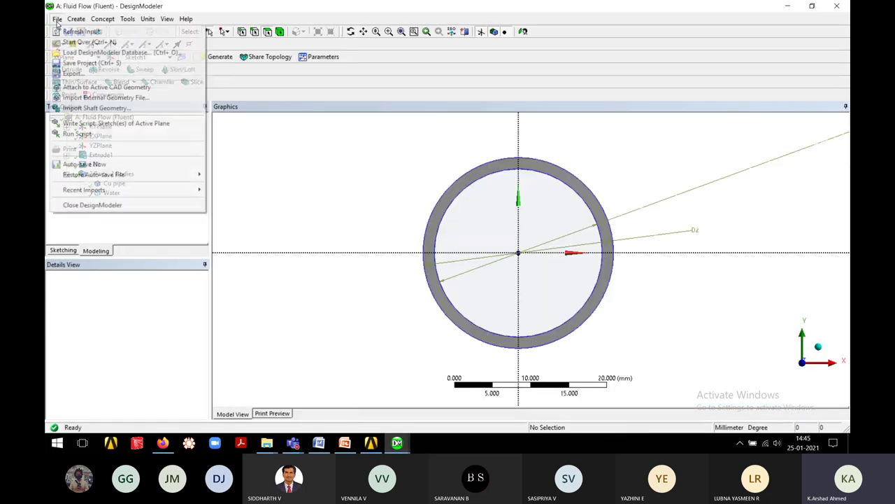
{"action": "left_click", "coordinate": [94, 74]}
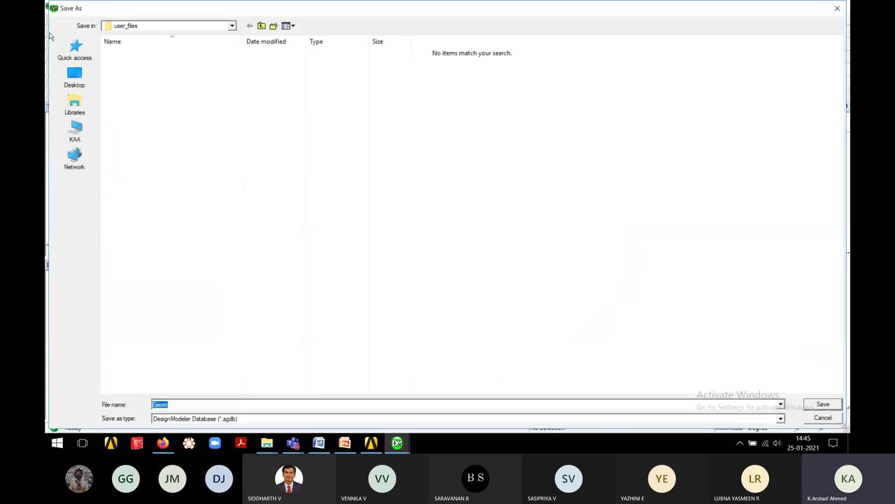
{"action": "left_click", "coordinate": [75, 131]}
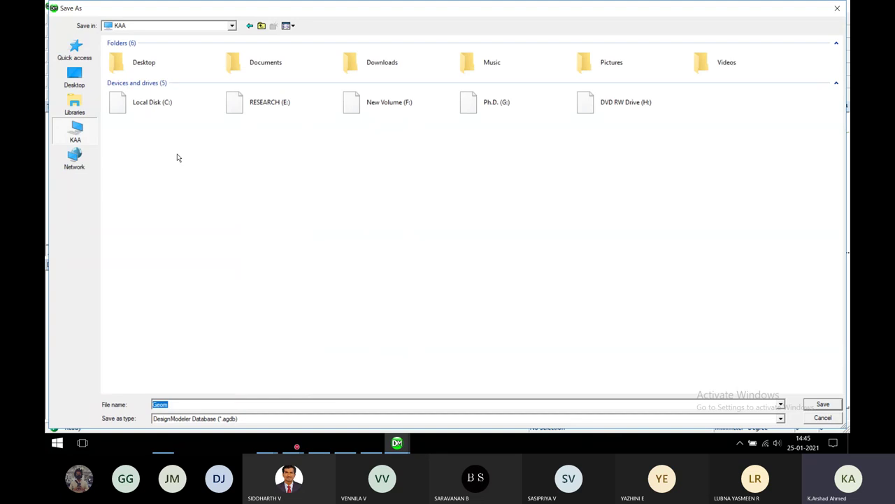
{"action": "left_click", "coordinate": [306, 100]}
{"action": "double_click", "coordinate": [306, 100]}
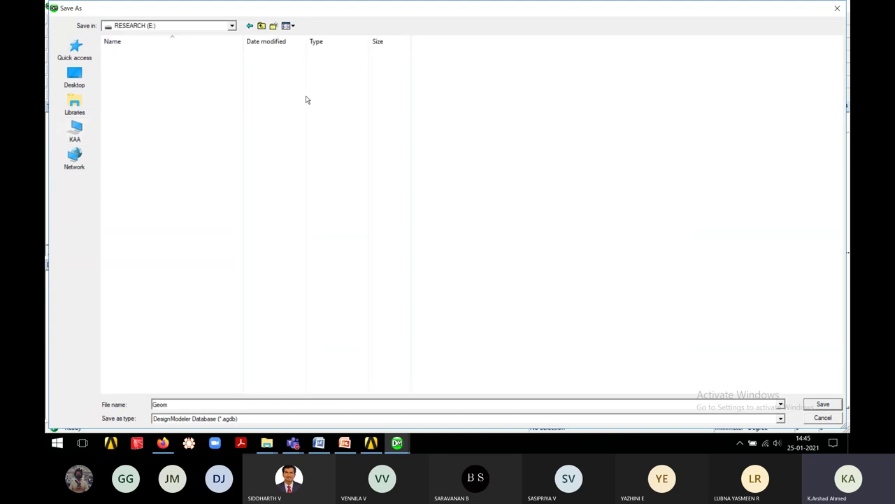
{"action": "double_click", "coordinate": [140, 96]}
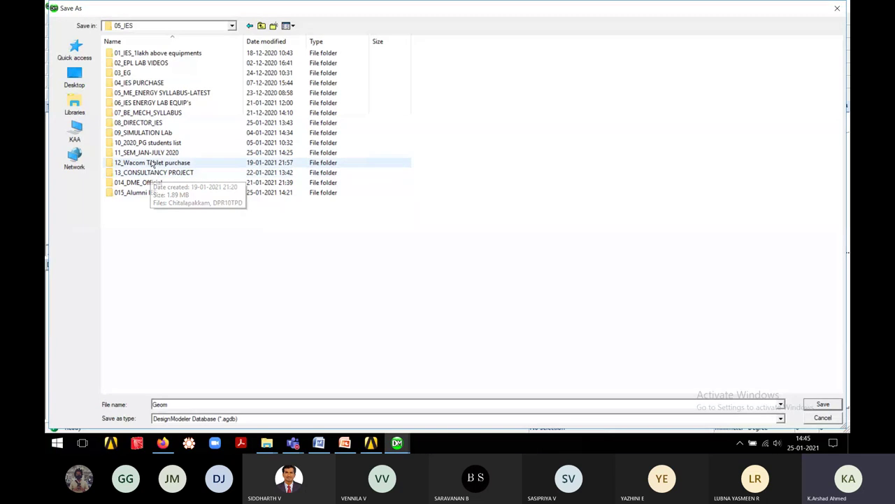
{"action": "double_click", "coordinate": [151, 154]}
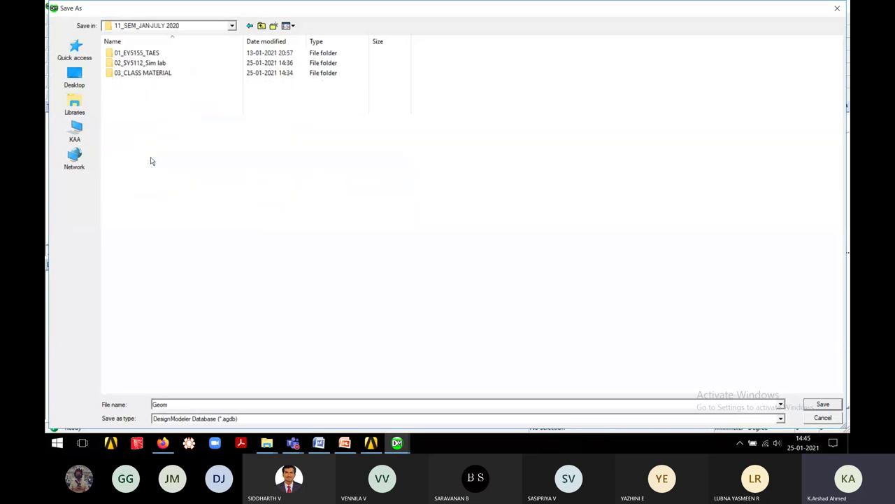
{"action": "double_click", "coordinate": [143, 63]}
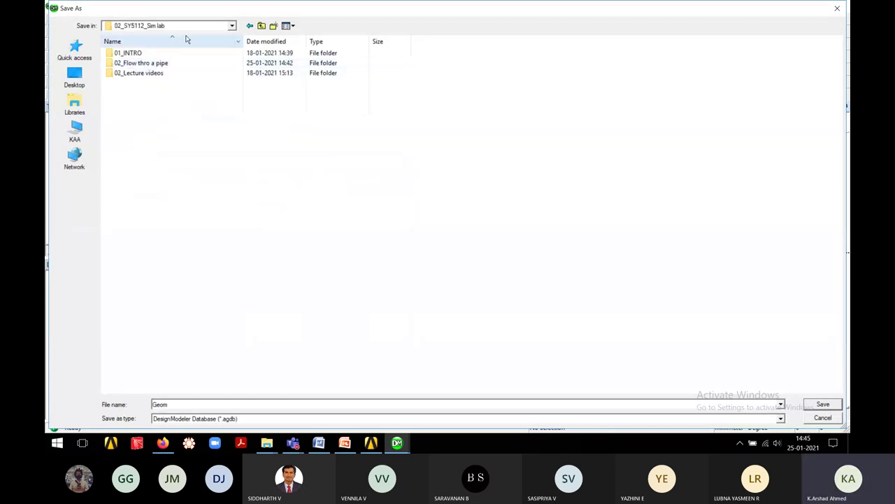
Create a folder named 03_Geom files inside 02_SY5112_Sim lab and open it
{"action": "left_click", "coordinate": [274, 26]}
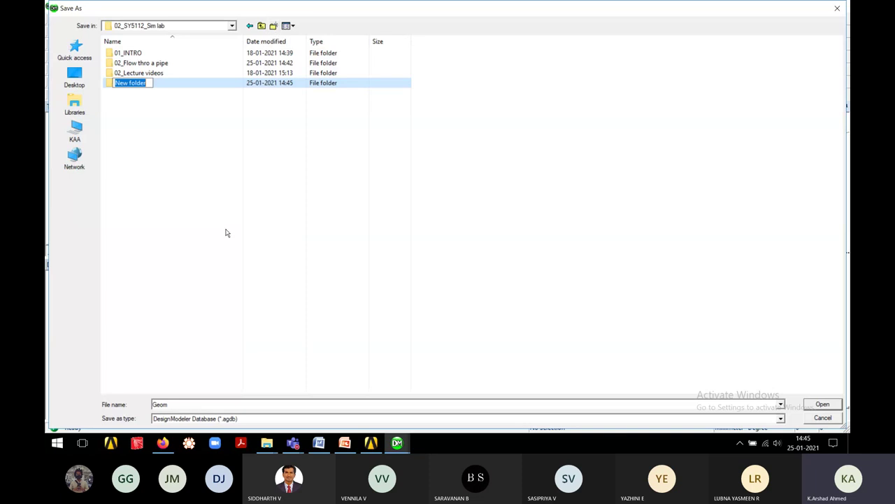
{"action": "type", "text": "04"}
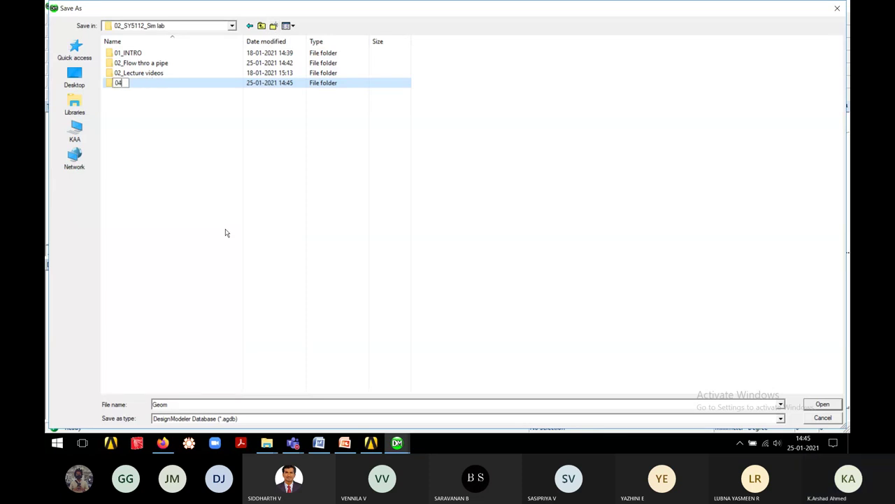
{"action": "key", "text": "BackSpace"}
{"action": "type", "text": "3_Geom files"}
{"action": "key", "text": "Return"}
{"action": "key", "text": "Return"}
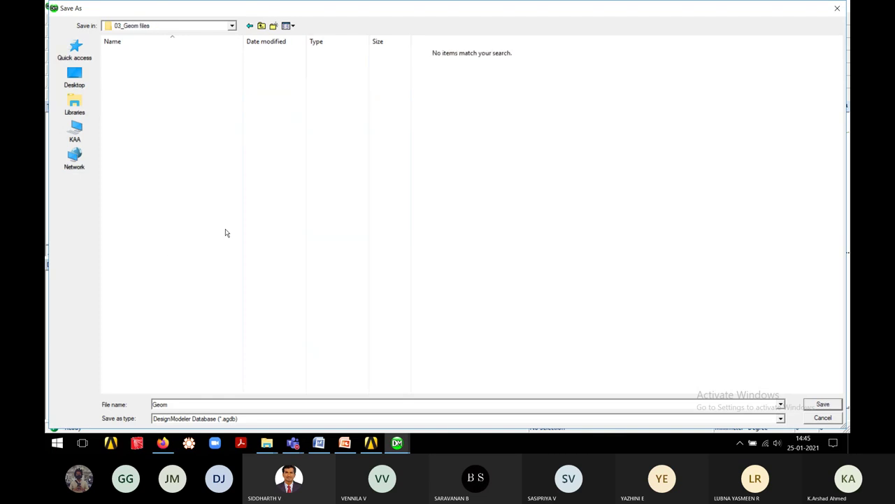
Save the exported geometry as a DesignModeler Database named 02_flow thro pipe
{"action": "double_click", "coordinate": [205, 407]}
{"action": "type", "text": "02_flo"}
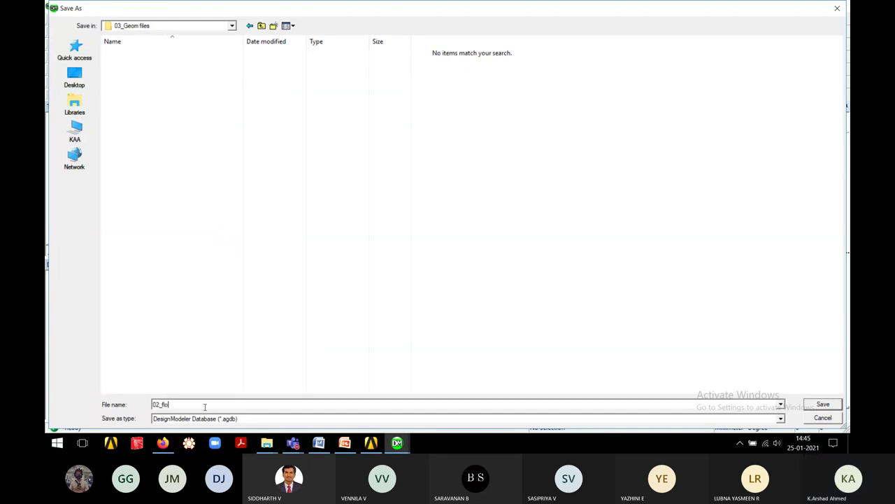
{"action": "type", "text": "w thro pipe"}
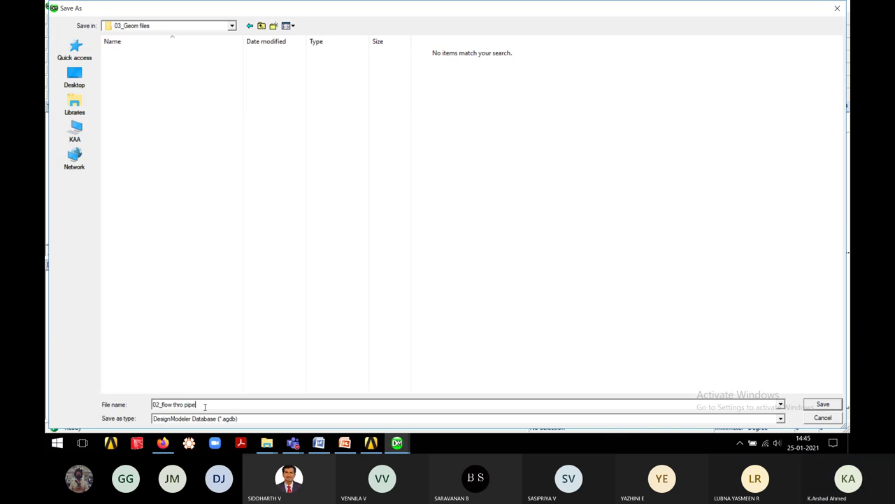
{"action": "key", "text": "Return"}
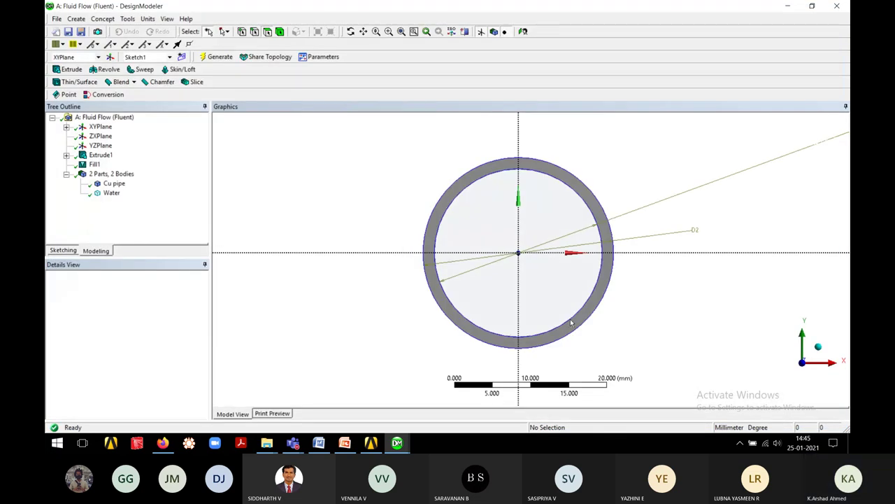
Close the Workbench project together with its DesignModeler and Meshing sessions
{"action": "left_click", "coordinate": [383, 448]}
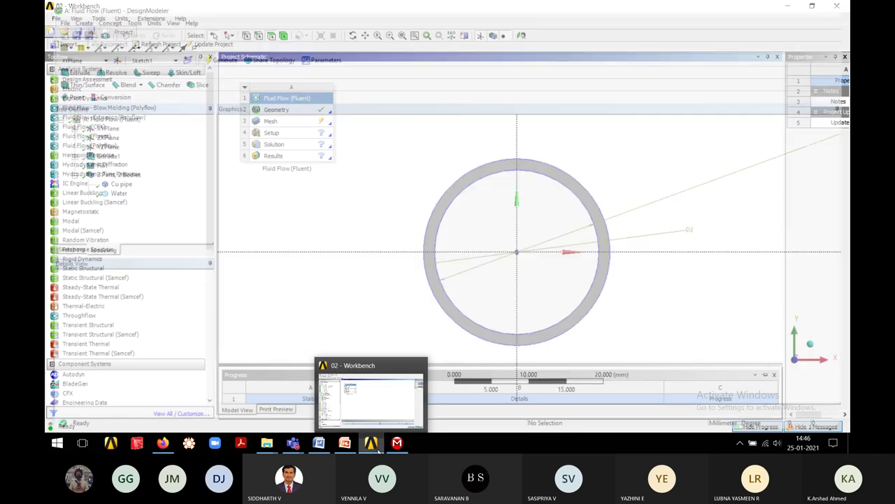
{"action": "left_click", "coordinate": [387, 446]}
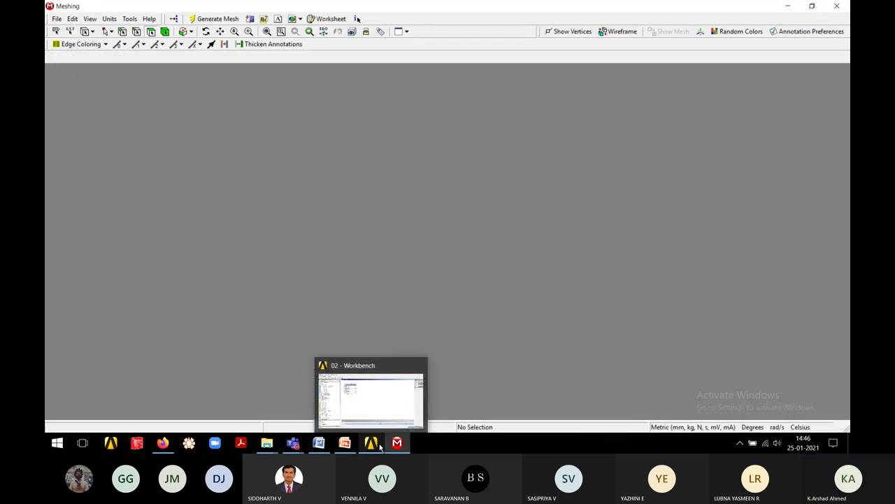
{"action": "left_click", "coordinate": [377, 446]}
{"action": "left_click", "coordinate": [836, 6]}
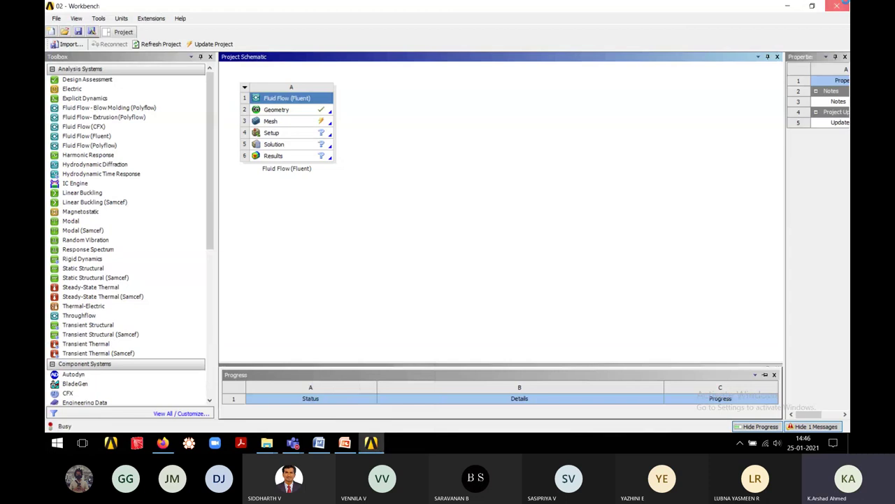
{"action": "left_click", "coordinate": [516, 205]}
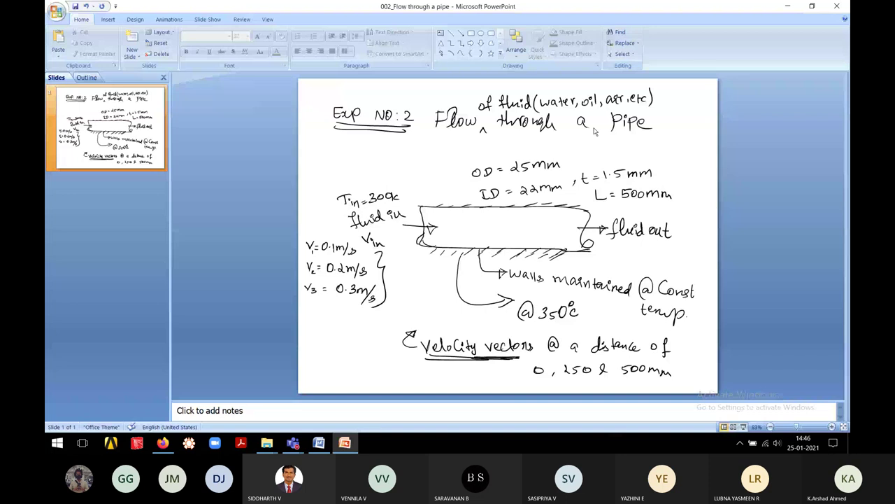
Minimize the open PowerPoint, Word and browser windows to reach the desktop
{"action": "left_click", "coordinate": [787, 6]}
{"action": "left_click", "coordinate": [786, 7]}
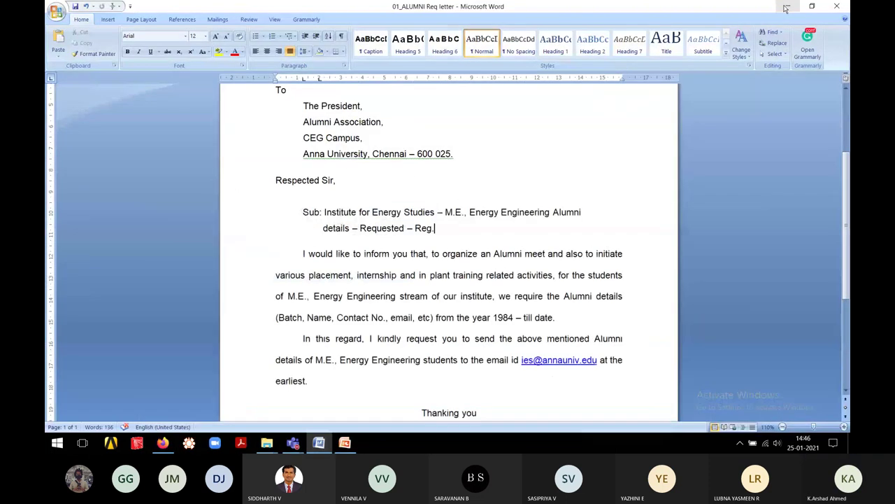
{"action": "left_click", "coordinate": [786, 8]}
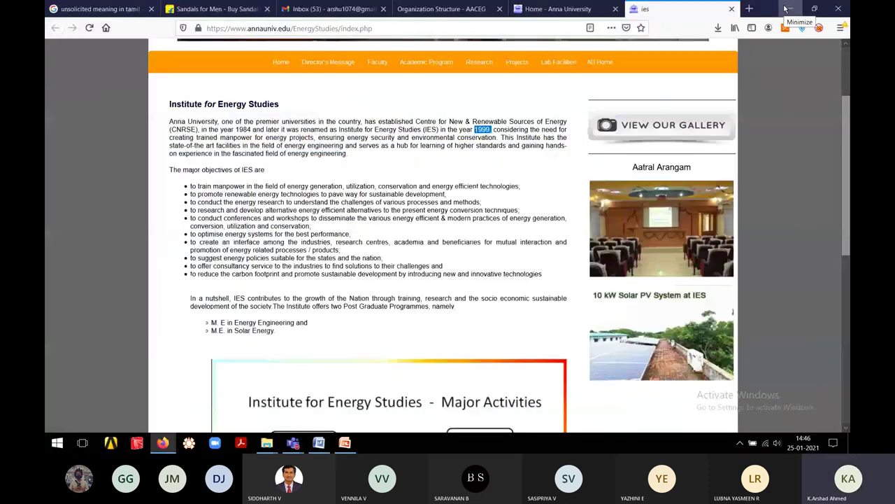
{"action": "left_click", "coordinate": [786, 7]}
{"action": "right_click", "coordinate": [622, 56]}
{"action": "left_click", "coordinate": [630, 87]}
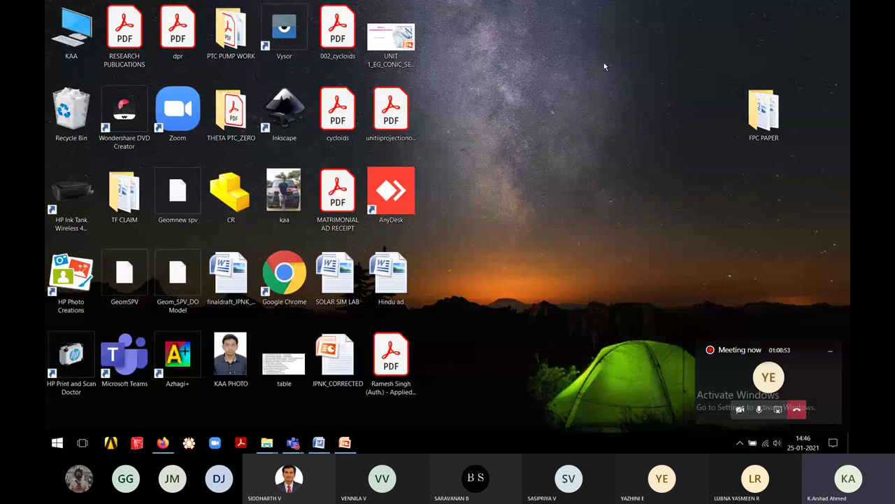
{"action": "right_click", "coordinate": [604, 63]}
{"action": "left_click", "coordinate": [625, 92]}
{"action": "right_click", "coordinate": [568, 61]}
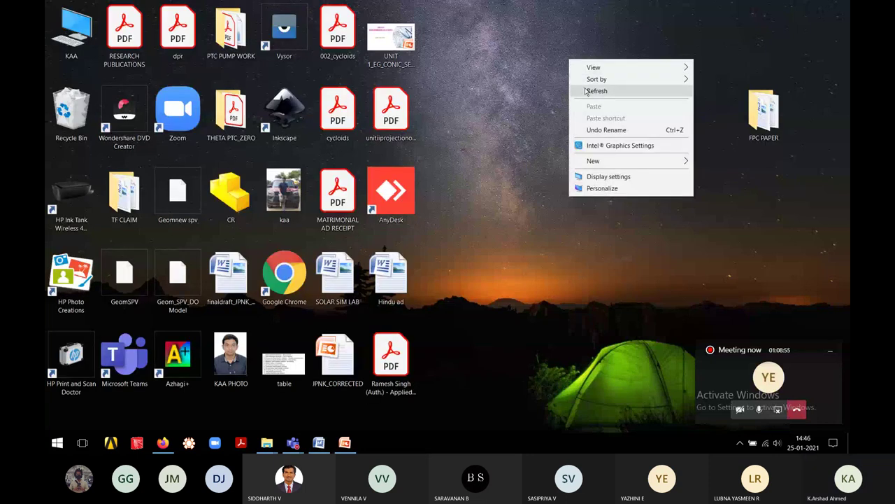
Refresh the desktop, launch ANSYS Workbench and add a Fluid Flow (Fluent) analysis system to the project schematic
{"action": "left_click", "coordinate": [585, 91]}
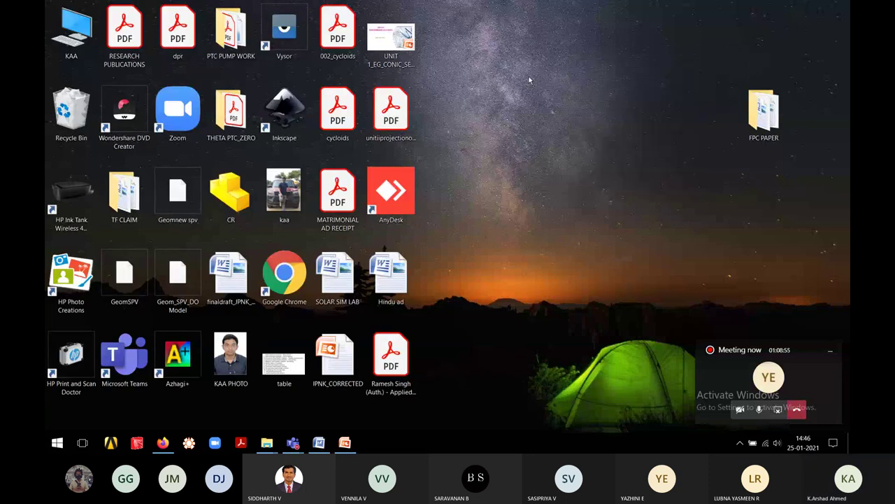
{"action": "left_click", "coordinate": [112, 443]}
{"action": "mouse_move", "coordinate": [318, 442]}
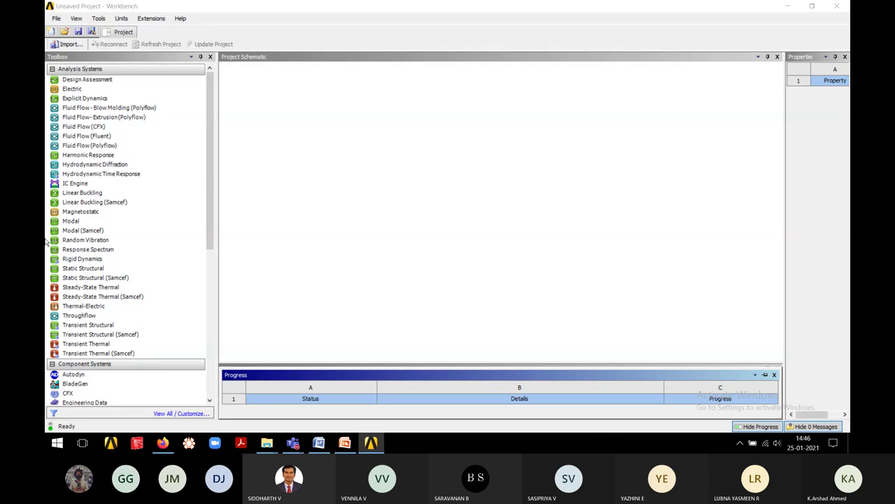
{"action": "double_click", "coordinate": [86, 135]}
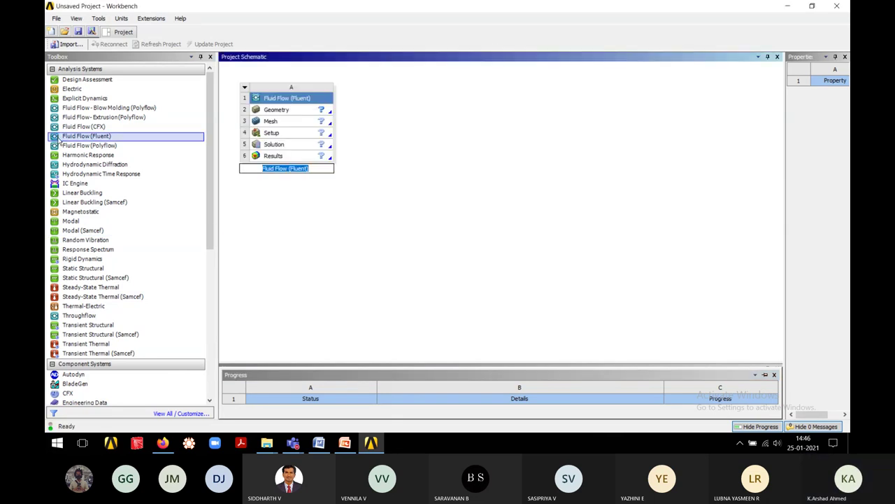
Start saving the project, create a folder named 02a inside 02_SY5112_Sim lab > 02_Flow thro a pipe, and open it
{"action": "left_click", "coordinate": [78, 32]}
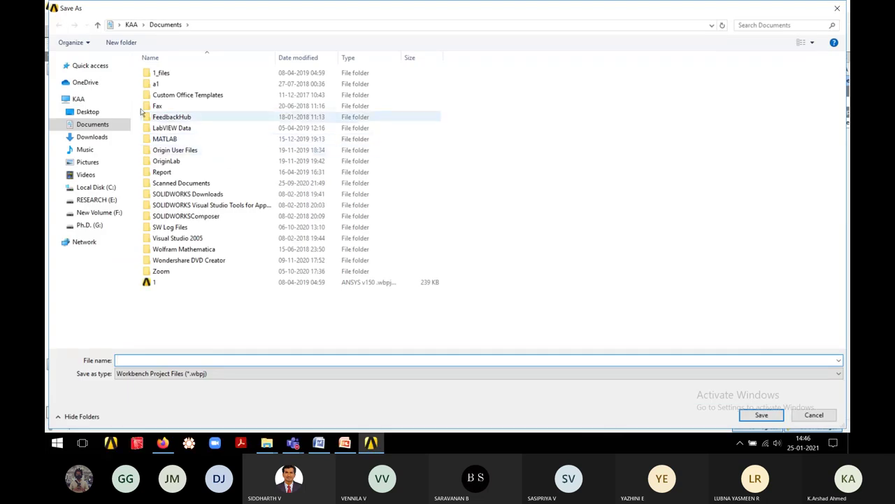
{"action": "left_click", "coordinate": [96, 200]}
{"action": "double_click", "coordinate": [163, 117]}
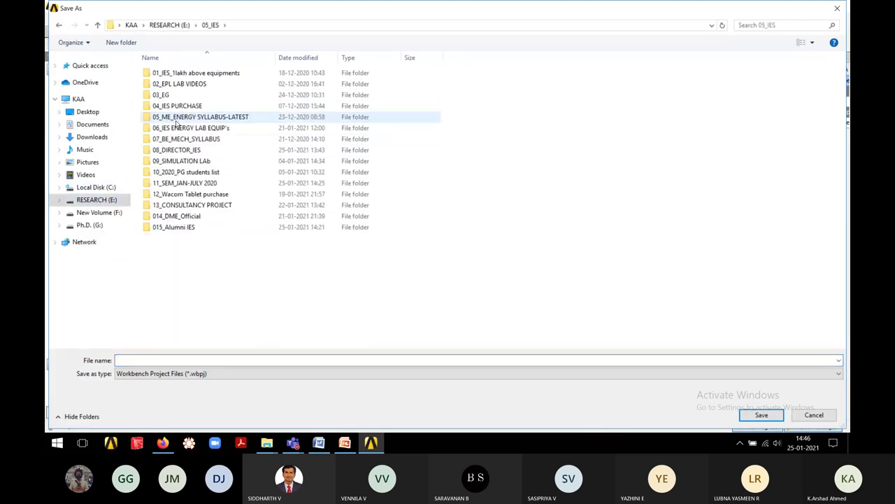
{"action": "double_click", "coordinate": [184, 183]}
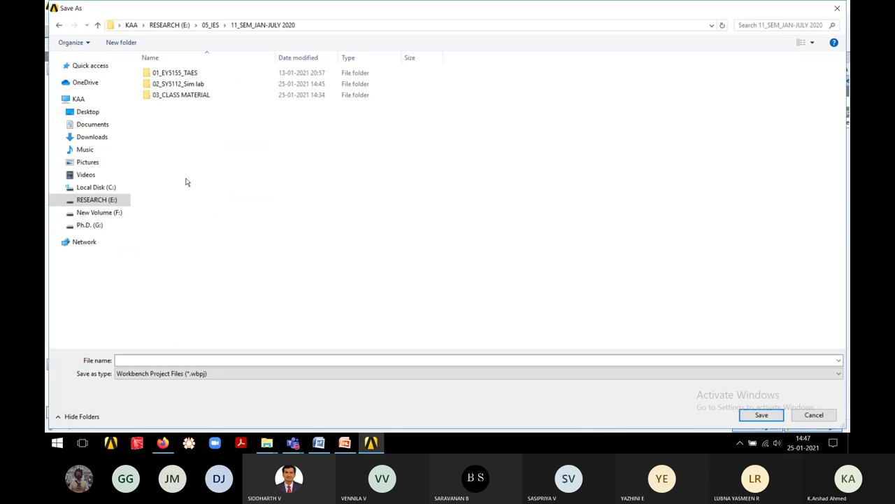
{"action": "double_click", "coordinate": [204, 84]}
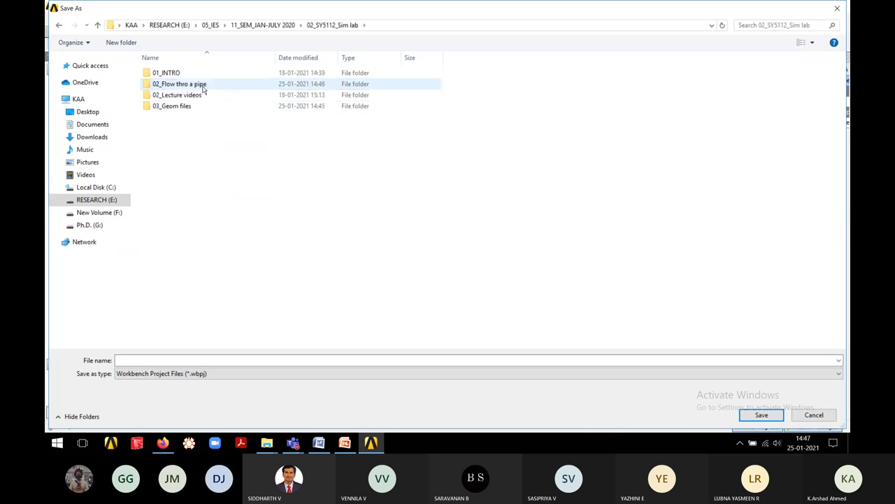
{"action": "double_click", "coordinate": [203, 84]}
{"action": "left_click", "coordinate": [121, 42]}
{"action": "type", "text": "02a"}
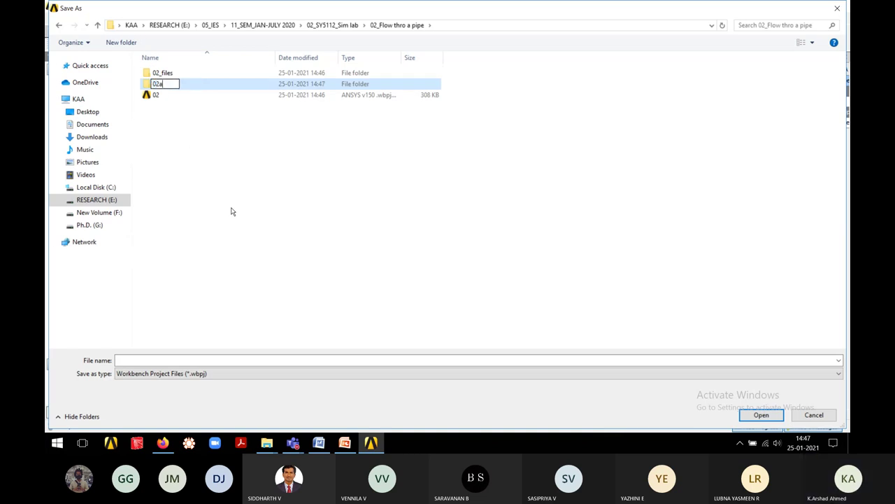
{"action": "key", "text": "Return"}
{"action": "key", "text": "Return"}
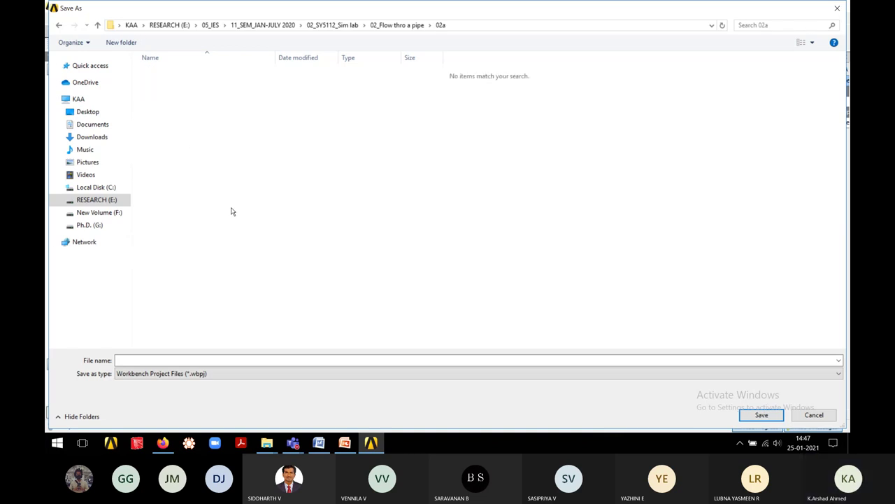
Save the Workbench project as 02_flow thro pipe in the 02a folder
{"action": "left_click", "coordinate": [177, 360]}
{"action": "type", "text": "02"}
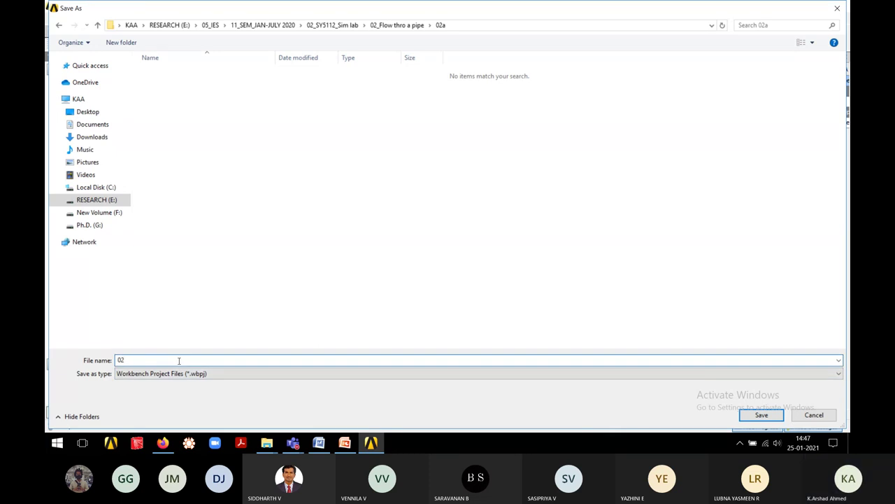
{"action": "type", "text": "_flow thro p"}
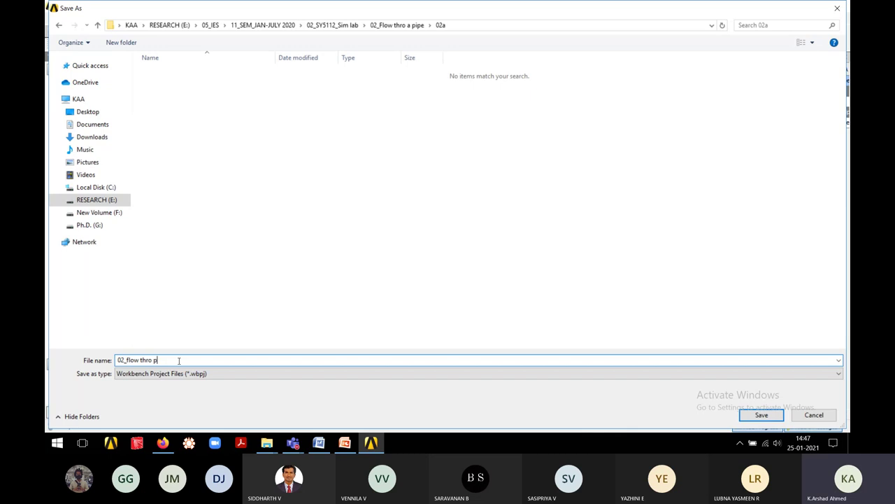
{"action": "type", "text": "ipe"}
{"action": "key", "text": "BackSpace"}
{"action": "type", "text": "e"}
{"action": "key", "text": "Return"}
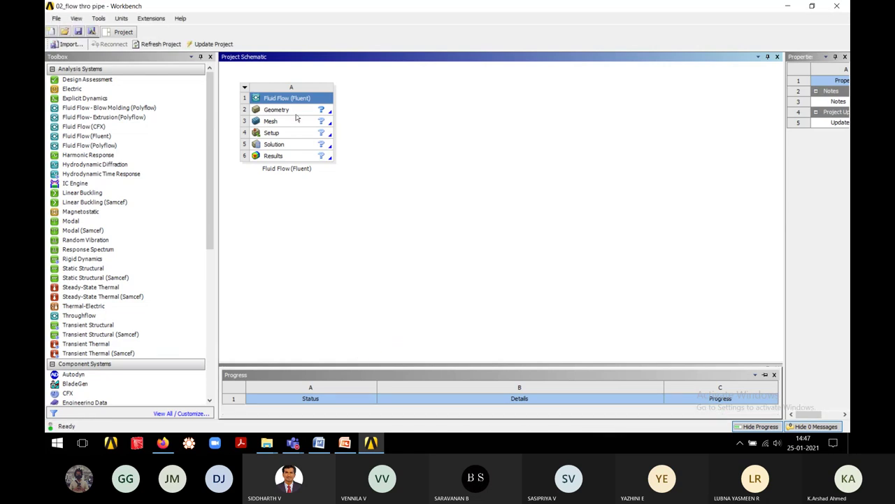
Import the exported pipe geometry from the 03_Geom files folder in 02_SY5112_Sim lab into the Fluent system's Geometry cell
{"action": "left_click", "coordinate": [297, 112]}
{"action": "right_click", "coordinate": [297, 112]}
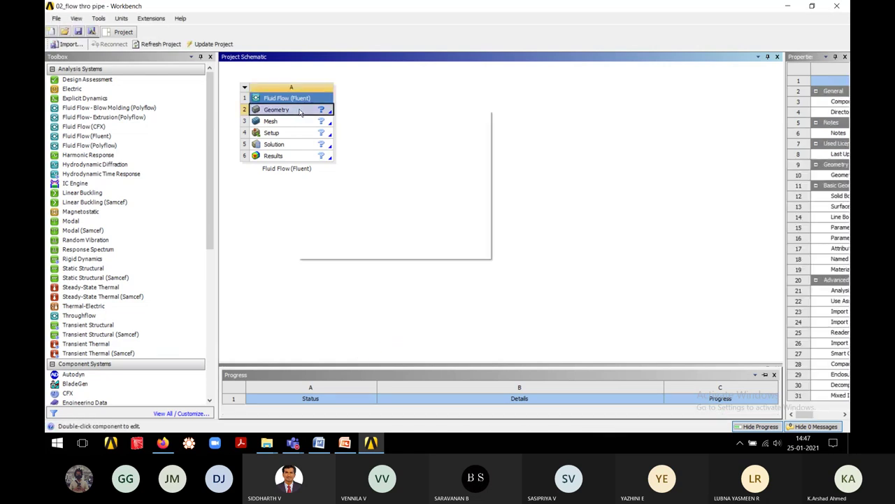
{"action": "mouse_move", "coordinate": [373, 129]}
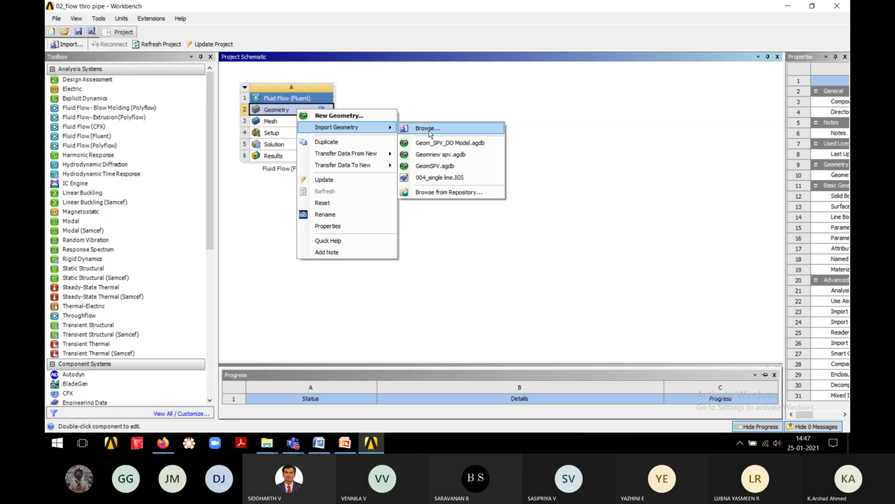
{"action": "left_click", "coordinate": [426, 128]}
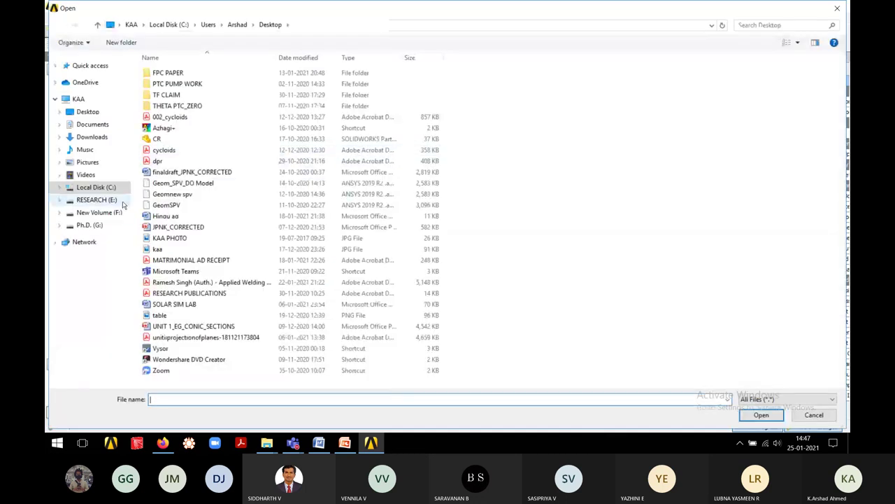
{"action": "left_click", "coordinate": [97, 199]}
{"action": "double_click", "coordinate": [197, 119]}
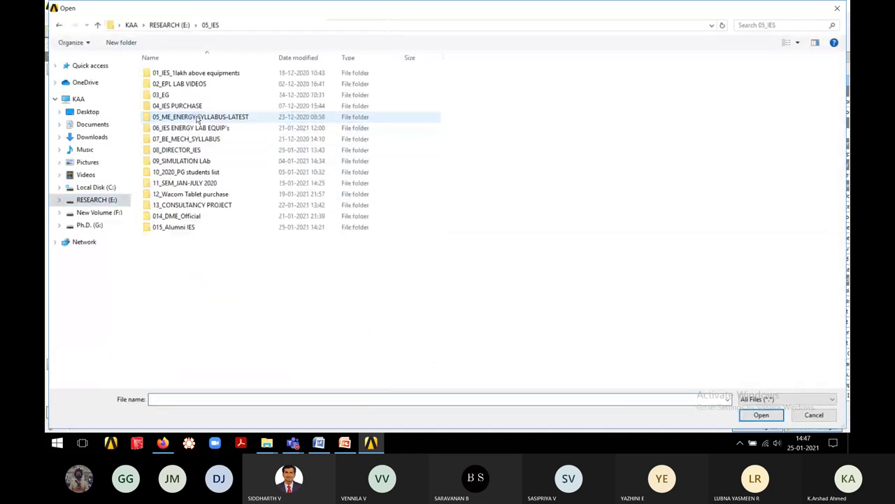
{"action": "left_click", "coordinate": [196, 185]}
{"action": "double_click", "coordinate": [196, 185]}
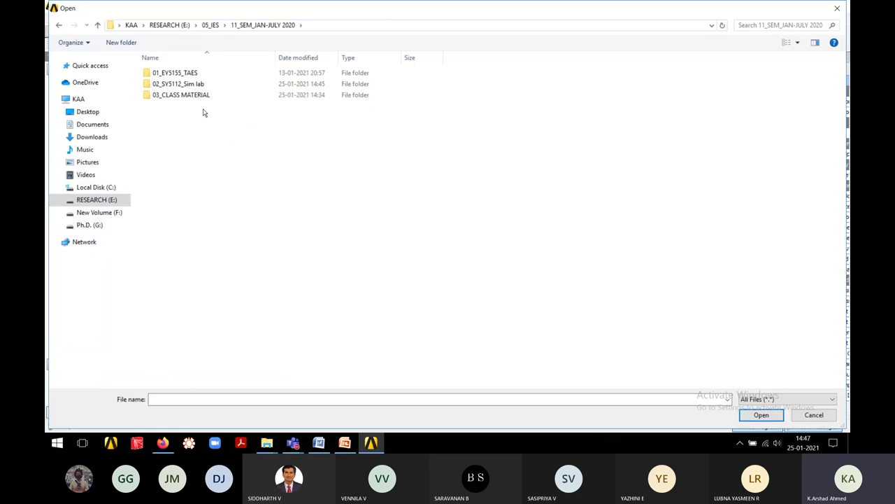
{"action": "double_click", "coordinate": [193, 83]}
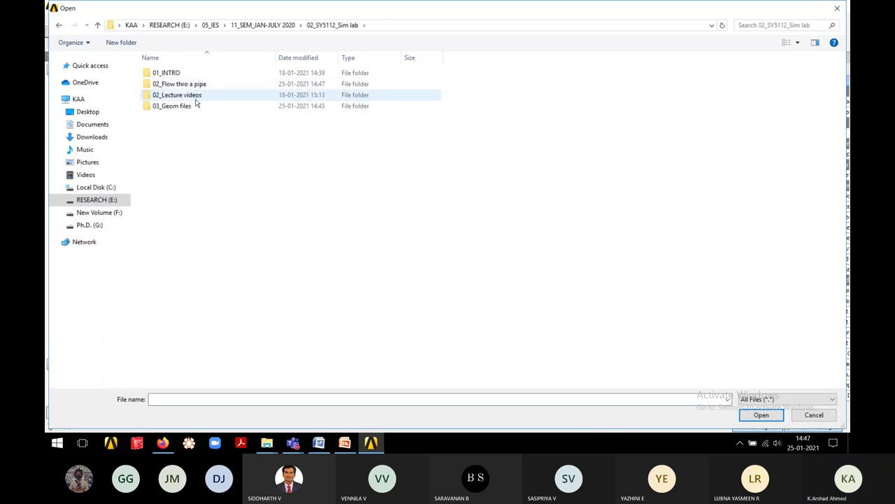
{"action": "double_click", "coordinate": [196, 103]}
{"action": "double_click", "coordinate": [196, 75]}
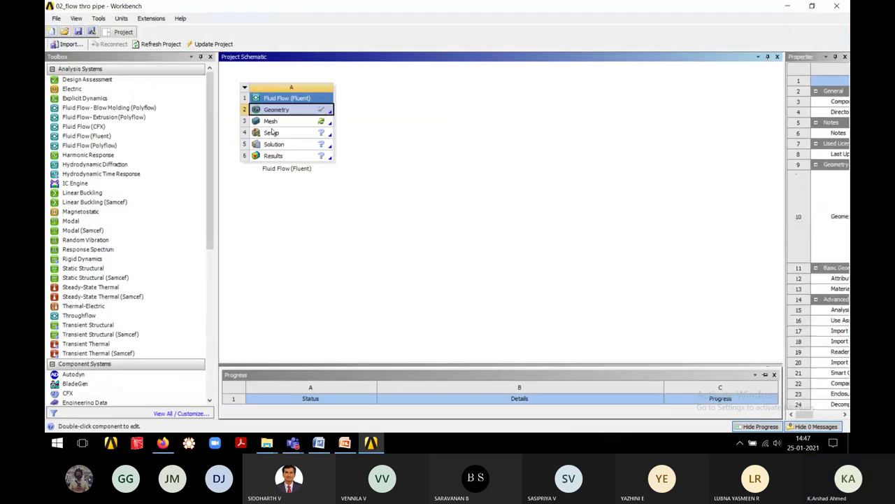
Save the project and open the Fluent system's Mesh cell in the Meshing application
{"action": "left_click", "coordinate": [401, 146]}
{"action": "key", "text": "ctrl+s"}
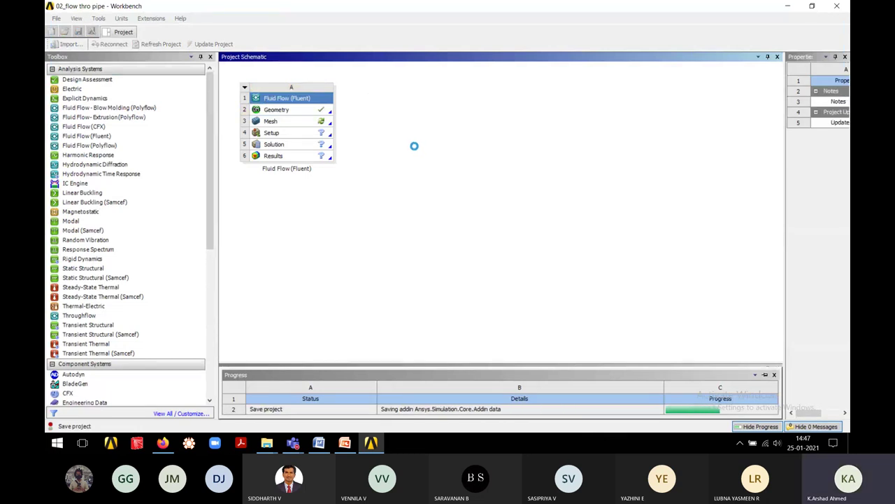
{"action": "double_click", "coordinate": [312, 123]}
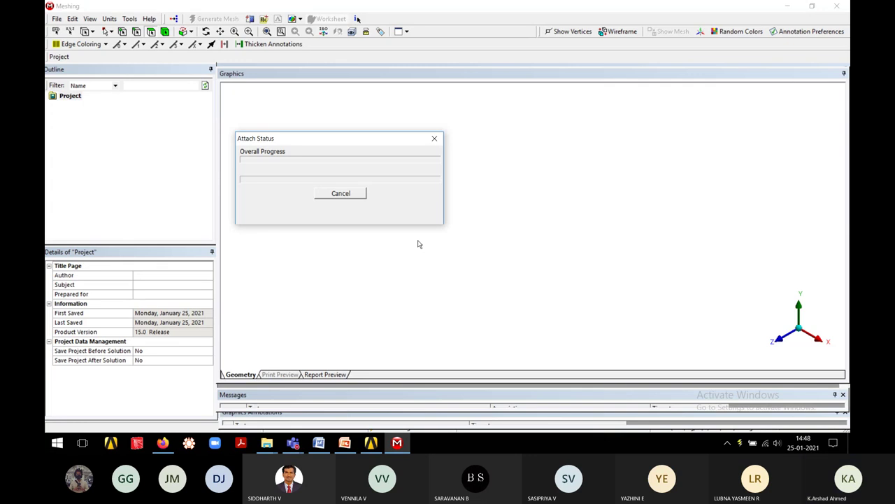
{"action": "left_click_drag", "start_coordinate": [340, 143], "coordinate": [357, 136]}
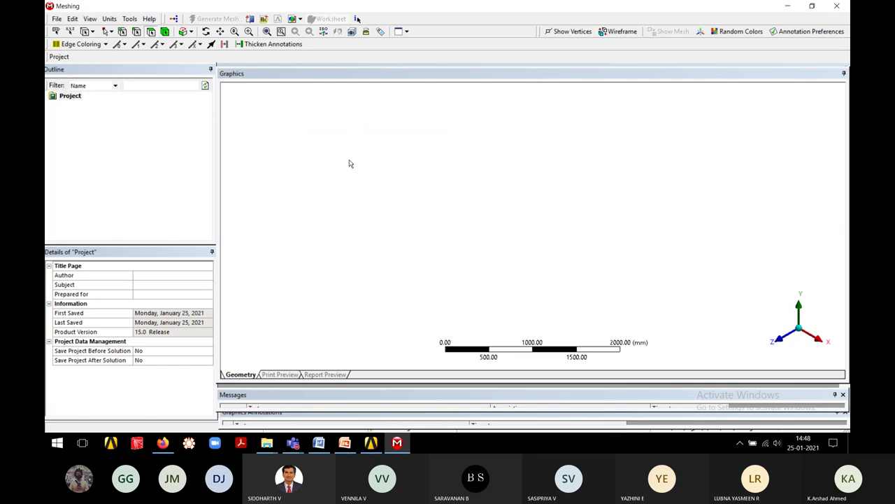
{"action": "scroll", "coordinate": [384, 235], "scroll_direction": "down", "scroll_amount": 1}
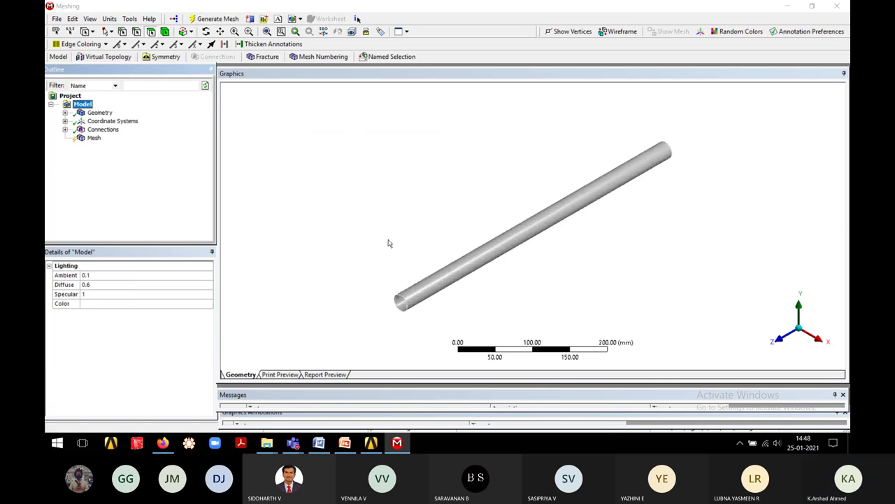
Create a named selection called inlet on the circular fluid face at the near end of the pipe
{"action": "middle_click_drag", "start_coordinate": [390, 240], "coordinate": [332, 248]}
{"action": "scroll", "coordinate": [389, 279], "scroll_direction": "up", "scroll_amount": 3}
{"action": "scroll", "coordinate": [412, 269], "scroll_direction": "up", "scroll_amount": 2}
{"action": "left_click", "coordinate": [355, 265]}
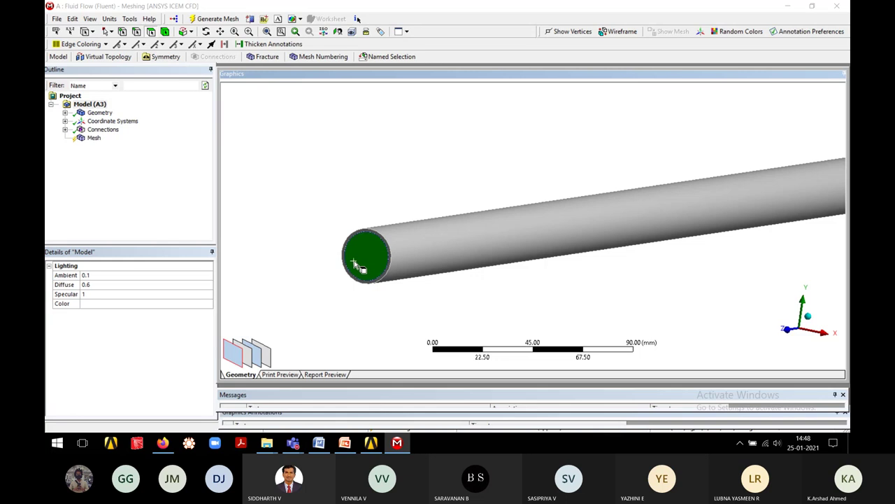
{"action": "type", "text": "ninle"}
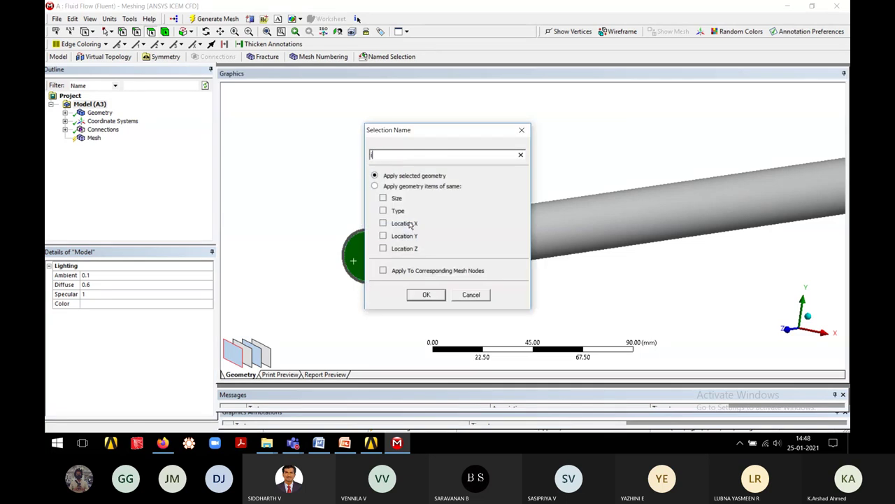
{"action": "type", "text": "t"}
{"action": "left_click", "coordinate": [434, 295]}
Create a named selection called outlet on the circular fluid face at the opposite end of the pipe
{"action": "scroll", "coordinate": [544, 301], "scroll_direction": "down", "scroll_amount": 3}
{"action": "middle_click_drag", "start_coordinate": [677, 249], "coordinate": [396, 226]}
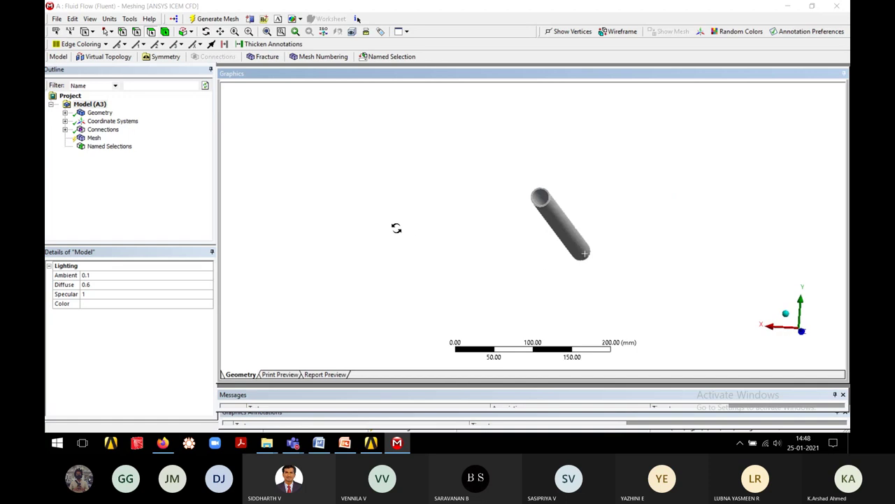
{"action": "scroll", "coordinate": [416, 233], "scroll_direction": "up", "scroll_amount": 4}
{"action": "left_click", "coordinate": [554, 129]}
{"action": "right_click", "coordinate": [553, 129]}
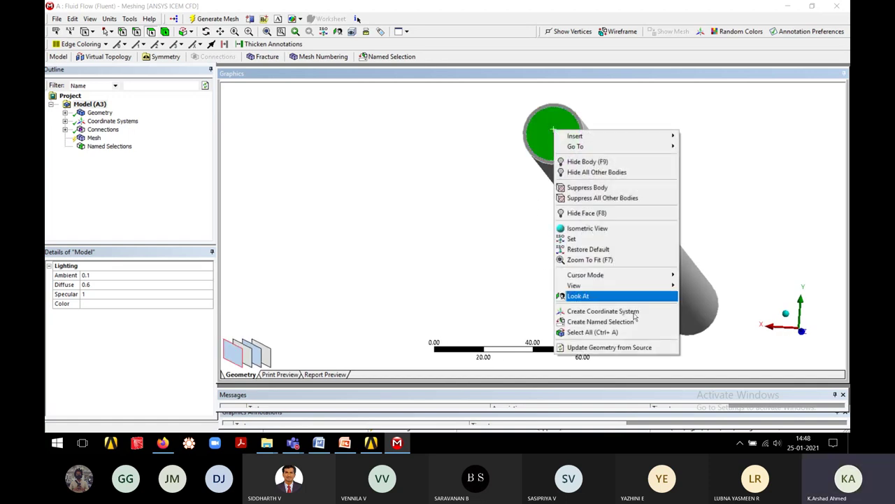
{"action": "left_click", "coordinate": [637, 324]}
{"action": "type", "text": "ou"}
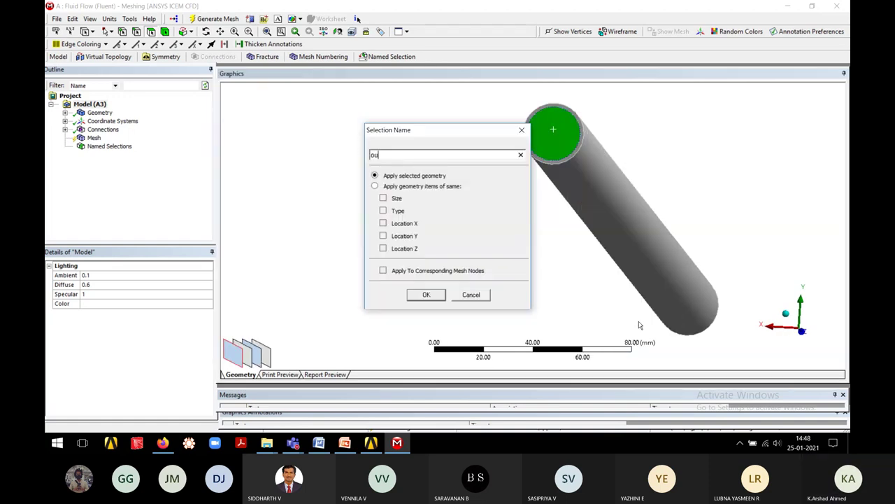
{"action": "type", "text": "tlet"}
{"action": "left_click", "coordinate": [426, 294]}
Create a named selection called outer wall on the pipe's outer cylindrical surface
{"action": "middle_click_drag", "start_coordinate": [480, 182], "coordinate": [546, 221]}
{"action": "left_click", "coordinate": [542, 217]}
{"action": "right_click", "coordinate": [540, 214]}
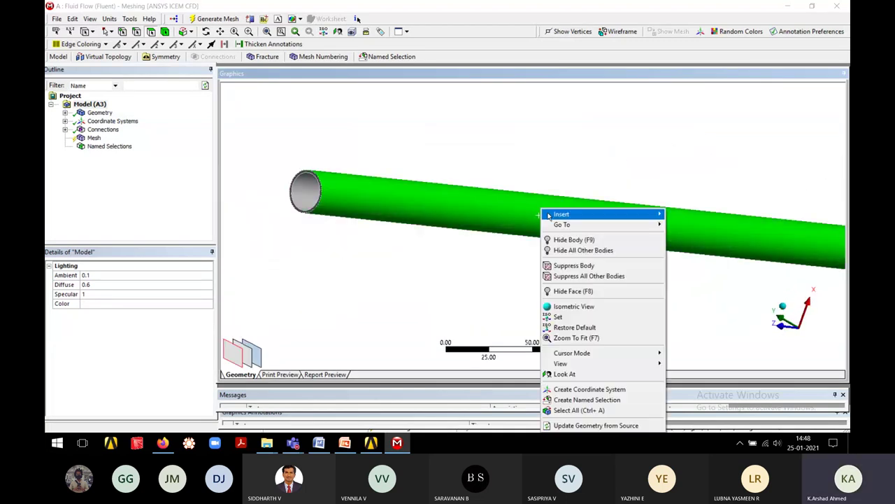
{"action": "left_click", "coordinate": [600, 399]}
{"action": "type", "text": "ou"}
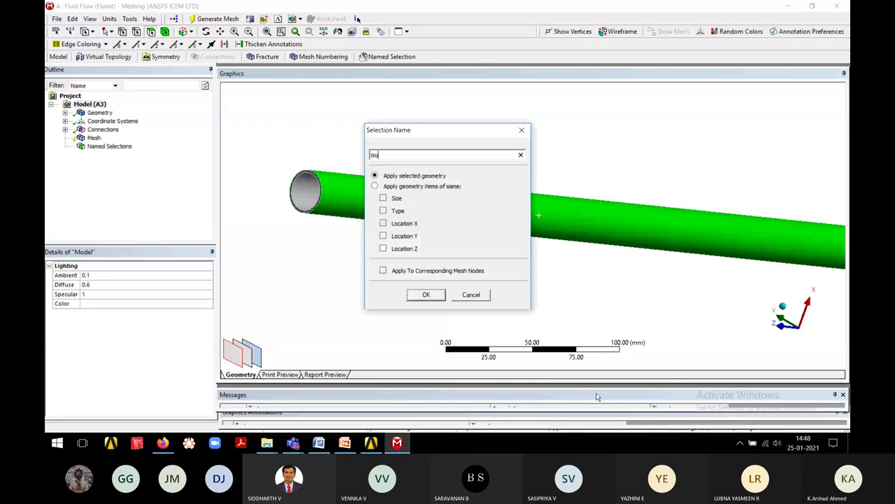
{"action": "type", "text": "ter wall"}
{"action": "left_click", "coordinate": [425, 294]}
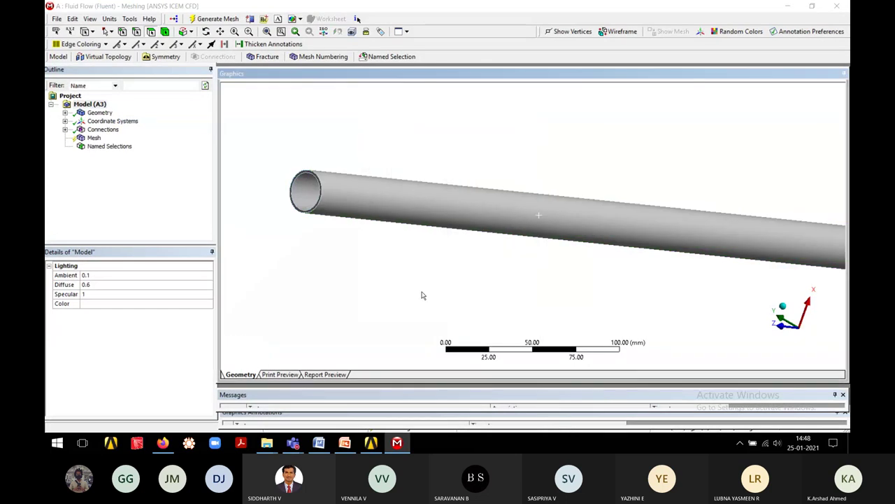
Set the mesh sizing's relevance center to Fine and smoothing to High, and generate the mesh
{"action": "left_click", "coordinate": [93, 138]}
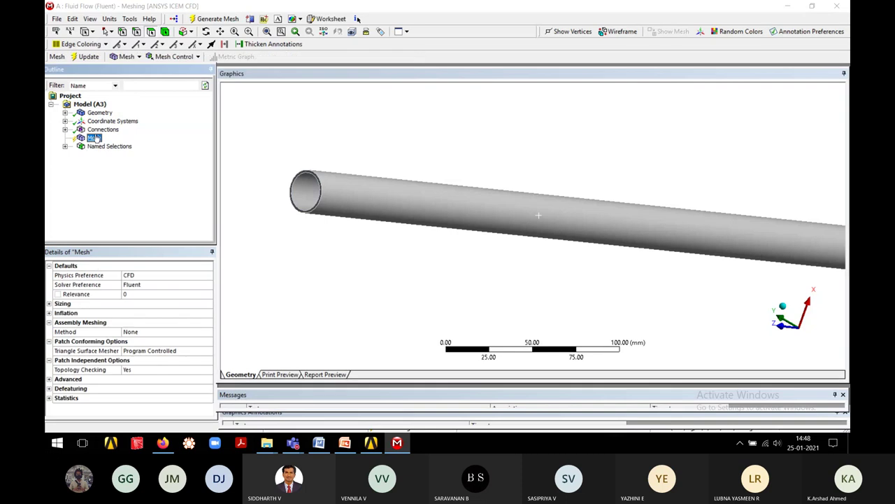
{"action": "left_click", "coordinate": [62, 303]}
{"action": "left_click", "coordinate": [48, 303]}
{"action": "left_click", "coordinate": [144, 324]}
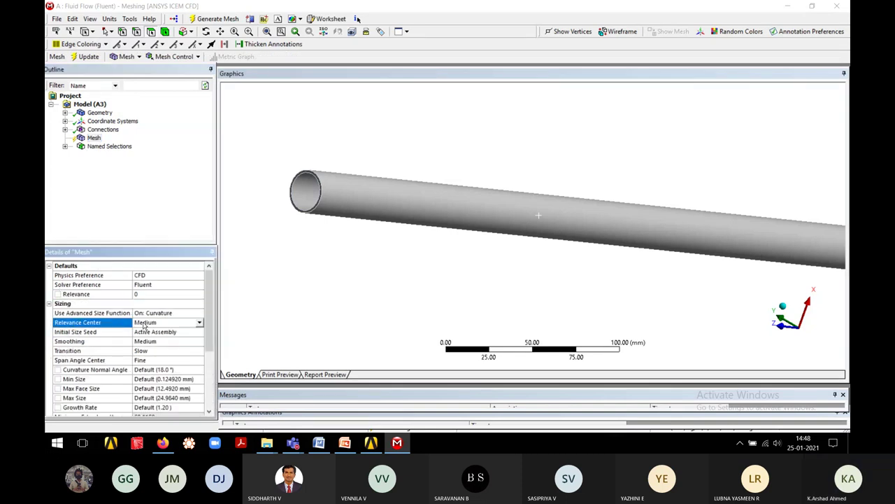
{"action": "double_click", "coordinate": [145, 322]}
{"action": "double_click", "coordinate": [146, 341]}
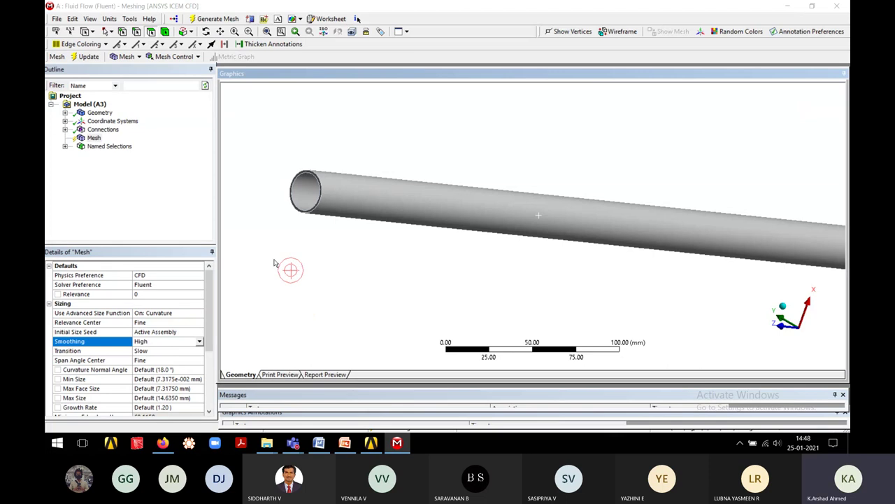
{"action": "left_click", "coordinate": [216, 18]}
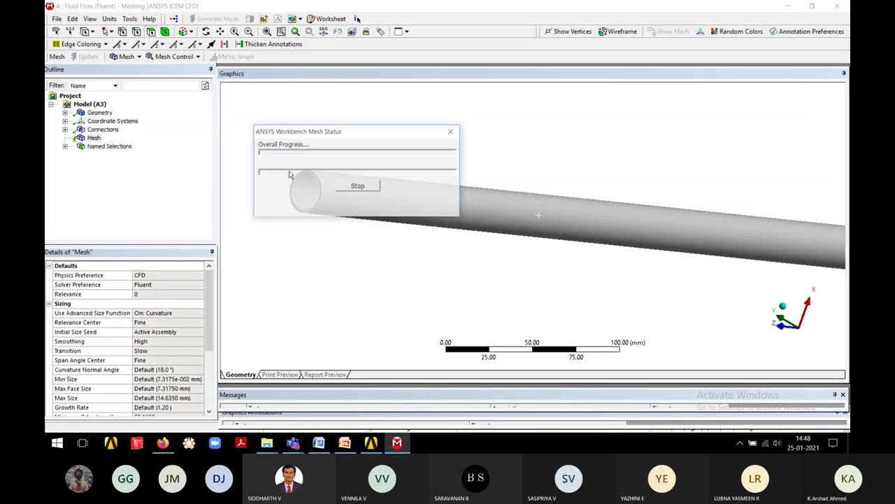
Examine the generated mesh on the pipe's circular end face and along its outer surface
{"action": "left_click", "coordinate": [817, 315]}
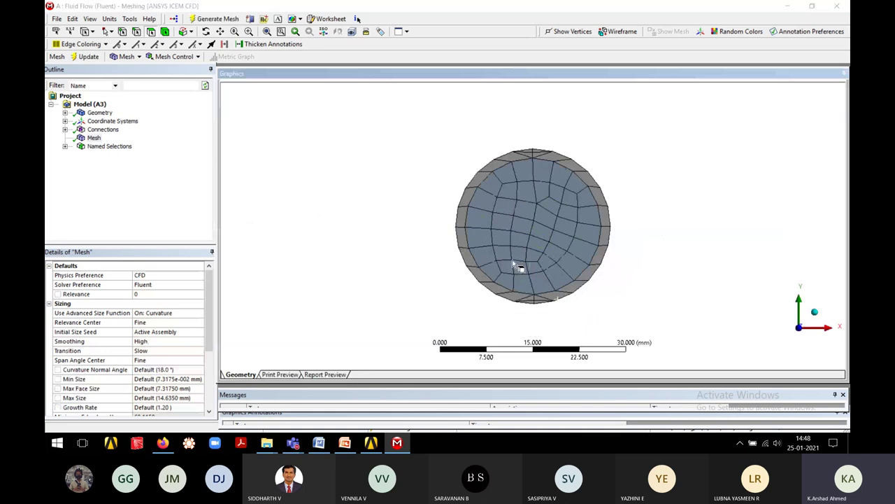
{"action": "scroll", "coordinate": [515, 266], "scroll_direction": "down", "scroll_amount": 3}
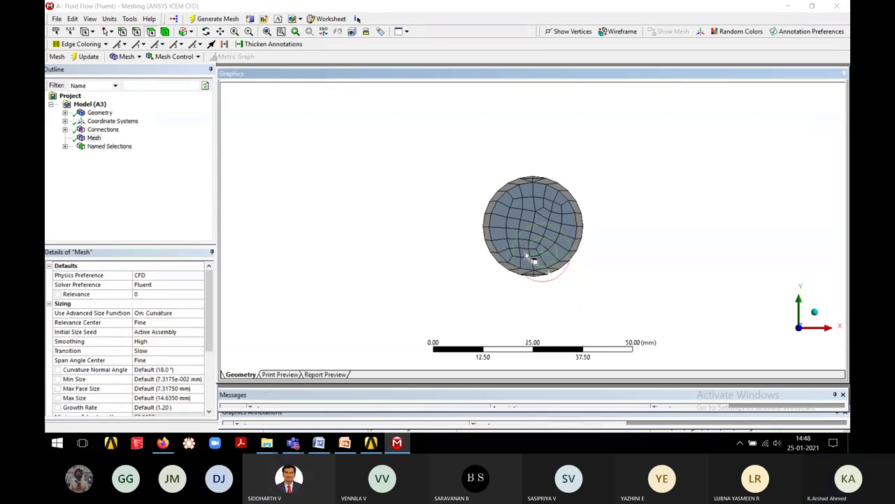
{"action": "middle_click_drag", "start_coordinate": [522, 256], "coordinate": [524, 244]}
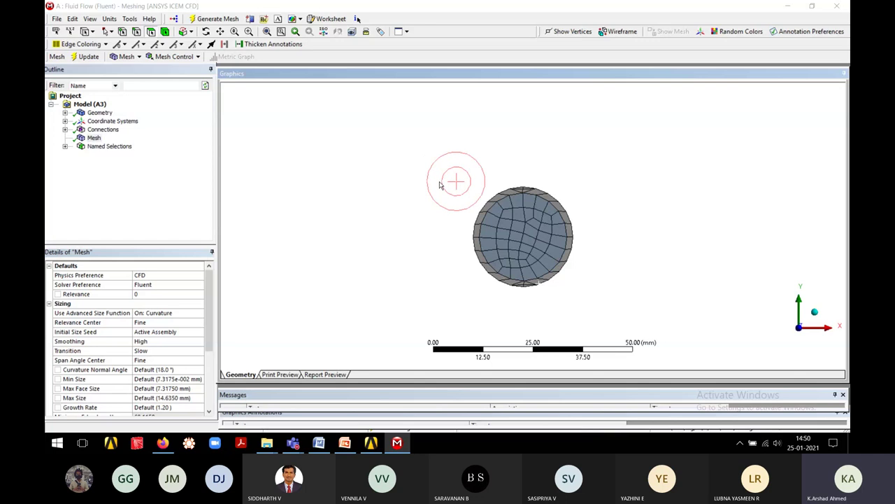
{"action": "scroll", "coordinate": [540, 225], "scroll_direction": "up", "scroll_amount": 2}
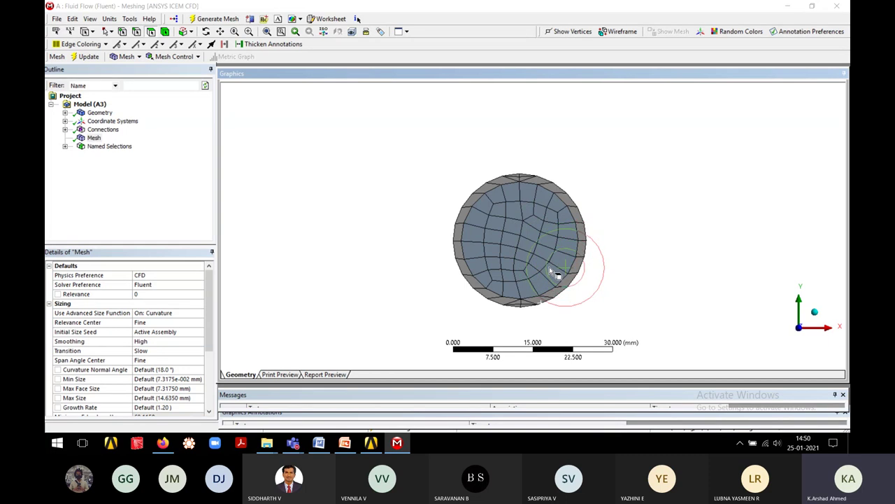
{"action": "scroll", "coordinate": [552, 276], "scroll_direction": "up", "scroll_amount": 1}
{"action": "scroll", "coordinate": [546, 276], "scroll_direction": "down", "scroll_amount": 2}
{"action": "scroll", "coordinate": [542, 276], "scroll_direction": "up", "scroll_amount": 4}
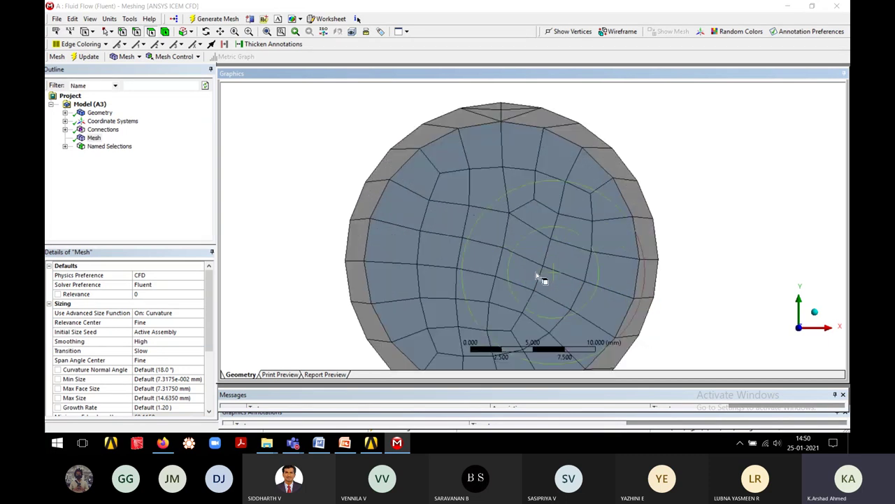
{"action": "scroll", "coordinate": [535, 276], "scroll_direction": "down", "scroll_amount": 2}
{"action": "scroll", "coordinate": [534, 275], "scroll_direction": "down", "scroll_amount": 2}
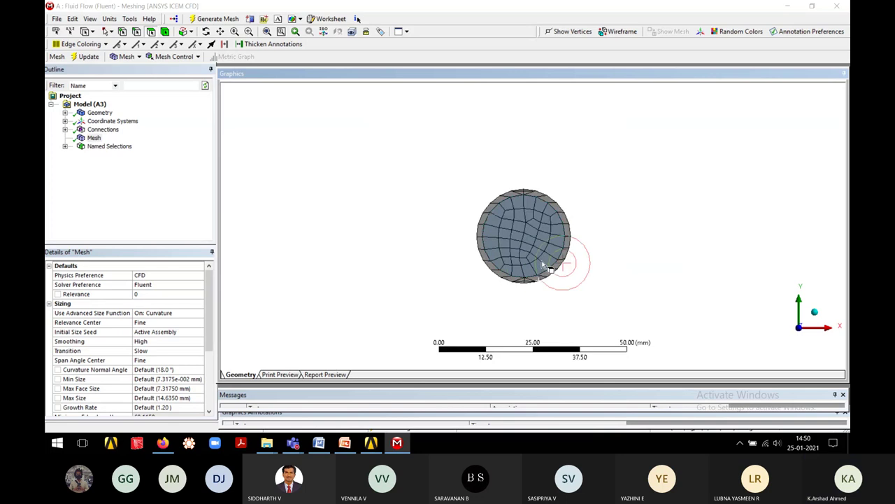
{"action": "middle_click_drag", "start_coordinate": [559, 262], "coordinate": [487, 298]}
{"action": "scroll", "coordinate": [483, 294], "scroll_direction": "down", "scroll_amount": 4}
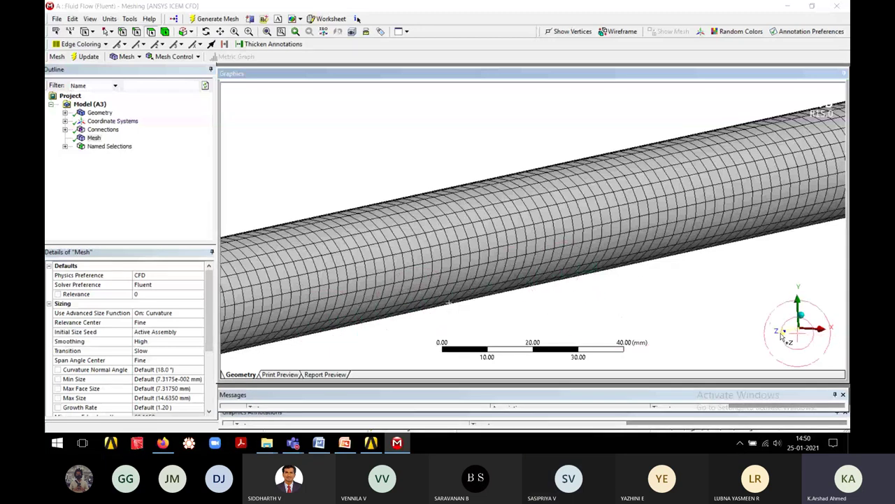
{"action": "scroll", "coordinate": [664, 290], "scroll_direction": "down", "scroll_amount": 5}
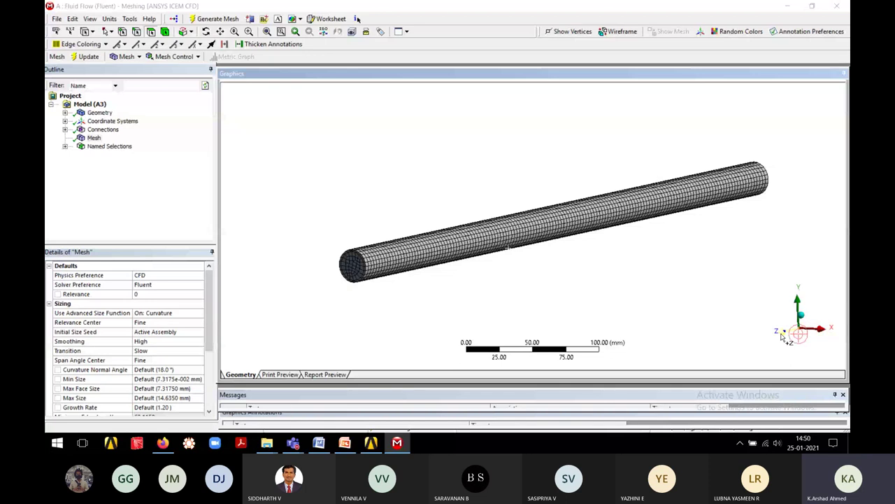
{"action": "left_click", "coordinate": [783, 335]}
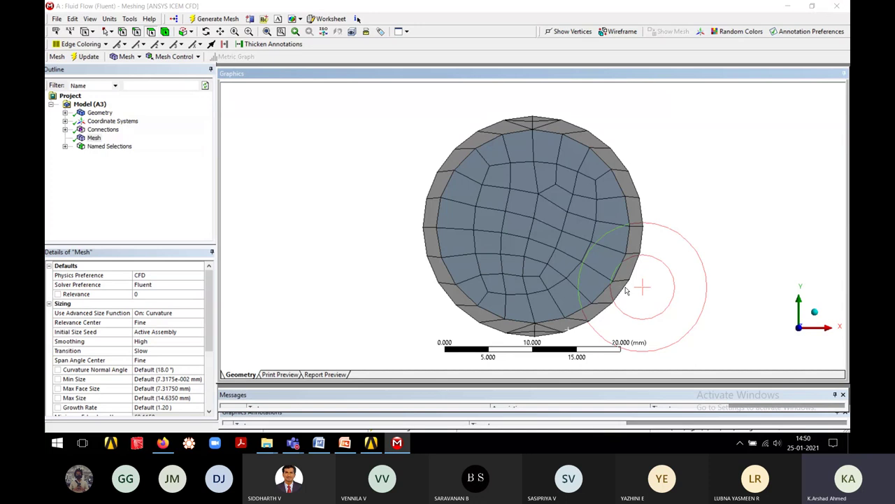
{"action": "scroll", "coordinate": [628, 290], "scroll_direction": "down", "scroll_amount": 2}
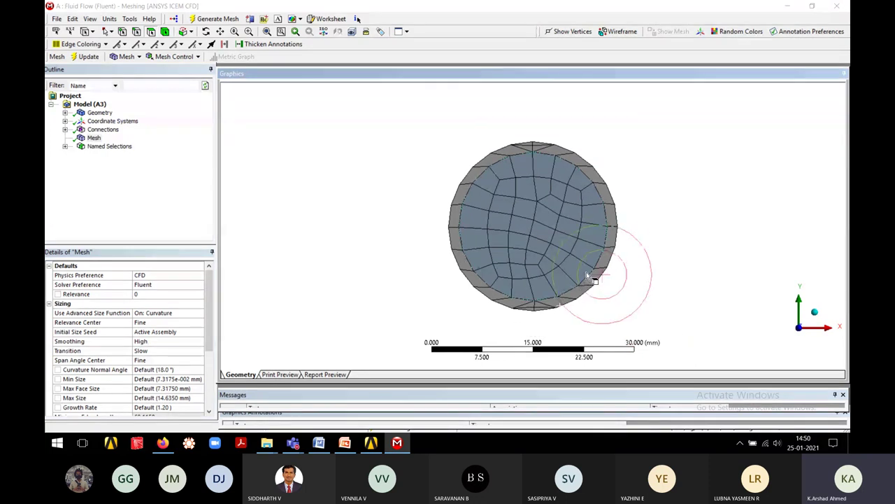
{"action": "scroll", "coordinate": [588, 275], "scroll_direction": "down", "scroll_amount": 2}
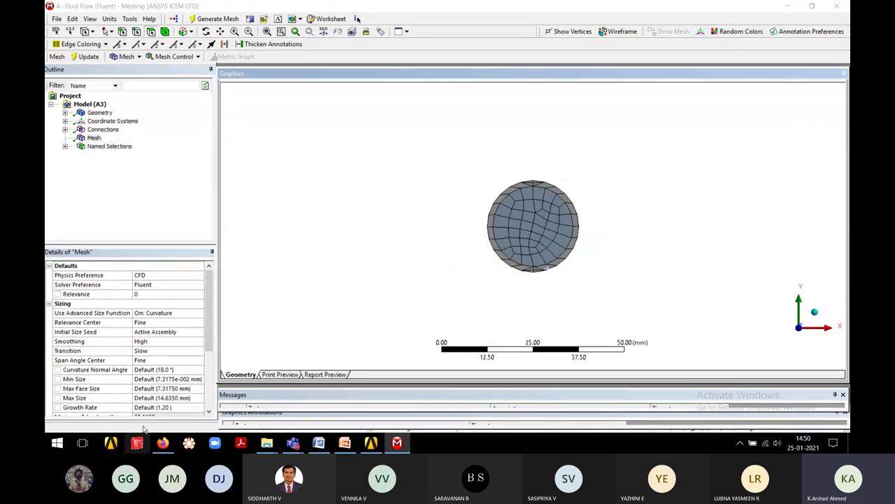
Expand the mesh statistics to check the node and element counts
{"action": "scroll", "coordinate": [144, 367], "scroll_direction": "down", "scroll_amount": 3}
{"action": "left_click", "coordinate": [49, 408]}
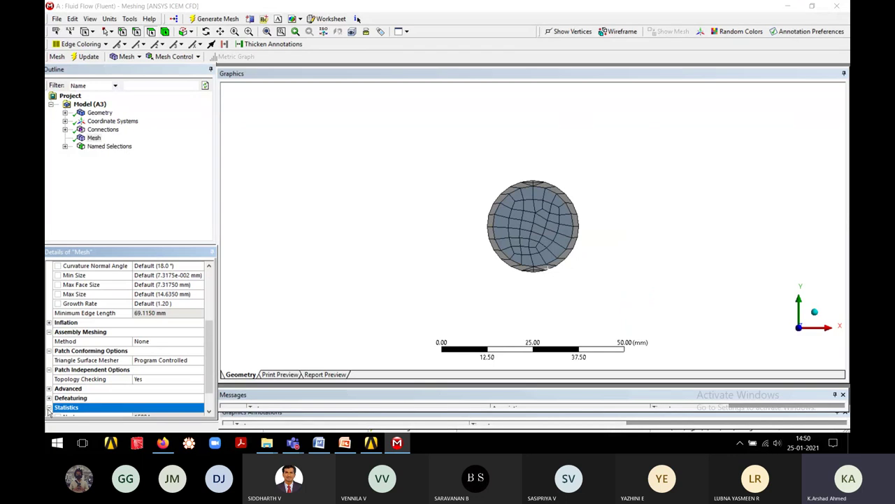
{"action": "scroll", "coordinate": [61, 401], "scroll_direction": "down", "scroll_amount": 1}
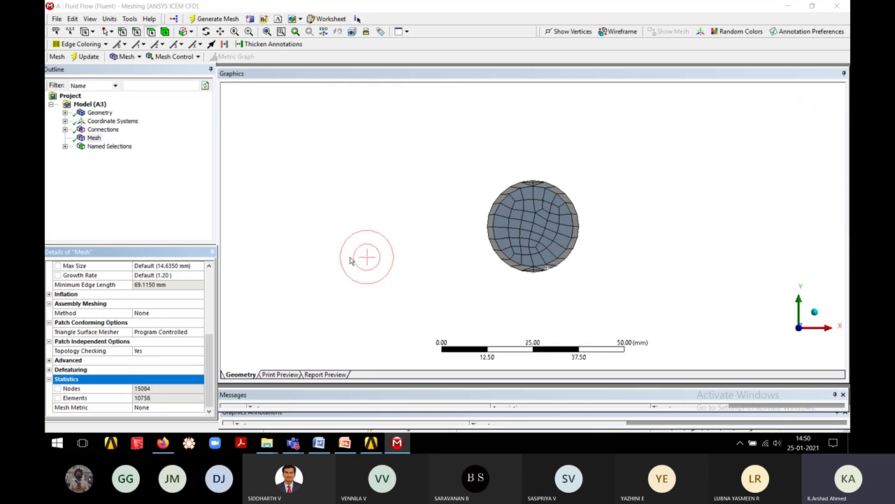
Insert a mesh sizing control on the four inner and outer circular edges at both ends of the pipe
{"action": "scroll", "coordinate": [458, 322], "scroll_direction": "up", "scroll_amount": 3}
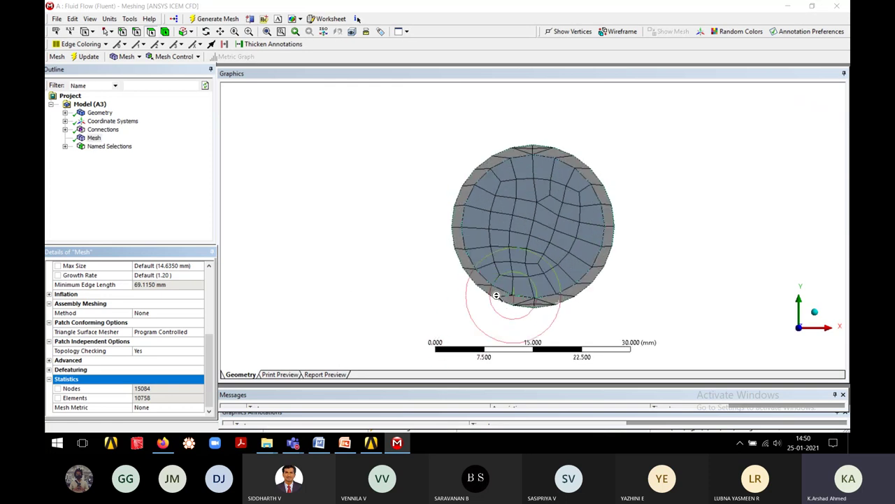
{"action": "scroll", "coordinate": [460, 307], "scroll_direction": "up", "scroll_amount": 2}
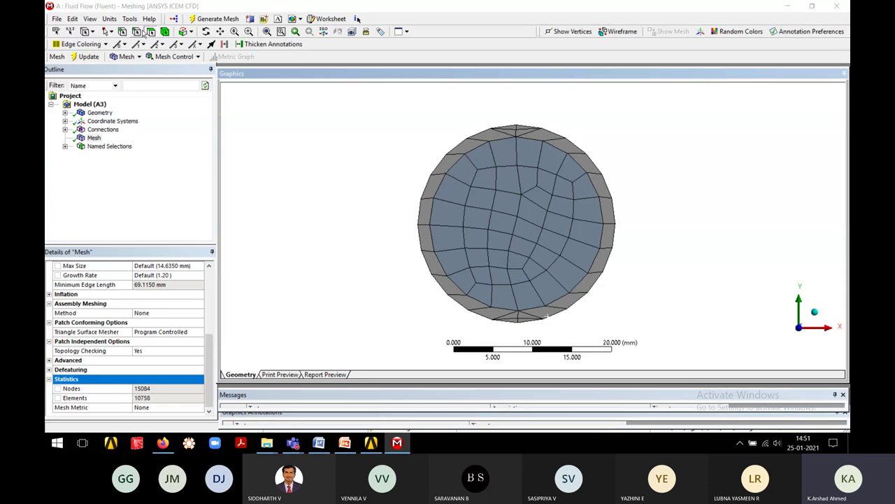
{"action": "left_click", "coordinate": [136, 31]}
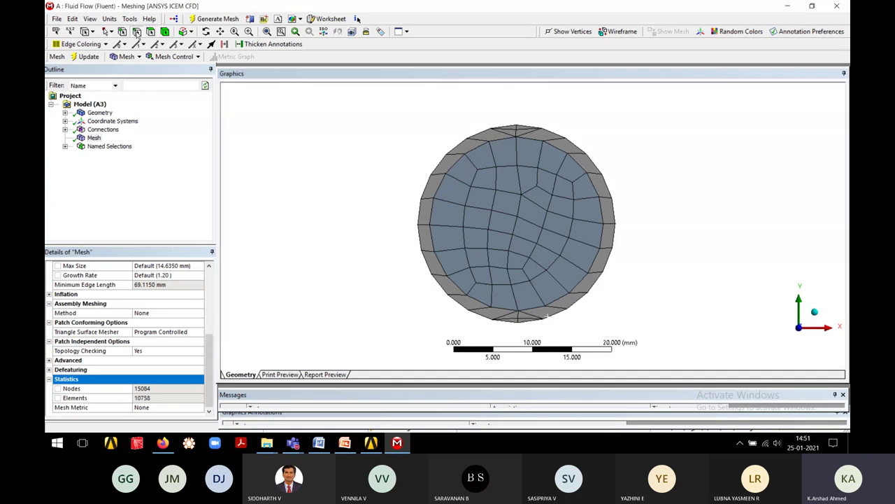
{"action": "left_click", "coordinate": [464, 157]}
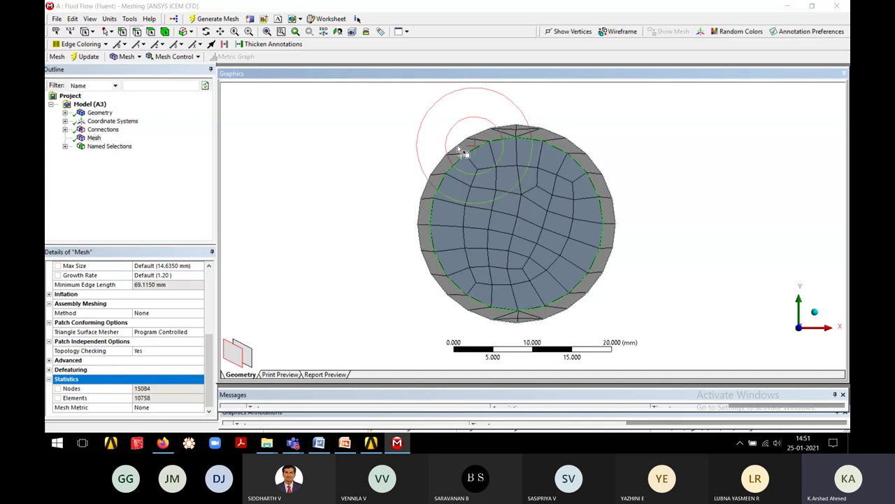
{"action": "scroll", "coordinate": [512, 207], "scroll_direction": "down", "scroll_amount": 3}
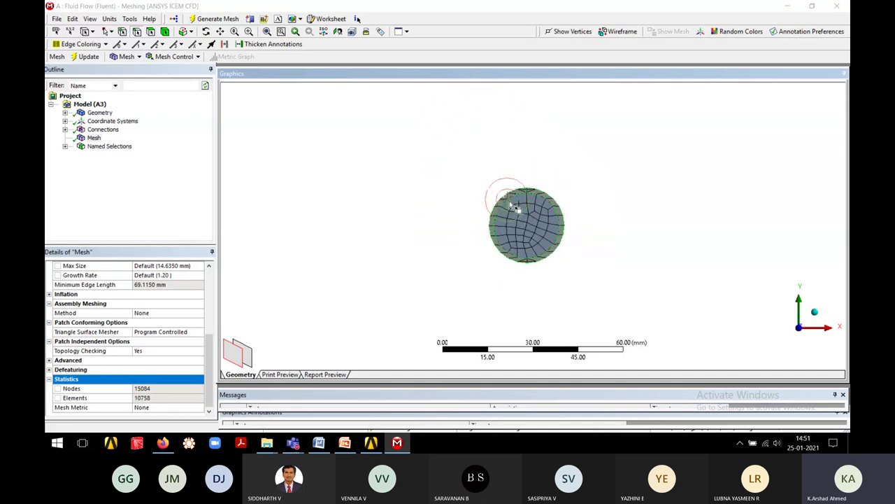
{"action": "scroll", "coordinate": [514, 207], "scroll_direction": "down", "scroll_amount": 3}
{"action": "middle_click_drag", "start_coordinate": [580, 203], "coordinate": [413, 203]}
{"action": "scroll", "coordinate": [409, 210], "scroll_direction": "up", "scroll_amount": 3}
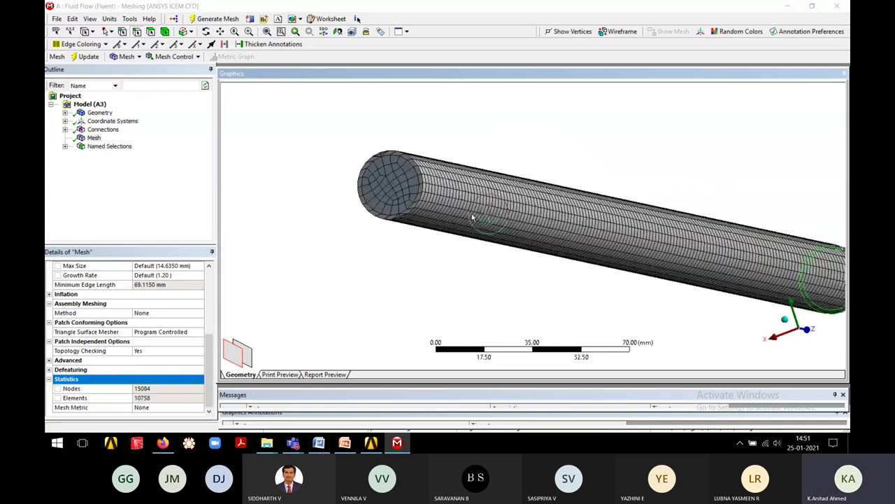
{"action": "scroll", "coordinate": [394, 203], "scroll_direction": "up", "scroll_amount": 2}
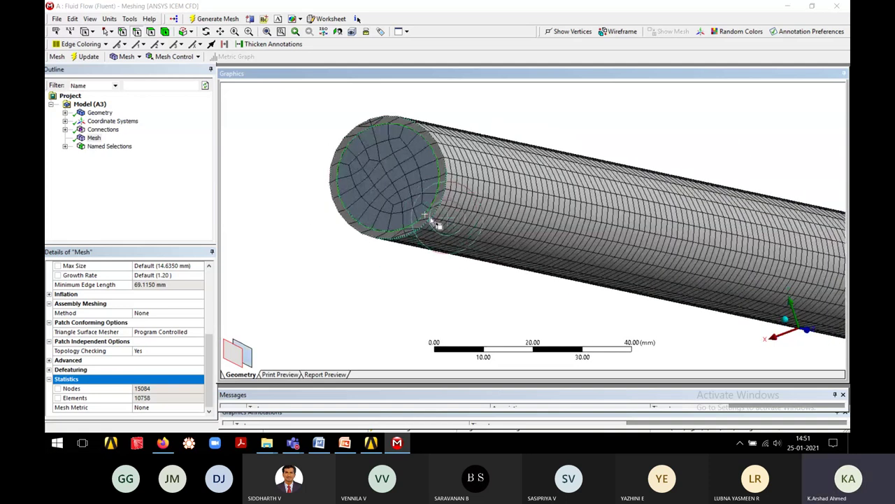
{"action": "right_click", "coordinate": [362, 231]}
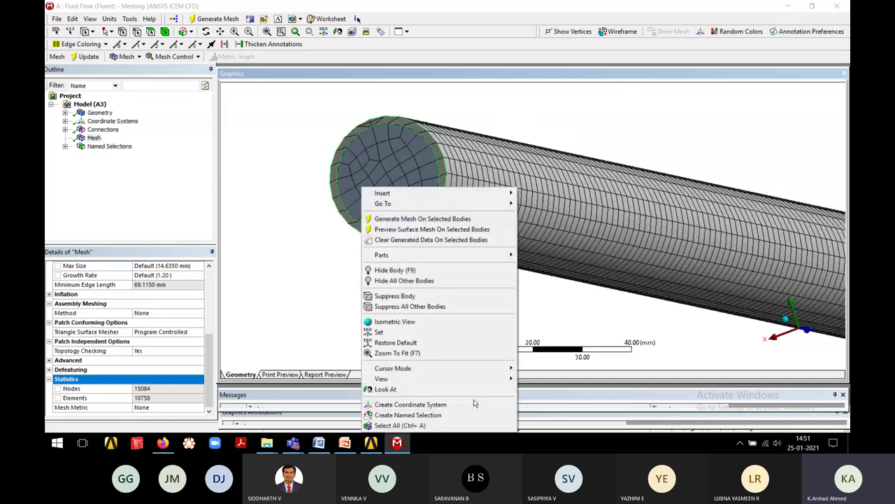
{"action": "right_click", "coordinate": [93, 139]}
{"action": "mouse_move", "coordinate": [97, 145]}
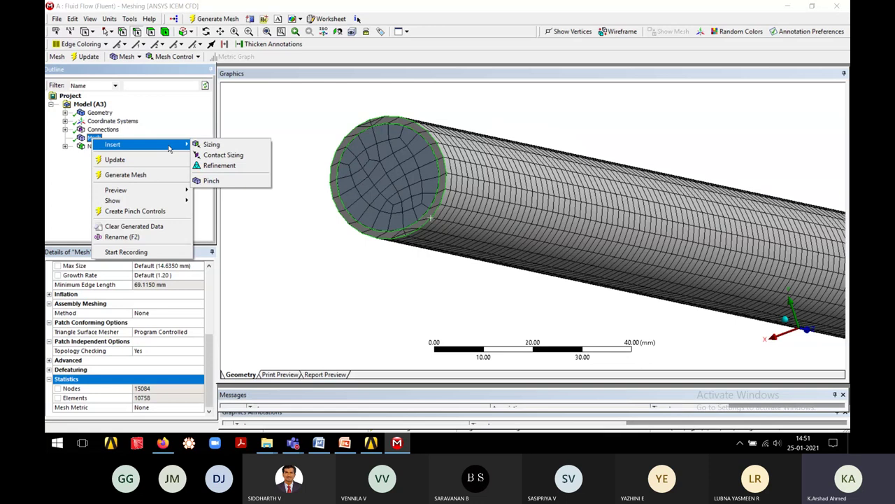
{"action": "left_click", "coordinate": [98, 139]}
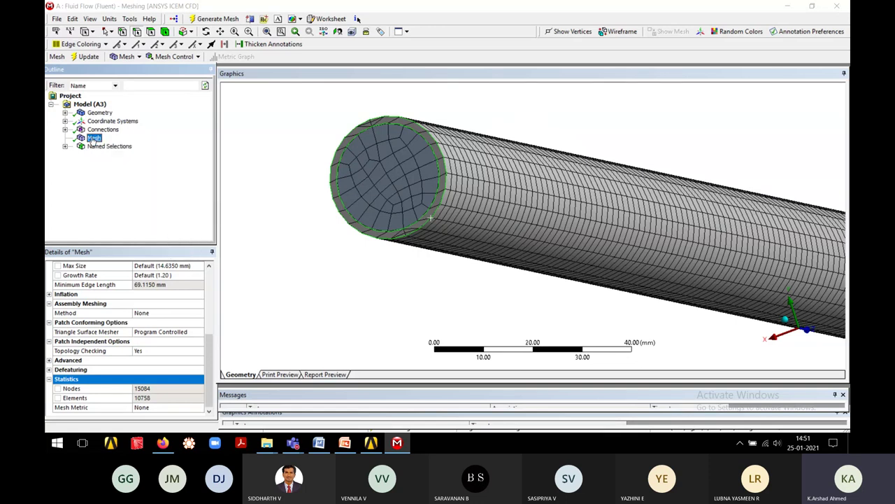
{"action": "right_click", "coordinate": [92, 138]}
{"action": "mouse_move", "coordinate": [102, 144]}
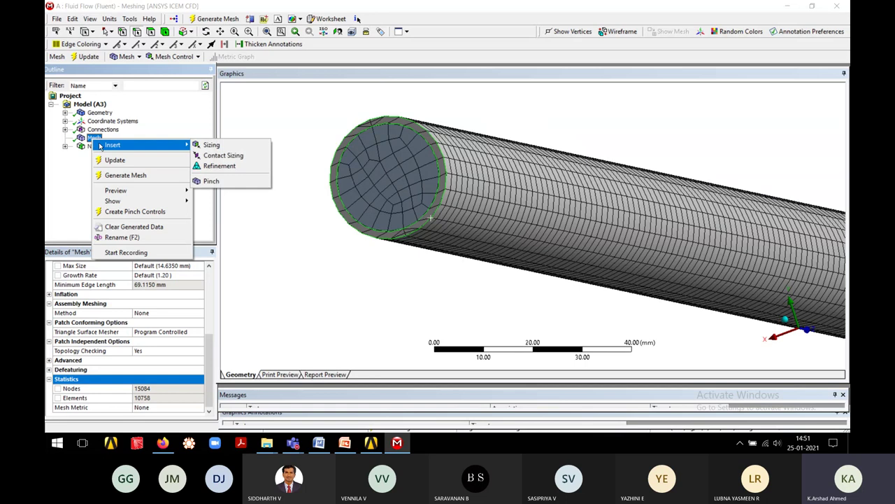
{"action": "left_click", "coordinate": [236, 145]}
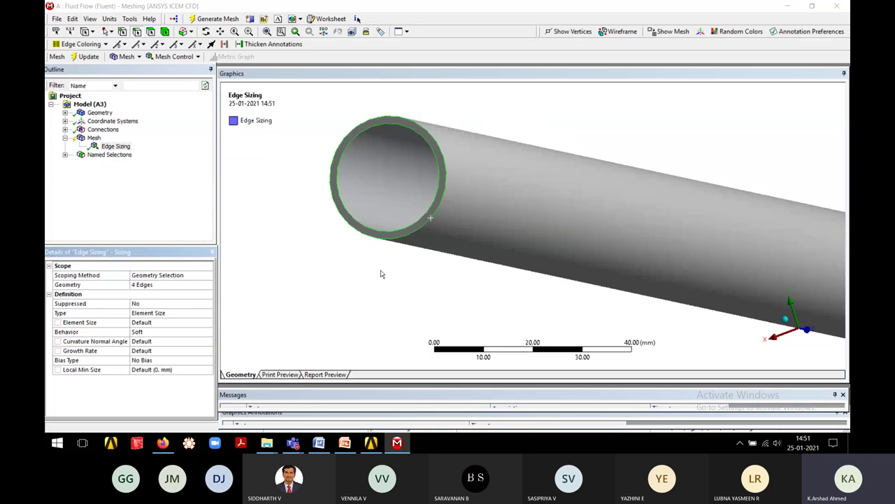
Set the edge sizing type to Number of Divisions with 100 divisions
{"action": "left_click", "coordinate": [177, 315]}
{"action": "left_click", "coordinate": [208, 314]}
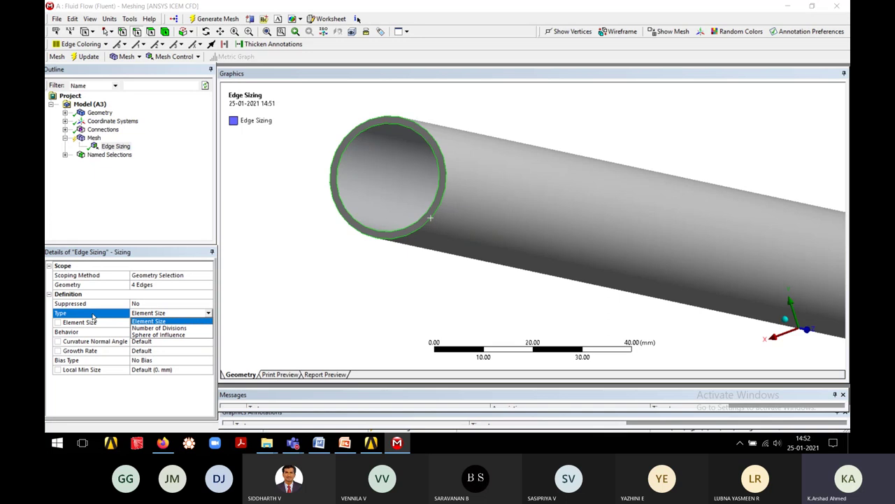
{"action": "left_click", "coordinate": [169, 328]}
{"action": "left_click", "coordinate": [140, 322]}
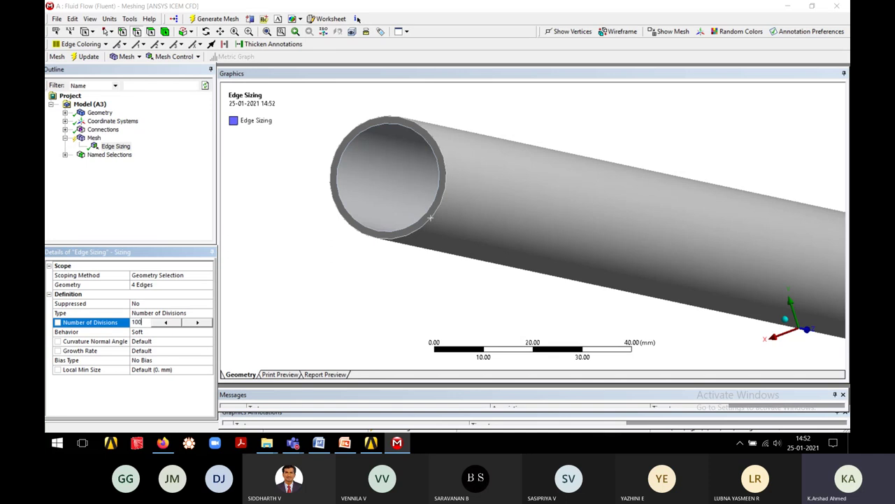
Set the edge sizing on the four circular pipe edges to 100 divisions and check the divisions on the pipe end
{"action": "left_click", "coordinate": [262, 320]}
{"action": "scroll", "coordinate": [371, 249], "scroll_direction": "up", "scroll_amount": 2}
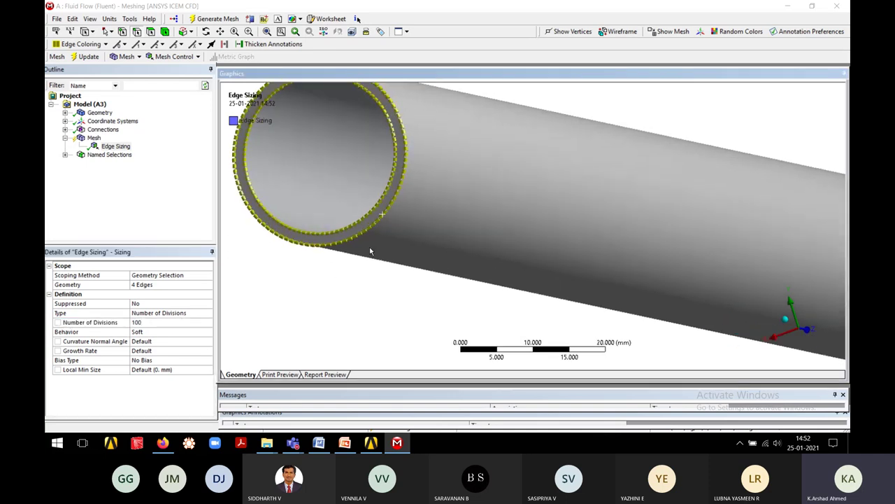
{"action": "scroll", "coordinate": [370, 248], "scroll_direction": "down", "scroll_amount": 3}
{"action": "scroll", "coordinate": [371, 249], "scroll_direction": "down", "scroll_amount": 1}
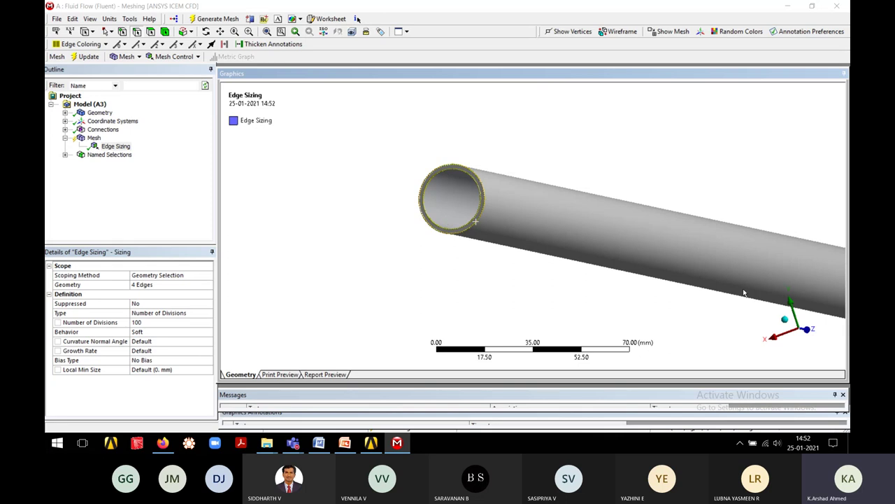
{"action": "scroll", "coordinate": [419, 252], "scroll_direction": "up", "scroll_amount": 4}
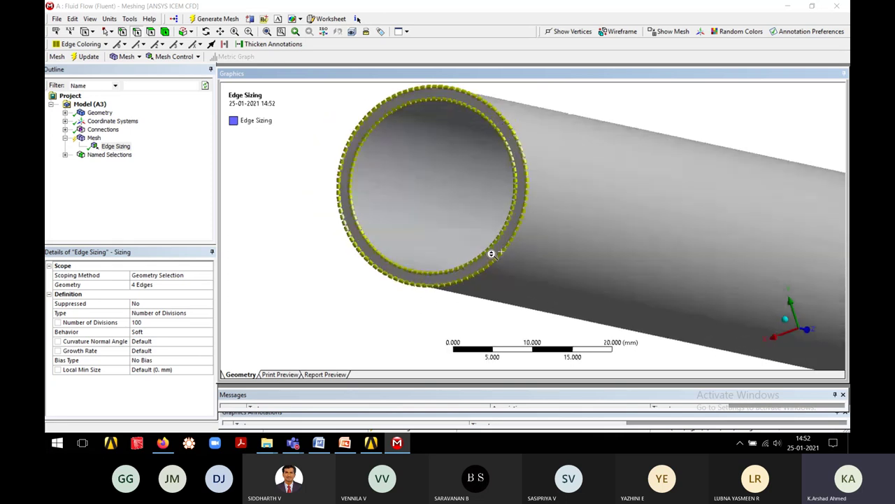
{"action": "scroll", "coordinate": [489, 245], "scroll_direction": "down", "scroll_amount": 2}
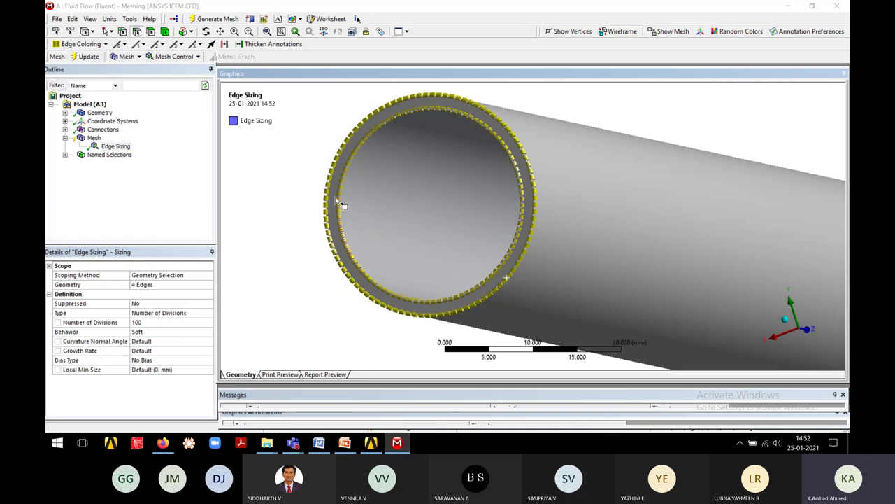
{"action": "scroll", "coordinate": [477, 236], "scroll_direction": "down", "scroll_amount": 1}
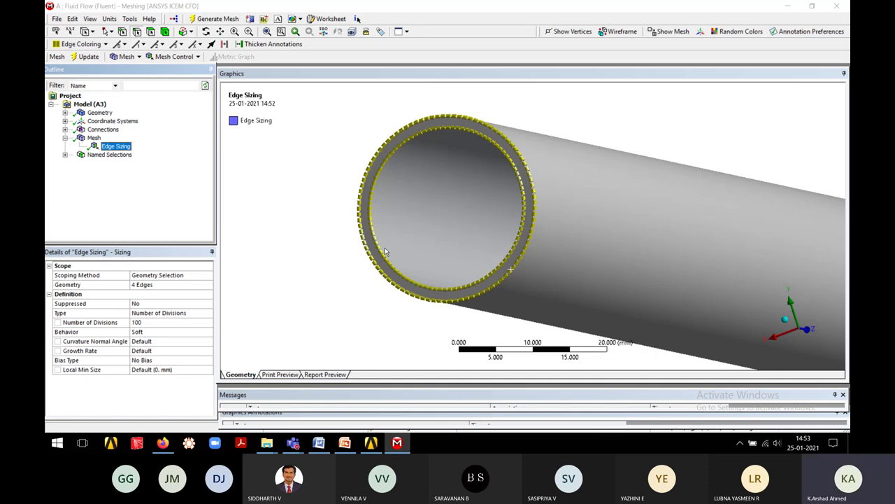
Examine the generated mesh on the pipe's end face, including the node and element statistics
{"action": "left_click", "coordinate": [94, 137]}
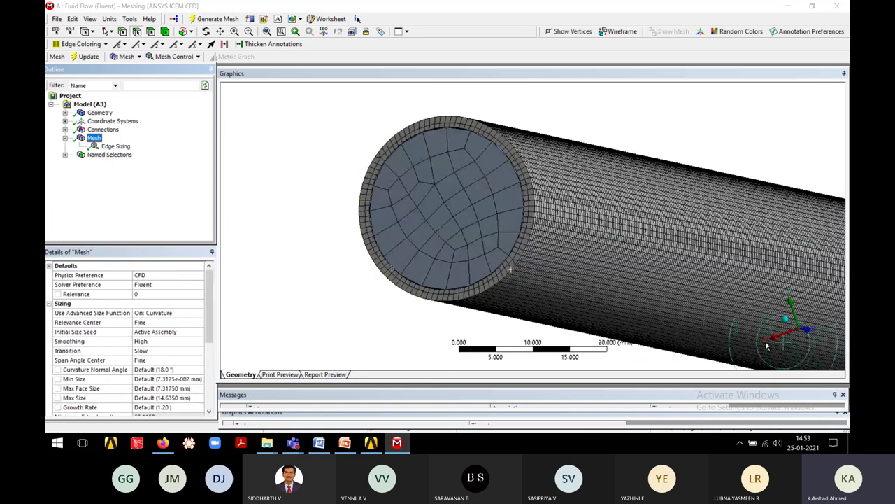
{"action": "left_click", "coordinate": [812, 333]}
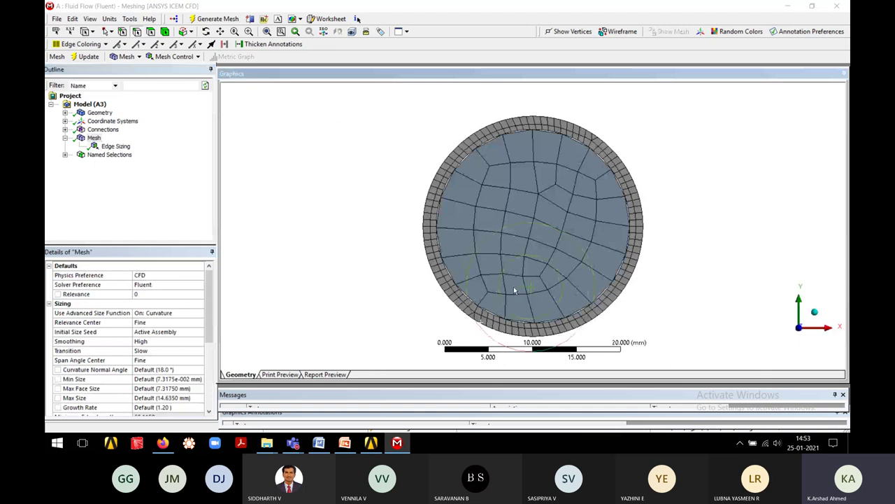
{"action": "left_click", "coordinate": [115, 145]}
{"action": "left_click", "coordinate": [94, 138]}
{"action": "right_click", "coordinate": [324, 212]}
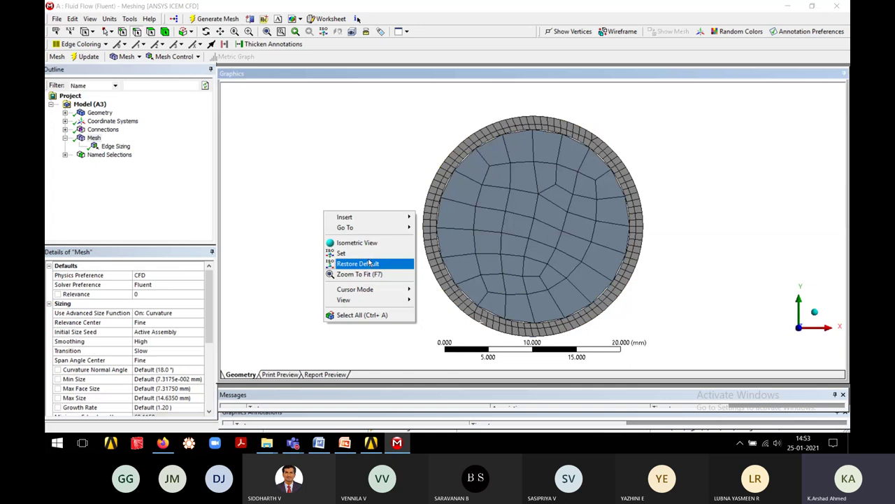
{"action": "left_click", "coordinate": [301, 208]}
{"action": "scroll", "coordinate": [123, 364], "scroll_direction": "down", "scroll_amount": 5}
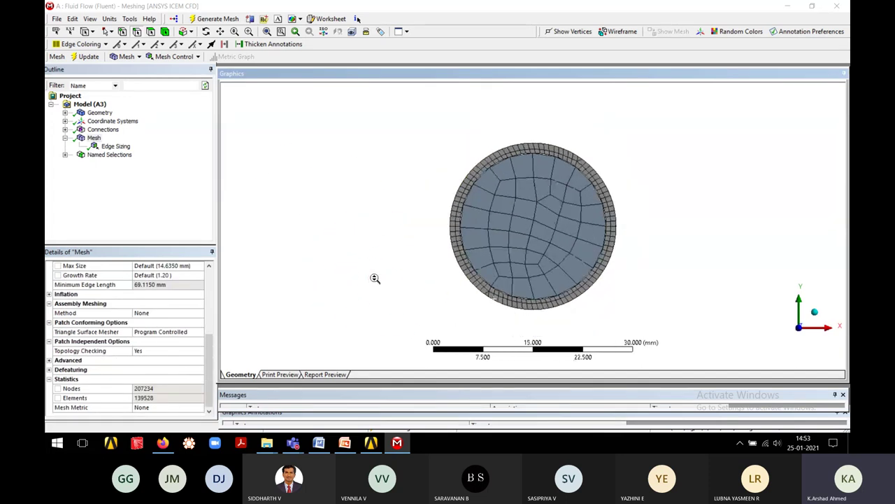
{"action": "scroll", "coordinate": [616, 273], "scroll_direction": "up", "scroll_amount": 1}
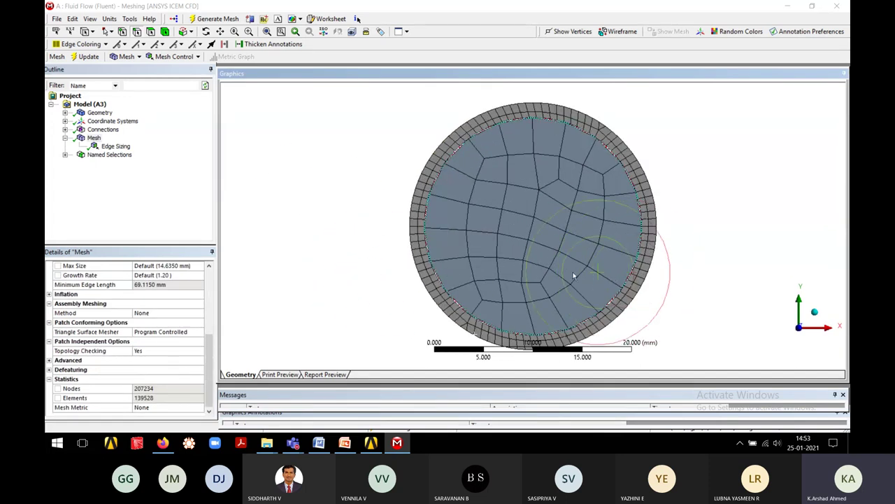
{"action": "left_click", "coordinate": [832, 329]}
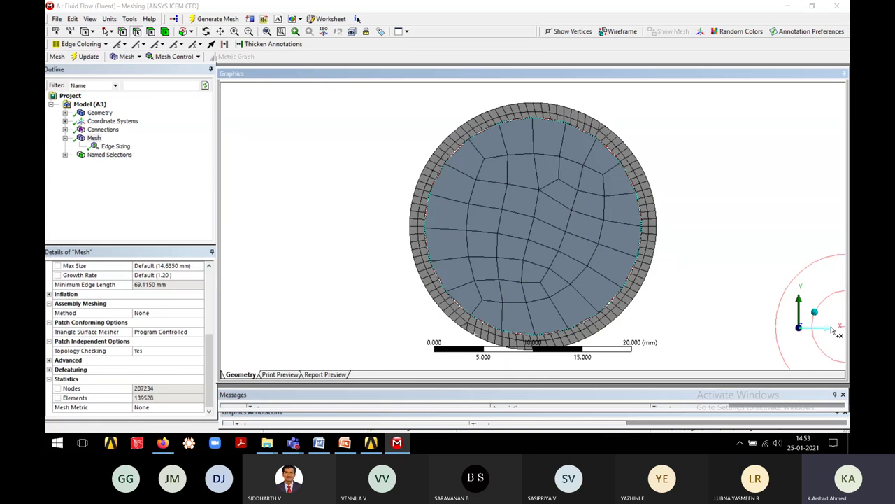
{"action": "left_click", "coordinate": [111, 155]}
{"action": "left_click", "coordinate": [94, 138]}
{"action": "scroll", "coordinate": [500, 224], "scroll_direction": "down", "scroll_amount": 2}
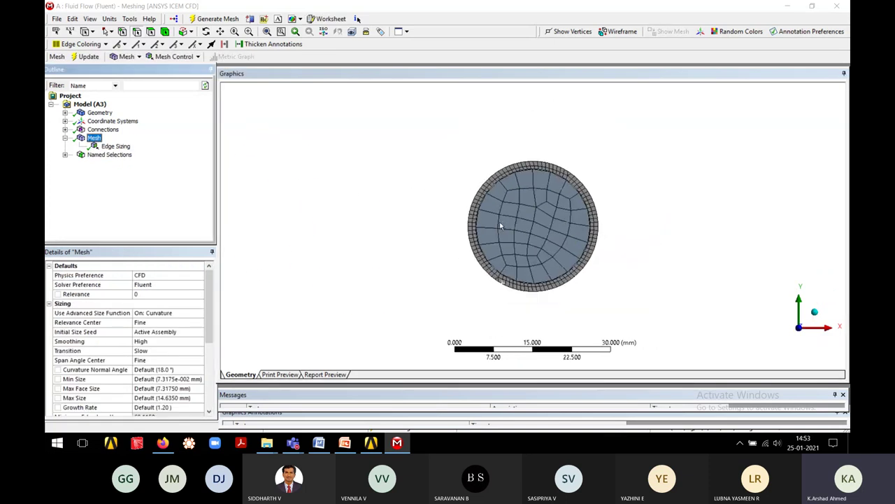
Compare the mesh on the pipe's outer wall with the mesh across the wall and fluid core at the end face
{"action": "middle_click_drag", "start_coordinate": [542, 259], "coordinate": [422, 280]}
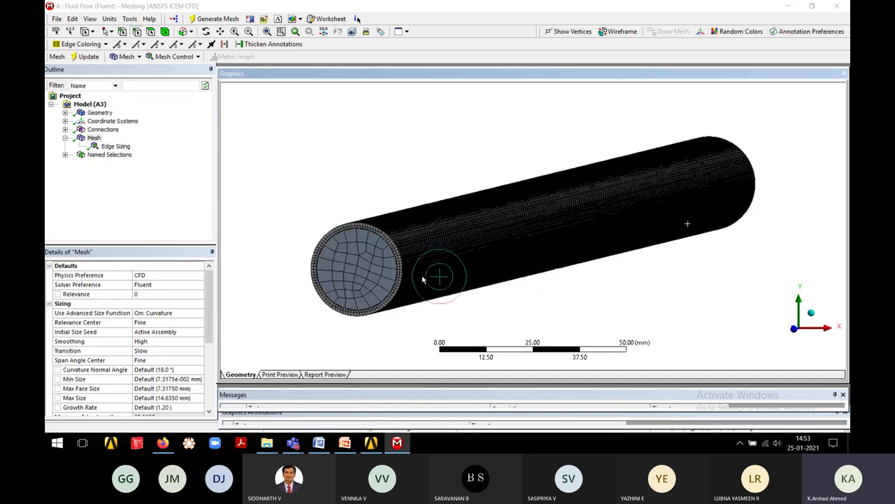
{"action": "scroll", "coordinate": [423, 280], "scroll_direction": "up", "scroll_amount": 1}
{"action": "scroll", "coordinate": [422, 280], "scroll_direction": "up", "scroll_amount": 3}
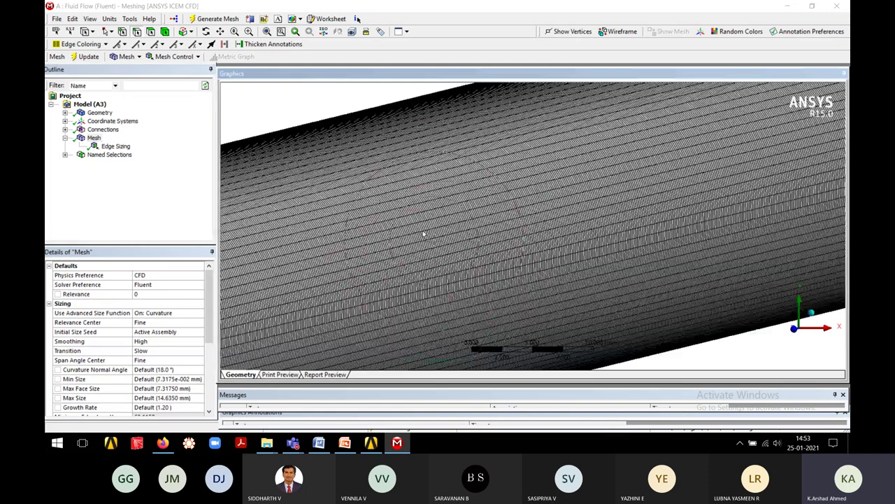
{"action": "middle_click_drag", "start_coordinate": [434, 203], "coordinate": [544, 263]}
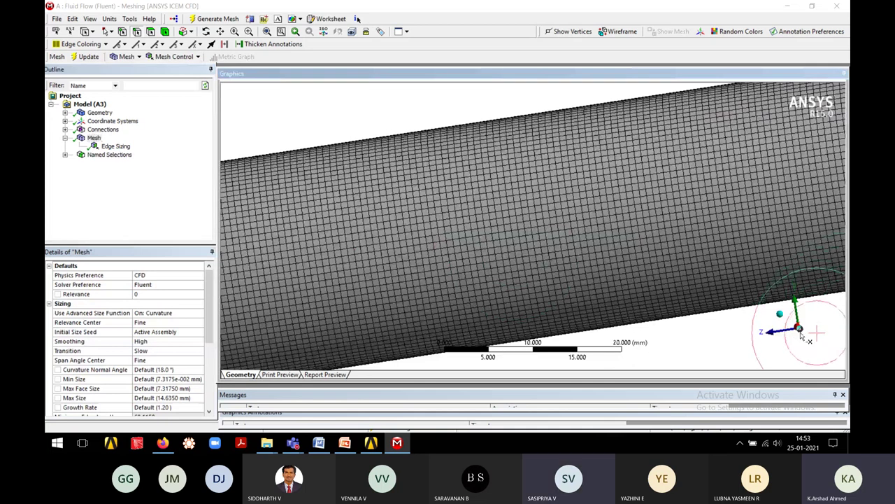
{"action": "left_click", "coordinate": [777, 333]}
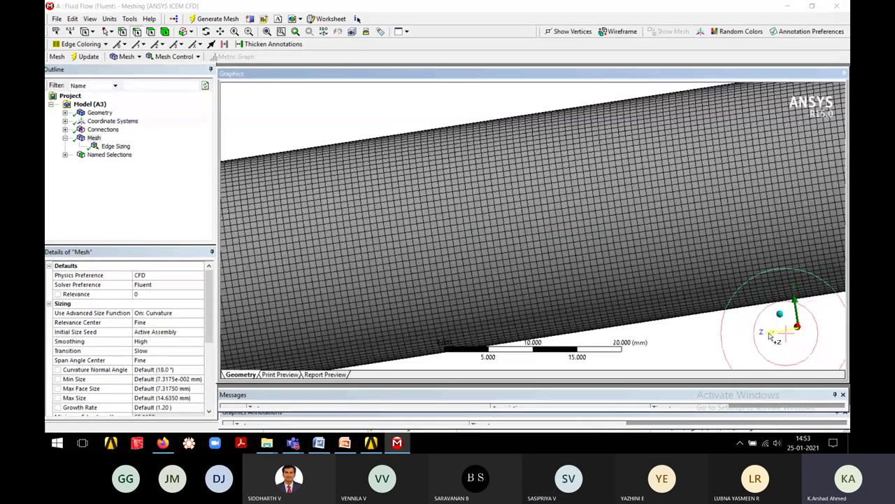
{"action": "scroll", "coordinate": [448, 248], "scroll_direction": "down", "scroll_amount": 2}
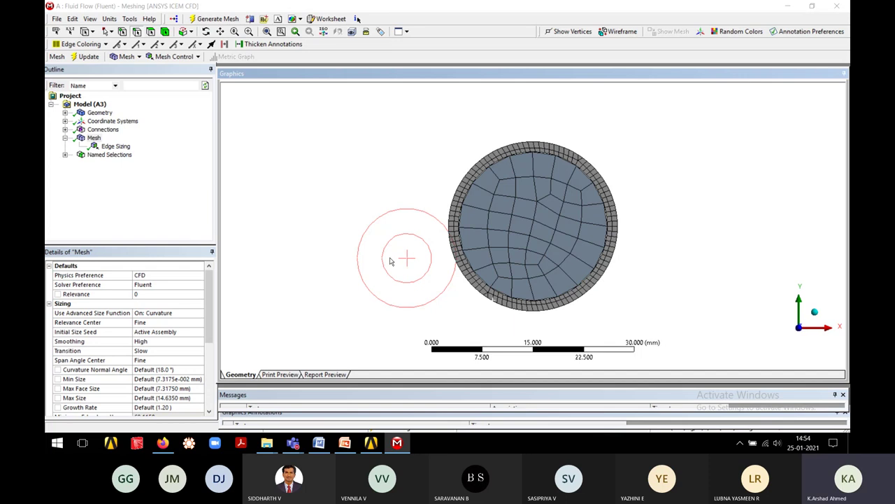
{"action": "scroll", "coordinate": [447, 233], "scroll_direction": "up", "scroll_amount": 2}
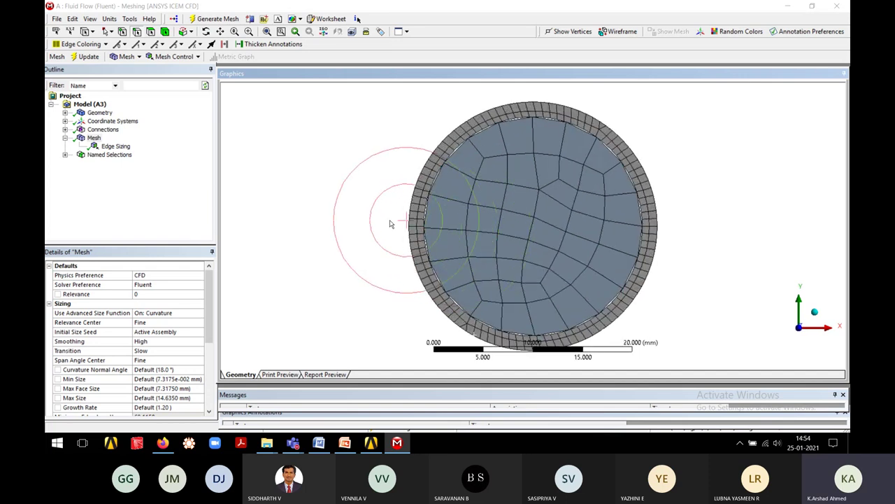
{"action": "scroll", "coordinate": [388, 226], "scroll_direction": "up", "scroll_amount": 2}
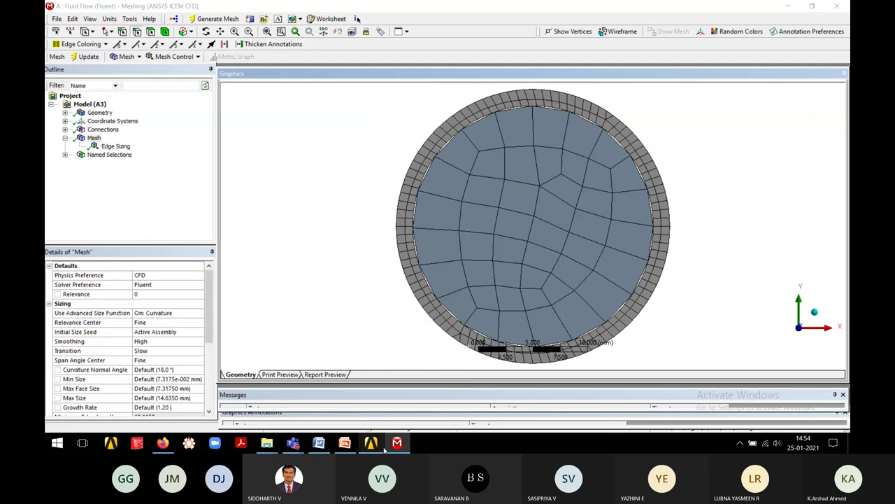
Switch to Workbench, open the Fluid Flow (Fluent) geometry in DesignModeler and view the pipe end along the Z axis
{"action": "mouse_move", "coordinate": [377, 446]}
{"action": "left_click", "coordinate": [370, 392]}
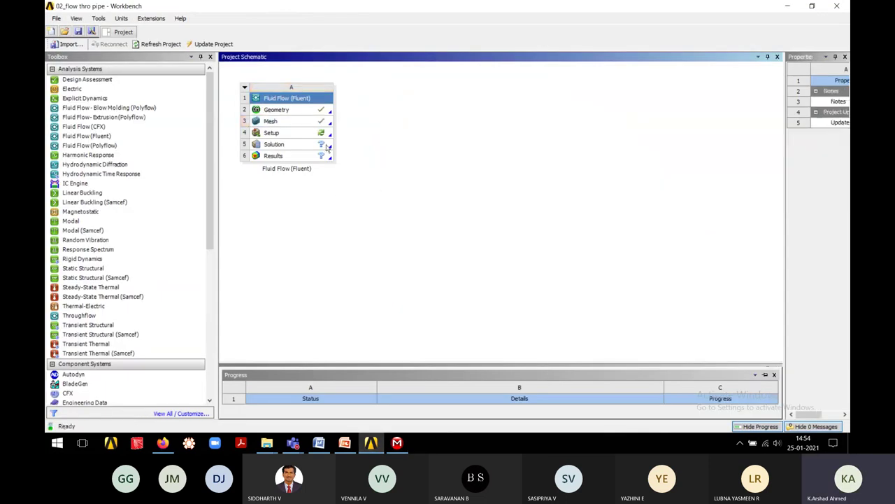
{"action": "double_click", "coordinate": [303, 112]}
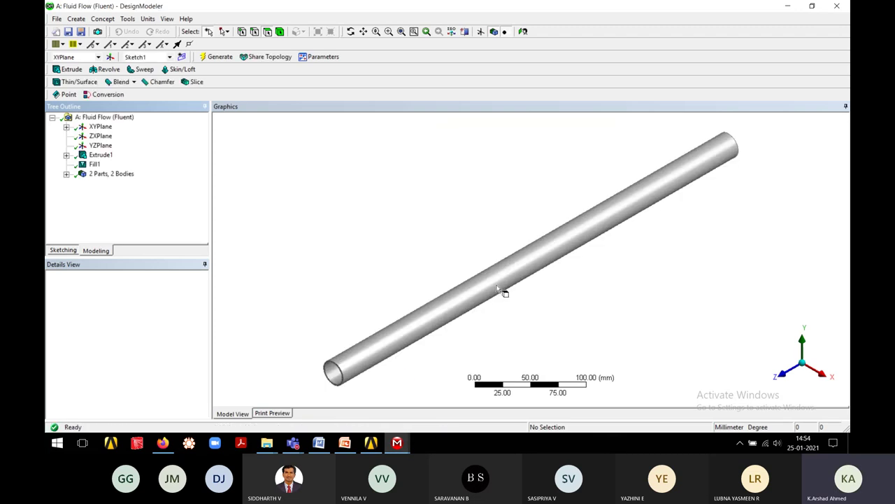
{"action": "left_click", "coordinate": [783, 376]}
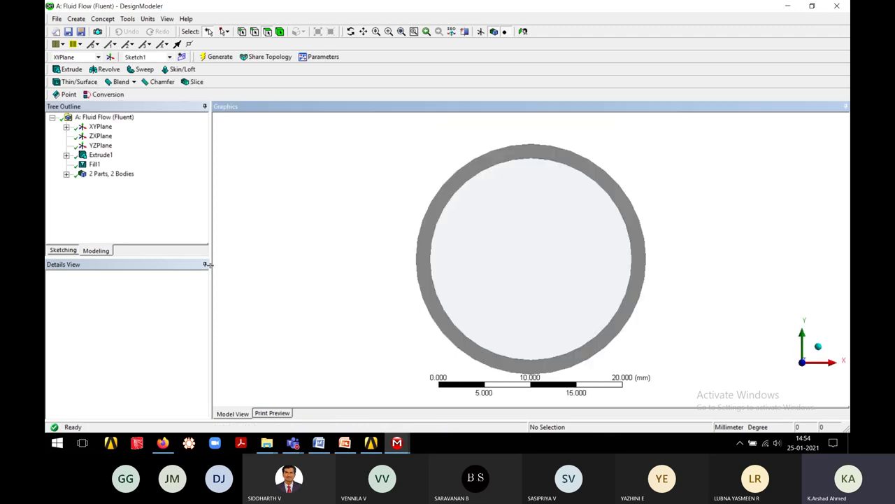
Expand the parts and bodies list and inspect the Cu pipe and Water bodies separately
{"action": "left_click", "coordinate": [66, 173]}
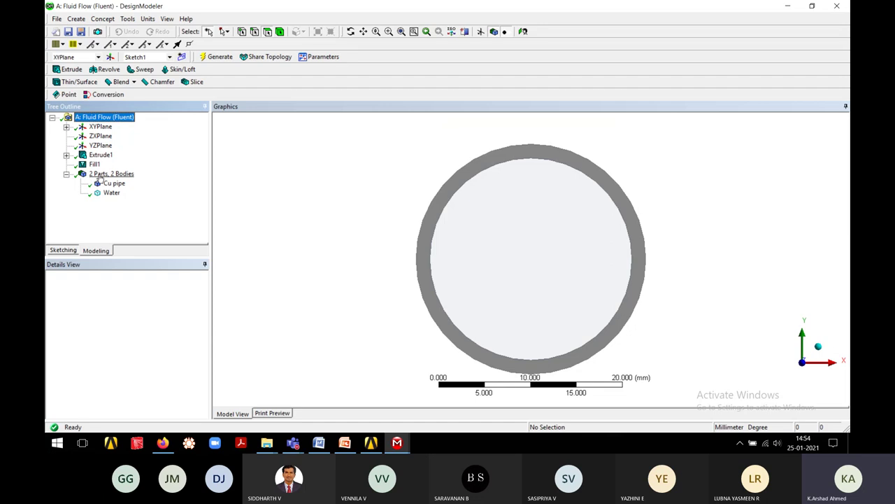
{"action": "left_click", "coordinate": [99, 176]}
{"action": "left_click", "coordinate": [469, 232]}
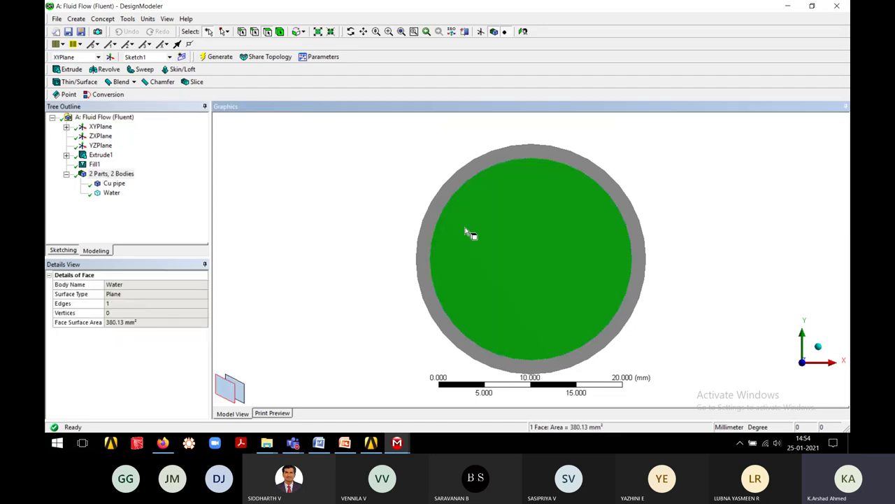
{"action": "left_click", "coordinate": [403, 226]}
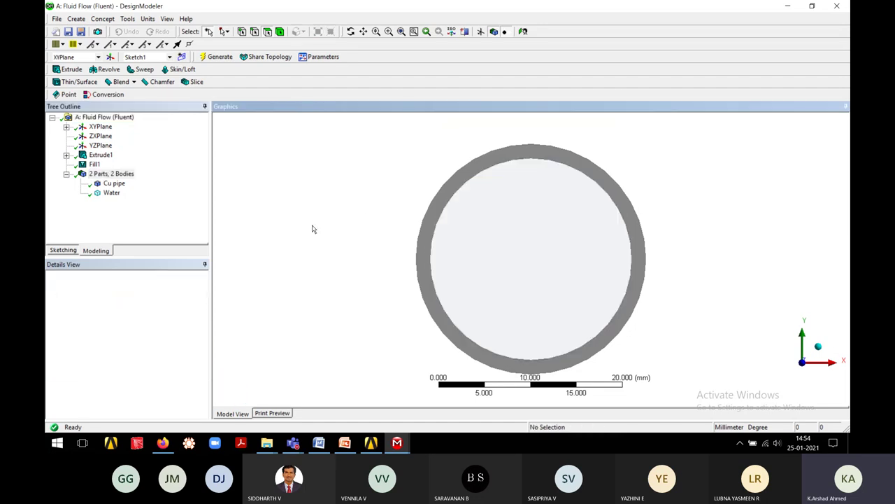
{"action": "left_click", "coordinate": [109, 177]}
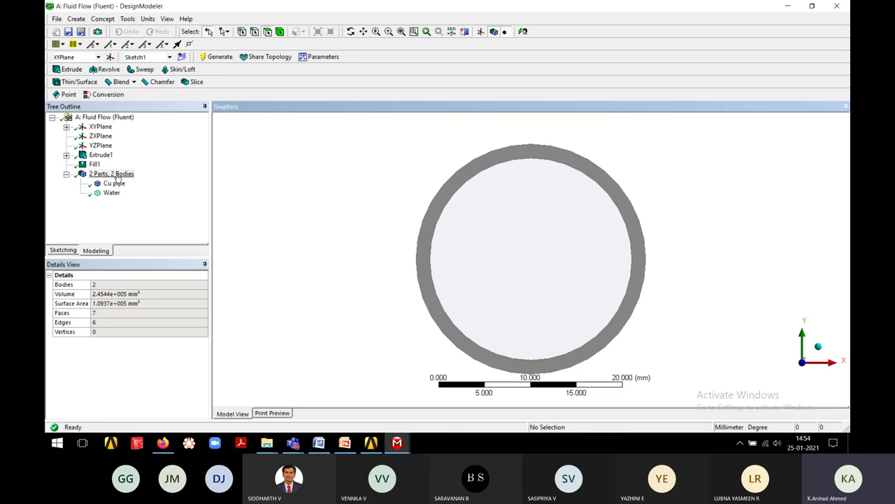
{"action": "double_click", "coordinate": [114, 183]}
{"action": "left_click", "coordinate": [112, 192]}
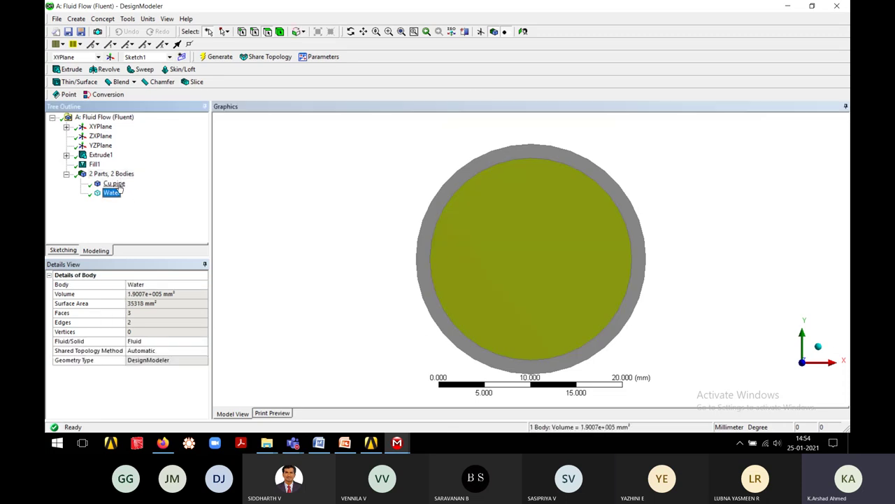
{"action": "left_click", "coordinate": [114, 183]}
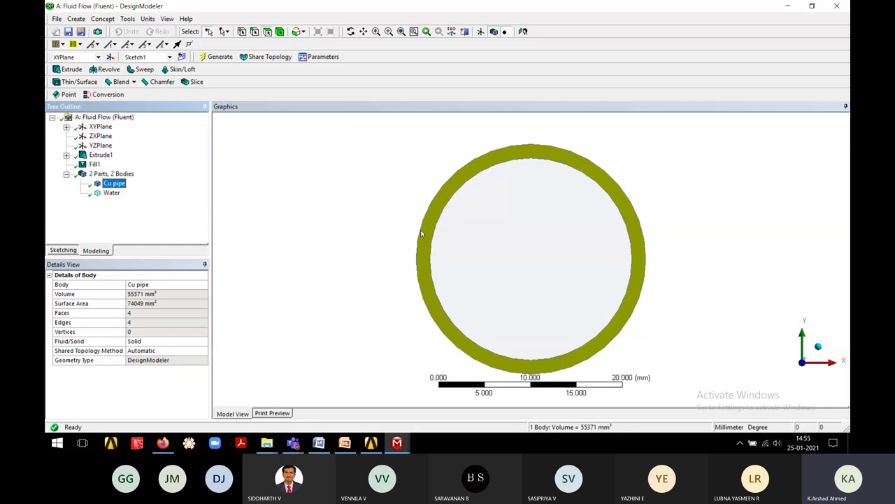
{"action": "scroll", "coordinate": [445, 234], "scroll_direction": "down", "scroll_amount": 1}
{"action": "middle_click_drag", "start_coordinate": [450, 234], "coordinate": [440, 212], "text": "ctrl"}
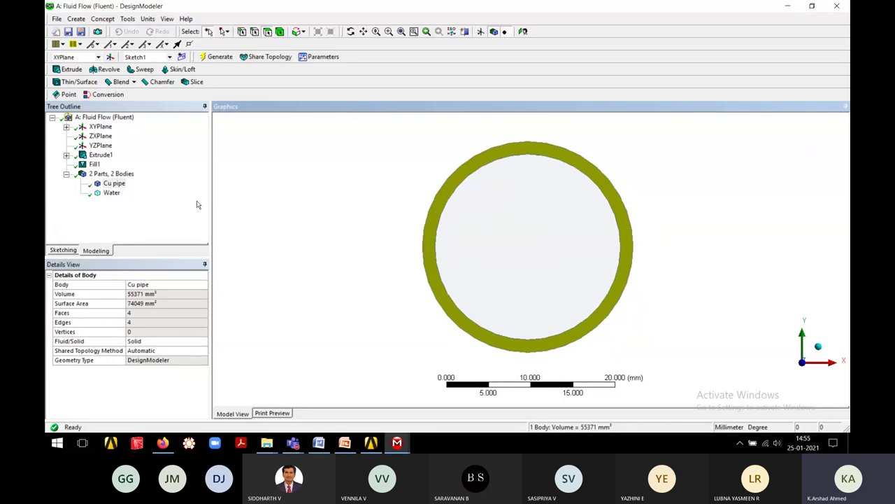
Form one new part from the Cu pipe and Water bodies, then return to the Workbench project schematic
{"action": "left_click", "coordinate": [112, 185]}
{"action": "left_click", "coordinate": [107, 186]}
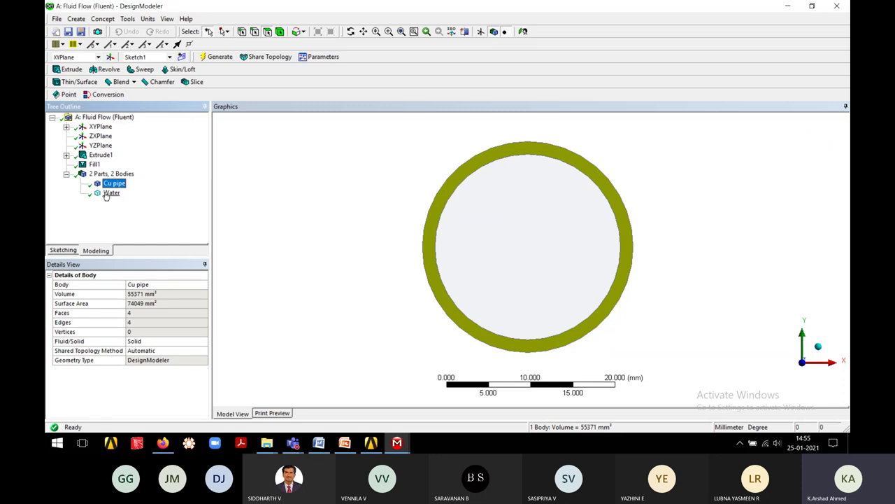
{"action": "left_click", "coordinate": [105, 185]}
{"action": "left_click", "coordinate": [110, 193], "text": "ctrl"}
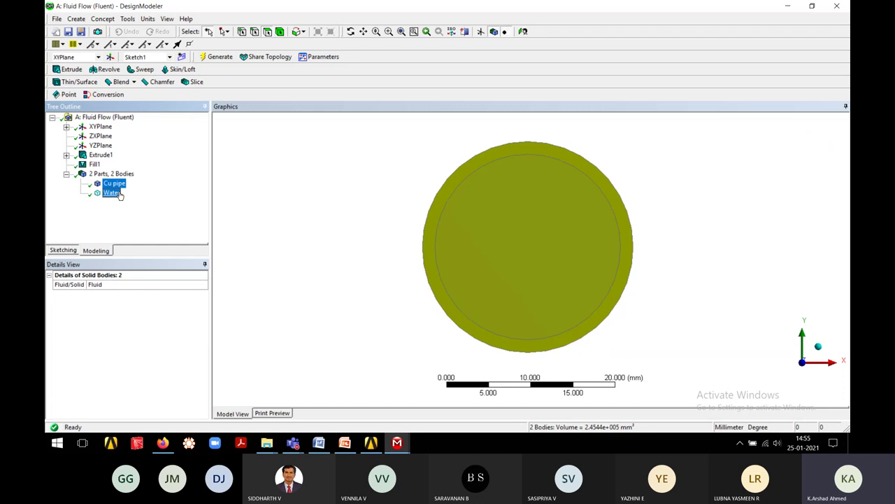
{"action": "right_click", "coordinate": [118, 195]}
{"action": "left_click", "coordinate": [149, 232]}
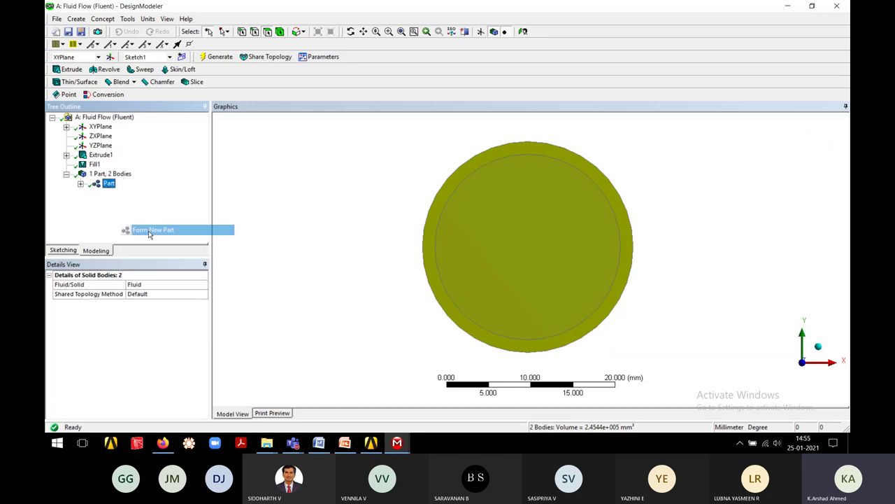
{"action": "left_click", "coordinate": [279, 244]}
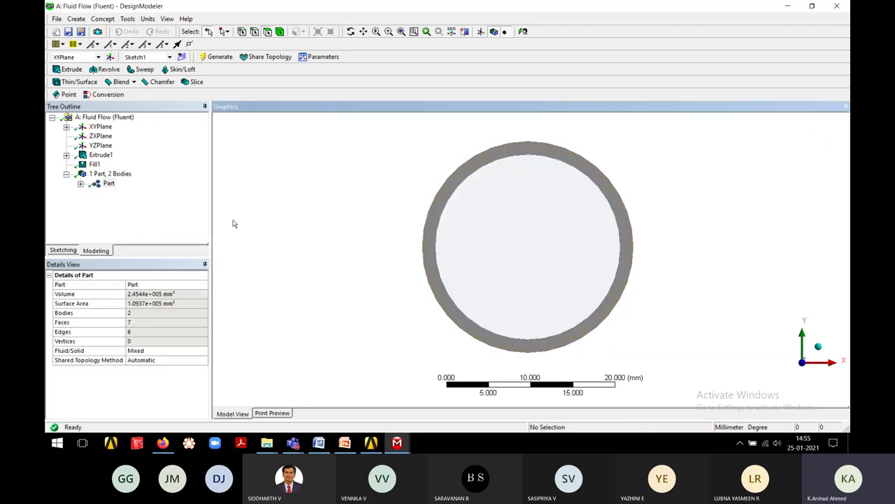
{"action": "left_click", "coordinate": [66, 174]}
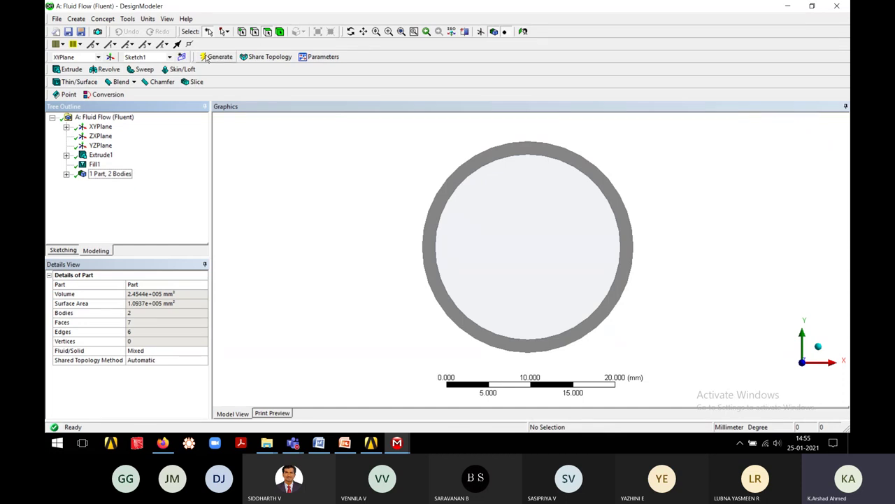
{"action": "left_click", "coordinate": [370, 442]}
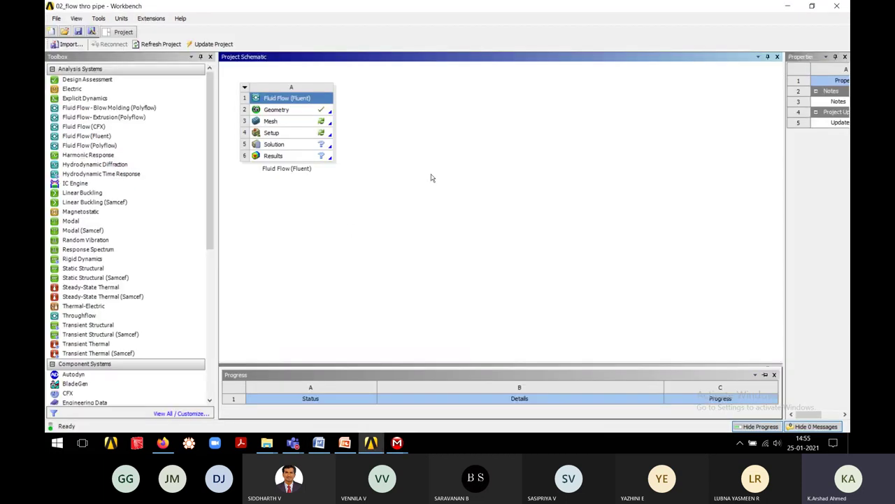
Open the Mesh cell of the Fluid Flow (Fluent) system, accept re-reading the upstream data, and switch to the Meshing window
{"action": "double_click", "coordinate": [291, 124]}
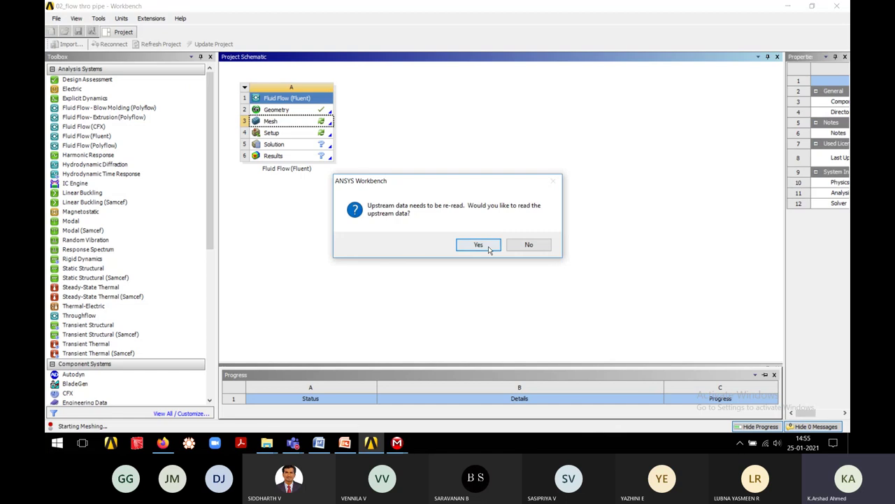
{"action": "left_click", "coordinate": [478, 245]}
{"action": "mouse_move", "coordinate": [410, 441]}
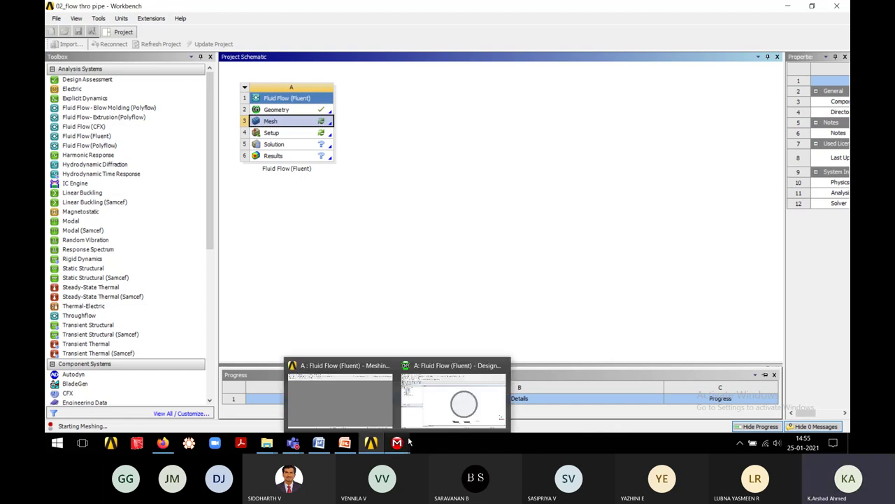
{"action": "mouse_move", "coordinate": [435, 413]}
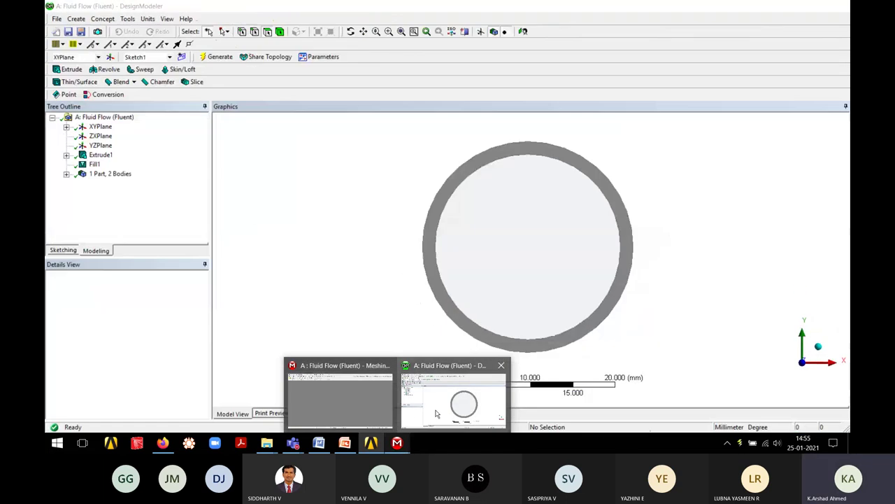
{"action": "left_click", "coordinate": [376, 415]}
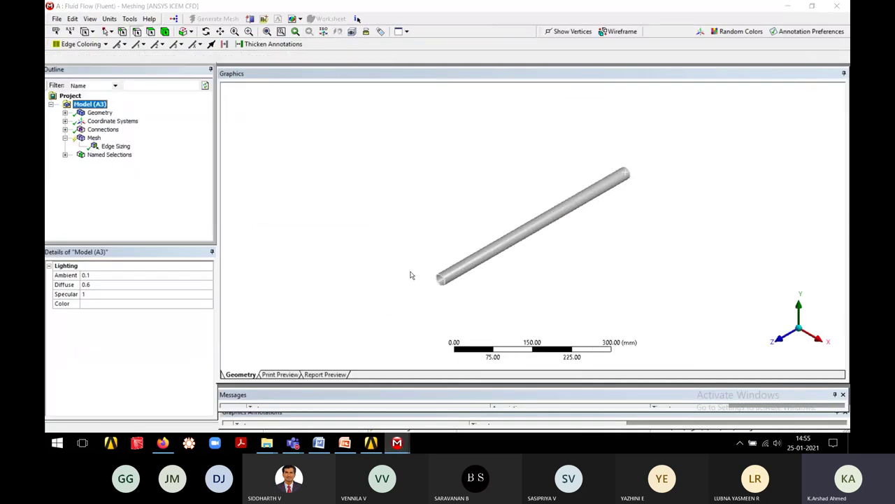
Generate the mesh for the combined pipe and water part
{"action": "left_click", "coordinate": [93, 138]}
{"action": "right_click", "coordinate": [91, 142]}
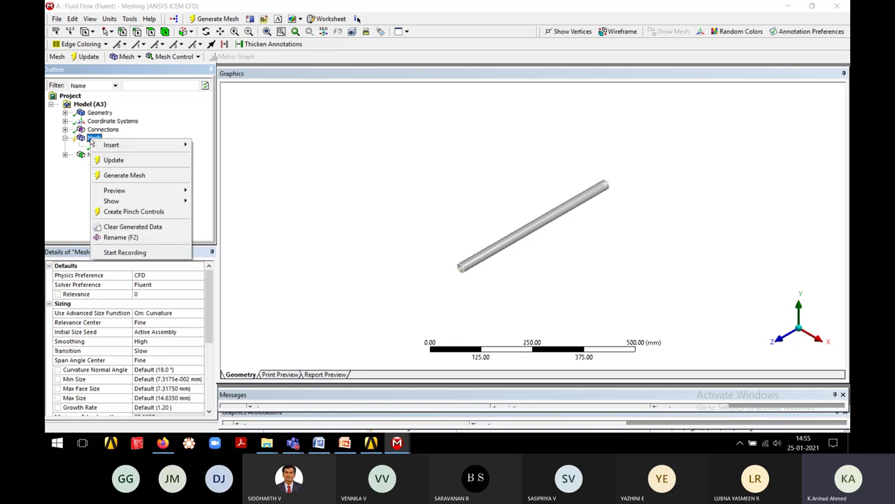
{"action": "left_click", "coordinate": [119, 176]}
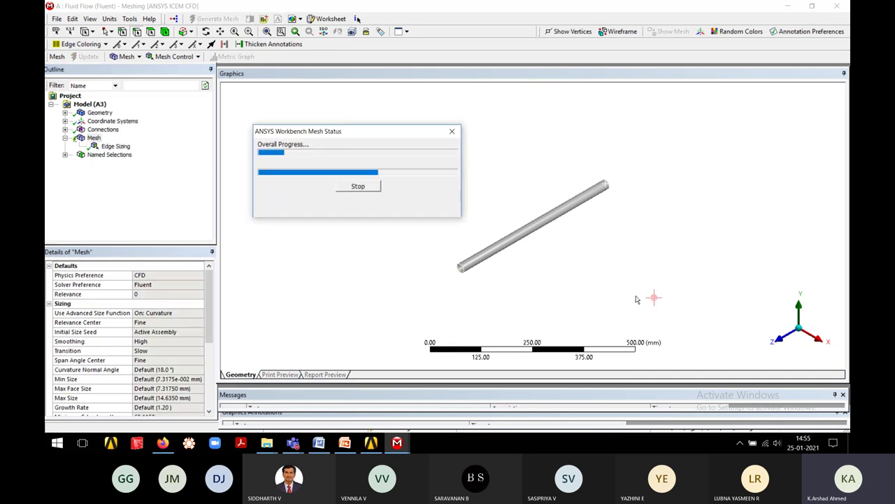
{"action": "scroll", "coordinate": [187, 331], "scroll_direction": "down", "scroll_amount": 1}
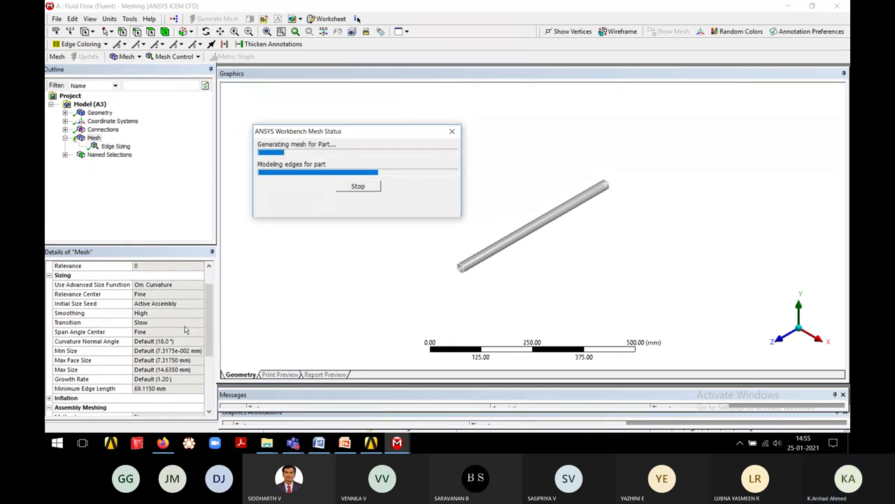
{"action": "scroll", "coordinate": [187, 330], "scroll_direction": "up", "scroll_amount": 1}
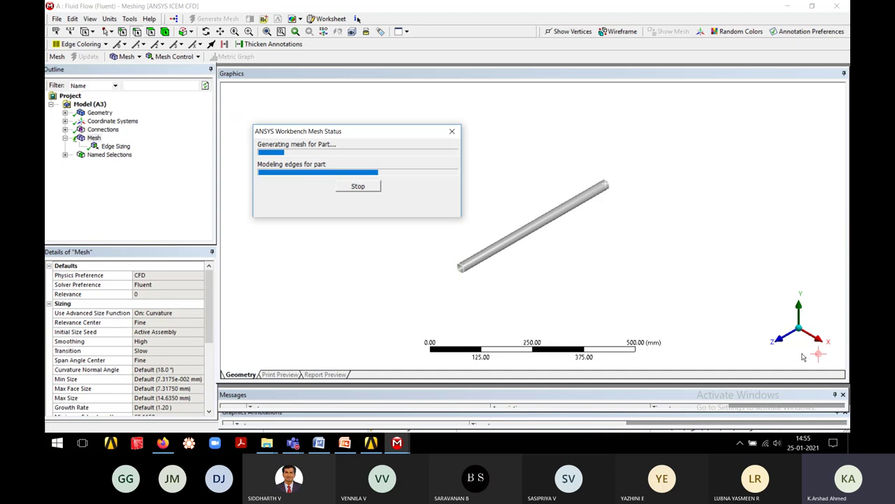
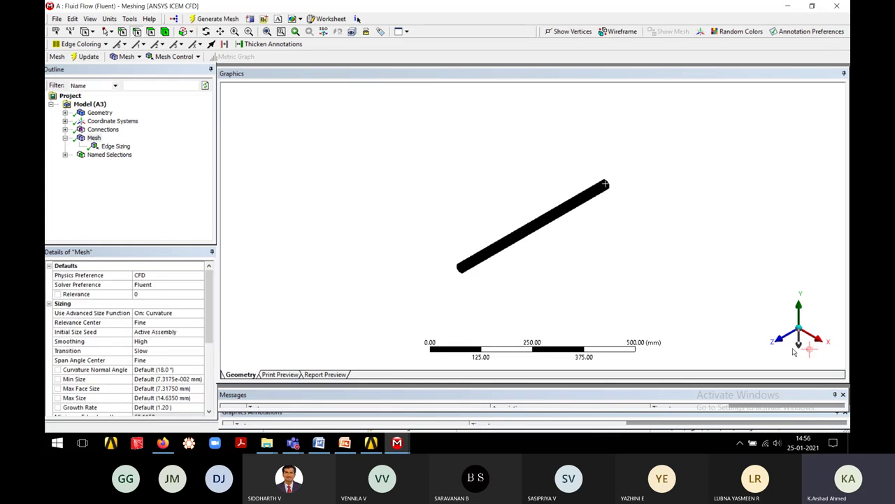
View the pipe end along the Z axis and examine how the wall mesh meets the water mesh
{"action": "left_click", "coordinate": [778, 341]}
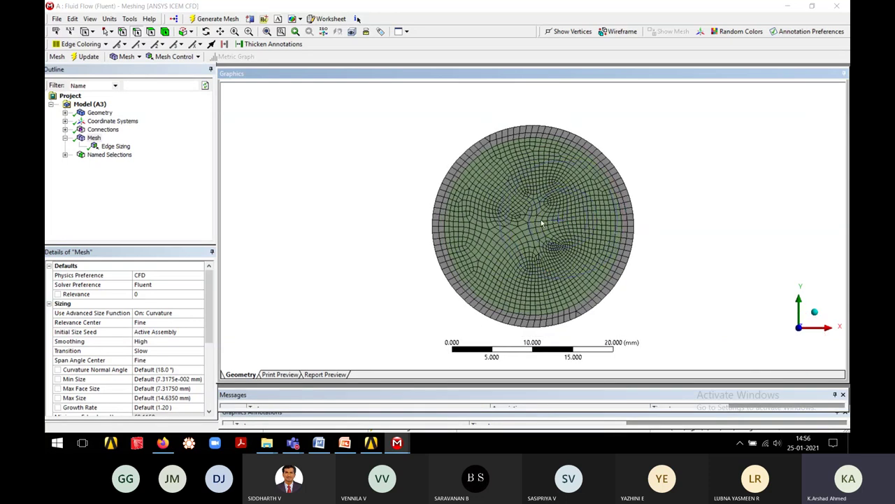
{"action": "middle_click_drag", "start_coordinate": [558, 218], "coordinate": [448, 219]}
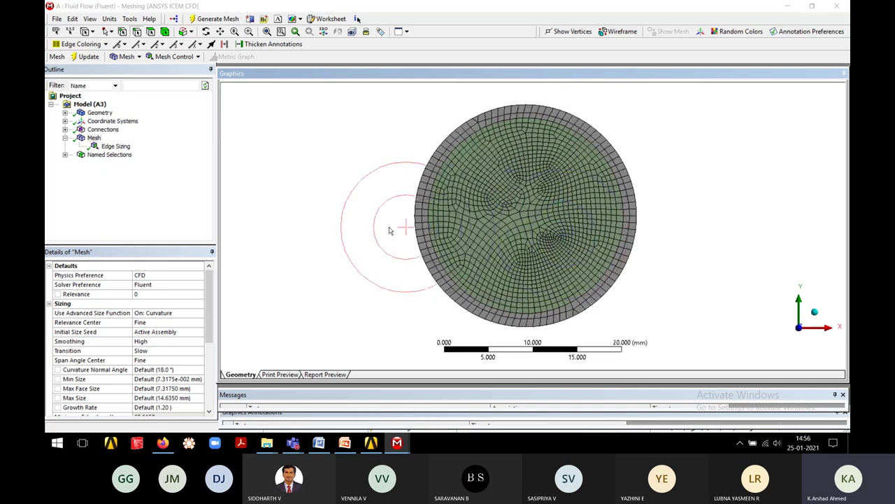
{"action": "middle_click_drag", "start_coordinate": [391, 222], "coordinate": [392, 214]}
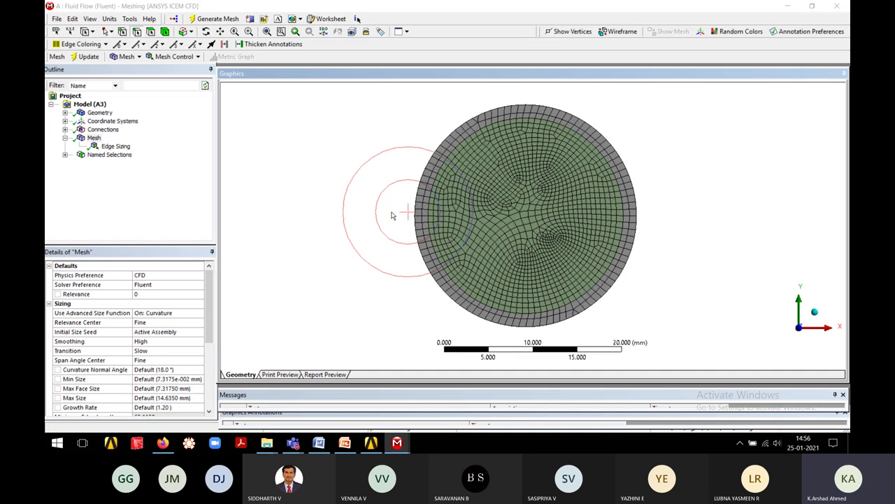
{"action": "middle_click_drag", "start_coordinate": [392, 215], "coordinate": [393, 217]}
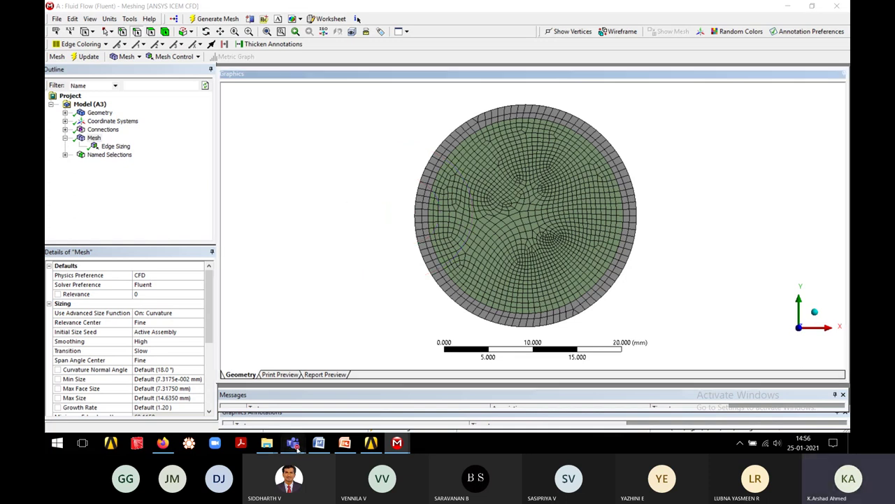
{"action": "mouse_move", "coordinate": [293, 443]}
{"action": "left_click", "coordinate": [332, 410]}
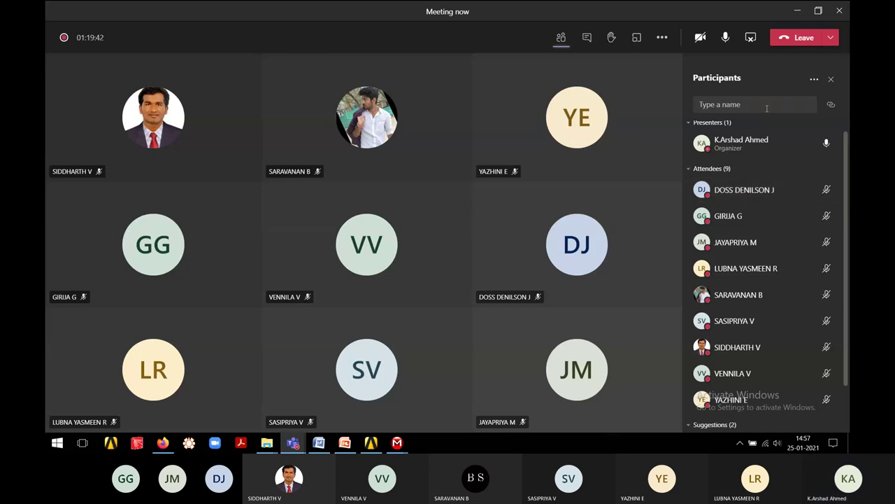
{"action": "key", "text": "alt+Tab"}
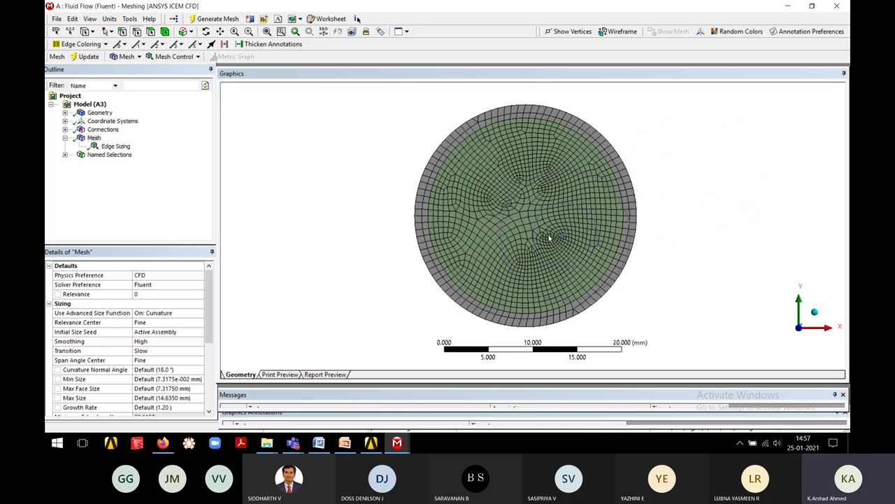
Inspect the end-face mesh up close, then check the node and element counts in the mesh statistics
{"action": "scroll", "coordinate": [545, 241], "scroll_direction": "up", "scroll_amount": 2}
{"action": "scroll", "coordinate": [548, 253], "scroll_direction": "down", "scroll_amount": 3}
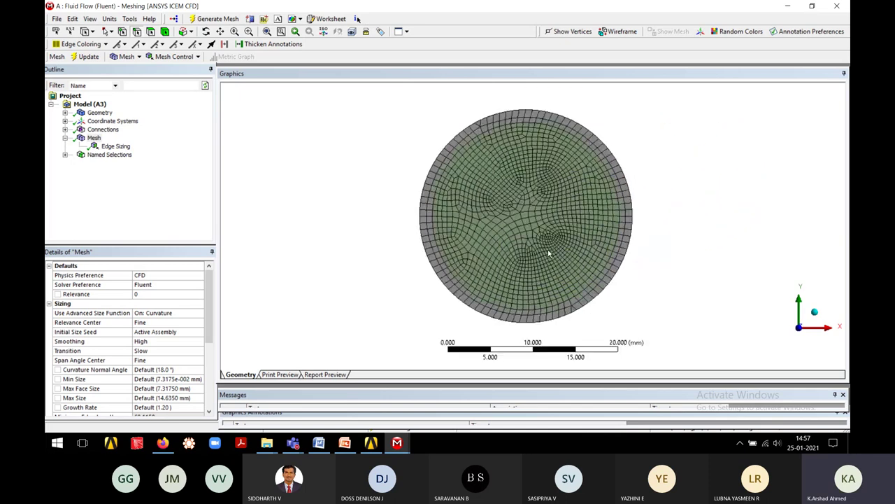
{"action": "scroll", "coordinate": [522, 226], "scroll_direction": "up", "scroll_amount": 4}
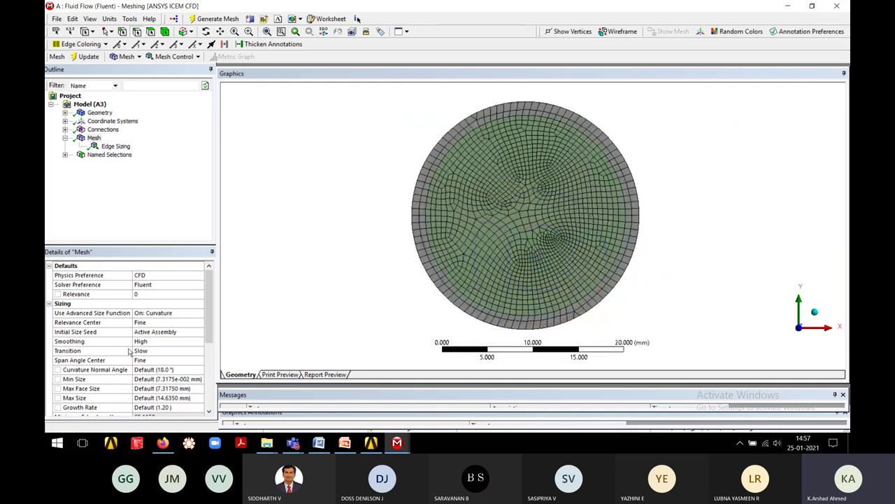
{"action": "scroll", "coordinate": [129, 350], "scroll_direction": "down", "scroll_amount": 5}
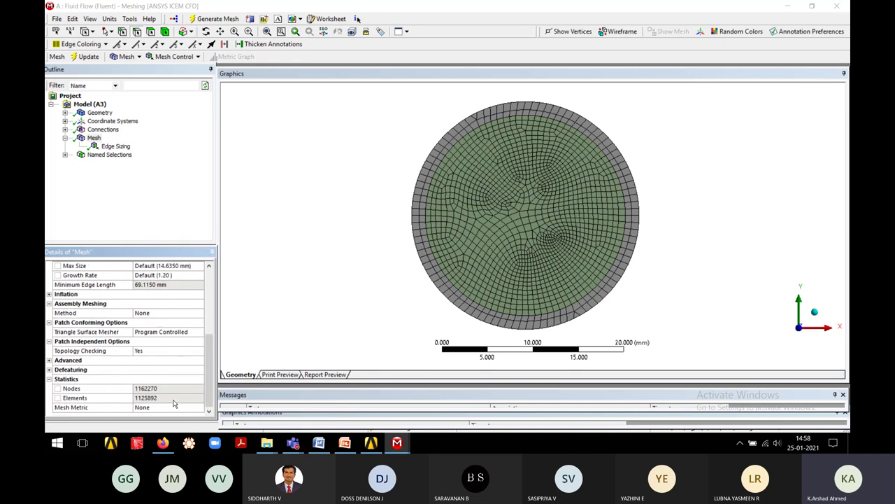
{"action": "left_click", "coordinate": [166, 398]}
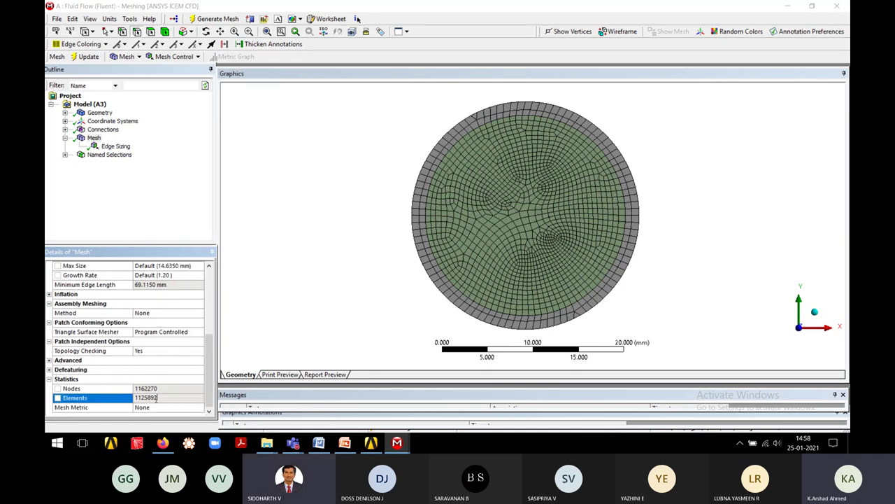
{"action": "double_click", "coordinate": [156, 397]}
{"action": "left_click", "coordinate": [155, 398]}
{"action": "left_click", "coordinate": [394, 320]}
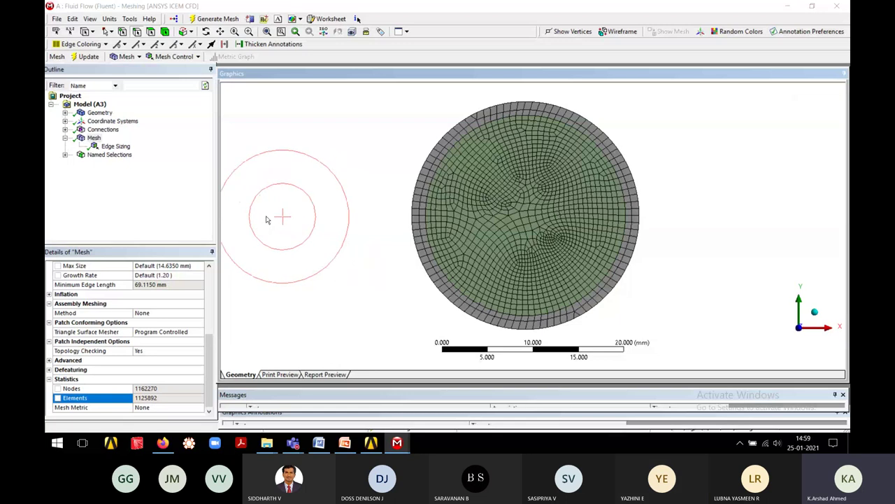
Update the mesh, then switch to Workbench and save the project
{"action": "left_click", "coordinate": [88, 57]}
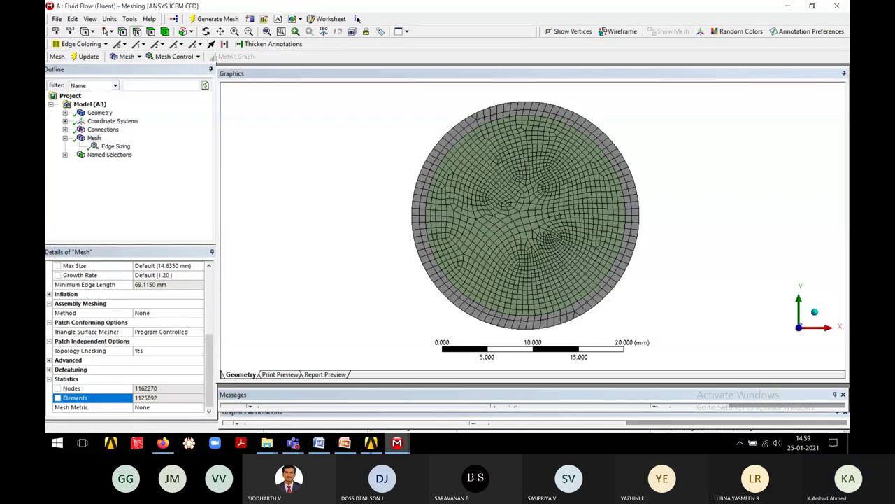
{"action": "left_click", "coordinate": [370, 445]}
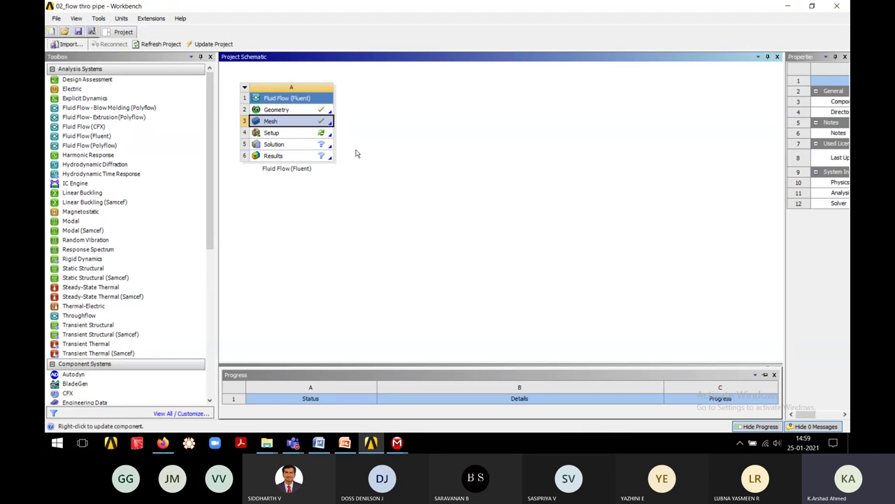
{"action": "left_click", "coordinate": [78, 32]}
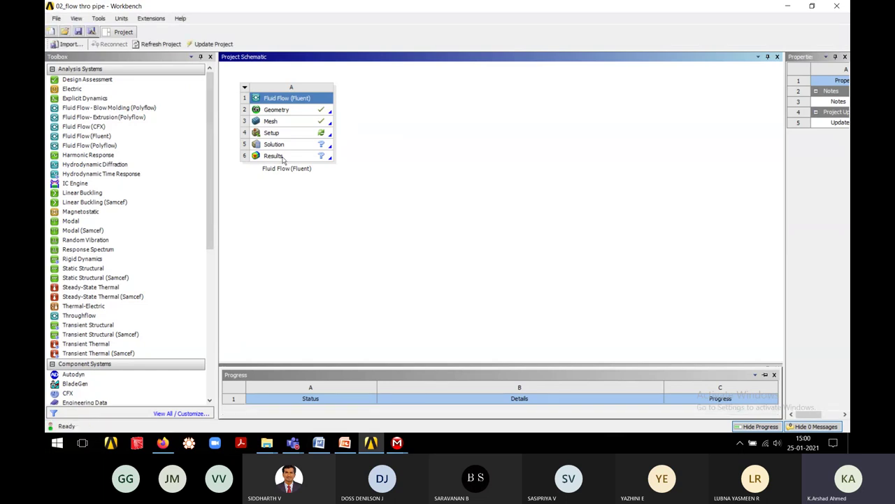
Open the Setup cell, launch Fluent in double precision with serial processing, and maximize its window
{"action": "double_click", "coordinate": [298, 133]}
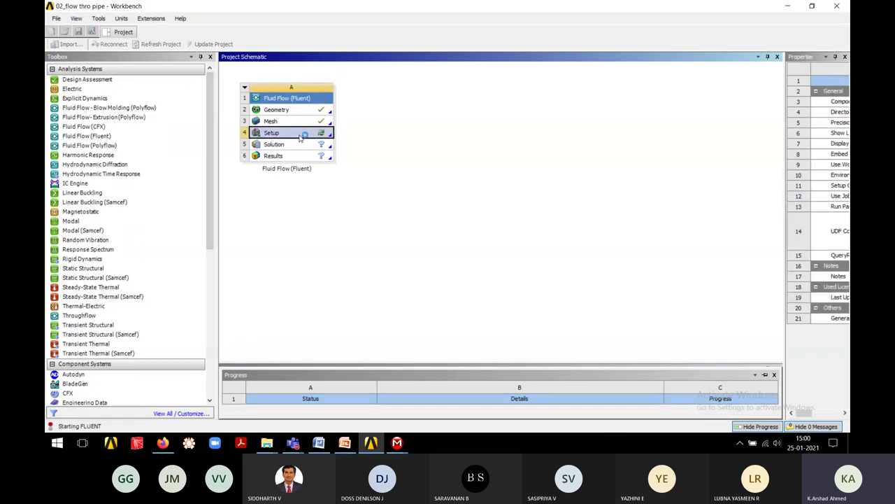
{"action": "left_click", "coordinate": [261, 114]}
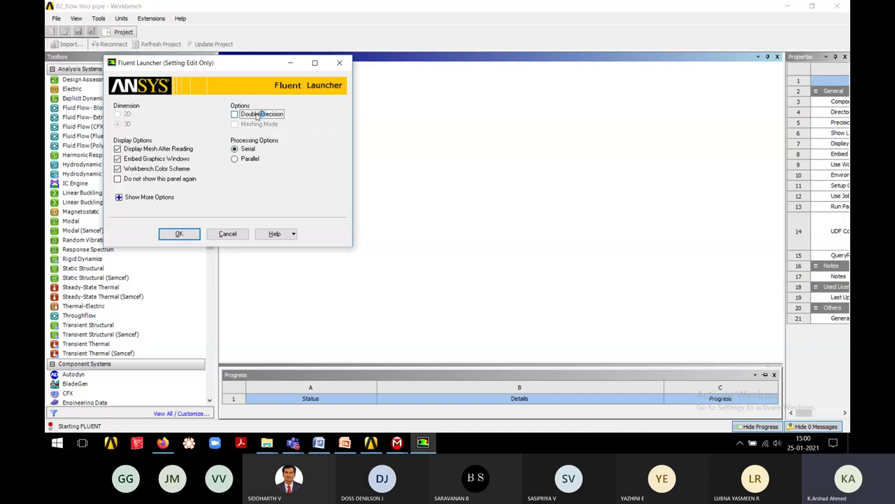
{"action": "left_click", "coordinate": [215, 236]}
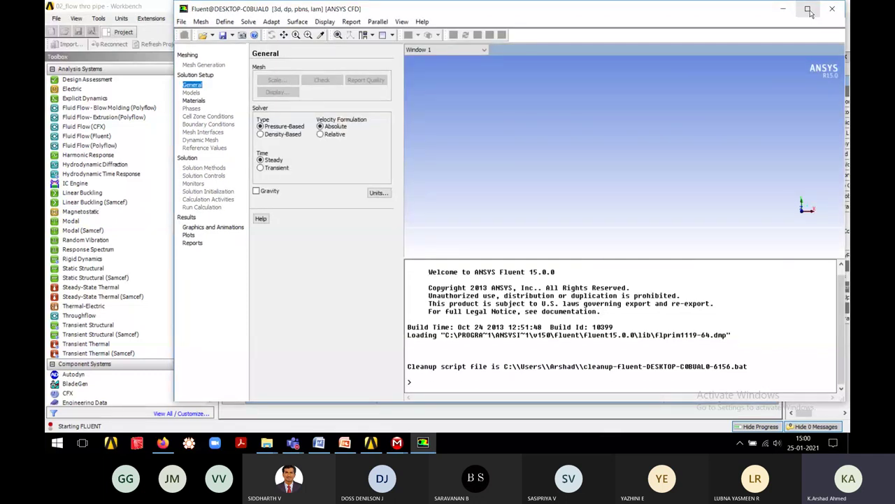
{"action": "left_click", "coordinate": [808, 9]}
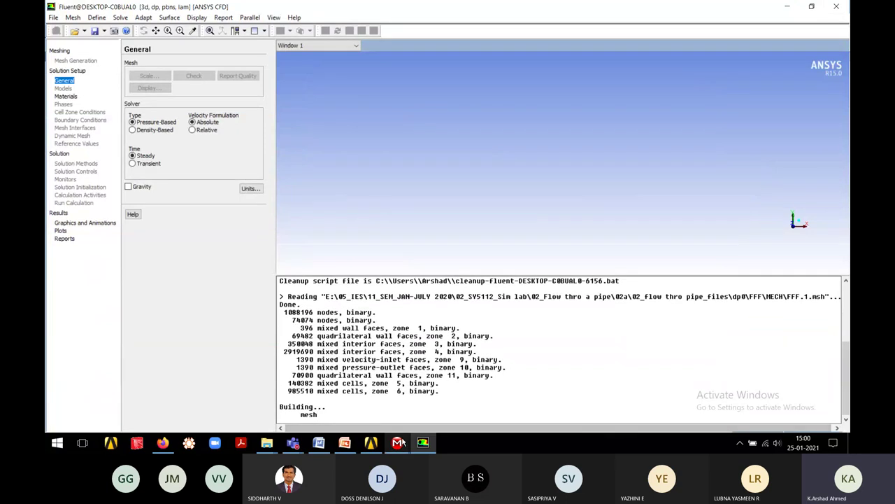
{"action": "mouse_move", "coordinate": [397, 443]}
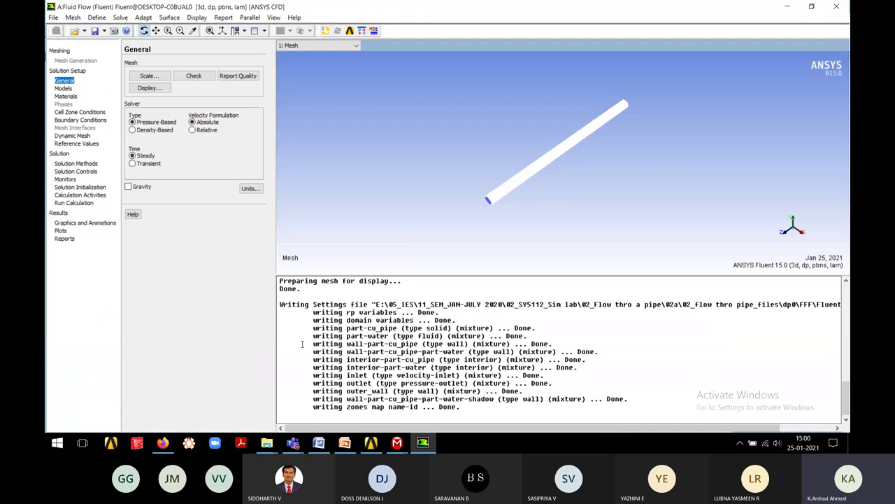
Enable the energy equation in the Fluent models
{"action": "left_click", "coordinate": [63, 88]}
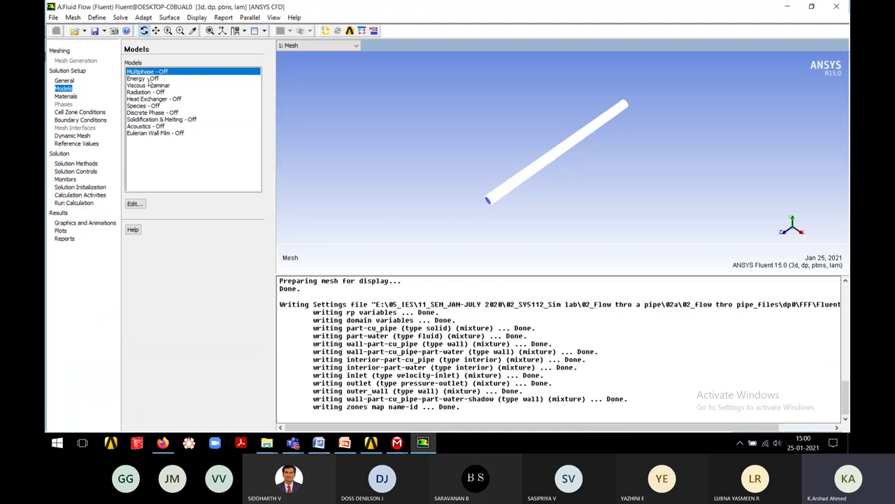
{"action": "double_click", "coordinate": [149, 79]}
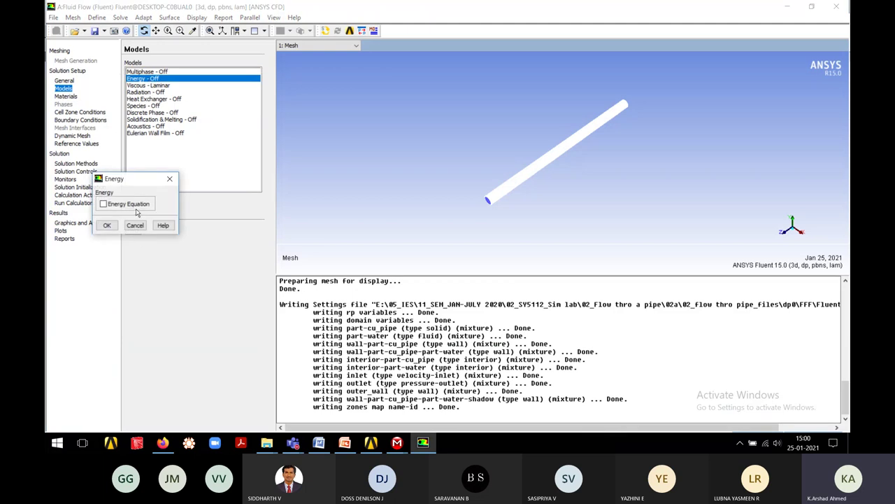
{"action": "left_click", "coordinate": [134, 204]}
{"action": "left_click", "coordinate": [108, 225]}
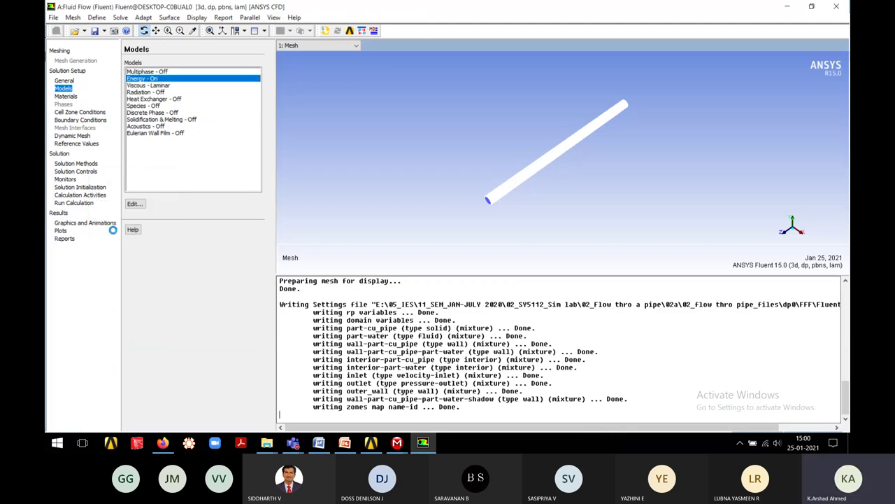
Review the viscous model options without changing them, then switch to the PowerPoint slide with the pipe-flow problem data
{"action": "double_click", "coordinate": [169, 86]}
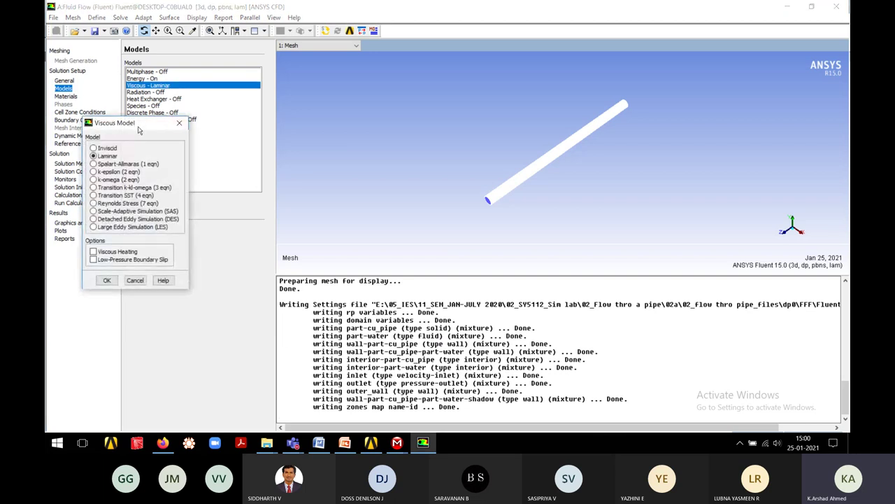
{"action": "left_click_drag", "start_coordinate": [138, 124], "coordinate": [174, 107]}
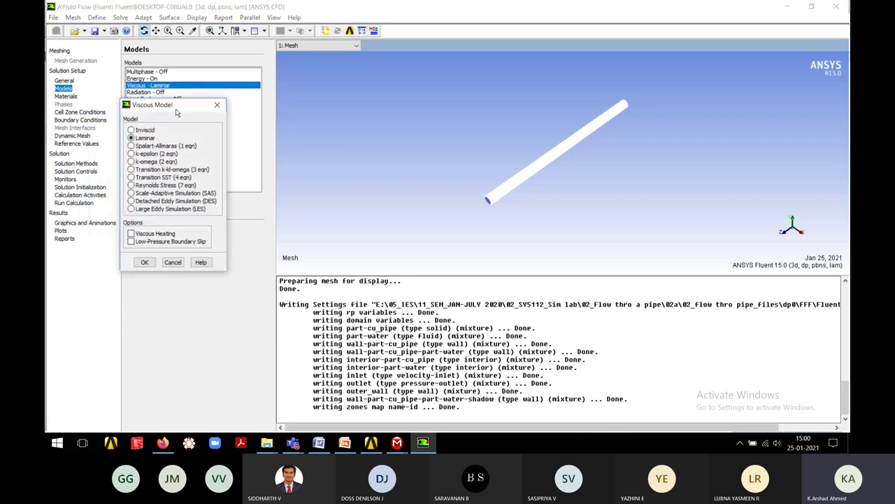
{"action": "left_click", "coordinate": [216, 107]}
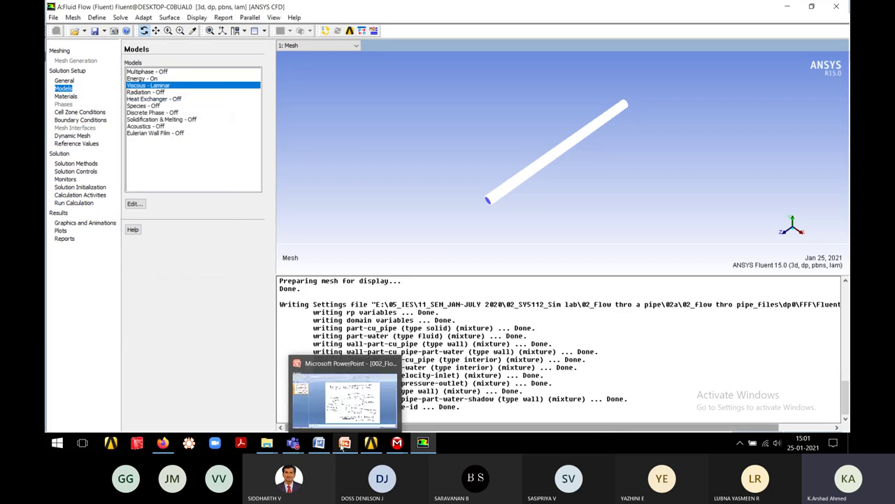
{"action": "left_click", "coordinate": [344, 444]}
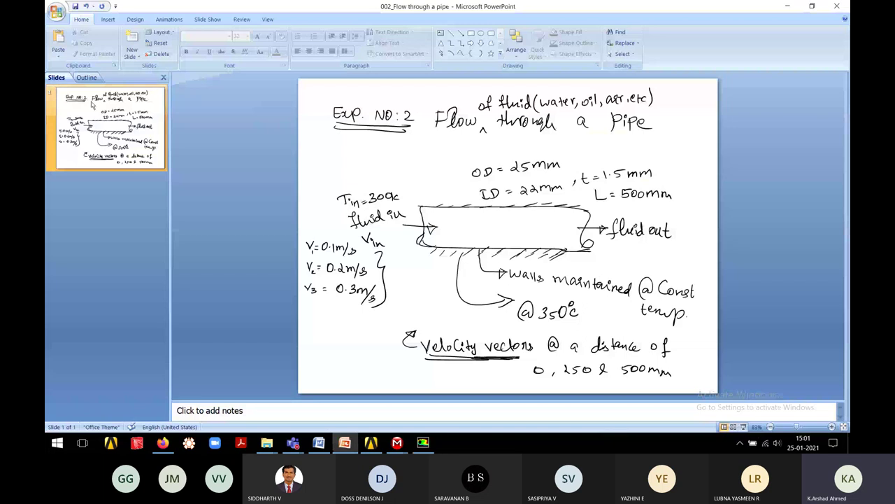
Add a blank slide after the problem sketch, start the slide show there, and pick the Felt Tip Pen
{"action": "left_click", "coordinate": [133, 55]}
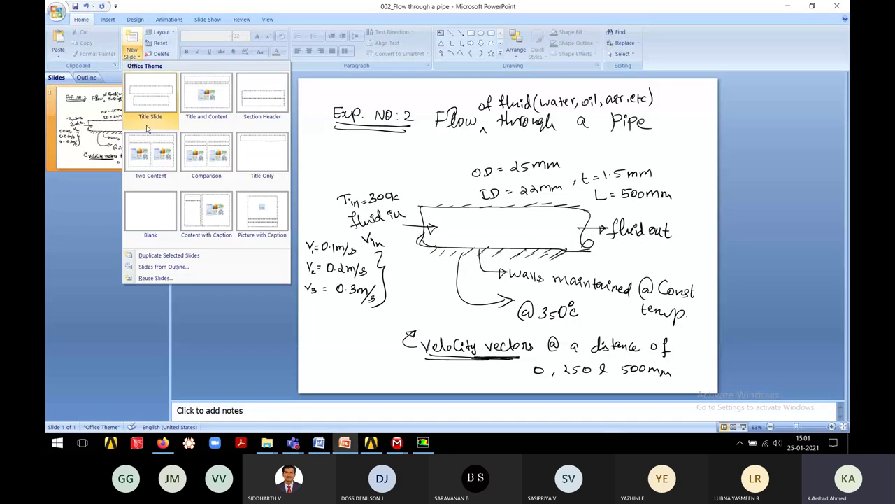
{"action": "left_click", "coordinate": [152, 204]}
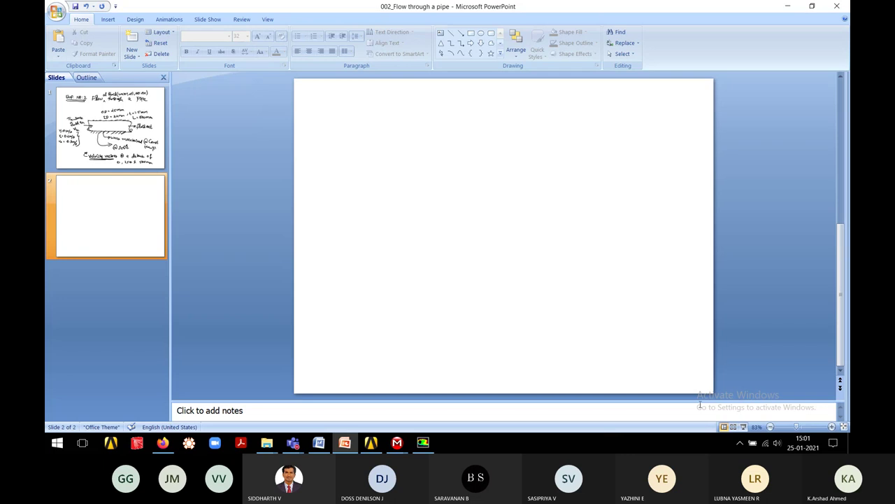
{"action": "left_click", "coordinate": [747, 427]}
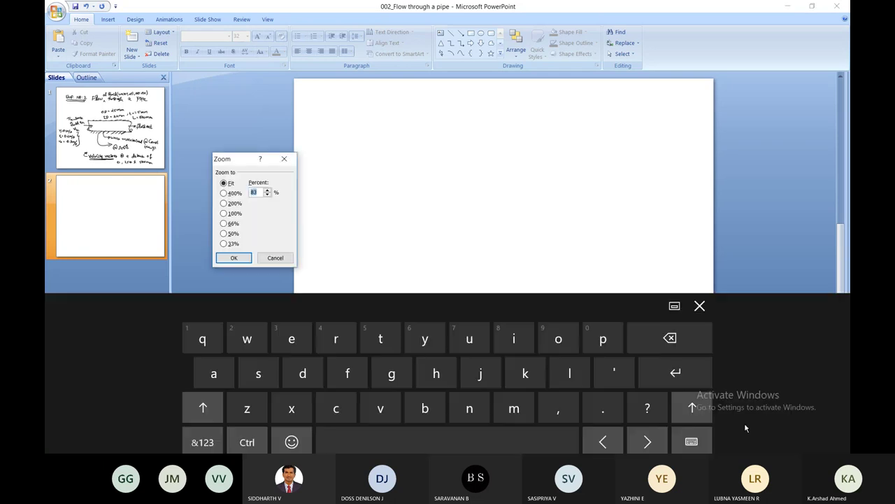
{"action": "left_click", "coordinate": [273, 258]}
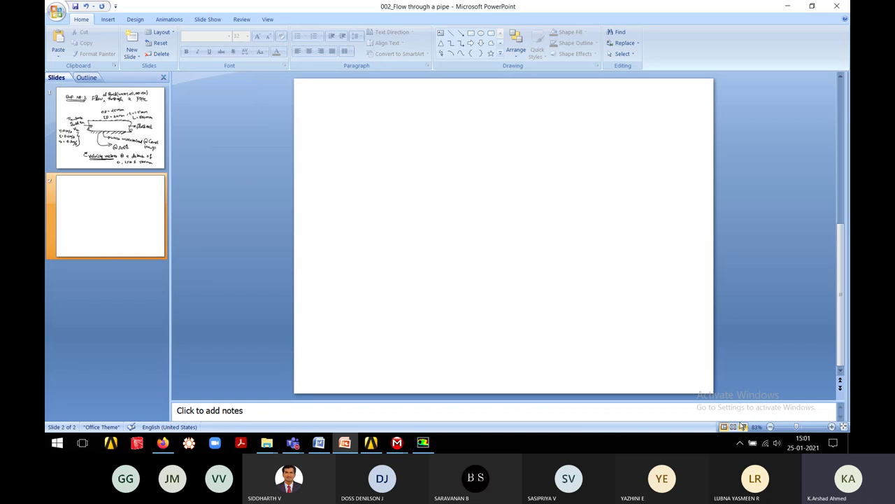
{"action": "left_click", "coordinate": [743, 427]}
{"action": "left_click", "coordinate": [170, 446]}
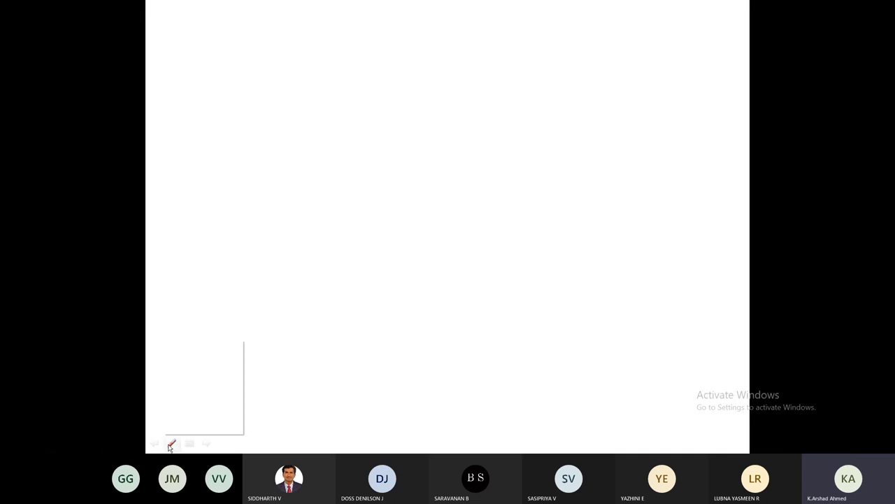
{"action": "left_click", "coordinate": [198, 356]}
Handwrite the velocity V = 0.1 m/s and, below it, the Reynolds number formula Re = ρVd/μ
{"action": "mouse_move", "coordinate": [251, 66]}
{"action": "left_mouse_down"}
{"action": "mouse_move", "coordinate": [262, 89]}
{"action": "mouse_move", "coordinate": [272, 66]}
{"action": "mouse_move", "coordinate": [305, 74]}
{"action": "left_mouse_up"}
{"action": "left_click_drag", "start_coordinate": [295, 79], "coordinate": [356, 85]}
{"action": "left_click", "coordinate": [342, 78]}
{"action": "mouse_move", "coordinate": [361, 79]}
{"action": "left_mouse_down"}
{"action": "mouse_move", "coordinate": [366, 73]}
{"action": "mouse_move", "coordinate": [384, 90]}
{"action": "mouse_move", "coordinate": [394, 84]}
{"action": "left_mouse_up"}
{"action": "mouse_move", "coordinate": [292, 135]}
{"action": "left_mouse_down"}
{"action": "mouse_move", "coordinate": [293, 157]}
{"action": "mouse_move", "coordinate": [288, 137]}
{"action": "mouse_move", "coordinate": [300, 153]}
{"action": "mouse_move", "coordinate": [321, 151]}
{"action": "left_mouse_up"}
{"action": "mouse_move", "coordinate": [338, 140]}
{"action": "left_mouse_down"}
{"action": "mouse_move", "coordinate": [381, 145]}
{"action": "mouse_move", "coordinate": [385, 122]}
{"action": "mouse_move", "coordinate": [423, 124]}
{"action": "mouse_move", "coordinate": [452, 140]}
{"action": "left_mouse_up"}
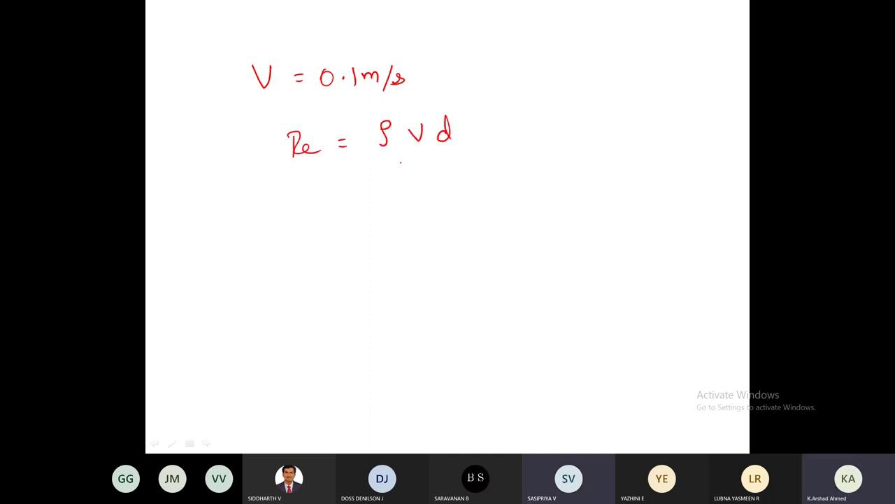
{"action": "left_click_drag", "start_coordinate": [382, 161], "coordinate": [467, 149]}
{"action": "mouse_move", "coordinate": [417, 170]}
{"action": "left_mouse_down"}
{"action": "mouse_move", "coordinate": [410, 192]}
{"action": "mouse_move", "coordinate": [431, 168]}
{"action": "left_mouse_up"}
Write the Reynolds number's substituted numerator as 1000 × 0.1 × 0.023 beside the formula
{"action": "left_click_drag", "start_coordinate": [523, 112], "coordinate": [525, 127]}
{"action": "mouse_move", "coordinate": [535, 117]}
{"action": "left_mouse_down"}
{"action": "mouse_move", "coordinate": [533, 126]}
{"action": "mouse_move", "coordinate": [541, 116]}
{"action": "left_mouse_up"}
{"action": "left_click_drag", "start_coordinate": [548, 117], "coordinate": [554, 118]}
{"action": "left_click_drag", "start_coordinate": [559, 119], "coordinate": [564, 118]}
{"action": "mouse_move", "coordinate": [574, 116]}
{"action": "left_mouse_down"}
{"action": "mouse_move", "coordinate": [582, 127]}
{"action": "mouse_move", "coordinate": [575, 130]}
{"action": "mouse_move", "coordinate": [603, 117]}
{"action": "mouse_move", "coordinate": [650, 127]}
{"action": "left_mouse_up"}
{"action": "left_click", "coordinate": [637, 128]}
{"action": "mouse_move", "coordinate": [651, 111]}
{"action": "left_mouse_down"}
{"action": "mouse_move", "coordinate": [638, 130]}
{"action": "mouse_move", "coordinate": [660, 117]}
{"action": "mouse_move", "coordinate": [713, 121]}
{"action": "left_mouse_up"}
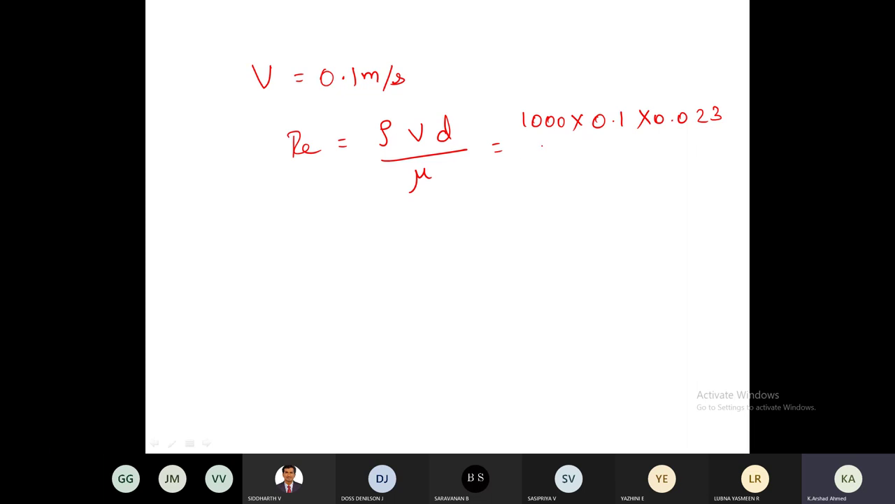
Draw the fraction line under the numerator and write 1.01 × 10⁻⁵ as the denominator
{"action": "left_click_drag", "start_coordinate": [538, 145], "coordinate": [717, 129]}
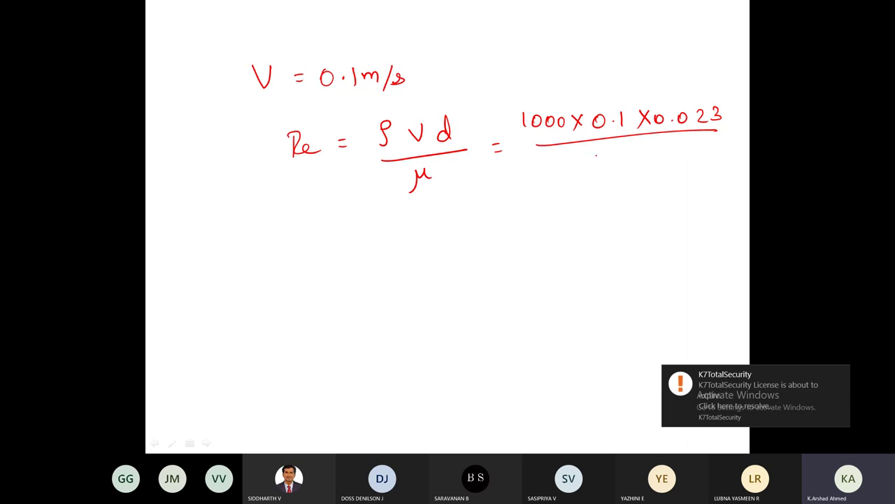
{"action": "mouse_move", "coordinate": [584, 148]}
{"action": "left_mouse_down"}
{"action": "mouse_move", "coordinate": [583, 163]}
{"action": "mouse_move", "coordinate": [602, 153]}
{"action": "mouse_move", "coordinate": [613, 162]}
{"action": "left_mouse_up"}
{"action": "left_click", "coordinate": [591, 160]}
{"action": "mouse_move", "coordinate": [624, 151]}
{"action": "left_mouse_down"}
{"action": "mouse_move", "coordinate": [634, 159]}
{"action": "mouse_move", "coordinate": [623, 163]}
{"action": "mouse_move", "coordinate": [645, 162]}
{"action": "left_mouse_up"}
{"action": "left_click_drag", "start_coordinate": [657, 149], "coordinate": [677, 150]}
{"action": "left_click_drag", "start_coordinate": [680, 139], "coordinate": [693, 138]}
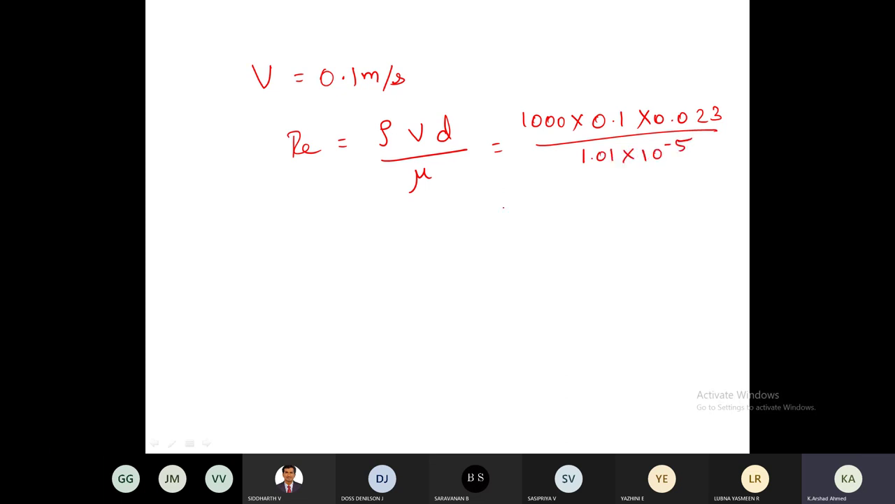
Add an equals sign beneath the fraction, then end the slide show and keep the ink annotations
{"action": "left_click_drag", "start_coordinate": [521, 207], "coordinate": [529, 207]}
{"action": "left_click_drag", "start_coordinate": [523, 212], "coordinate": [531, 212]}
{"action": "right_click", "coordinate": [524, 213]}
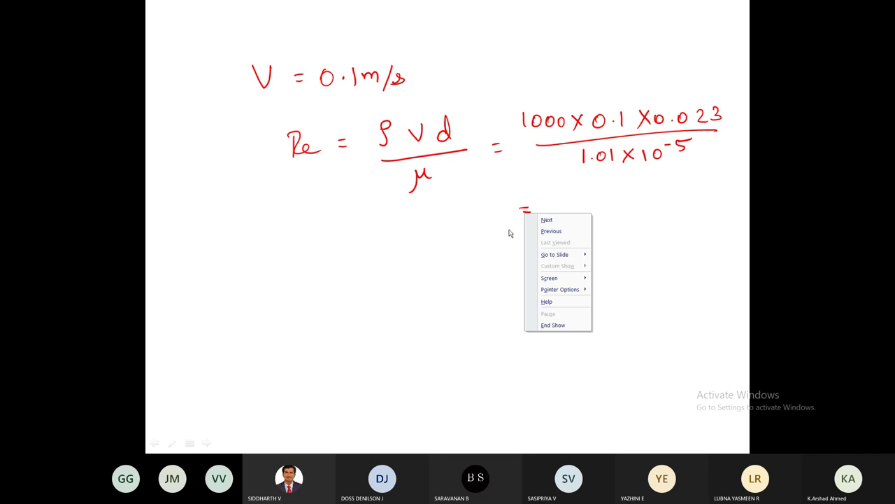
{"action": "left_click", "coordinate": [592, 216]}
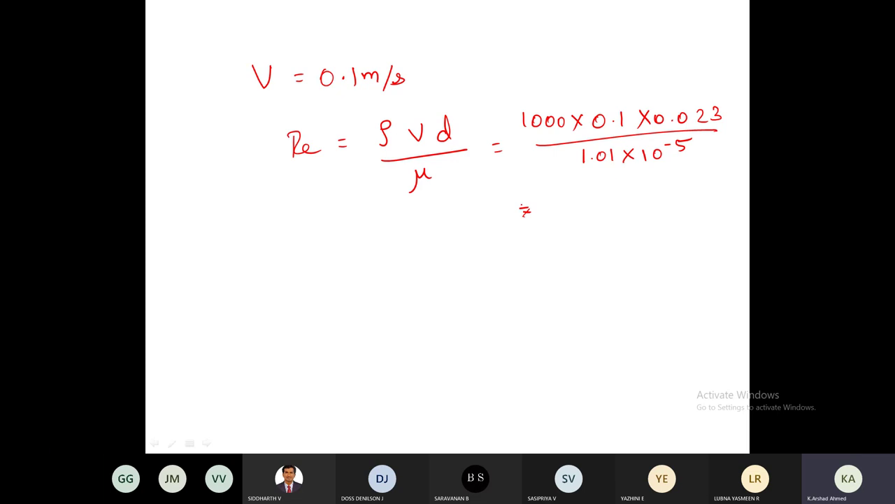
{"action": "right_click", "coordinate": [501, 200]}
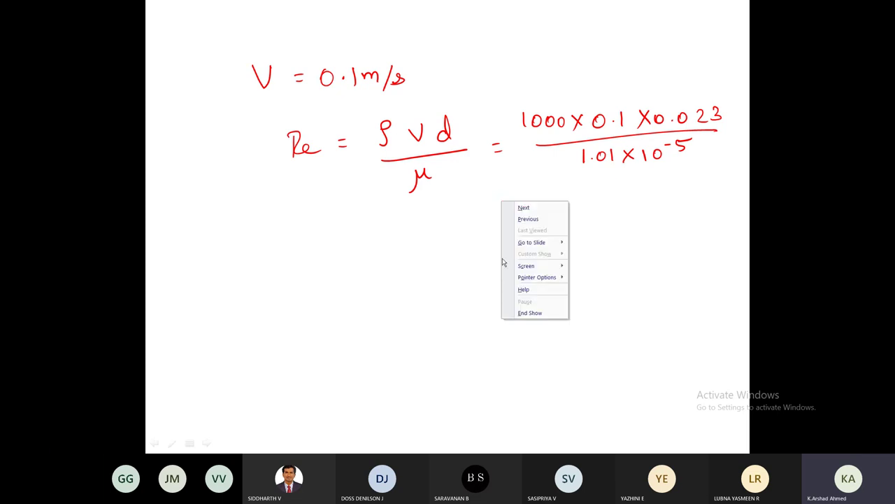
{"action": "left_click", "coordinate": [518, 313]}
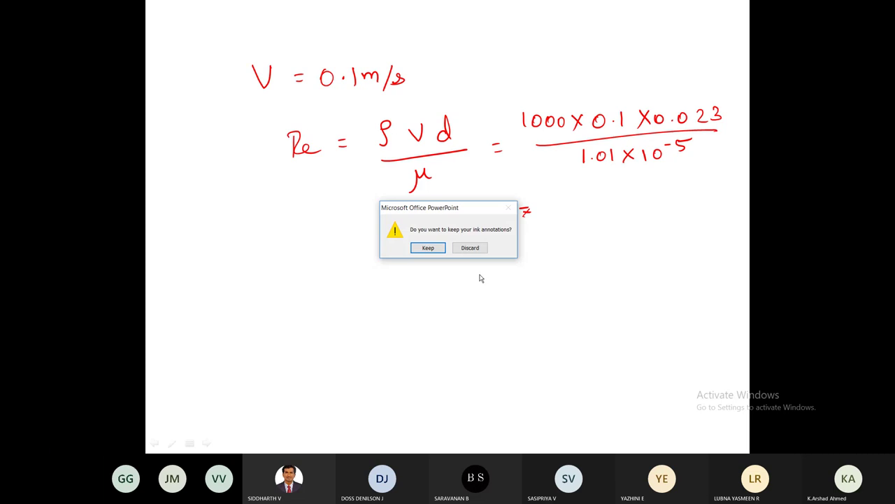
{"action": "left_click", "coordinate": [428, 248]}
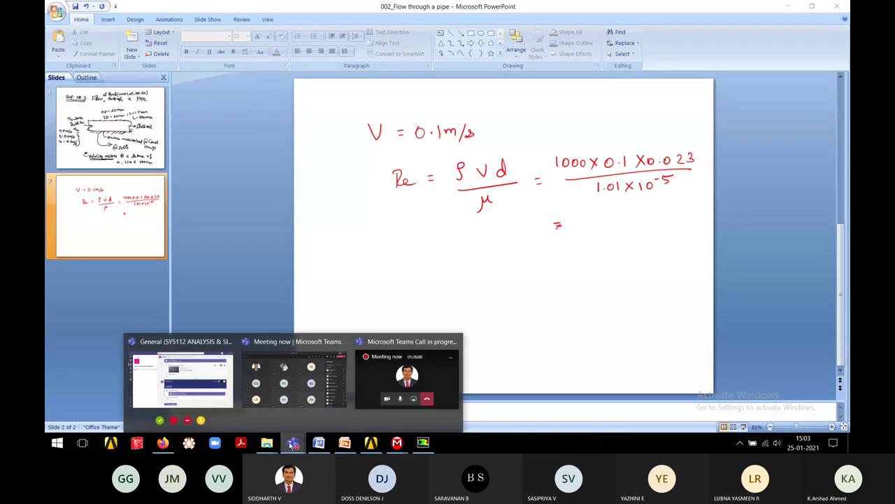
Switch to the Teams meeting to check the participants list, then return to the PowerPoint slide
{"action": "left_click", "coordinate": [321, 406]}
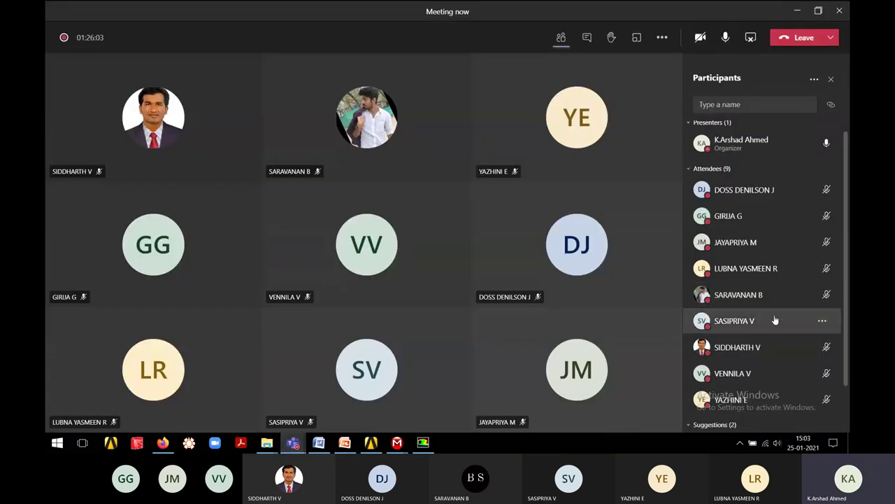
{"action": "scroll", "coordinate": [774, 319], "scroll_direction": "down", "scroll_amount": 2}
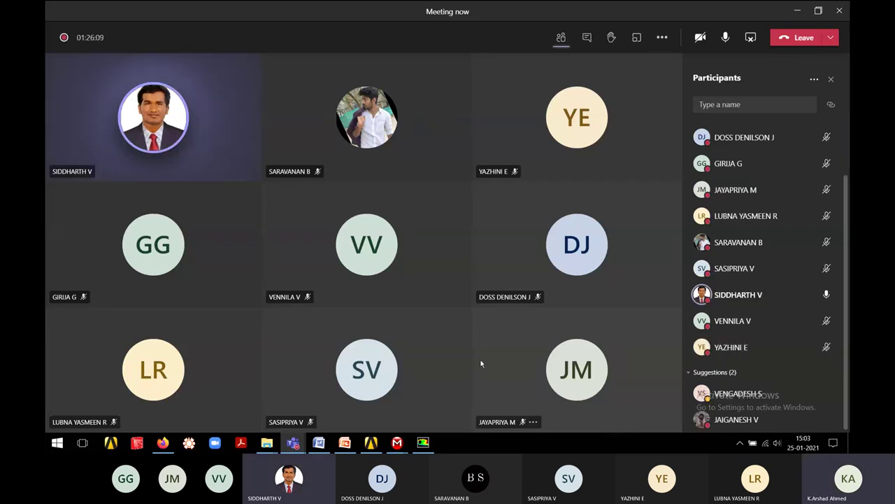
{"action": "left_click", "coordinate": [344, 442]}
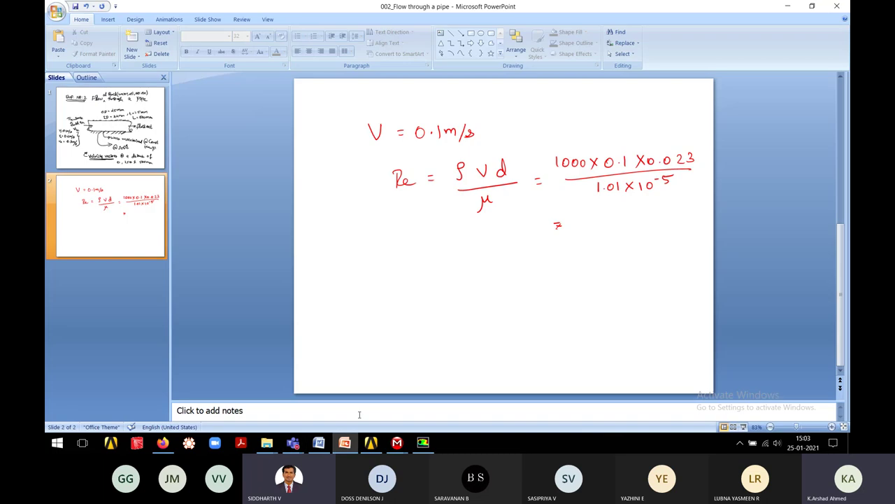
{"action": "left_click", "coordinate": [743, 427]}
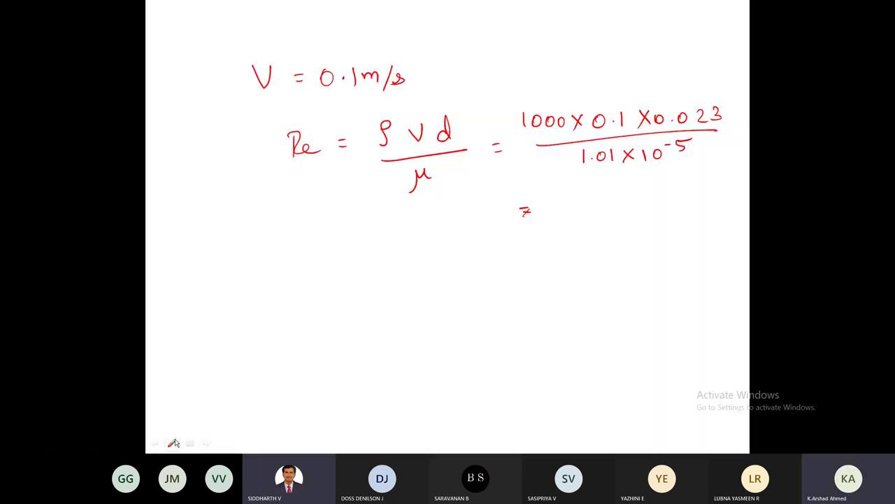
{"action": "left_click", "coordinate": [174, 443]}
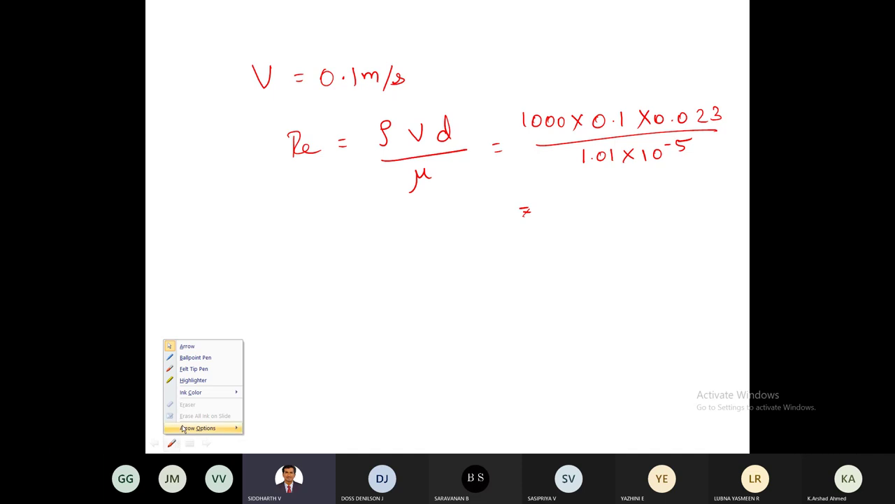
{"action": "left_click", "coordinate": [194, 369]}
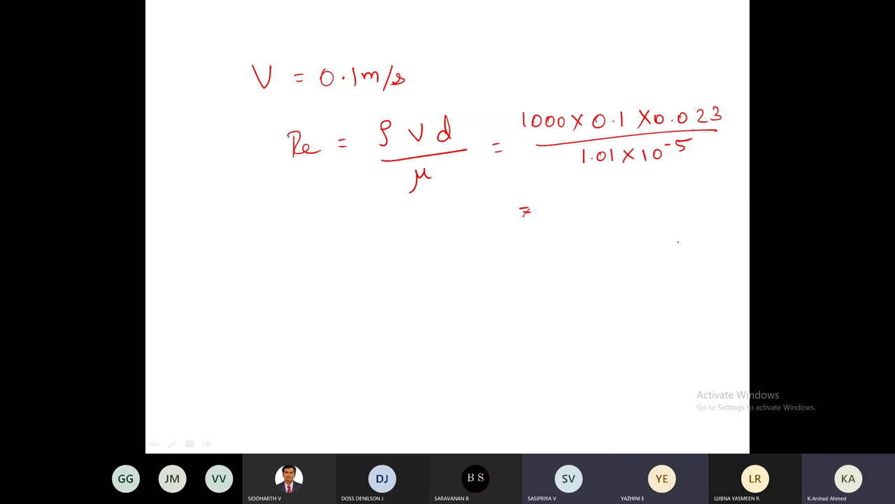
{"action": "right_click", "coordinate": [600, 259]}
{"action": "left_click", "coordinate": [613, 370]}
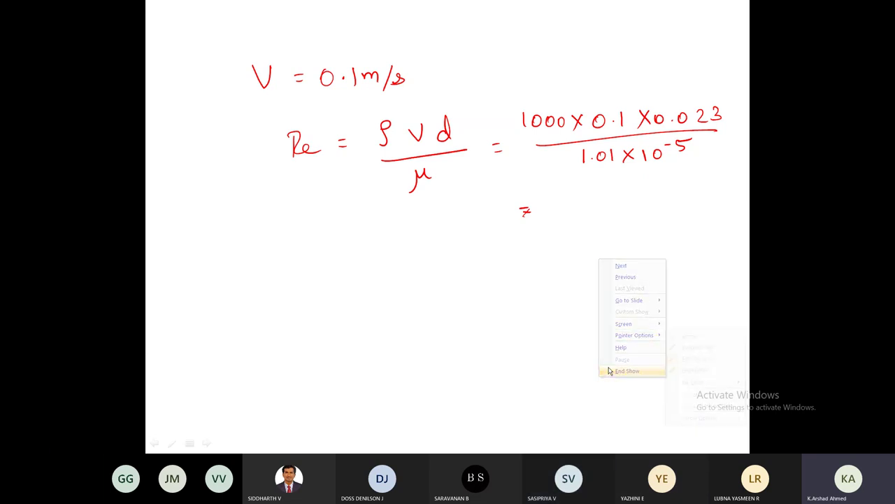
Switch to Fluent and open the Fluent material database from the settings of the fluid material air
{"action": "left_click", "coordinate": [423, 442]}
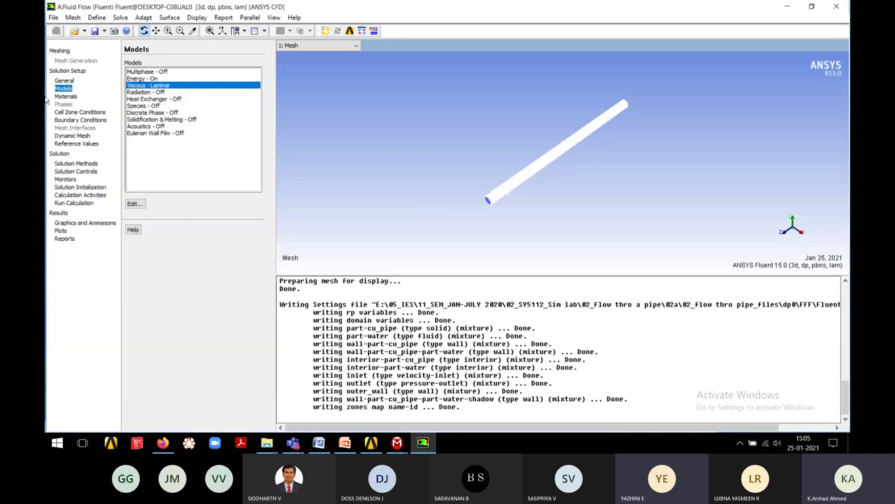
{"action": "left_click", "coordinate": [66, 96]}
{"action": "left_click", "coordinate": [161, 92]}
{"action": "double_click", "coordinate": [160, 78]}
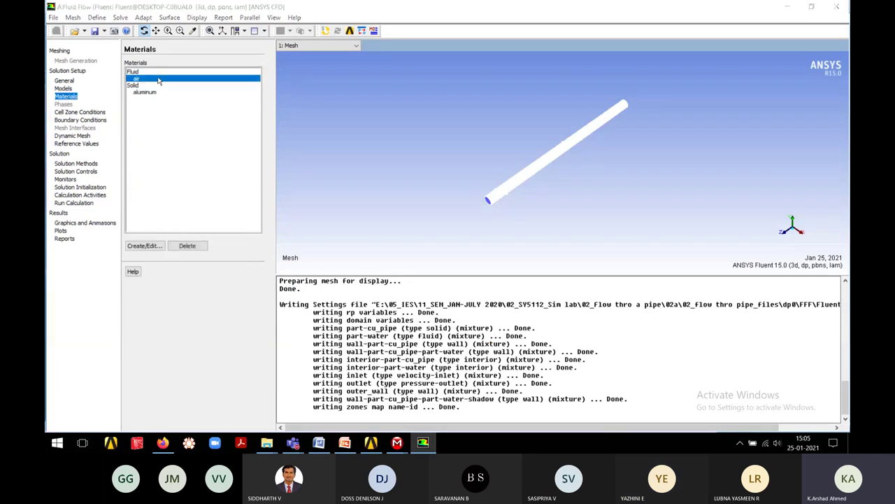
{"action": "left_click", "coordinate": [355, 178]}
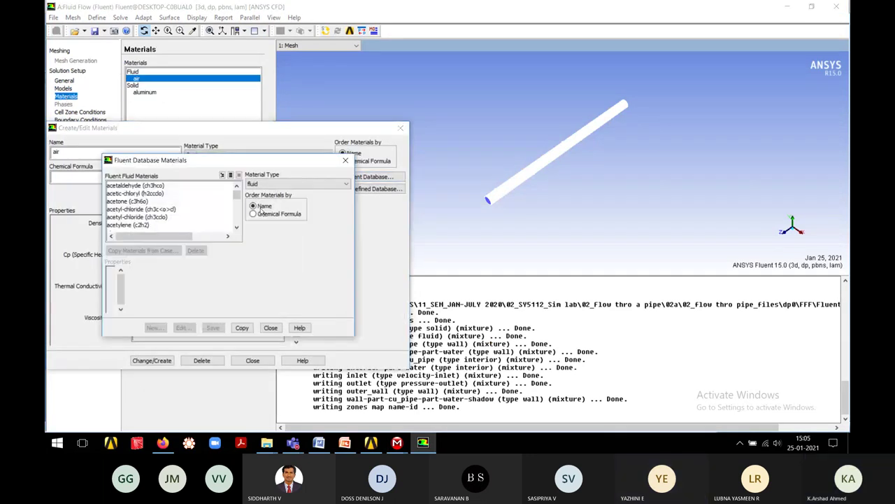
Select water-liquid (h2o<l>) among the fluid materials in the Fluent database
{"action": "left_click", "coordinate": [294, 184]}
{"action": "left_click", "coordinate": [259, 184]}
{"action": "scroll", "coordinate": [168, 210], "scroll_direction": "down", "scroll_amount": 10}
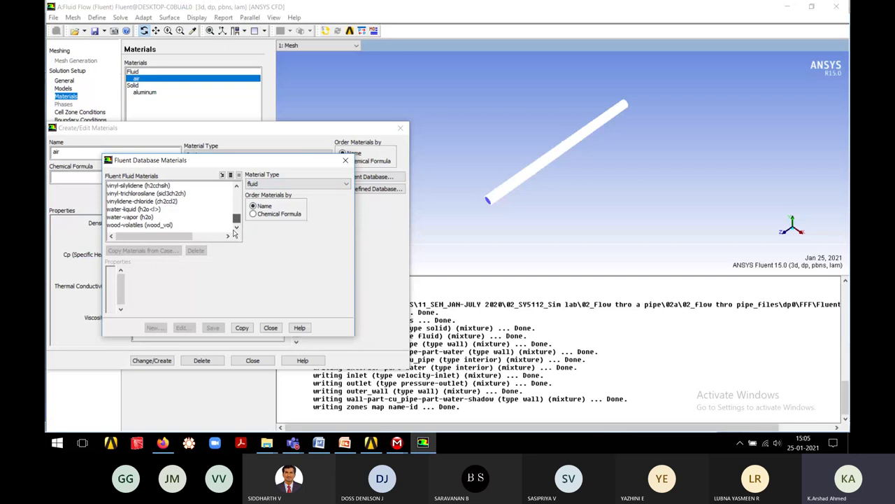
{"action": "left_click", "coordinate": [140, 220]}
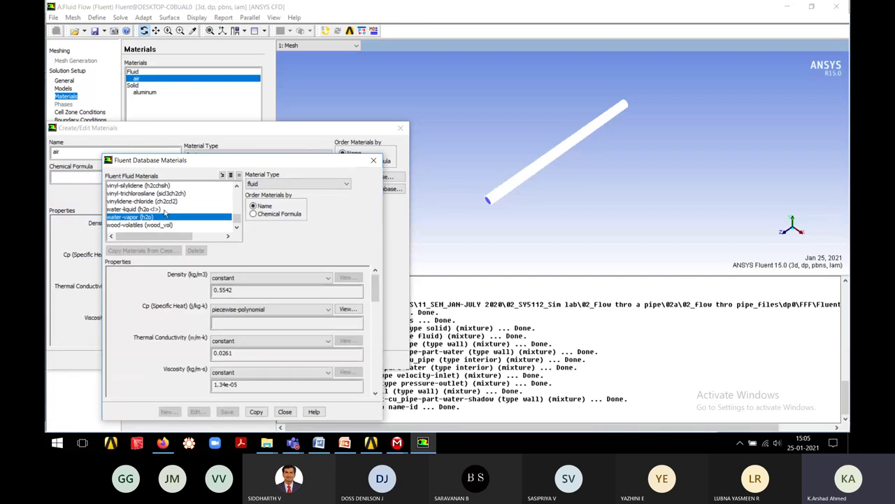
{"action": "left_click", "coordinate": [174, 217]}
{"action": "left_click", "coordinate": [161, 217]}
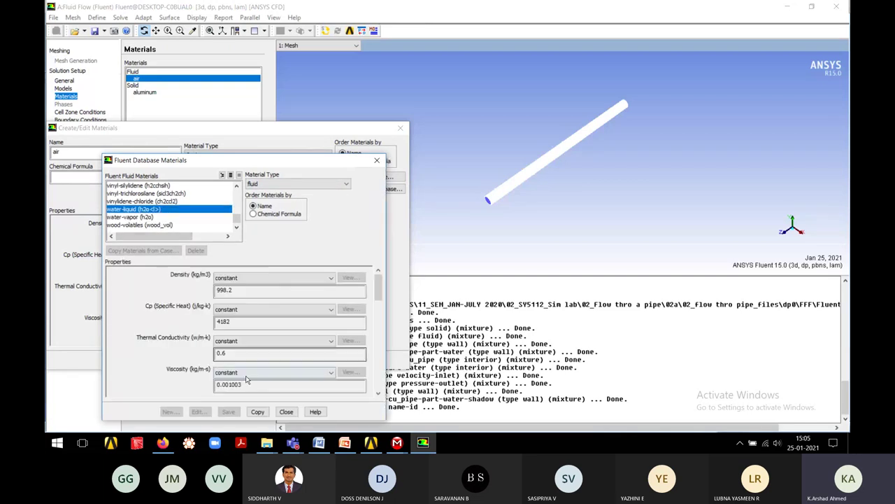
{"action": "left_click", "coordinate": [260, 412]}
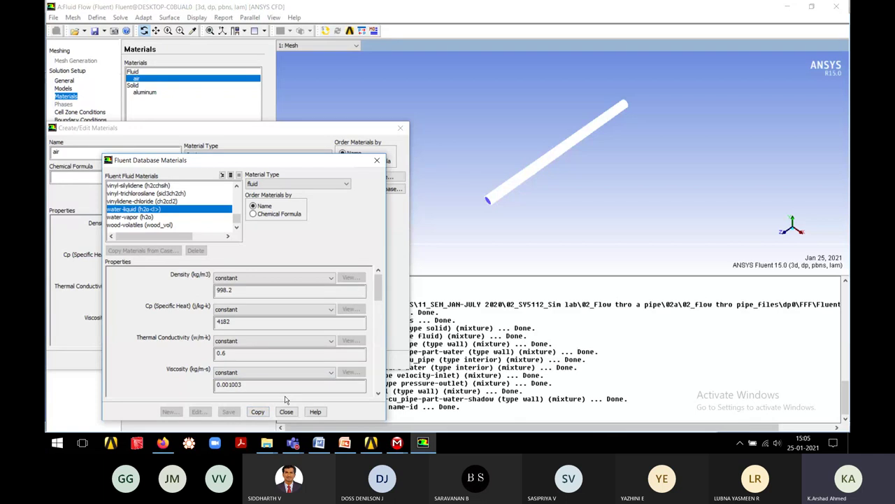
Highlight liquid water's viscosity value, then switch to the Reynolds number slide in PowerPoint and select the handwritten 10⁻⁵ in the denominator
{"action": "double_click", "coordinate": [241, 386]}
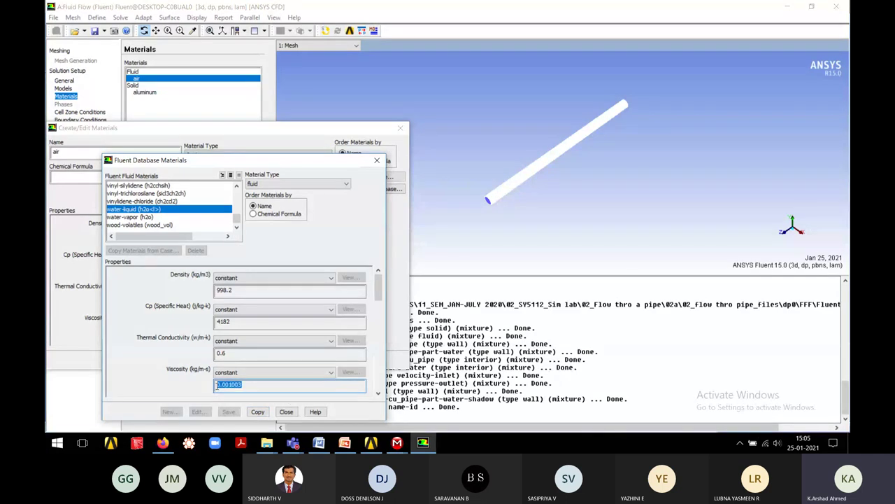
{"action": "right_click", "coordinate": [242, 385]}
{"action": "left_click", "coordinate": [252, 300]}
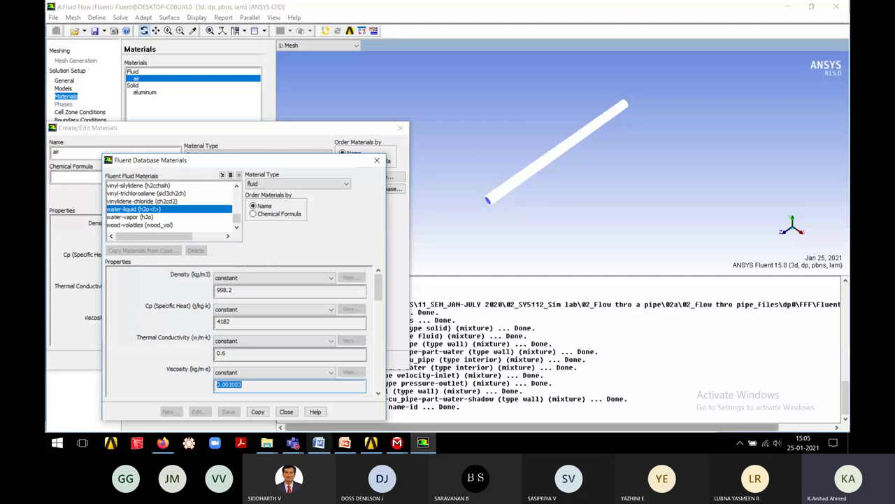
{"action": "left_click", "coordinate": [344, 443]}
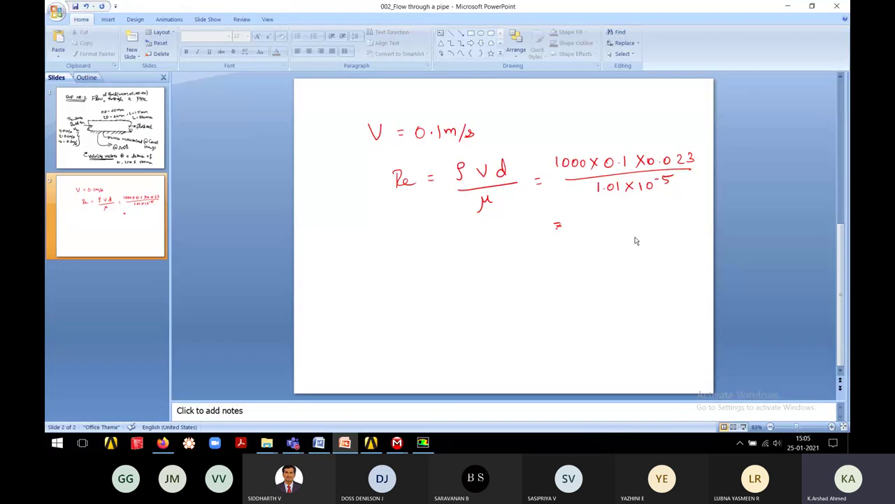
{"action": "left_click", "coordinate": [627, 188]}
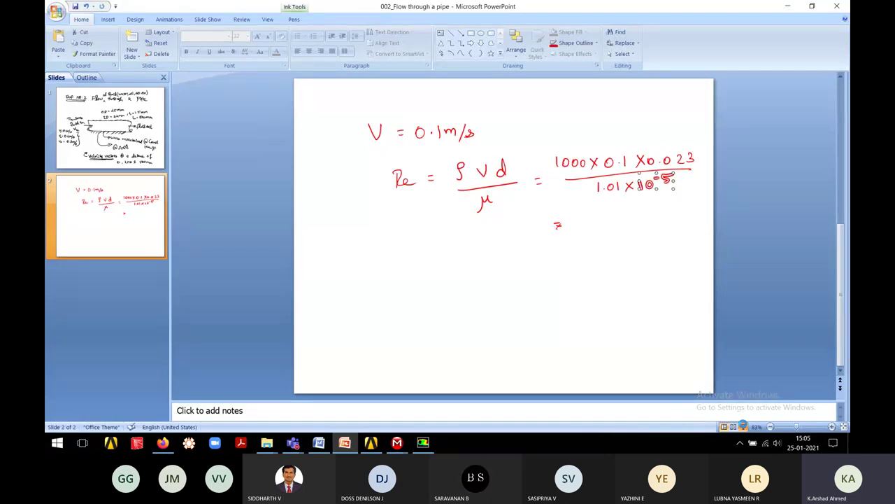
{"action": "left_click", "coordinate": [745, 426]}
{"action": "left_click", "coordinate": [171, 443]}
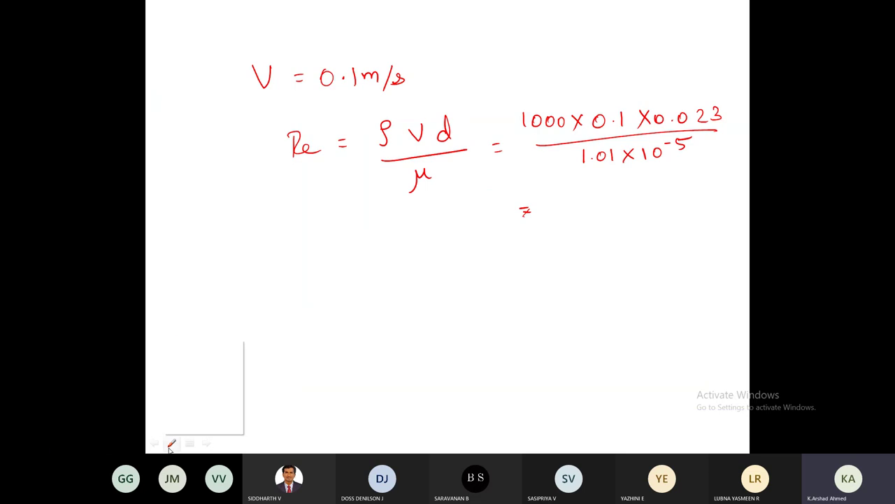
{"action": "left_click", "coordinate": [197, 372]}
{"action": "left_click", "coordinate": [171, 443]}
{"action": "right_click", "coordinate": [437, 266]}
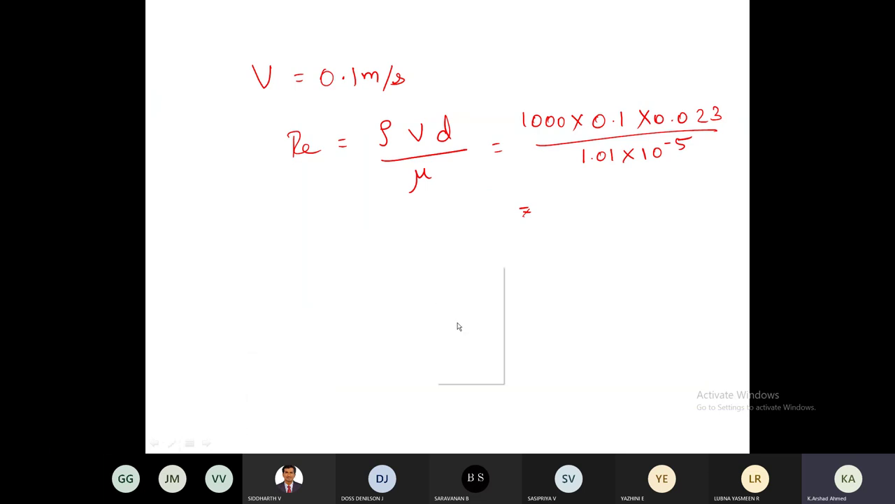
{"action": "left_click", "coordinate": [457, 376]}
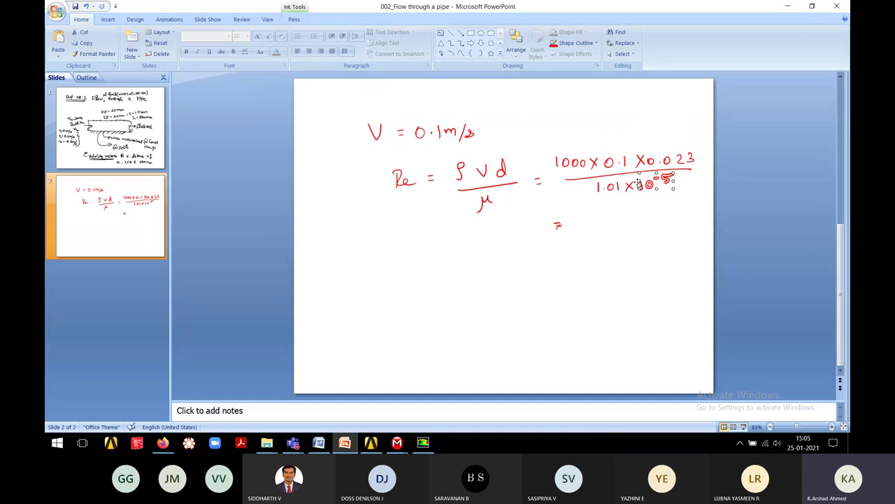
Remove the handwritten denominator 1.01 × 10⁻⁵ from the Reynolds number fraction on the slide
{"action": "key", "text": "ctrl+z"}
{"action": "key", "text": "ctrl+z"}
{"action": "key", "text": "ctrl+z"}
{"action": "key", "text": "ctrl+z"}
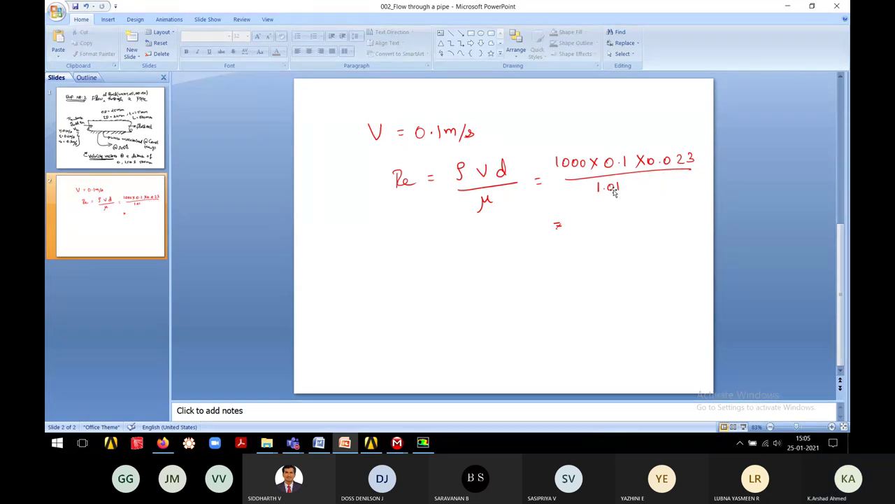
{"action": "right_click", "coordinate": [616, 203]}
{"action": "key", "text": "Escape"}
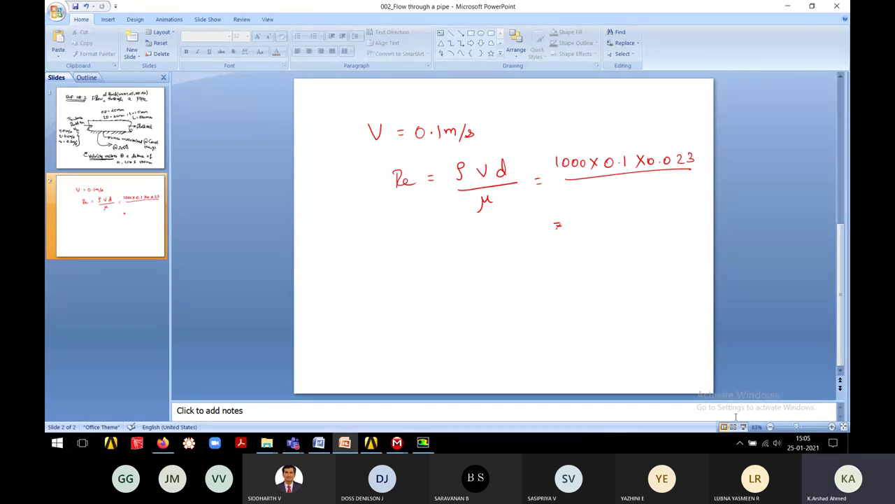
Start the slide show from the Reynolds number slide and handwrite 0.001003 as the fraction's denominator with the pen
{"action": "left_click", "coordinate": [745, 428]}
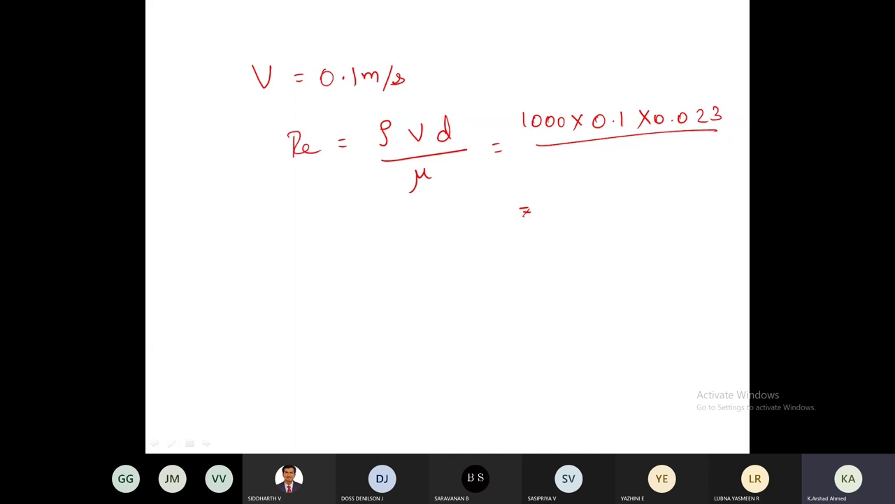
{"action": "left_click", "coordinate": [170, 444]}
{"action": "left_click", "coordinate": [187, 370]}
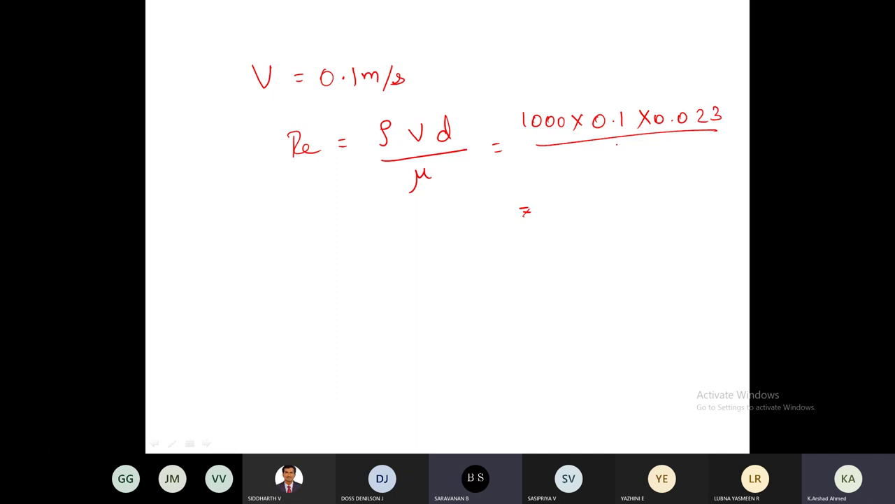
{"action": "left_click", "coordinate": [610, 156]}
{"action": "left_click_drag", "start_coordinate": [595, 155], "coordinate": [634, 149]}
{"action": "mouse_move", "coordinate": [646, 144]}
{"action": "left_mouse_down"}
{"action": "mouse_move", "coordinate": [647, 155]}
{"action": "mouse_move", "coordinate": [691, 144]}
{"action": "mouse_move", "coordinate": [684, 158]}
{"action": "left_mouse_up"}
{"action": "left_click", "coordinate": [676, 155]}
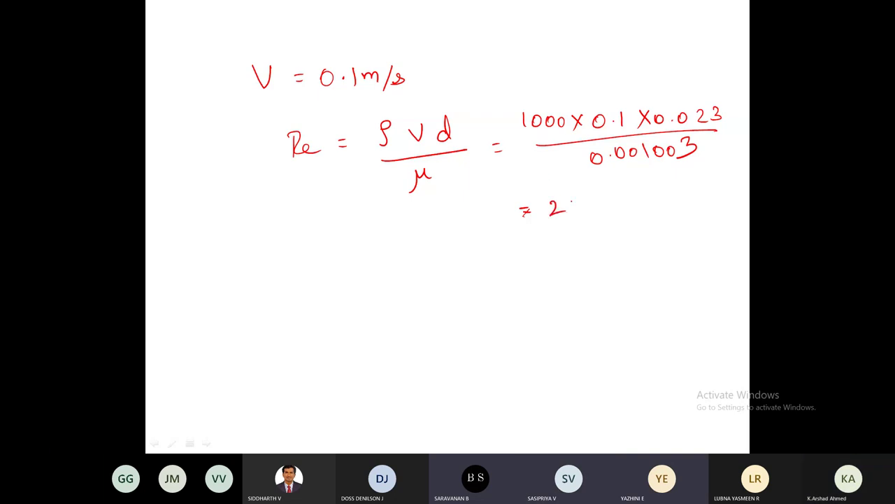
Handwrite the result 2293, label it Re and draw a box around it, removing the stray ink dot
{"action": "mouse_move", "coordinate": [571, 202]}
{"action": "left_mouse_down"}
{"action": "mouse_move", "coordinate": [588, 212]}
{"action": "mouse_move", "coordinate": [598, 195]}
{"action": "mouse_move", "coordinate": [599, 212]}
{"action": "left_mouse_up"}
{"action": "left_click_drag", "start_coordinate": [610, 195], "coordinate": [612, 212]}
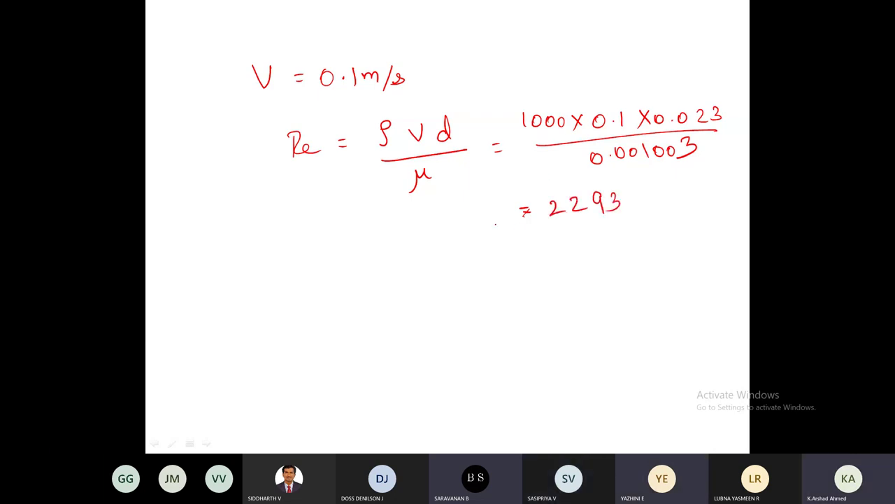
{"action": "mouse_move", "coordinate": [488, 215]}
{"action": "left_mouse_down"}
{"action": "mouse_move", "coordinate": [489, 239]}
{"action": "mouse_move", "coordinate": [498, 236]}
{"action": "left_mouse_up"}
{"action": "left_click_drag", "start_coordinate": [505, 231], "coordinate": [520, 234]}
{"action": "mouse_move", "coordinate": [464, 203]}
{"action": "left_mouse_down"}
{"action": "mouse_move", "coordinate": [480, 266]}
{"action": "mouse_move", "coordinate": [619, 160]}
{"action": "mouse_move", "coordinate": [634, 188]}
{"action": "mouse_move", "coordinate": [599, 229]}
{"action": "mouse_move", "coordinate": [511, 274]}
{"action": "mouse_move", "coordinate": [476, 262]}
{"action": "left_mouse_up"}
{"action": "left_click", "coordinate": [544, 212]}
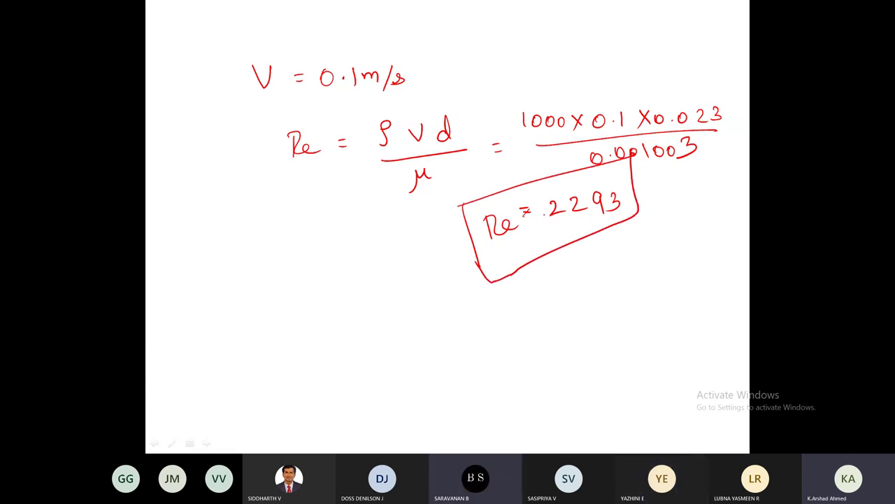
{"action": "key", "text": "ctrl+z"}
{"action": "left_click", "coordinate": [536, 230]}
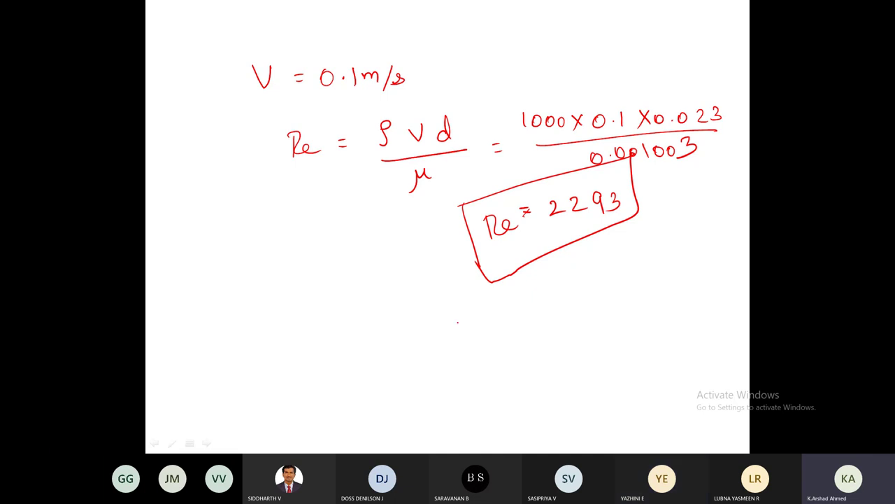
Handwrite "As Re > 2,000 flow is turbulent" below the boxed result and end the slide show, keeping the ink annotations
{"action": "mouse_move", "coordinate": [450, 316]}
{"action": "left_mouse_down"}
{"action": "mouse_move", "coordinate": [449, 336]}
{"action": "mouse_move", "coordinate": [454, 325]}
{"action": "mouse_move", "coordinate": [495, 317]}
{"action": "left_mouse_up"}
{"action": "mouse_move", "coordinate": [497, 318]}
{"action": "left_mouse_down"}
{"action": "mouse_move", "coordinate": [564, 304]}
{"action": "mouse_move", "coordinate": [575, 285]}
{"action": "left_mouse_up"}
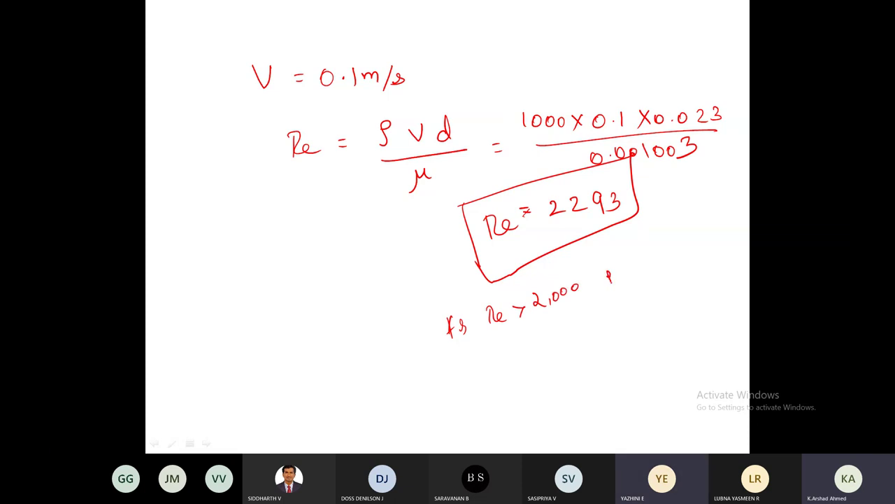
{"action": "left_click", "coordinate": [632, 278]}
{"action": "mouse_move", "coordinate": [627, 270]}
{"action": "left_mouse_down"}
{"action": "mouse_move", "coordinate": [624, 285]}
{"action": "mouse_move", "coordinate": [650, 265]}
{"action": "mouse_move", "coordinate": [666, 269]}
{"action": "left_mouse_up"}
{"action": "left_click_drag", "start_coordinate": [679, 255], "coordinate": [673, 266]}
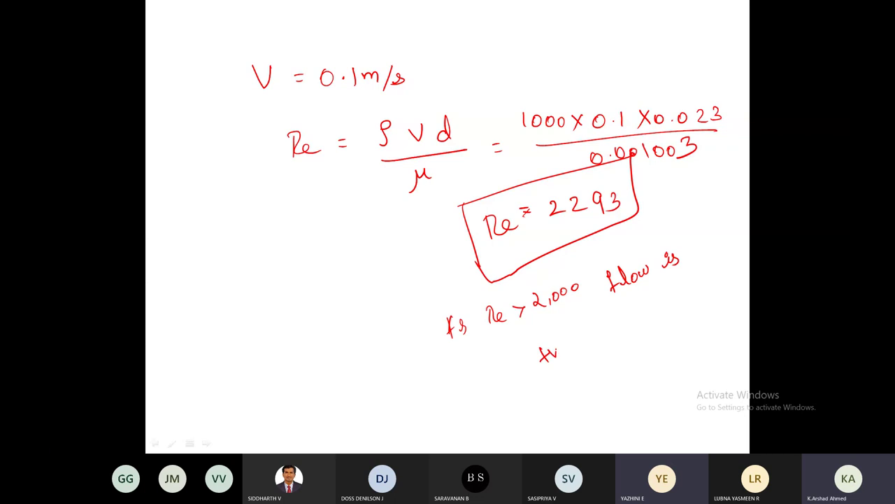
{"action": "mouse_move", "coordinate": [587, 341]}
{"action": "left_mouse_down"}
{"action": "mouse_move", "coordinate": [618, 329]}
{"action": "mouse_move", "coordinate": [625, 316]}
{"action": "left_mouse_up"}
{"action": "left_click_drag", "start_coordinate": [616, 323], "coordinate": [625, 320]}
{"action": "right_click", "coordinate": [622, 312]}
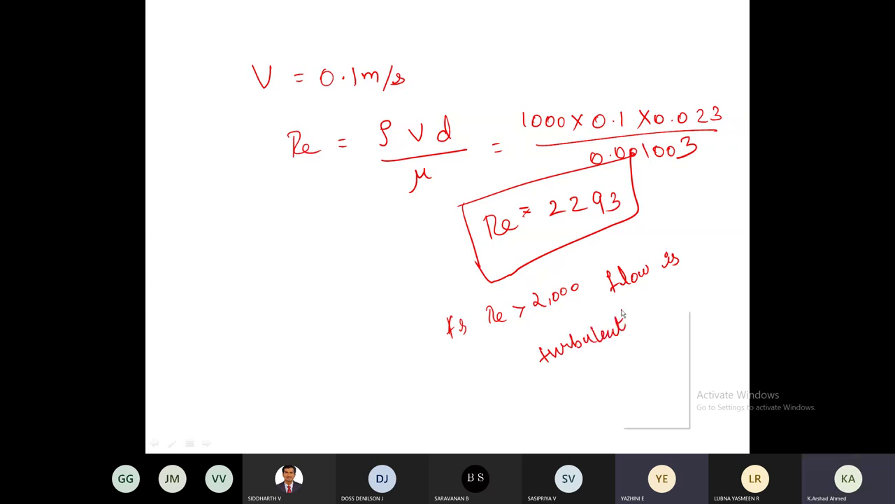
{"action": "left_click", "coordinate": [651, 422]}
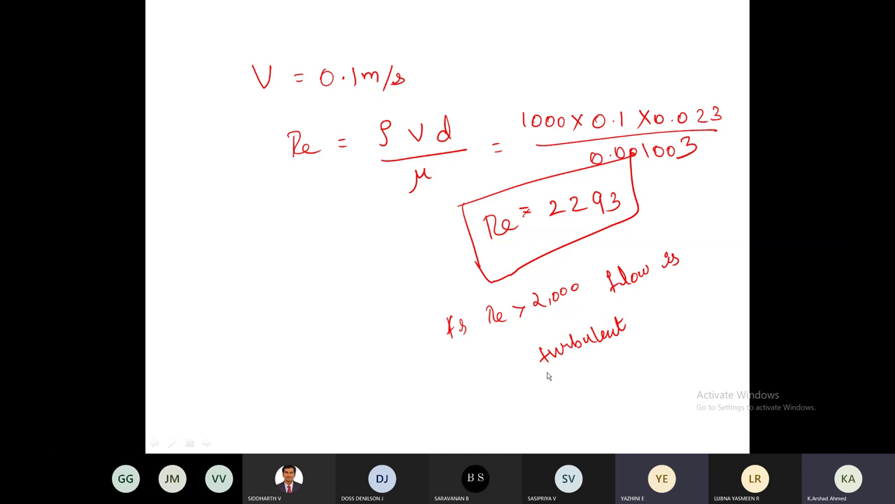
{"action": "left_click", "coordinate": [424, 248]}
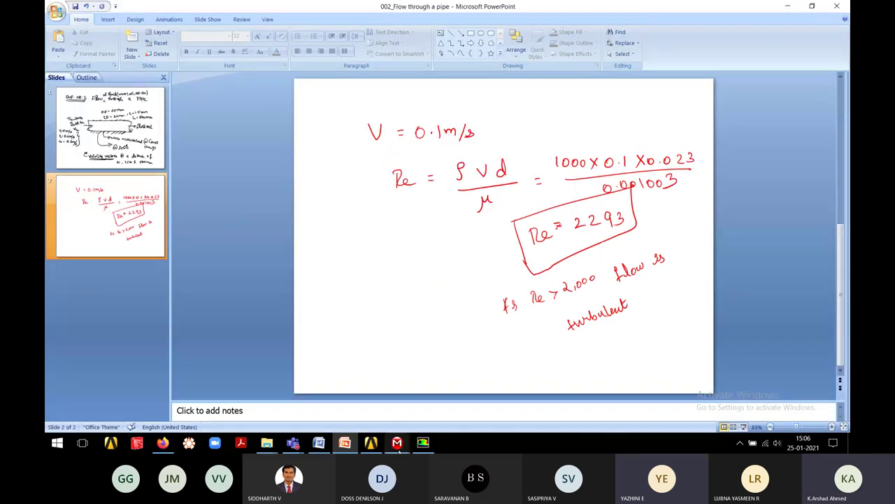
Switch to Fluent and close the Fluent database and material editing dialogs without copying a material
{"action": "mouse_move", "coordinate": [398, 442]}
{"action": "left_click", "coordinate": [339, 388]}
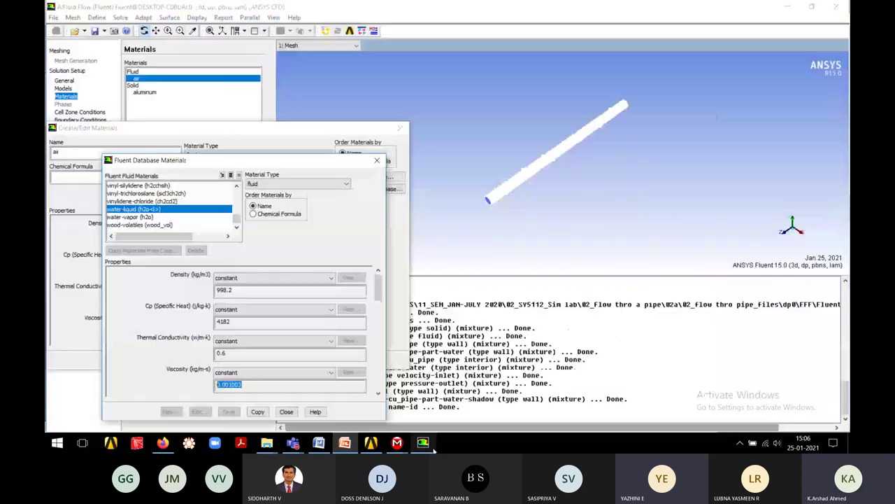
{"action": "left_click", "coordinate": [377, 160]}
{"action": "left_click", "coordinate": [400, 127]}
Check that the energy equation is enabled in the Energy model and confirm it
{"action": "left_click", "coordinate": [61, 88]}
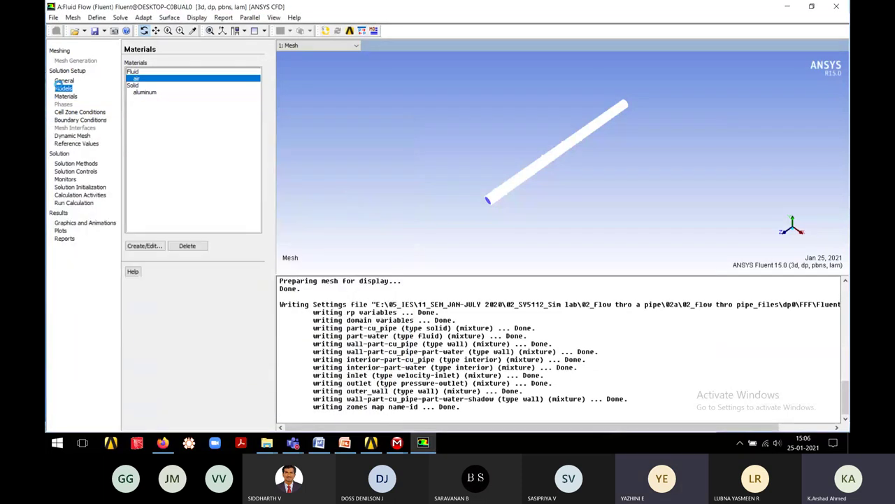
{"action": "double_click", "coordinate": [142, 77]}
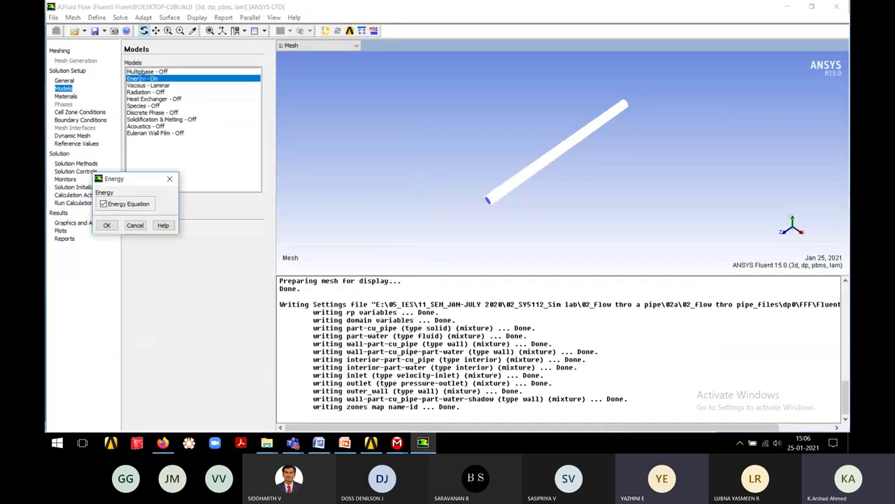
{"action": "left_click", "coordinate": [107, 224]}
Set the viscous model to k-epsilon (2 eqn), Standard, with Standard Wall Functions
{"action": "double_click", "coordinate": [160, 85]}
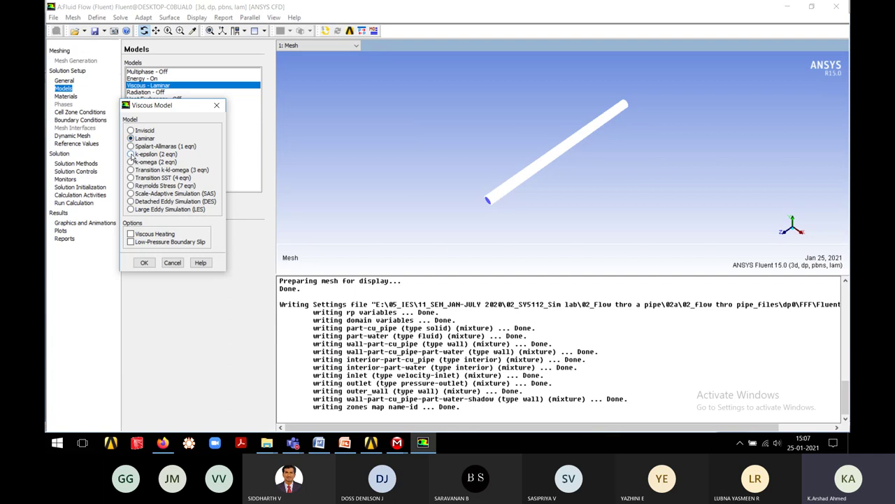
{"action": "left_click", "coordinate": [131, 154]}
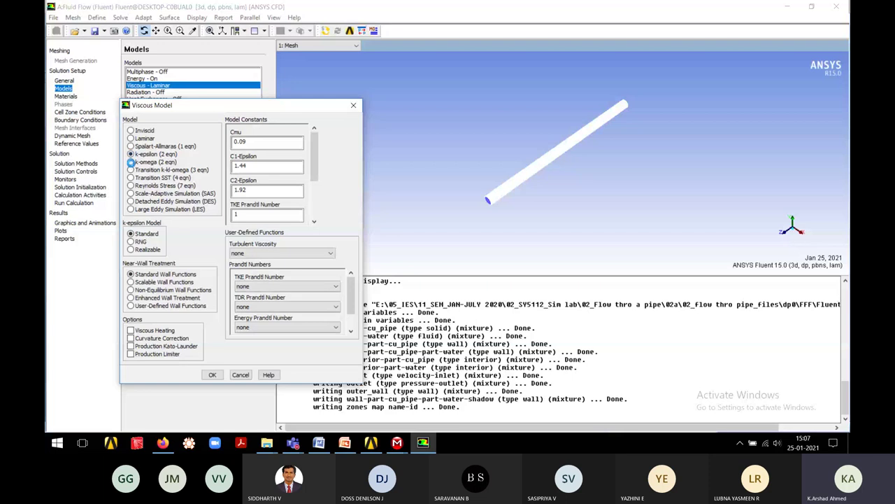
{"action": "left_click", "coordinate": [131, 162]}
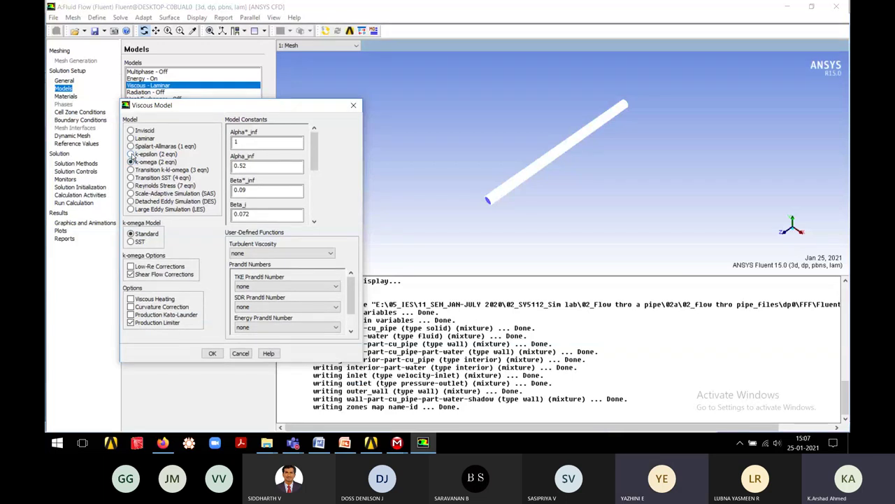
{"action": "left_click", "coordinate": [131, 154]}
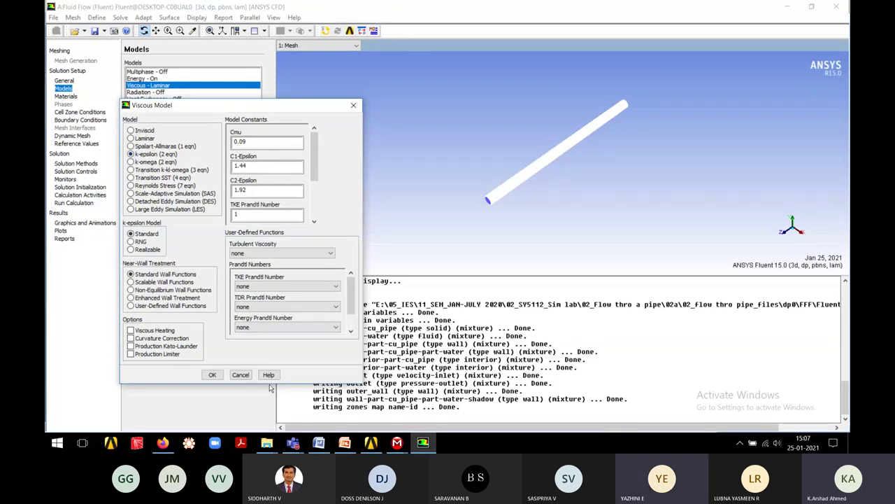
{"action": "left_click", "coordinate": [212, 374]}
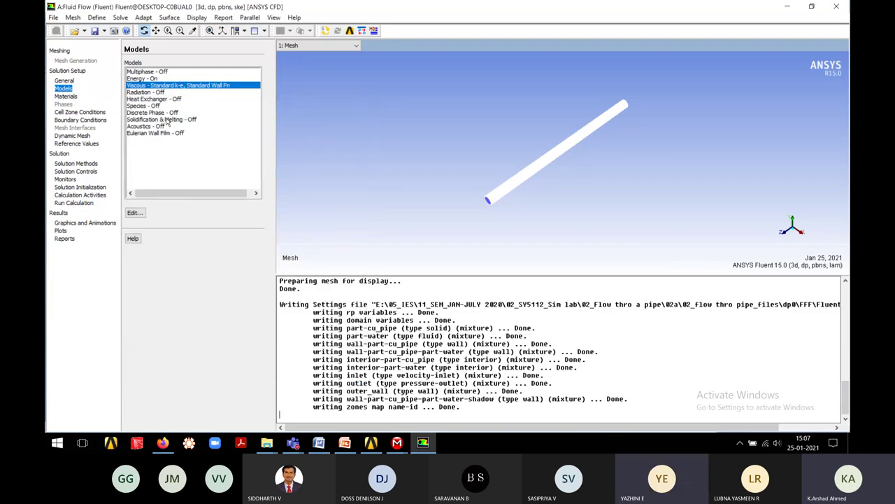
Switch to the Teams meeting to check the participants, then return to Fluent
{"action": "mouse_move", "coordinate": [293, 443]}
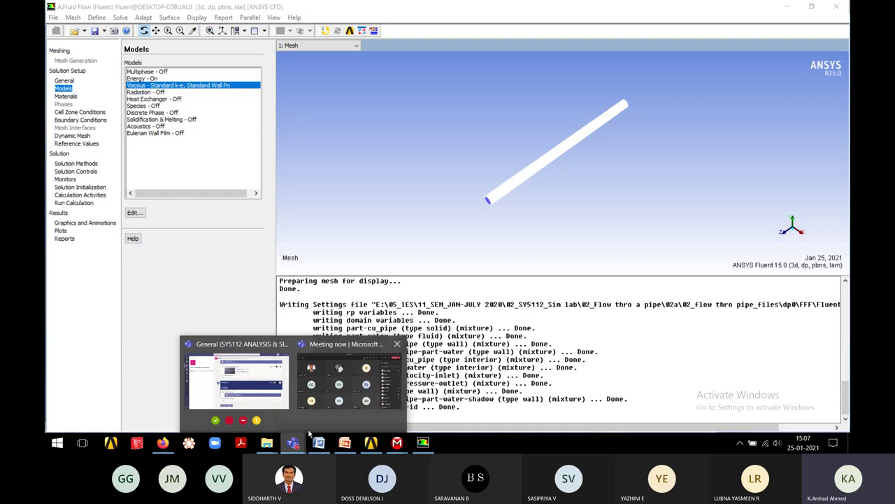
{"action": "left_click", "coordinate": [338, 363]}
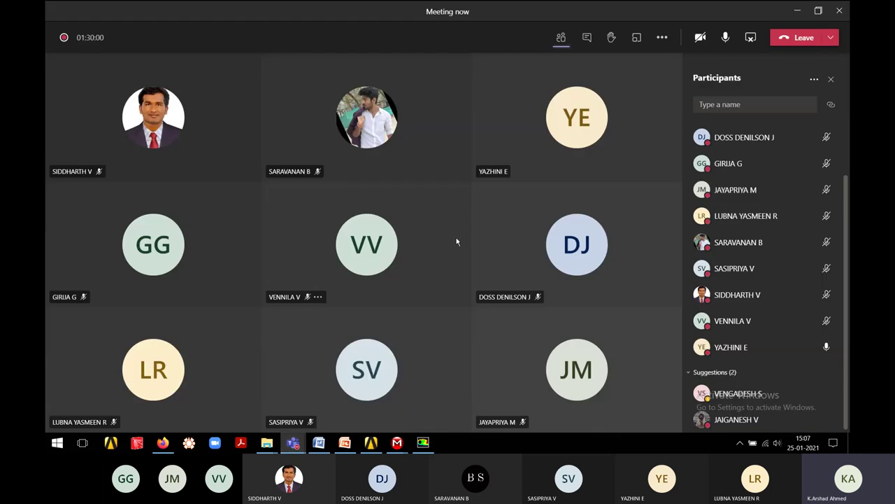
{"action": "left_click", "coordinate": [798, 11]}
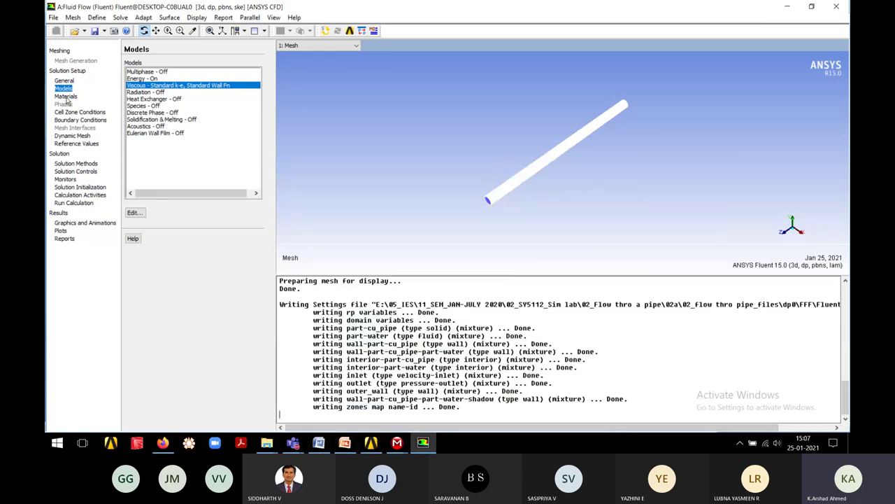
Copy the fluid material water-liquid (h2o<l>) from the Fluent database into the case materials
{"action": "left_click", "coordinate": [66, 97]}
{"action": "double_click", "coordinate": [161, 80]}
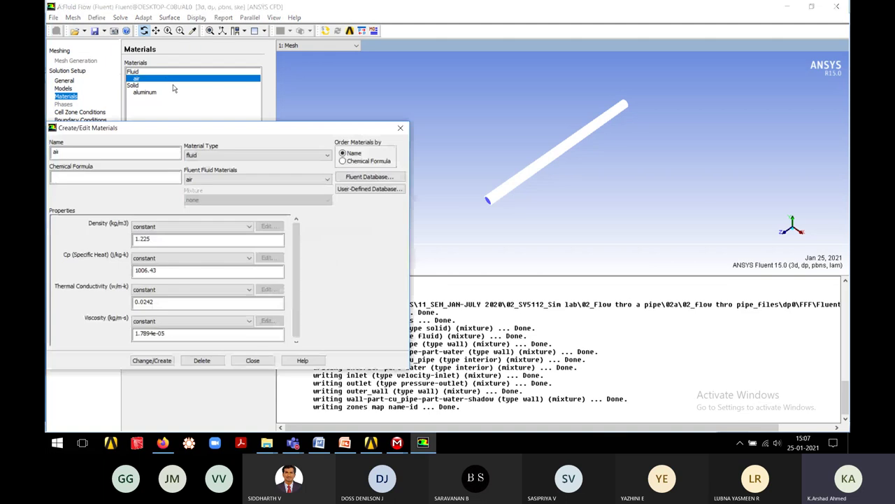
{"action": "left_click", "coordinate": [384, 176]}
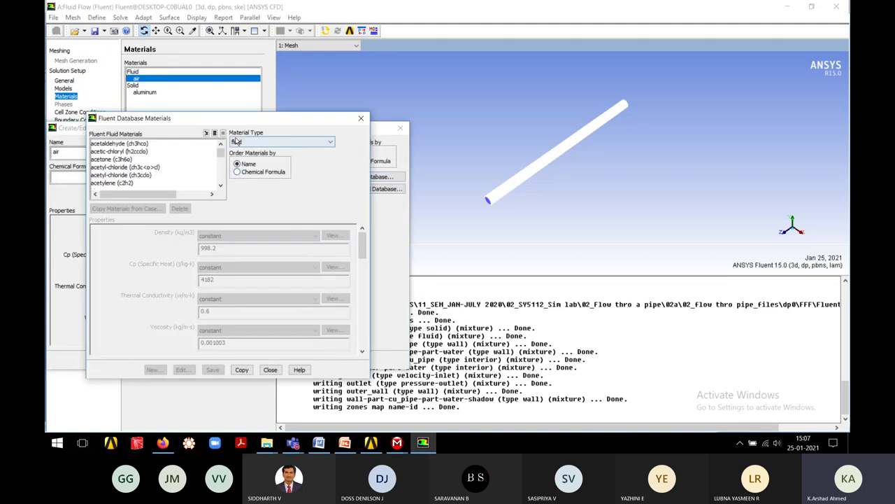
{"action": "scroll", "coordinate": [184, 184], "scroll_direction": "down", "scroll_amount": 15}
{"action": "left_click", "coordinate": [140, 169]}
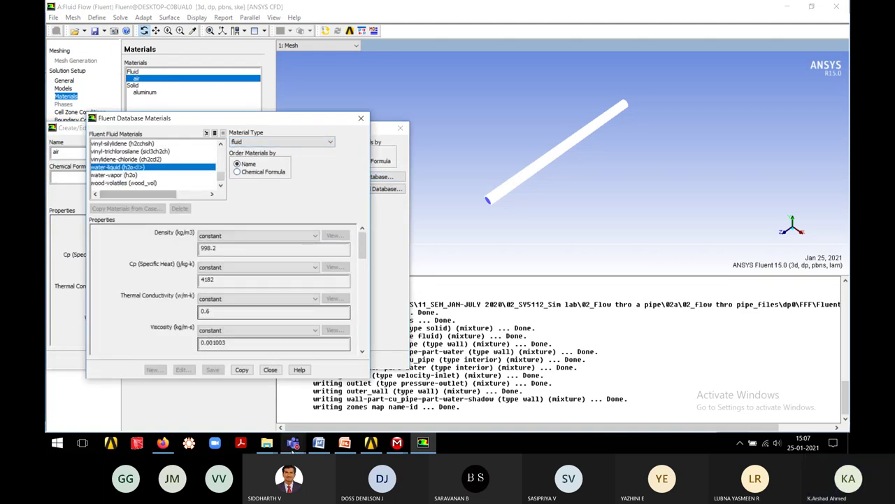
{"action": "left_click", "coordinate": [242, 369]}
{"action": "left_click", "coordinate": [264, 375]}
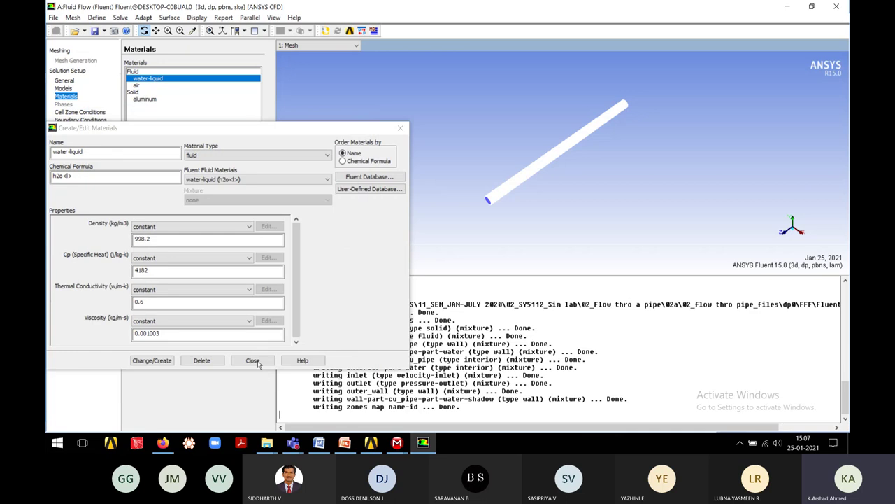
{"action": "left_click", "coordinate": [266, 372]}
Copy the solid material copper (cu) from the Fluent database into the case materials
{"action": "left_click", "coordinate": [135, 93]}
{"action": "double_click", "coordinate": [136, 96]}
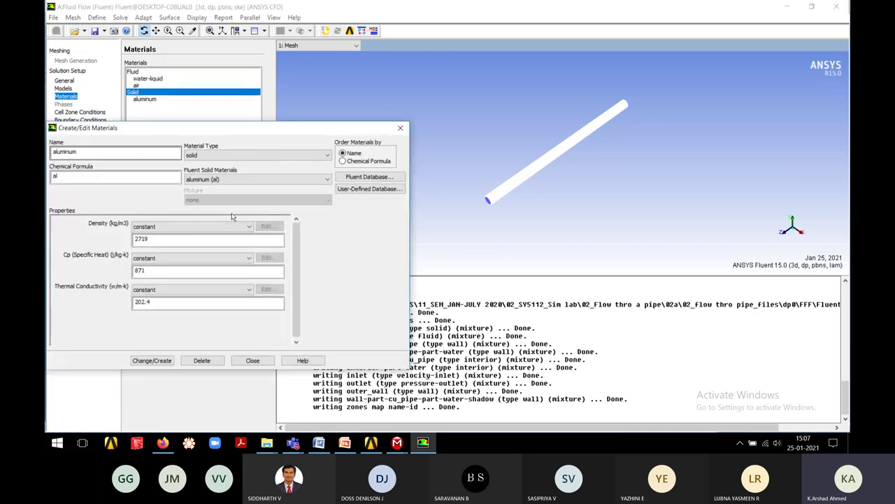
{"action": "left_click", "coordinate": [390, 176]}
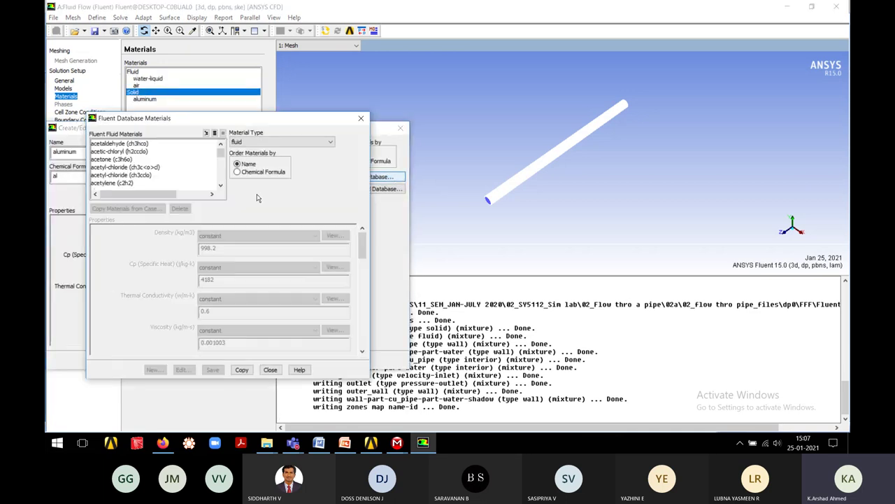
{"action": "left_click", "coordinate": [254, 142]}
{"action": "left_click", "coordinate": [245, 160]}
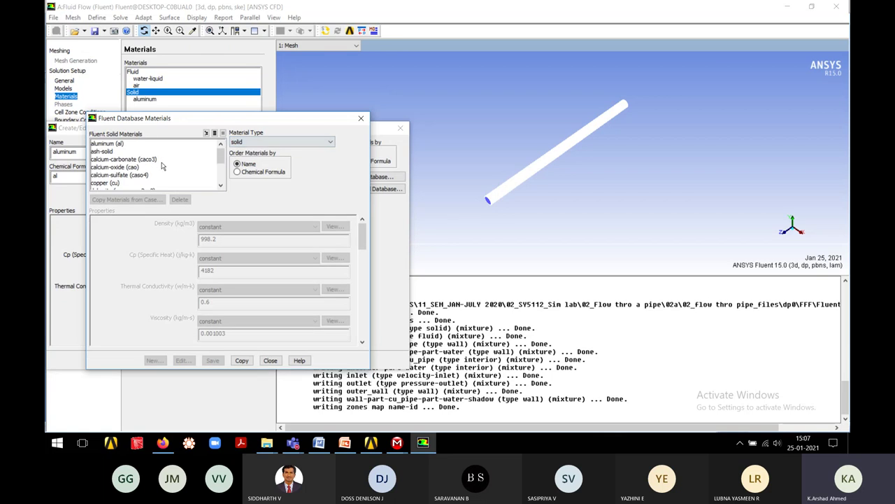
{"action": "left_click", "coordinate": [112, 183]}
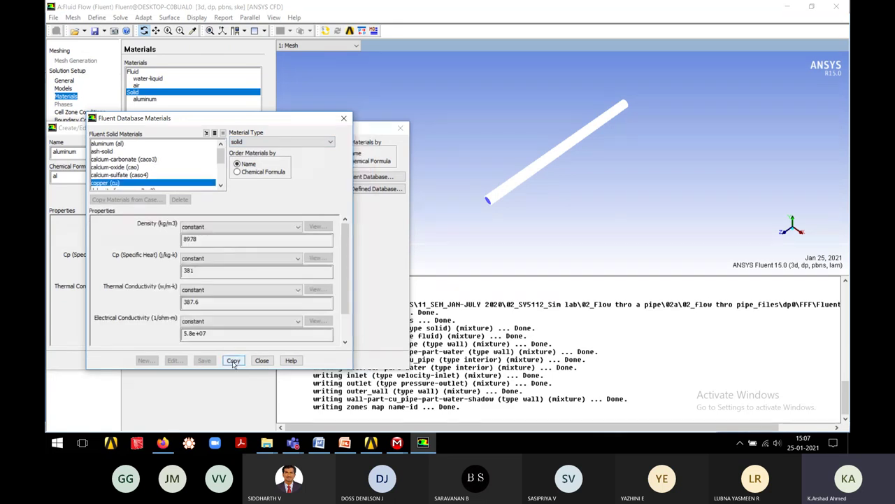
{"action": "left_click", "coordinate": [234, 360]}
{"action": "left_click", "coordinate": [258, 361]}
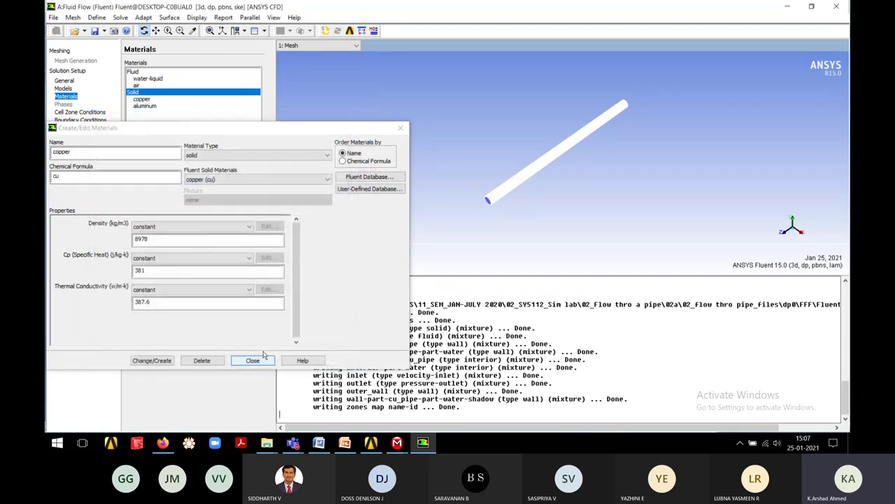
{"action": "left_click", "coordinate": [254, 360]}
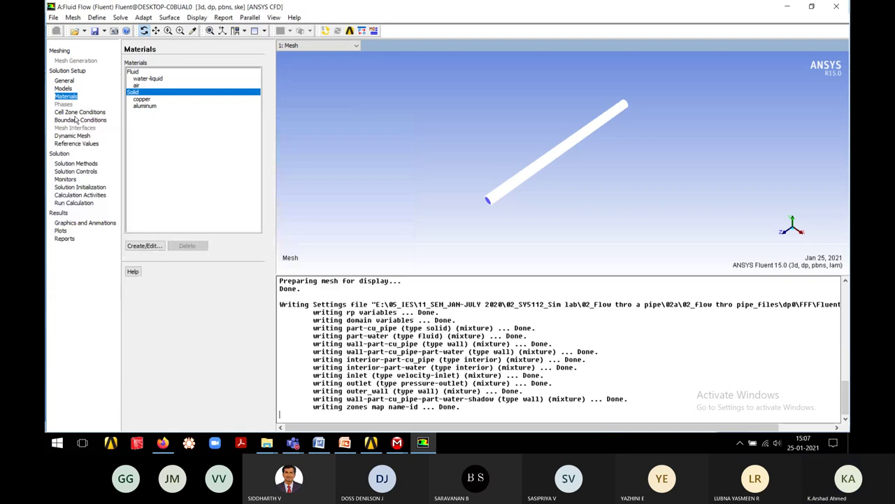
Assign copper as the material of the solid cell zone part-cu_pipe
{"action": "left_click", "coordinate": [73, 113]}
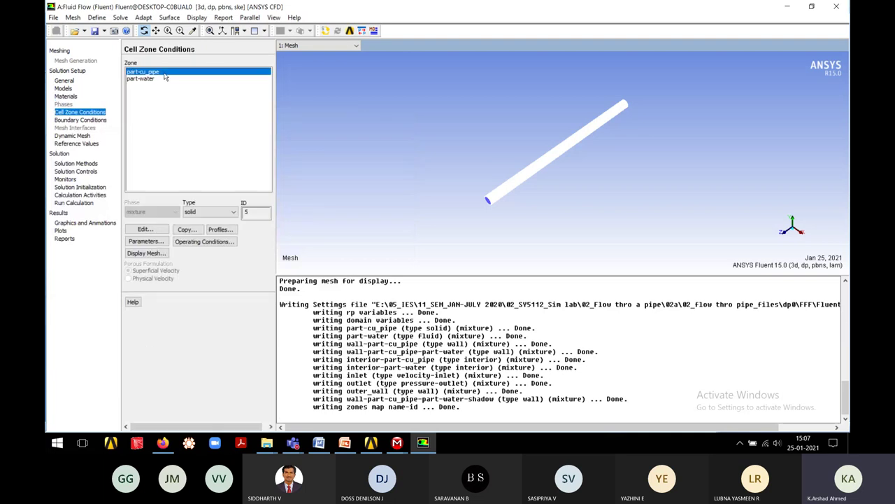
{"action": "left_click", "coordinate": [145, 229]}
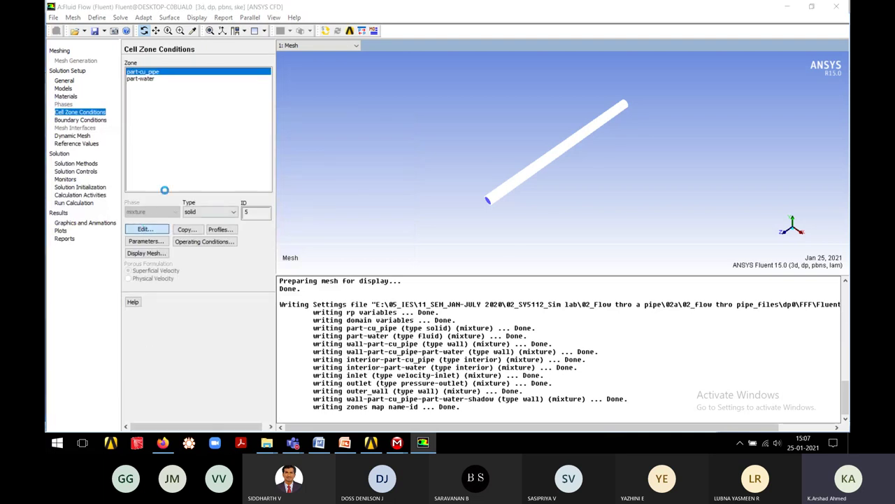
{"action": "left_click", "coordinate": [116, 114]}
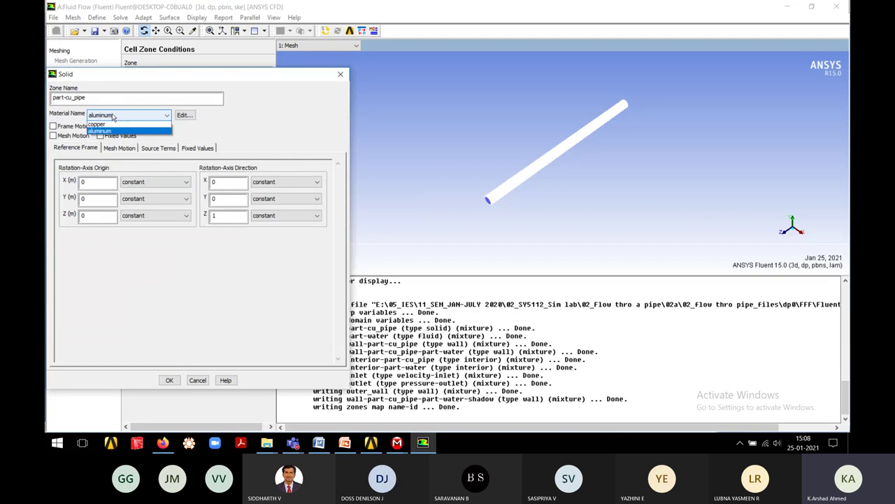
{"action": "left_click", "coordinate": [107, 125]}
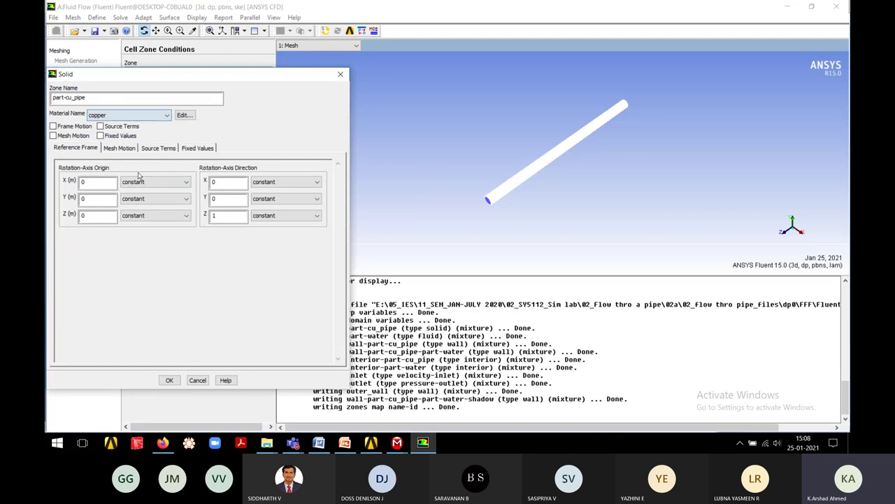
{"action": "left_click", "coordinate": [169, 380]}
Assign water-liquid as the material of the fluid cell zone part-water
{"action": "left_click", "coordinate": [150, 79]}
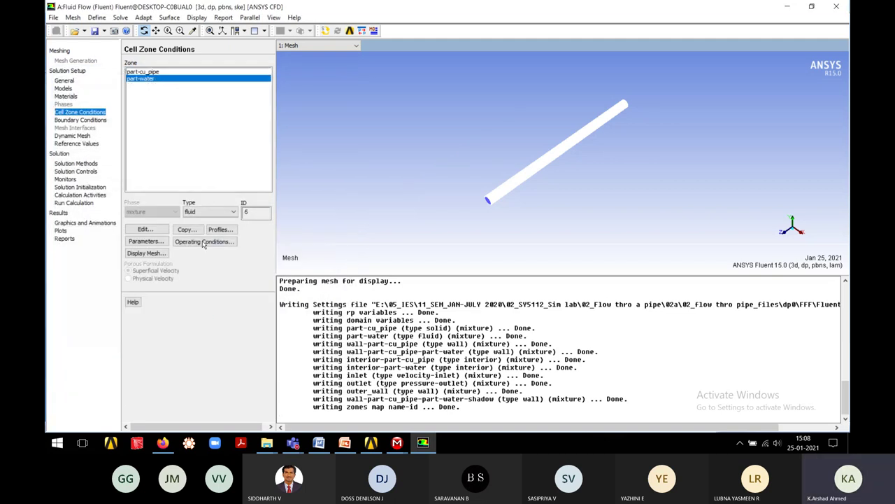
{"action": "left_click", "coordinate": [144, 229]}
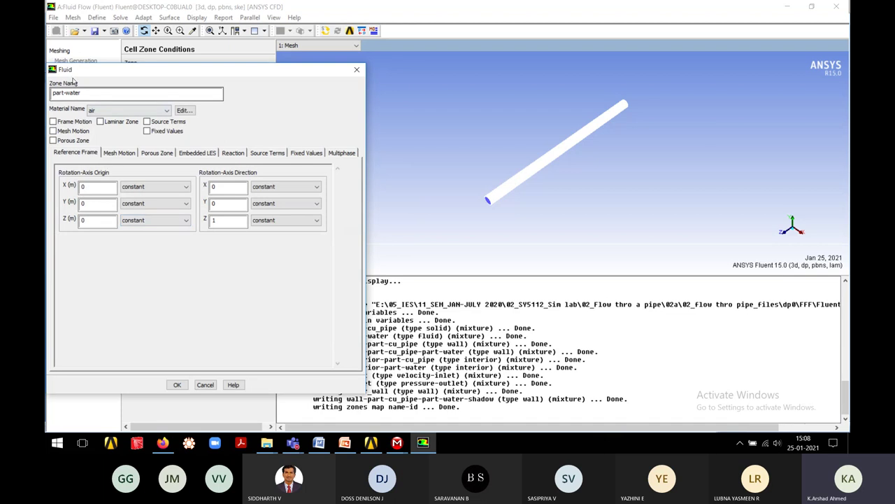
{"action": "left_click", "coordinate": [98, 111]}
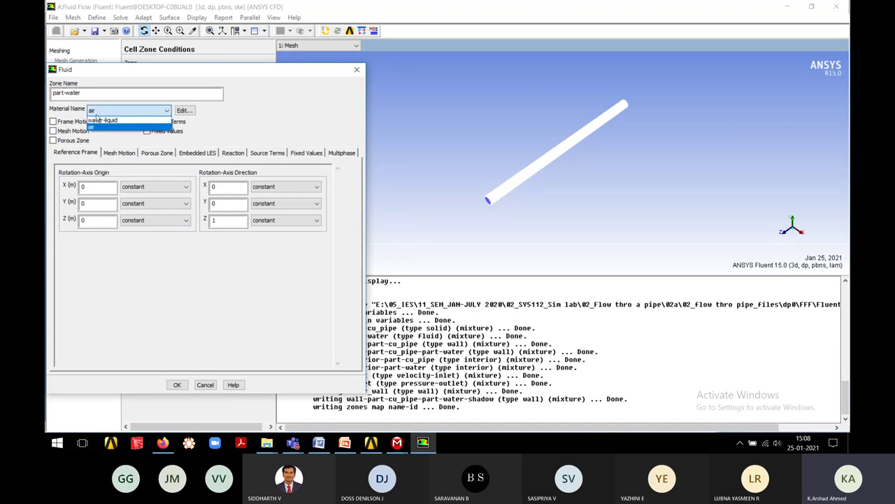
{"action": "left_click", "coordinate": [101, 120]}
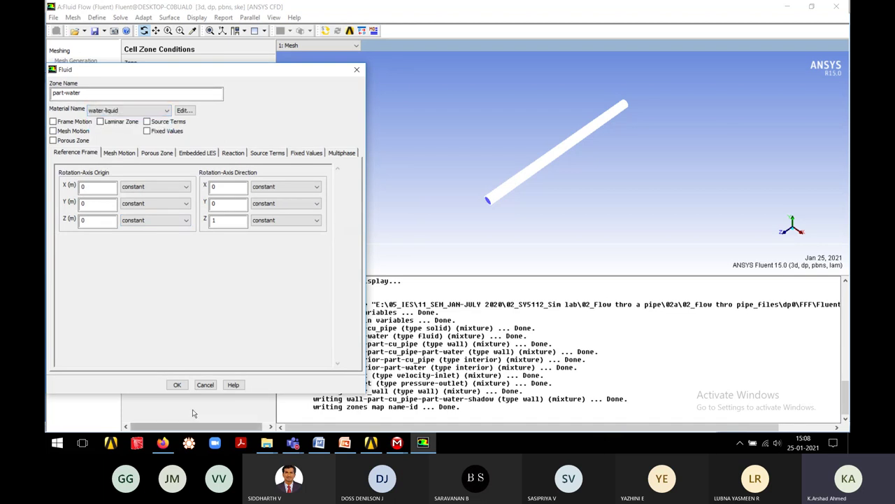
{"action": "left_click", "coordinate": [178, 384]}
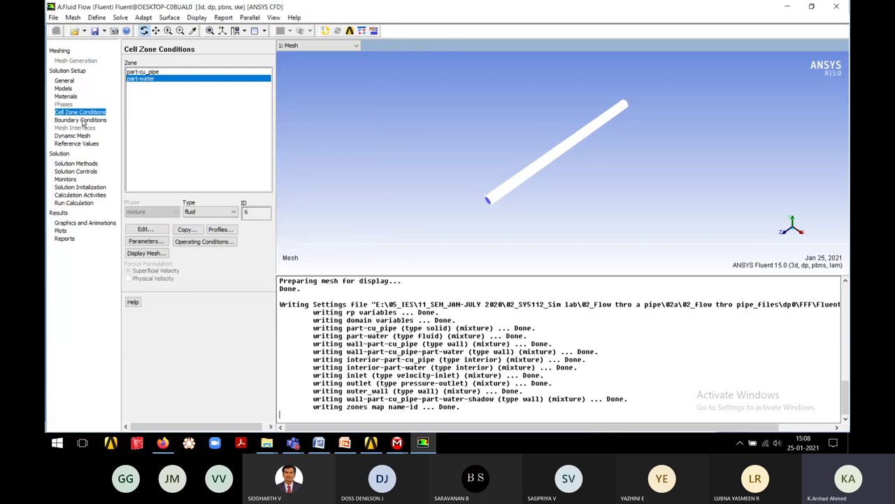
Set the velocity magnitude of the inlet boundary to 0.1 m/s, checking its thermal settings too
{"action": "left_click", "coordinate": [82, 120]}
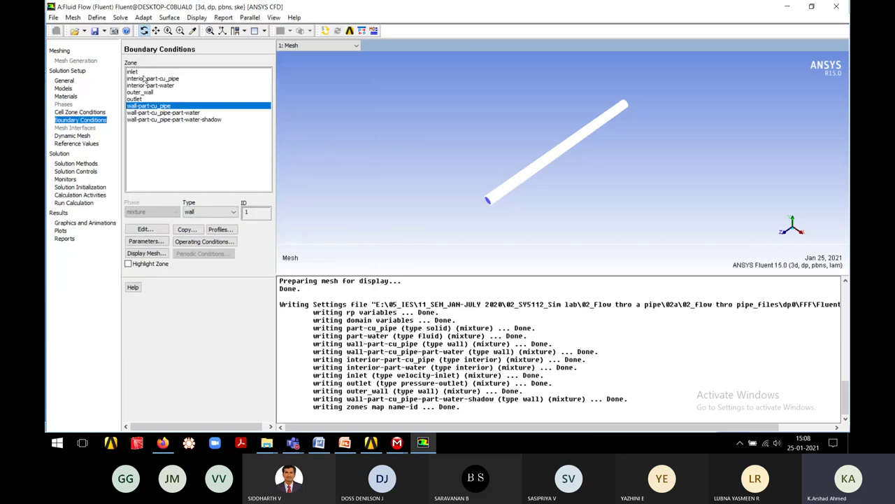
{"action": "left_click", "coordinate": [142, 71]}
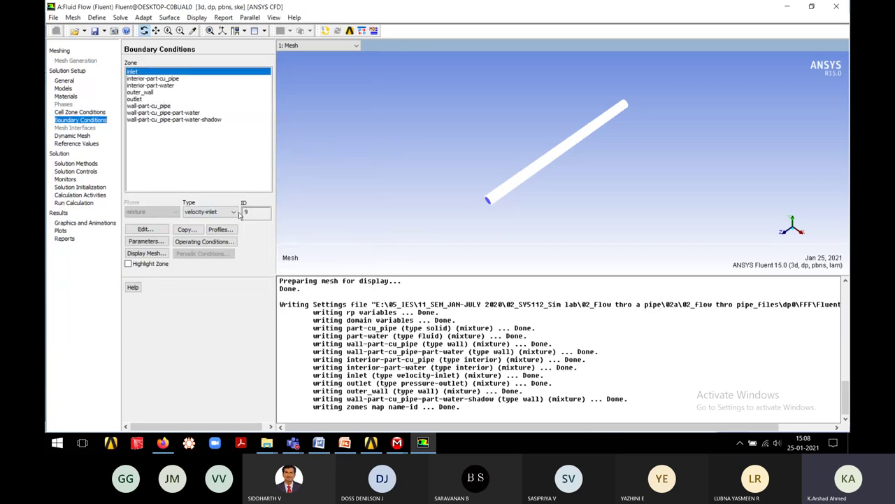
{"action": "left_click", "coordinate": [148, 228]}
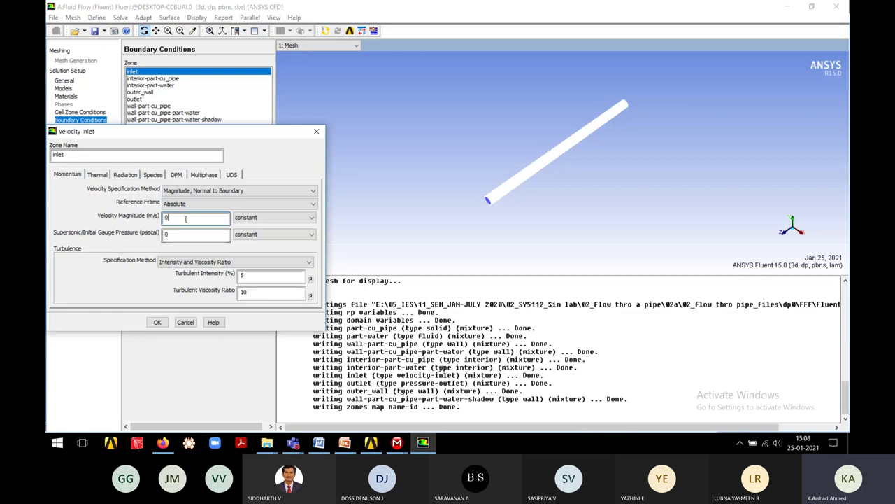
{"action": "left_click", "coordinate": [187, 219]}
{"action": "left_click", "coordinate": [98, 175]}
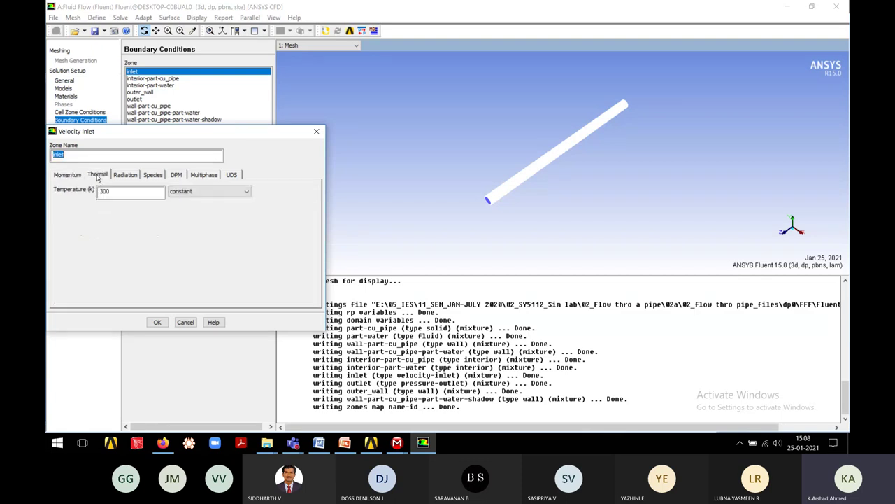
{"action": "left_click", "coordinate": [62, 175]}
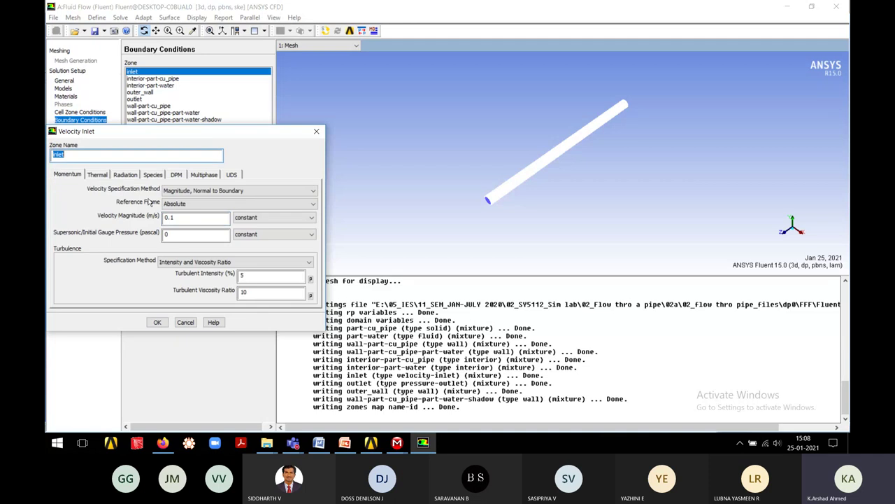
{"action": "left_click", "coordinate": [157, 322]}
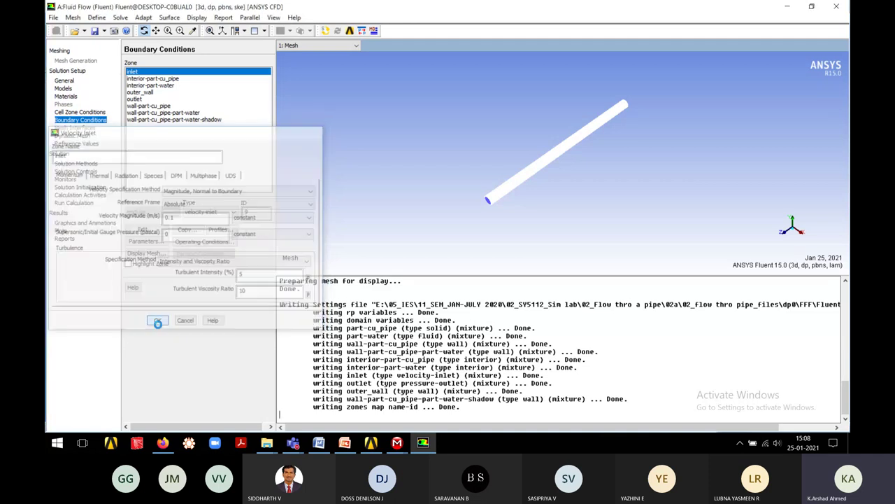
{"action": "left_click", "coordinate": [152, 78]}
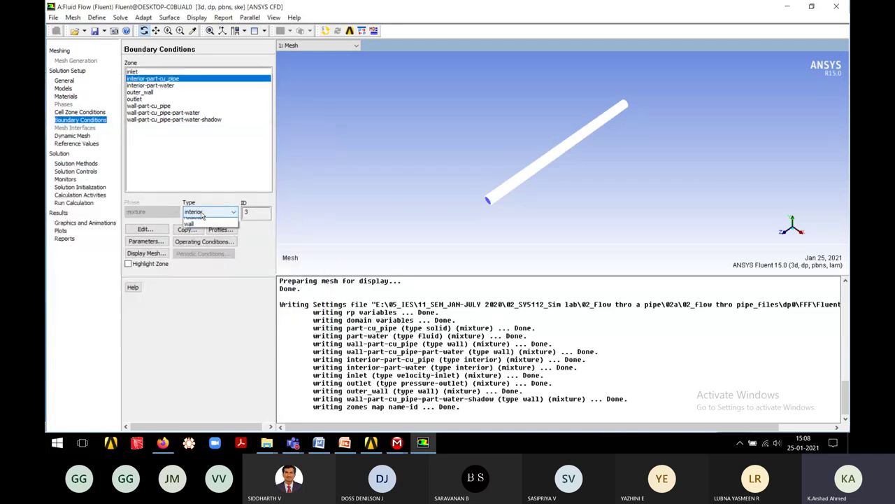
{"action": "left_click", "coordinate": [213, 212]}
{"action": "left_click", "coordinate": [213, 212]}
{"action": "left_click", "coordinate": [149, 91]}
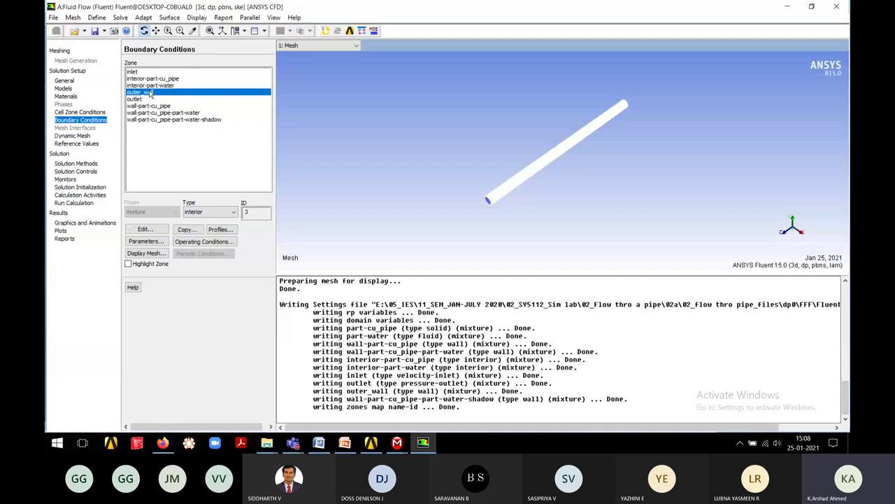
Apply the pressure-outlet condition on the outlet boundary with a gauge pressure of 0 pascal
{"action": "left_click", "coordinate": [140, 98]}
{"action": "left_click", "coordinate": [158, 230]}
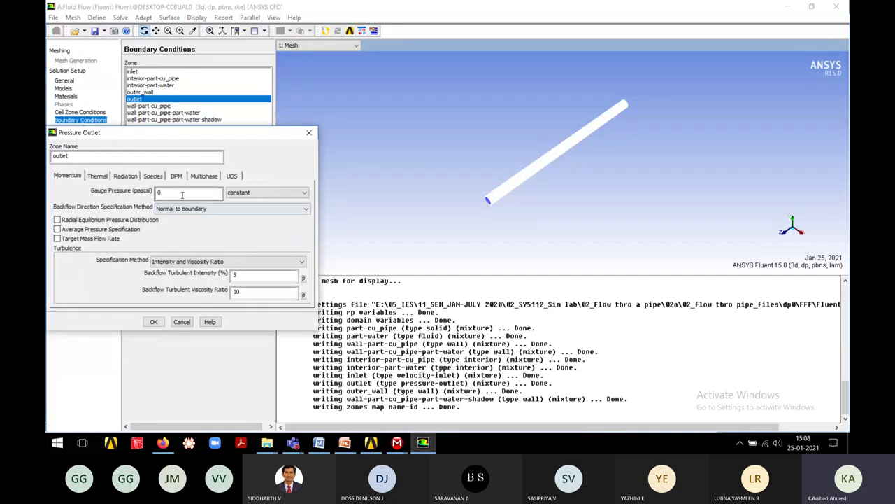
{"action": "left_click", "coordinate": [170, 192]}
{"action": "left_click", "coordinate": [154, 322]}
Give the outer_wall boundary a fixed temperature thermal condition of 623 K with copper as the wall material
{"action": "left_click", "coordinate": [151, 92]}
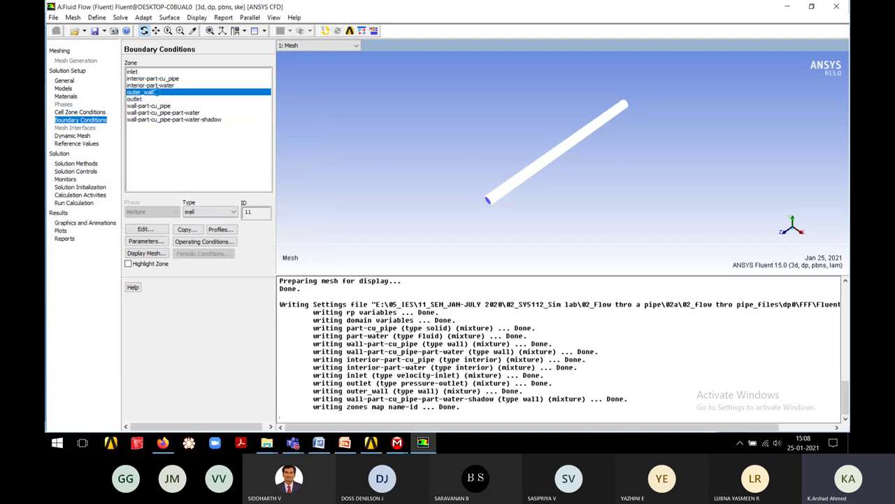
{"action": "left_click", "coordinate": [144, 229]}
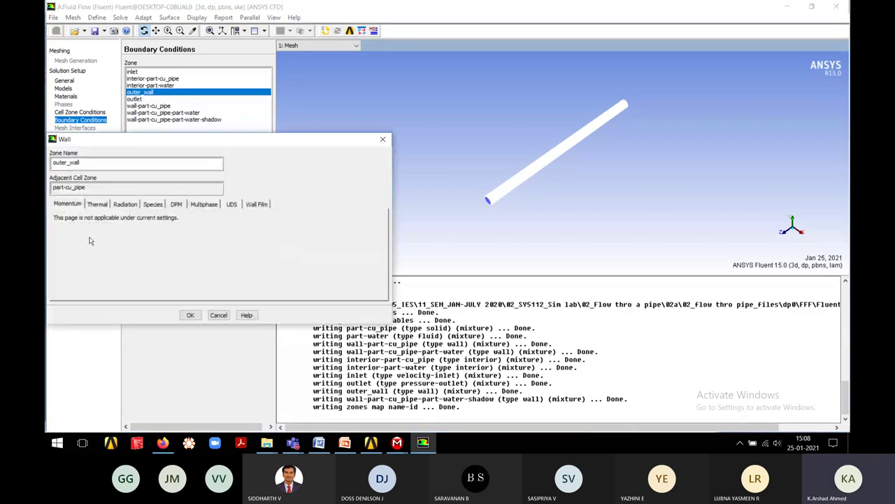
{"action": "left_click", "coordinate": [98, 204]}
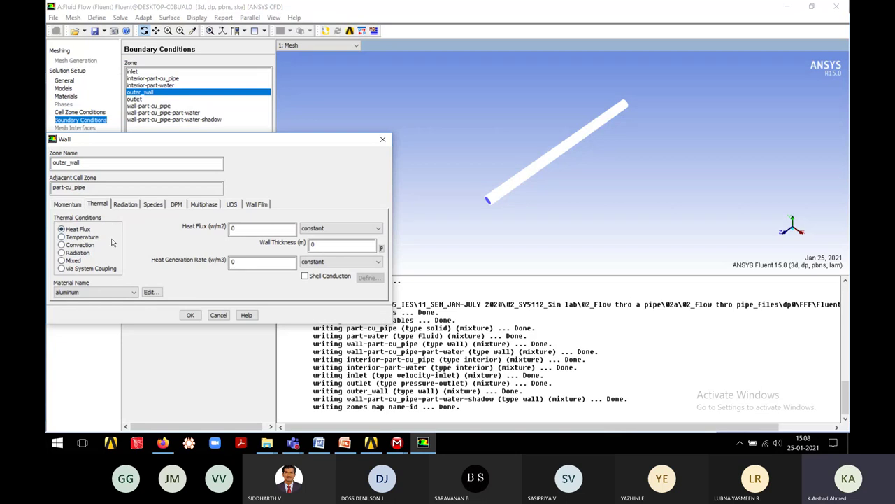
{"action": "left_click", "coordinate": [82, 238]}
{"action": "left_click", "coordinate": [91, 292]}
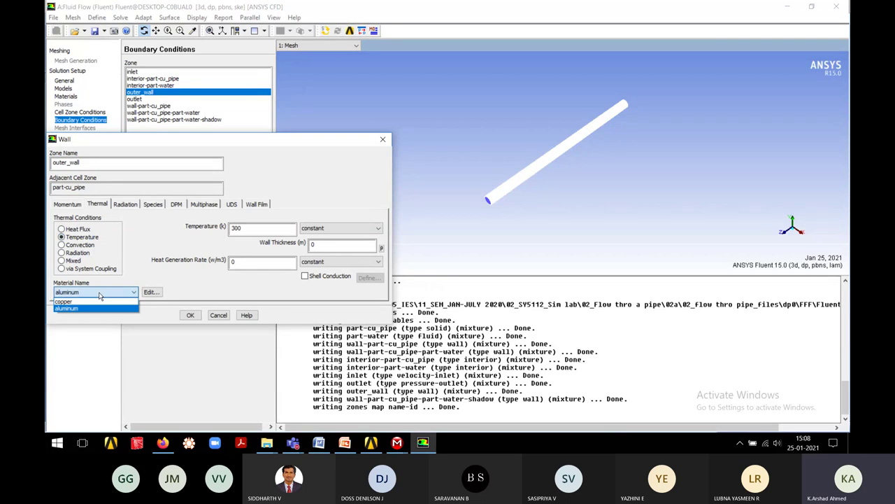
{"action": "left_click", "coordinate": [84, 302]}
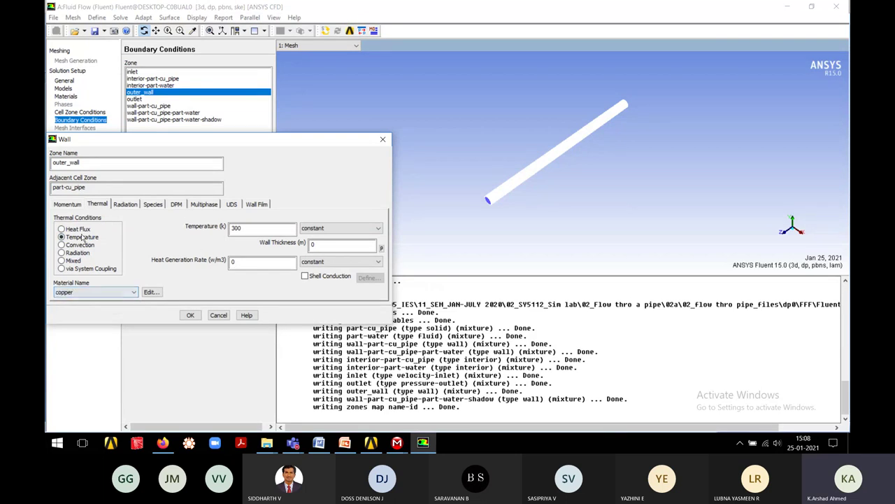
{"action": "double_click", "coordinate": [254, 230]}
{"action": "type", "text": "623"}
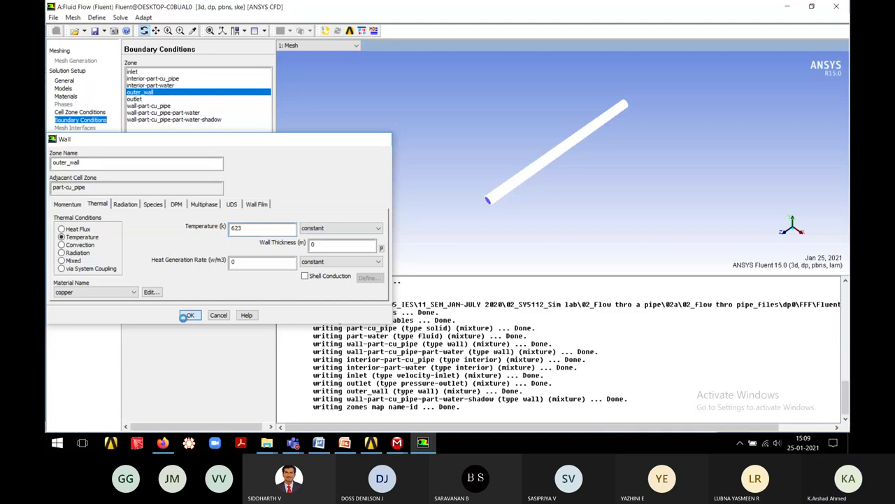
{"action": "left_click", "coordinate": [187, 315]}
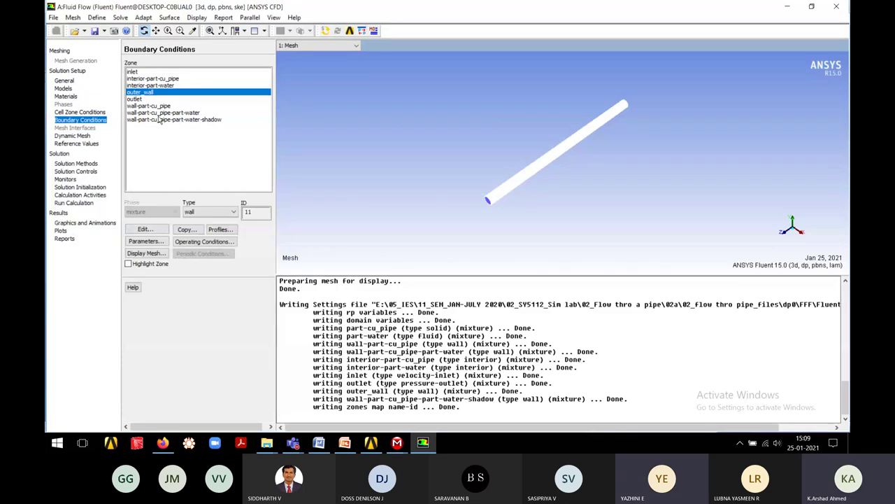
Highlight the wall-part-cu_pipe boundary zone in the graphics view to identify its faces
{"action": "left_click", "coordinate": [157, 106]}
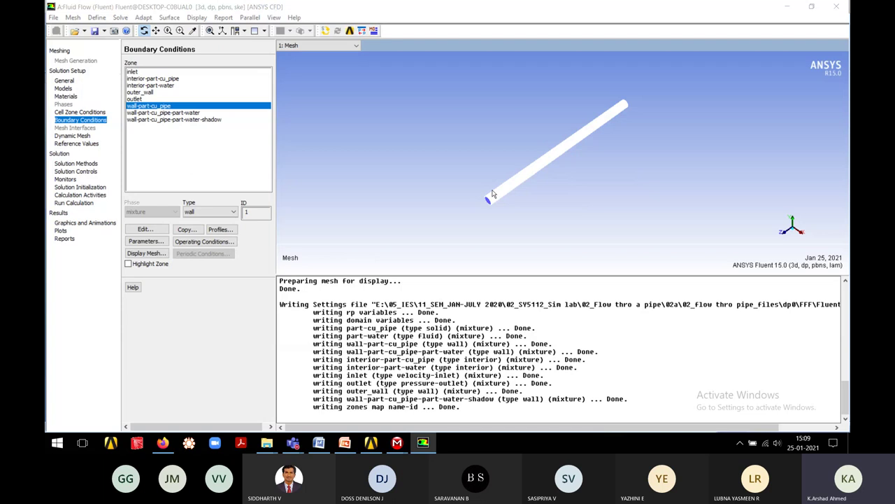
{"action": "left_click_drag", "start_coordinate": [474, 188], "coordinate": [465, 199]}
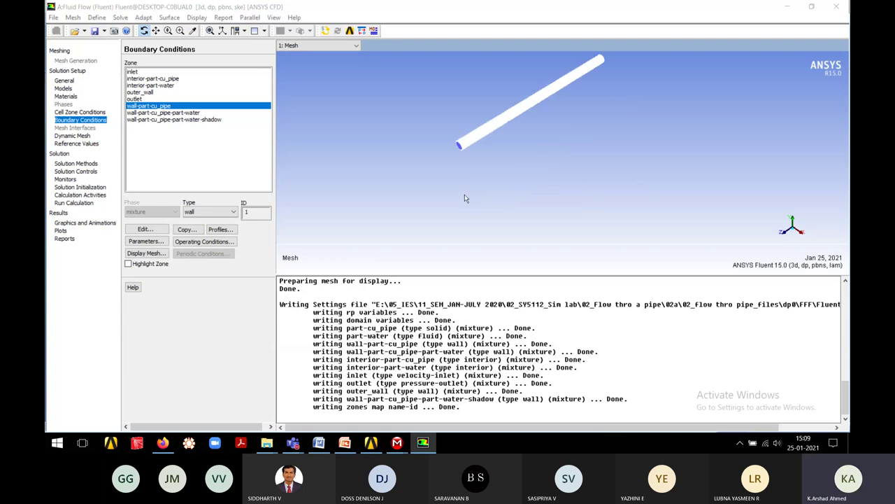
{"action": "middle_click", "coordinate": [453, 158]}
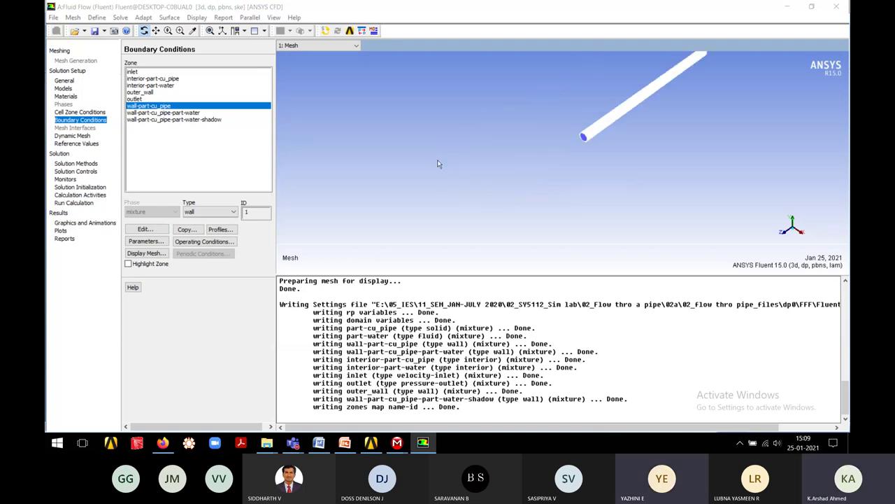
{"action": "left_click", "coordinate": [128, 264]}
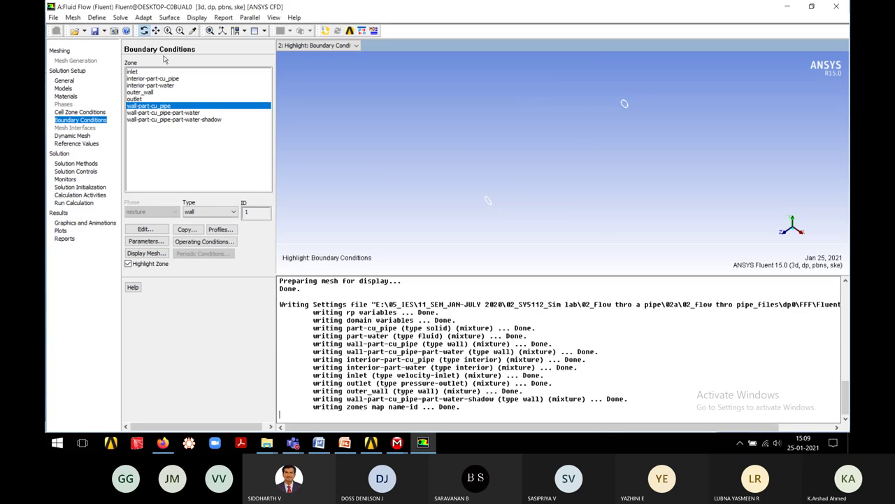
{"action": "left_click_drag", "start_coordinate": [613, 225], "coordinate": [580, 153]}
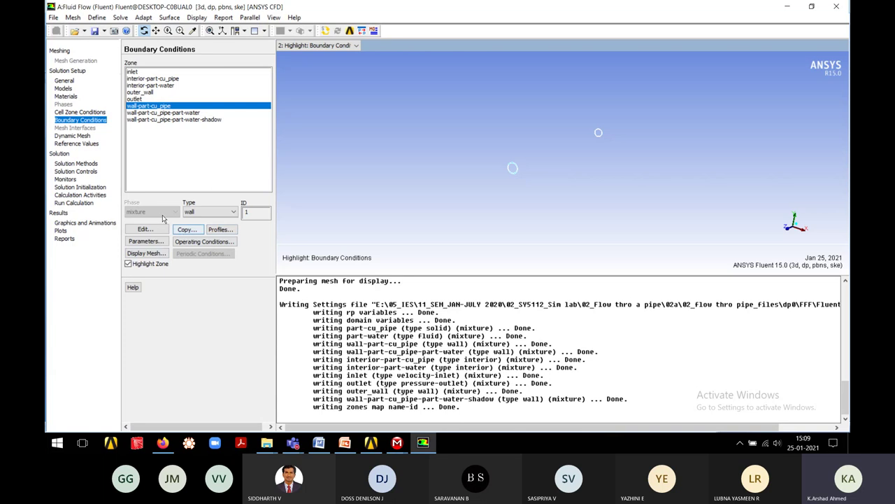
Give the wall-part-cu_pipe boundary a fixed temperature thermal condition of 623 K with copper as the wall material
{"action": "left_click", "coordinate": [144, 230]}
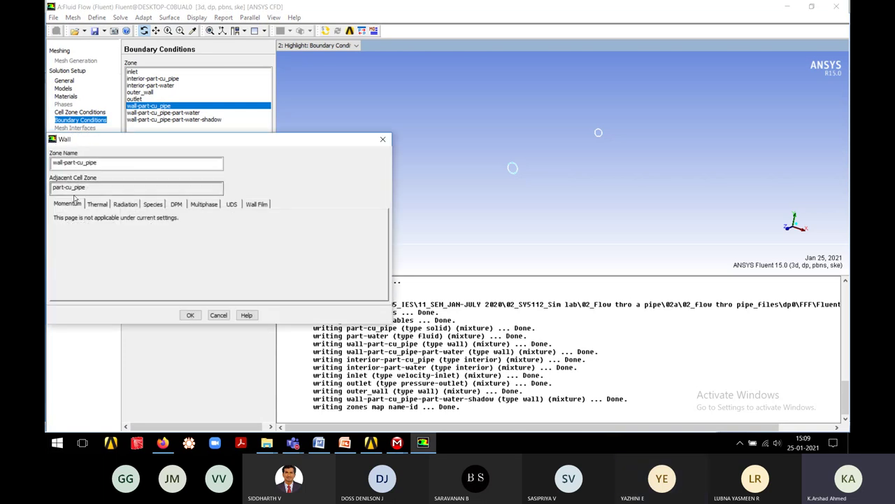
{"action": "left_click", "coordinate": [98, 204]}
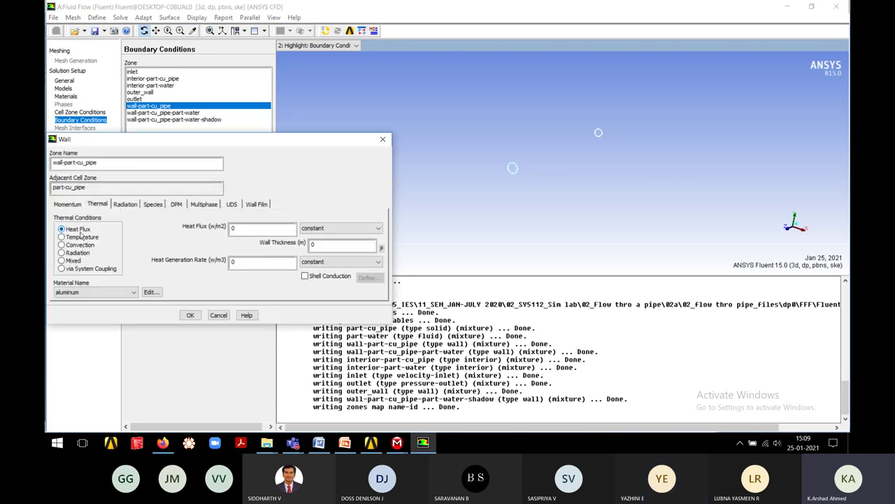
{"action": "left_click", "coordinate": [82, 237]}
{"action": "double_click", "coordinate": [241, 228]}
{"action": "type", "text": "623"}
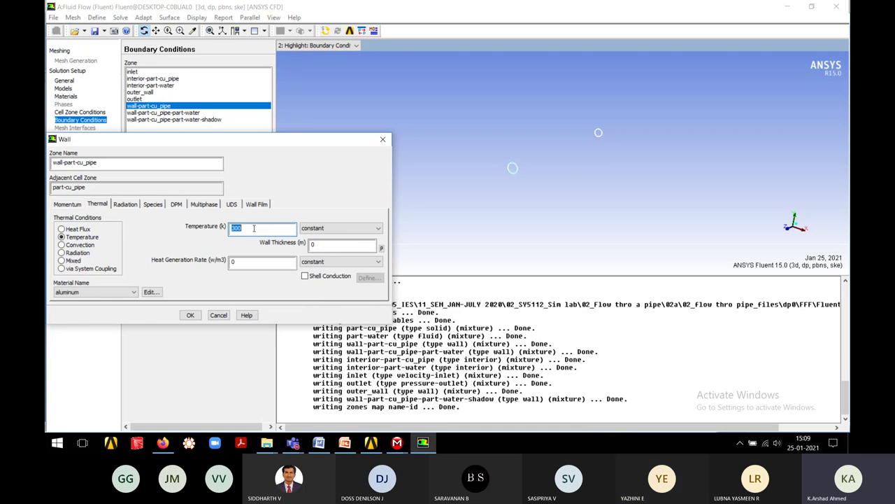
{"action": "left_click", "coordinate": [97, 293]}
{"action": "left_click", "coordinate": [89, 306]}
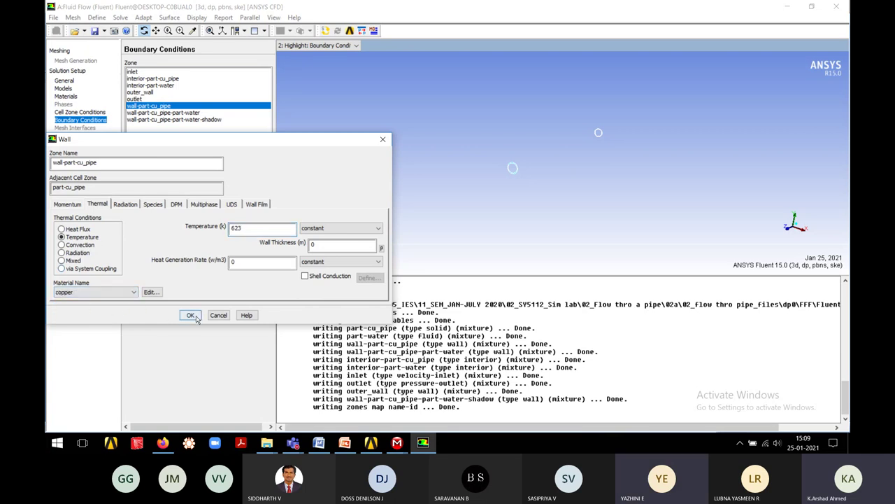
{"action": "left_click", "coordinate": [195, 315]}
Assign copper as the wall material of the wall-part-cu_pipe-part-water boundary
{"action": "left_click", "coordinate": [172, 112]}
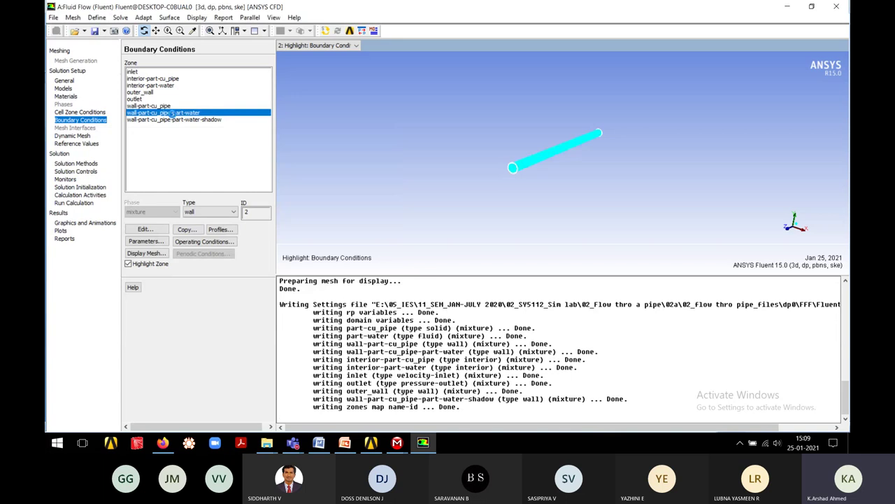
{"action": "left_click", "coordinate": [144, 230]}
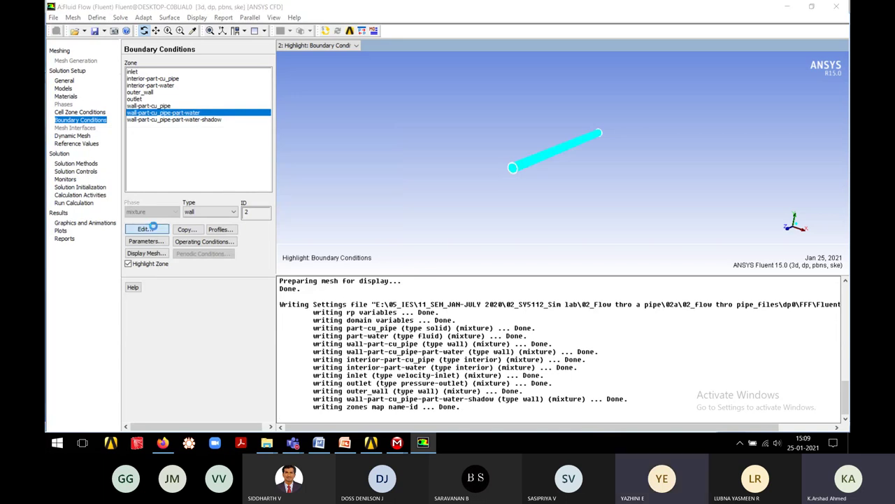
{"action": "left_click", "coordinate": [97, 228]}
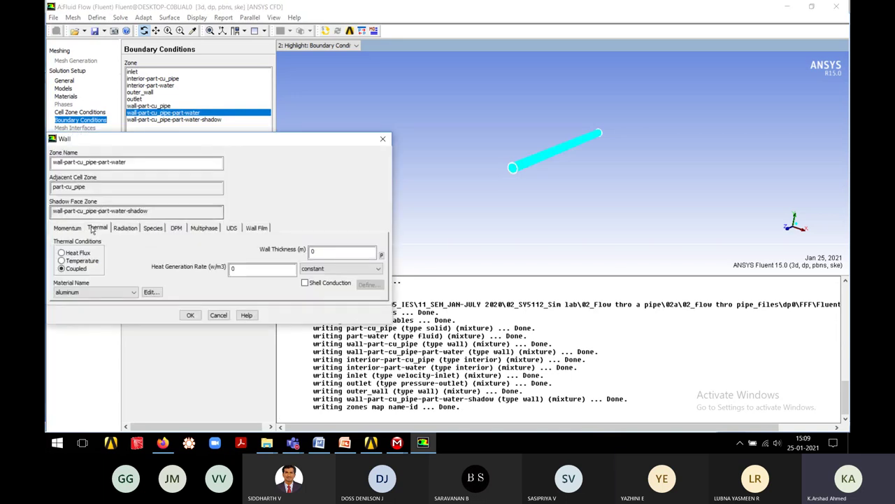
{"action": "left_click", "coordinate": [92, 292]}
{"action": "left_click", "coordinate": [84, 302]}
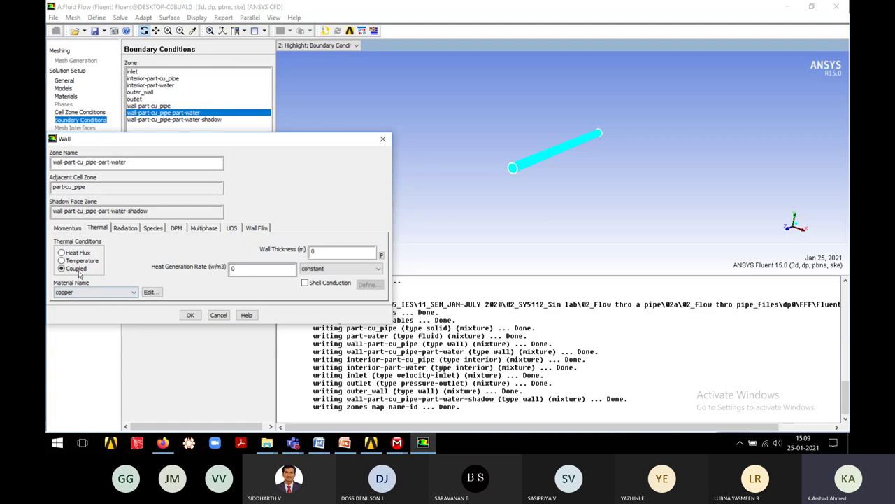
{"action": "left_click", "coordinate": [190, 315]}
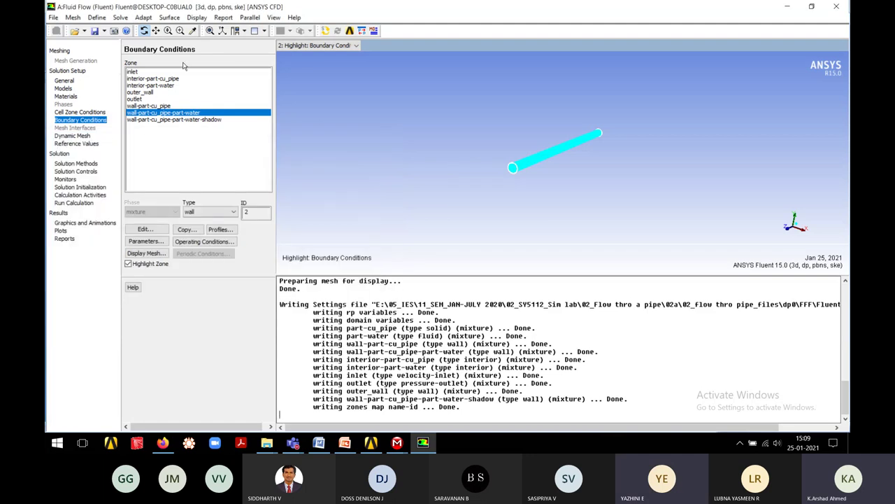
Try SIMPLEC as the pressure-velocity coupling scheme in the solution methods and switch back to SIMPLE
{"action": "left_click", "coordinate": [90, 164]}
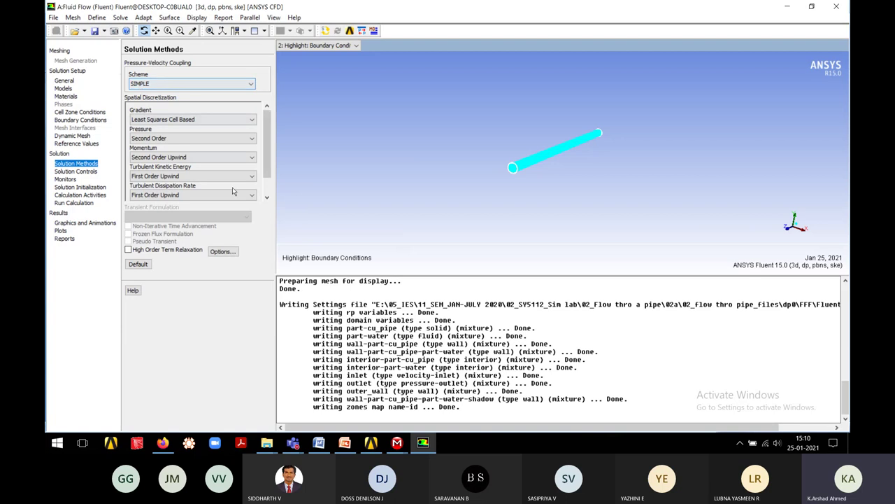
{"action": "left_click", "coordinate": [144, 83]}
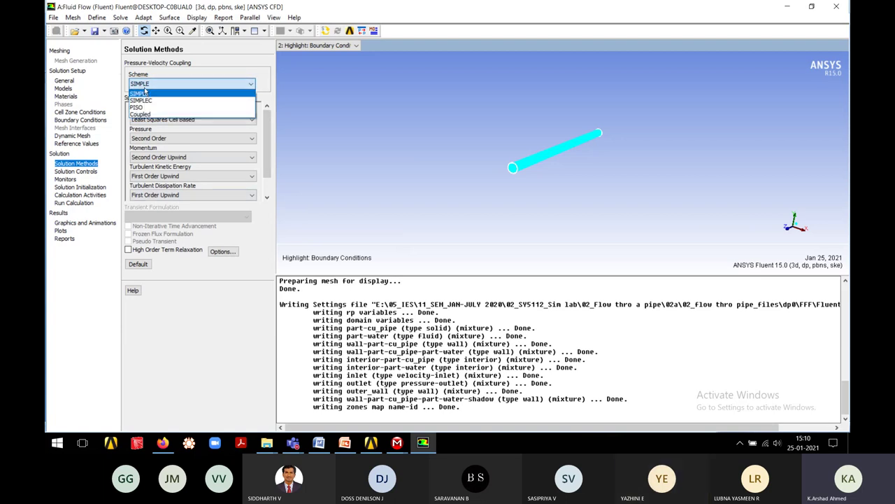
{"action": "left_click", "coordinate": [147, 99]}
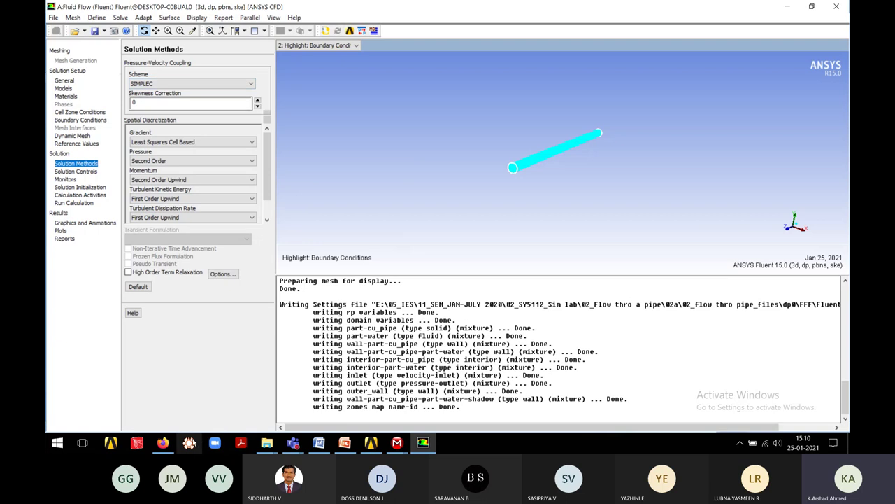
{"action": "left_click", "coordinate": [166, 85]}
{"action": "left_click", "coordinate": [166, 85]}
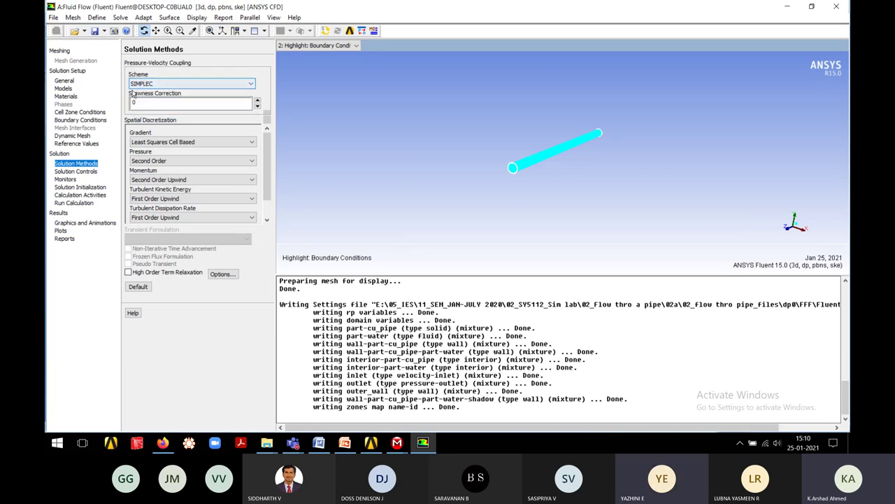
{"action": "left_click", "coordinate": [137, 84]}
{"action": "left_click", "coordinate": [148, 90]}
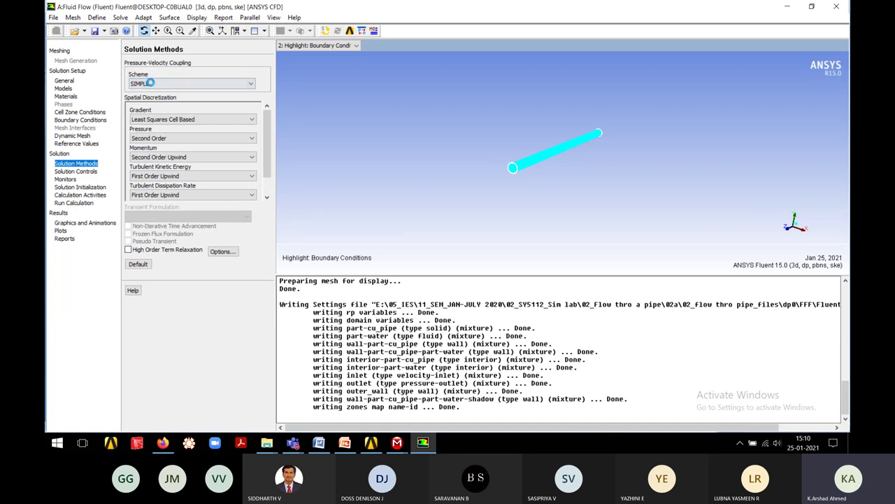
{"action": "left_click", "coordinate": [150, 82]}
{"action": "left_click", "coordinate": [151, 91]}
Initialize the solution with Standard Initialization, computing the initial values from all-zones
{"action": "left_click", "coordinate": [89, 188]}
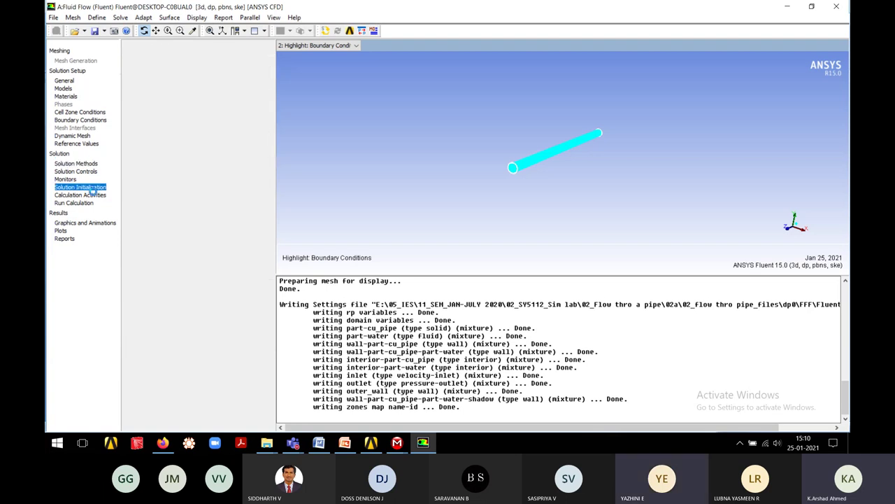
{"action": "left_click", "coordinate": [164, 83]}
{"action": "left_click", "coordinate": [192, 104]}
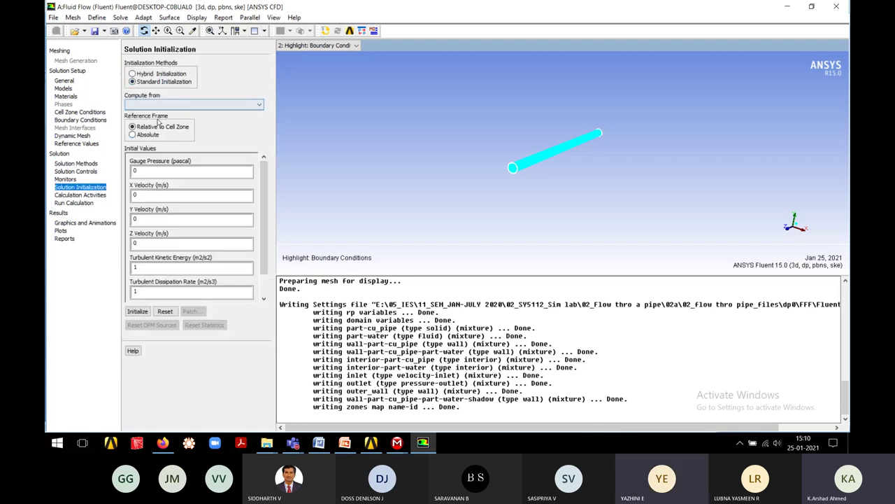
{"action": "left_click", "coordinate": [154, 114]}
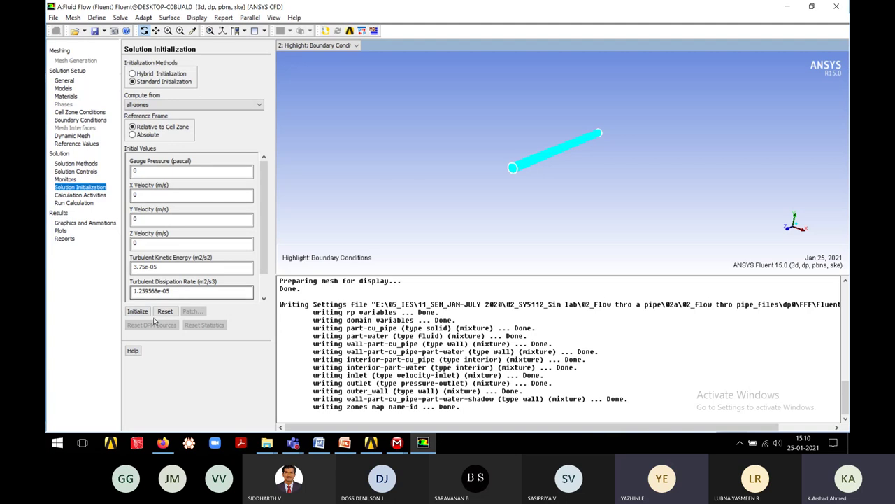
{"action": "left_click", "coordinate": [142, 312]}
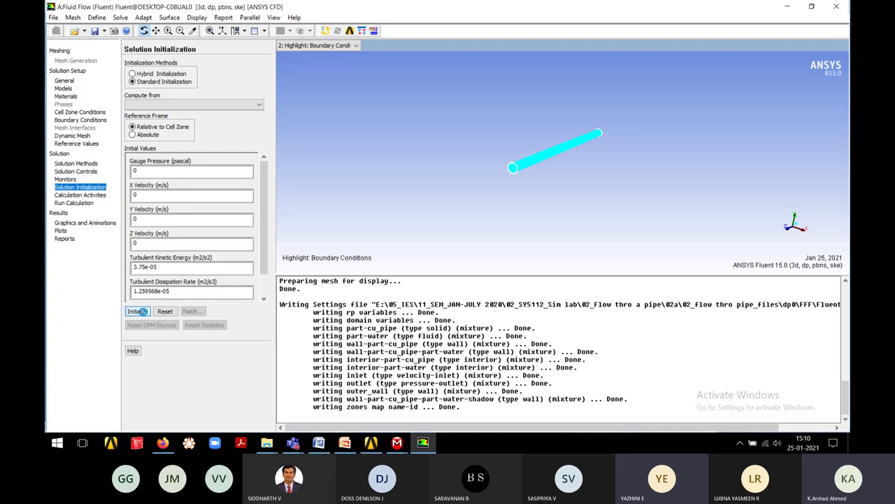
Set the number of iterations to 100 and start the calculation
{"action": "left_click", "coordinate": [77, 203]}
{"action": "double_click", "coordinate": [150, 92]}
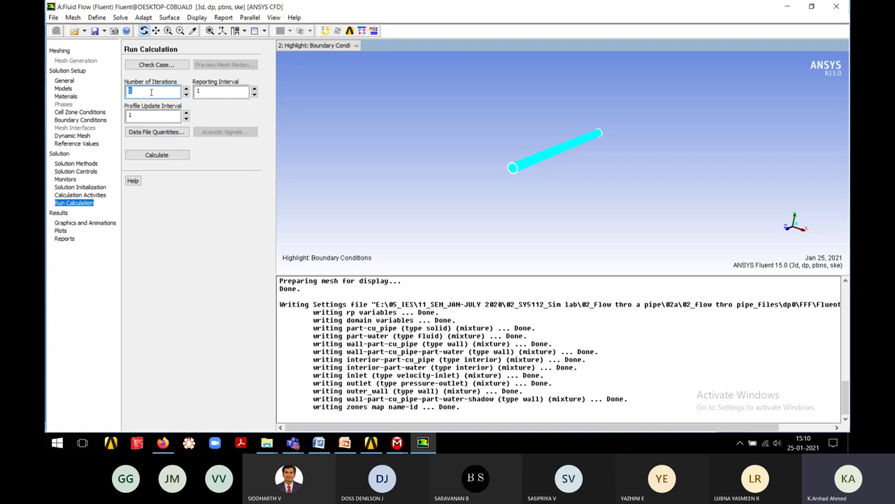
{"action": "type", "text": "100"}
{"action": "left_click", "coordinate": [165, 156]}
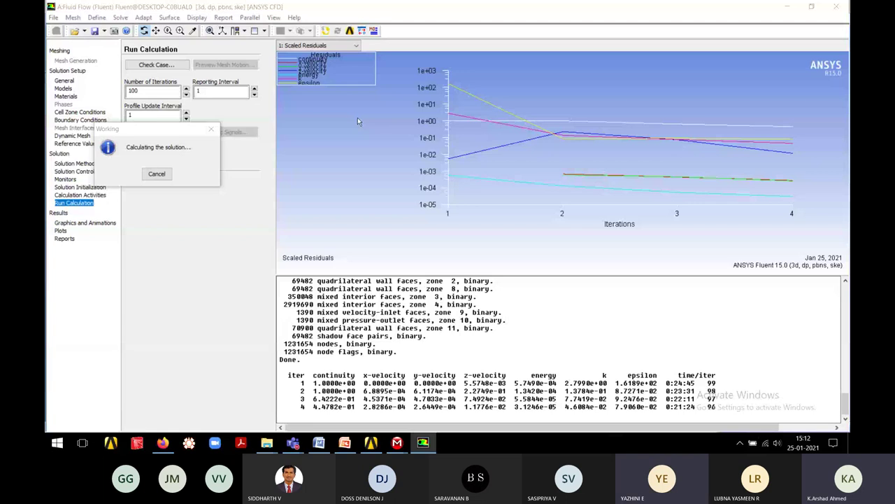
Switch to ANSYS Meshing to check the node and element counts in the mesh statistics, and return to Fluent
{"action": "mouse_move", "coordinate": [422, 442]}
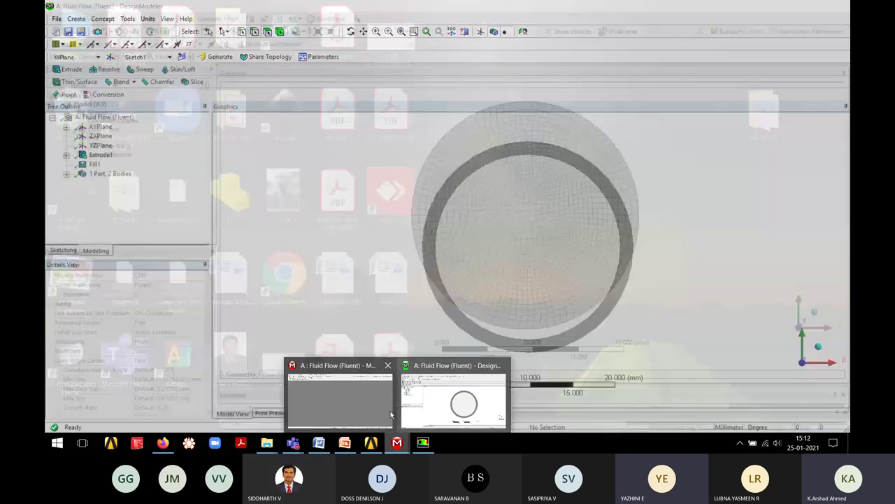
{"action": "left_click", "coordinate": [391, 415]}
{"action": "scroll", "coordinate": [140, 336], "scroll_direction": "down", "scroll_amount": 3}
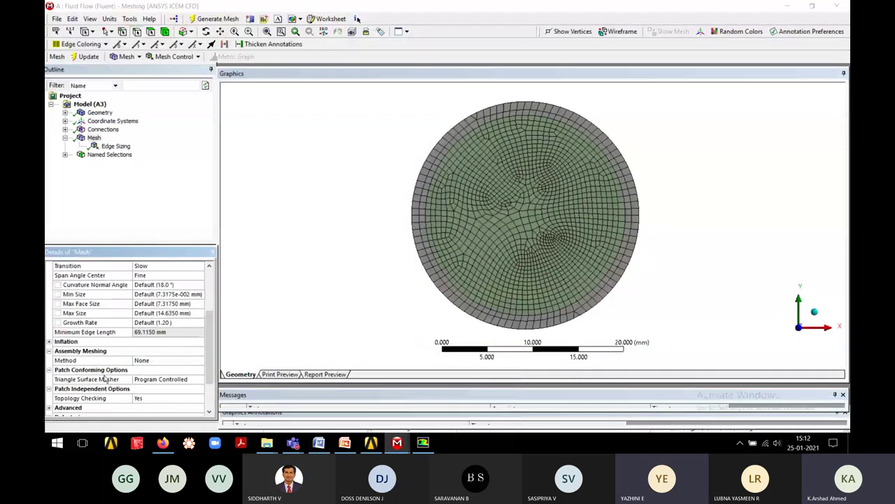
{"action": "scroll", "coordinate": [146, 383], "scroll_direction": "down", "scroll_amount": 3}
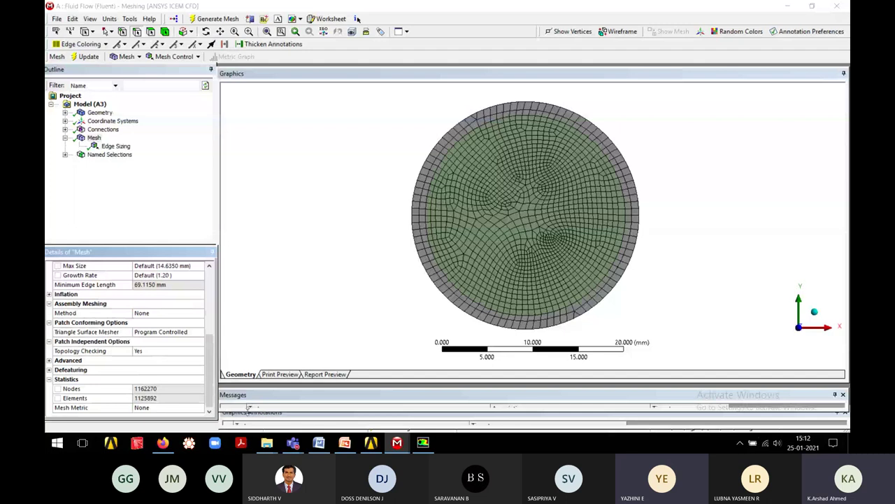
{"action": "left_click", "coordinate": [424, 443]}
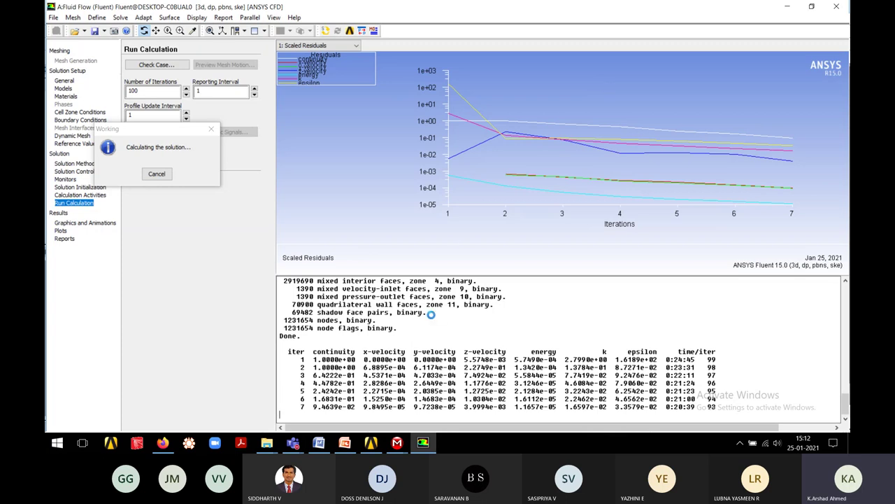
Switch to ANSYS Meshing to examine the mesh along the pipe's length and on its end face, and return to Fluent
{"action": "mouse_move", "coordinate": [397, 443]}
{"action": "left_click", "coordinate": [355, 402]}
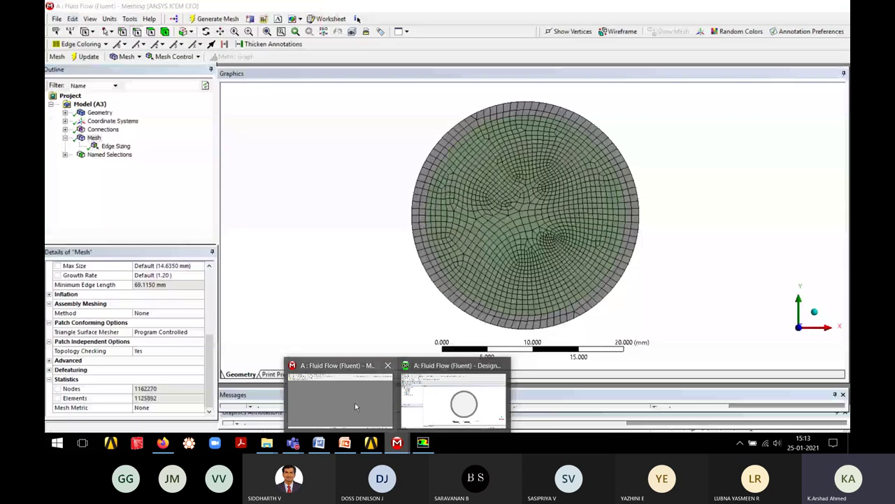
{"action": "middle_click_drag", "start_coordinate": [576, 246], "coordinate": [499, 264]}
{"action": "scroll", "coordinate": [505, 255], "scroll_direction": "down", "scroll_amount": 4}
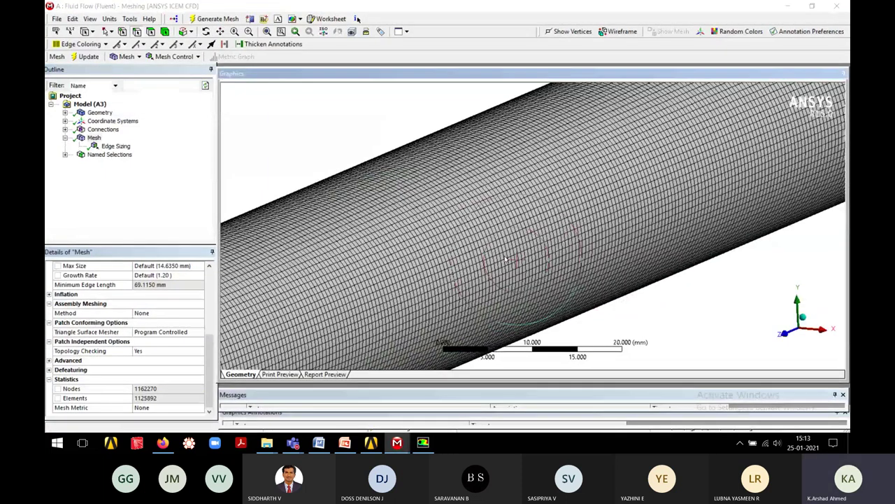
{"action": "scroll", "coordinate": [678, 289], "scroll_direction": "up", "scroll_amount": 2}
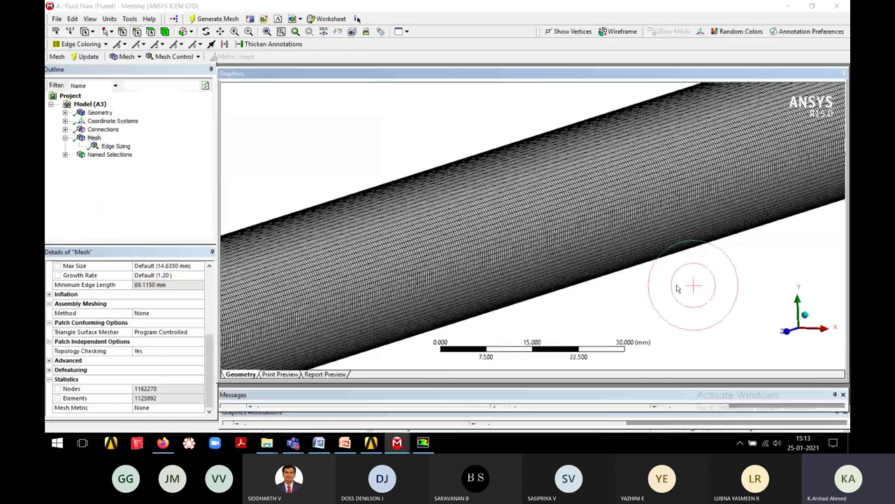
{"action": "scroll", "coordinate": [678, 288], "scroll_direction": "up", "scroll_amount": 2}
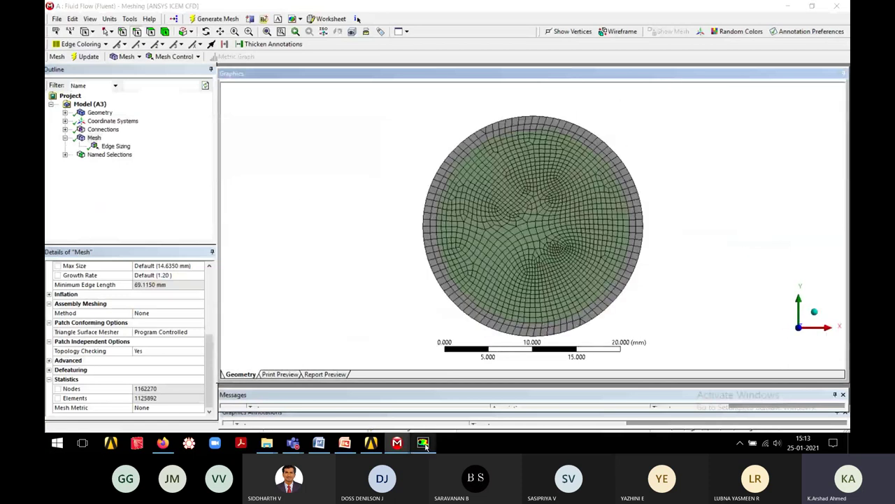
{"action": "left_click", "coordinate": [424, 442]}
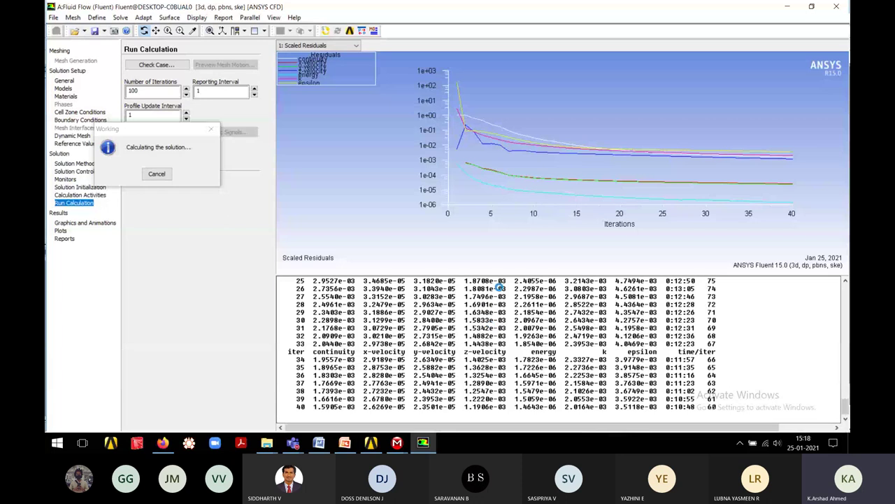
Interrupt the running calculation and run 2 more iterations, using the settings and mesh changes for the current calculation only
{"action": "left_click", "coordinate": [158, 174]}
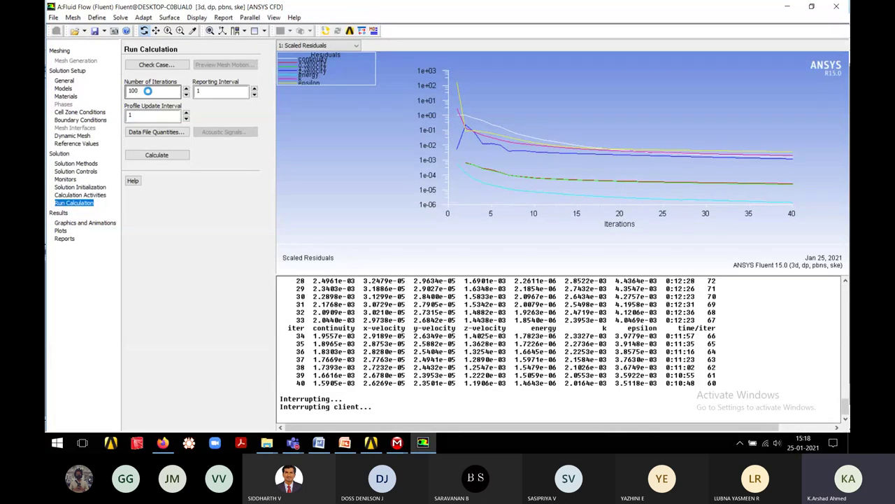
{"action": "left_click", "coordinate": [165, 175]}
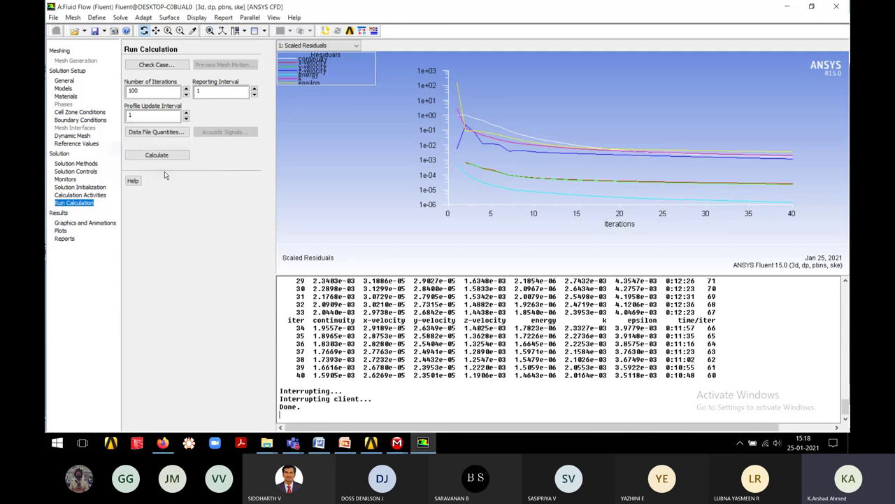
{"action": "double_click", "coordinate": [144, 93]}
{"action": "type", "text": "2"}
{"action": "left_click", "coordinate": [160, 154]}
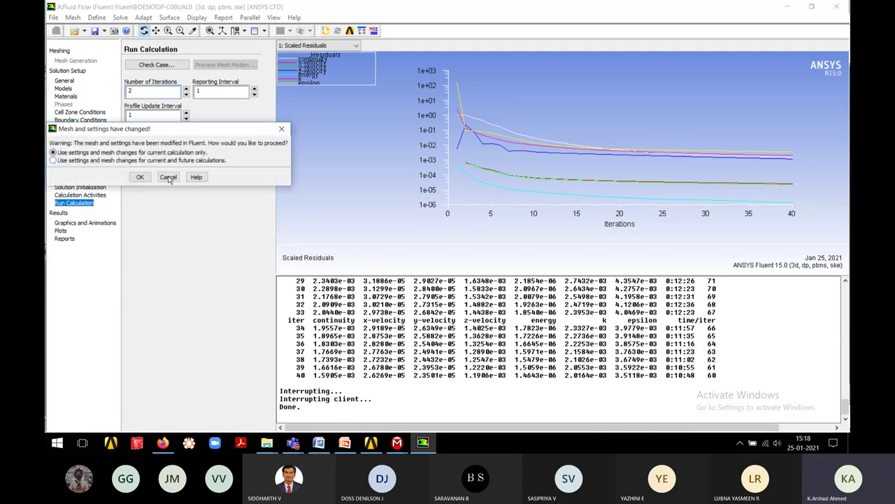
{"action": "left_click", "coordinate": [139, 177]}
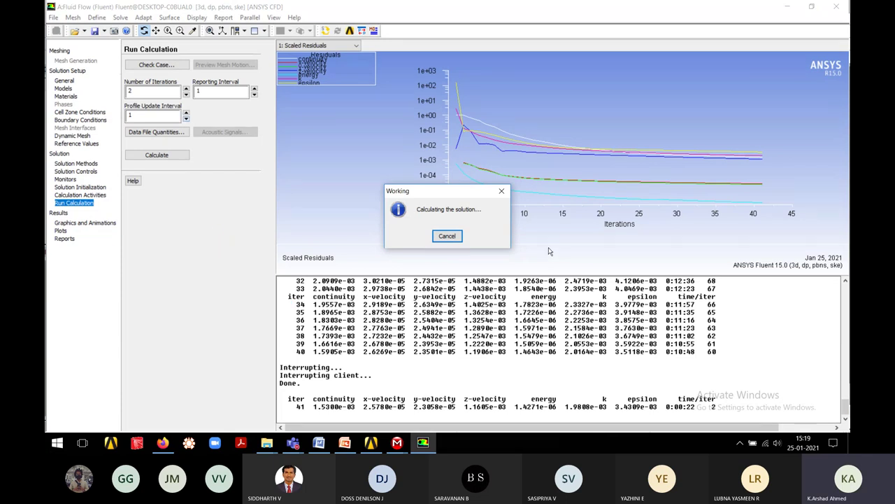
{"action": "left_click_drag", "start_coordinate": [472, 202], "coordinate": [470, 193]}
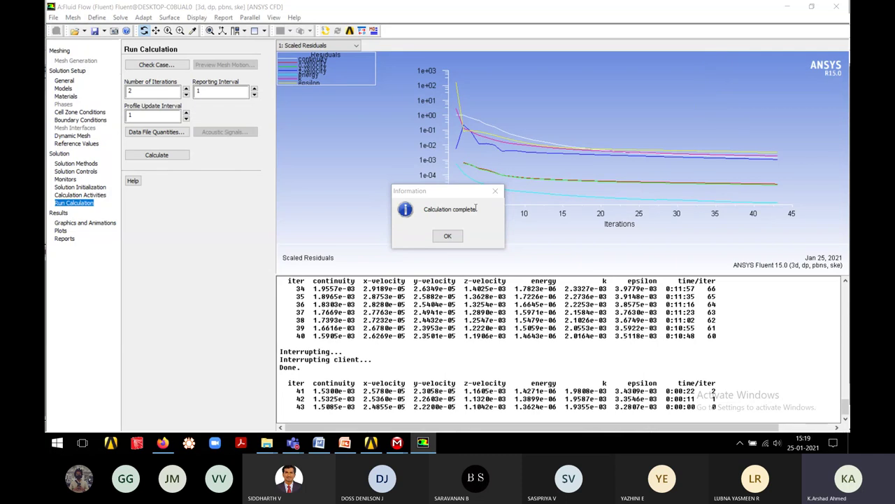
{"action": "left_click", "coordinate": [448, 236]}
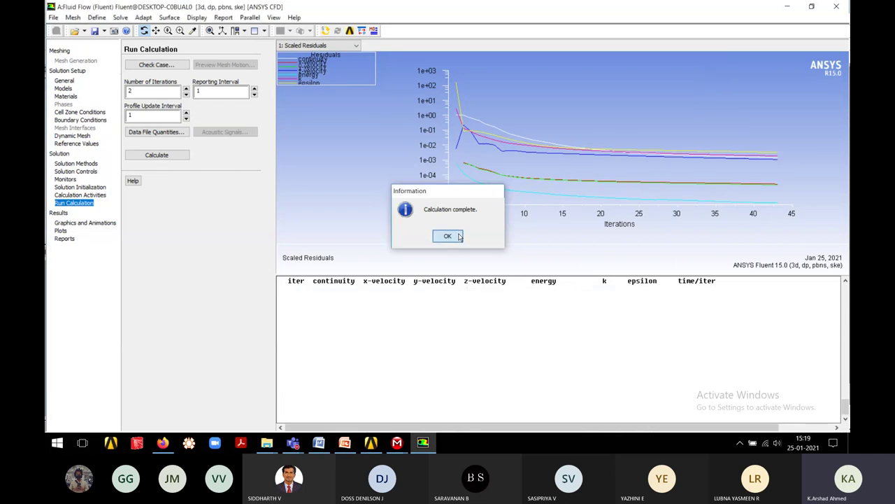
Switch to Workbench, open the Fluid Flow (Fluent) system's Results in CFD-Post, and request a licence
{"action": "left_click", "coordinate": [372, 443]}
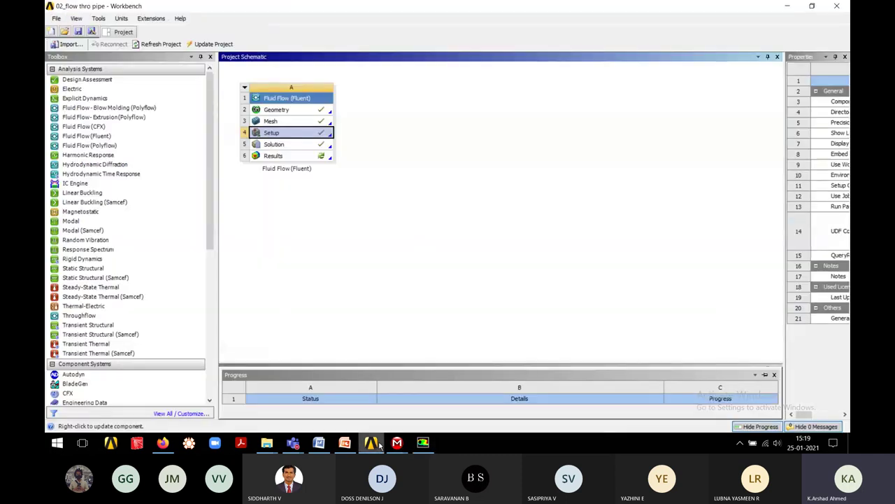
{"action": "double_click", "coordinate": [304, 160]}
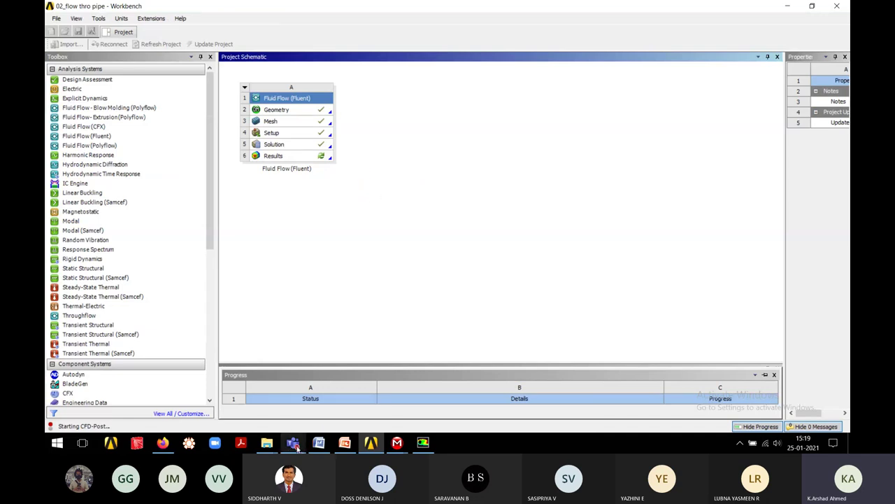
{"action": "mouse_move", "coordinate": [297, 448]}
{"action": "mouse_move", "coordinate": [316, 417]}
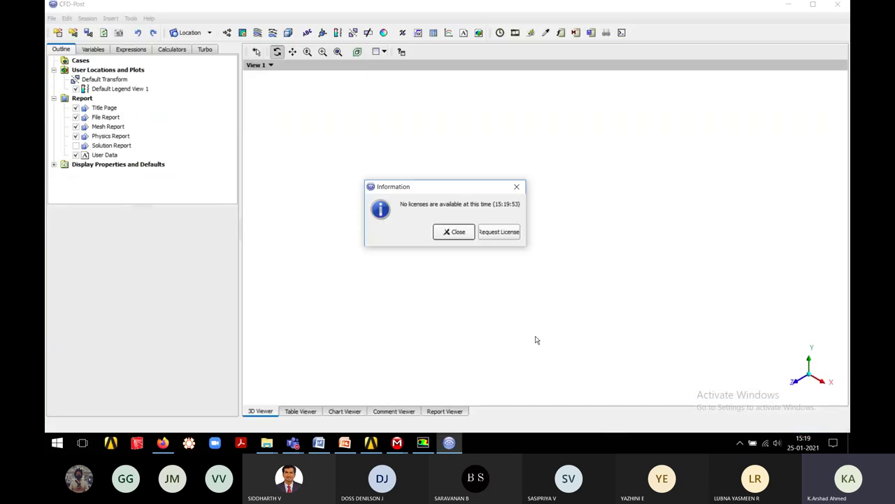
{"action": "left_click", "coordinate": [512, 233]}
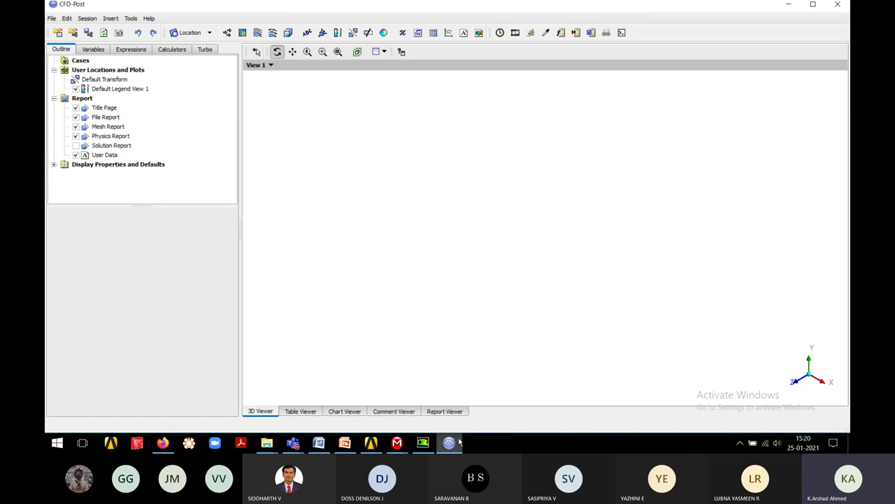
Check the CFD-Post startup in Workbench, maximise the CFD-Post window, and return to it for the loaded pipe results
{"action": "left_click", "coordinate": [371, 443]}
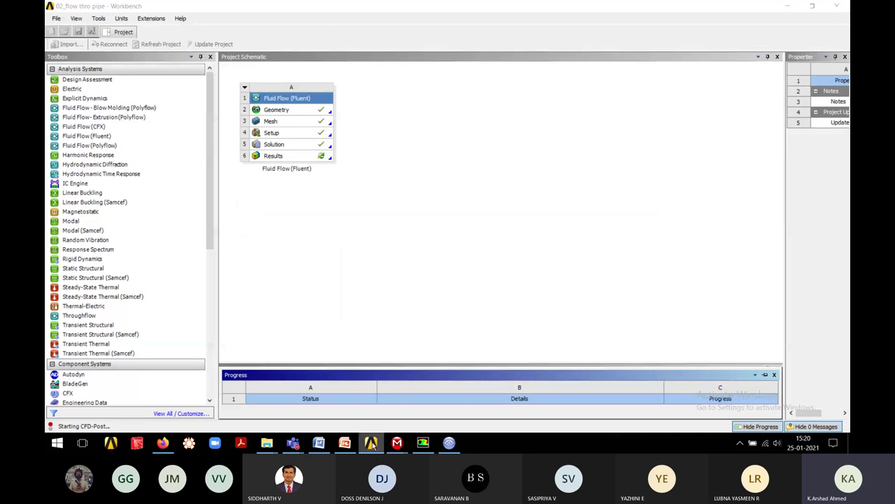
{"action": "left_click", "coordinate": [449, 443]}
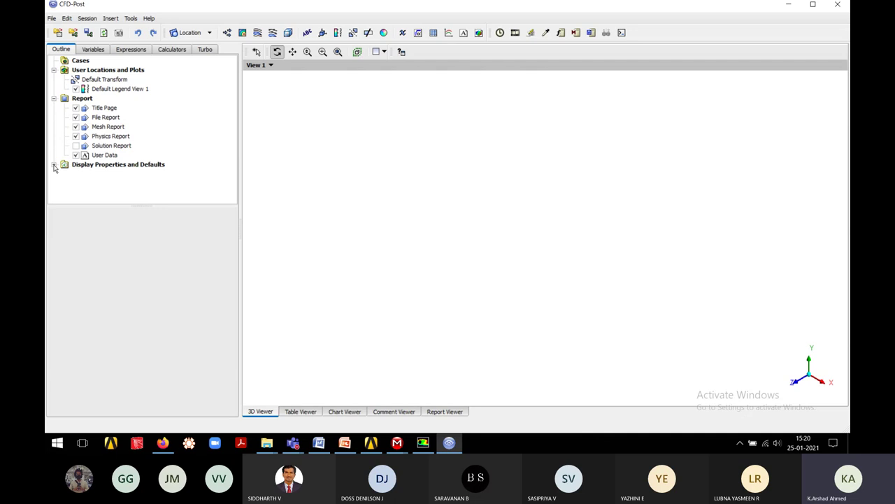
{"action": "double_click", "coordinate": [432, 10]}
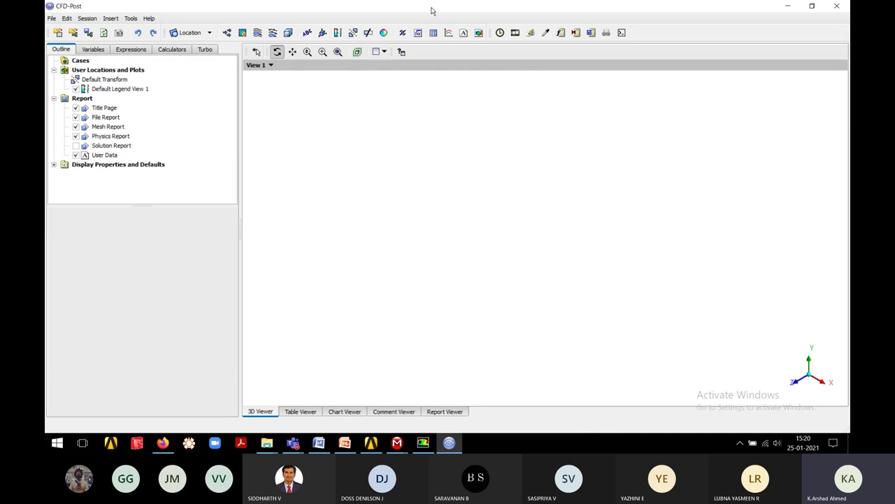
{"action": "left_click", "coordinate": [370, 448]}
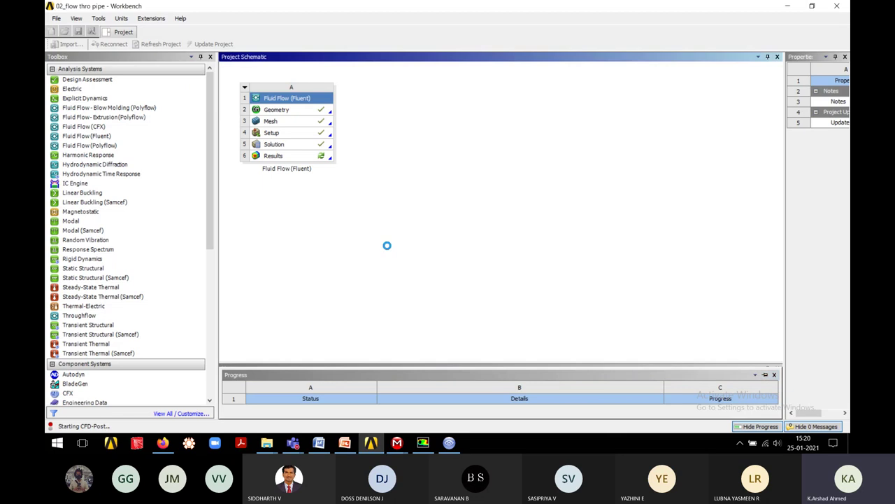
{"action": "left_click", "coordinate": [448, 442]}
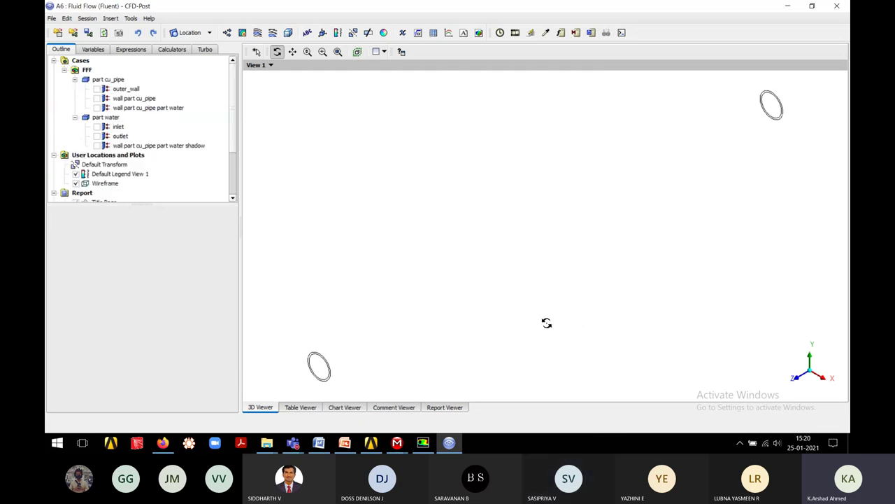
Insert a contour with its default name and set its locations to the water's inlet and outlet
{"action": "left_click_drag", "start_coordinate": [547, 323], "coordinate": [530, 296]}
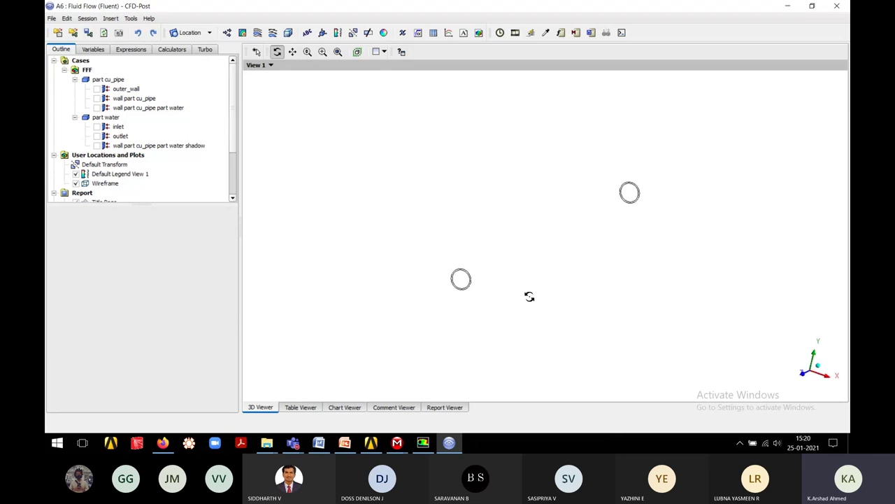
{"action": "scroll", "coordinate": [469, 299], "scroll_direction": "up", "scroll_amount": 3}
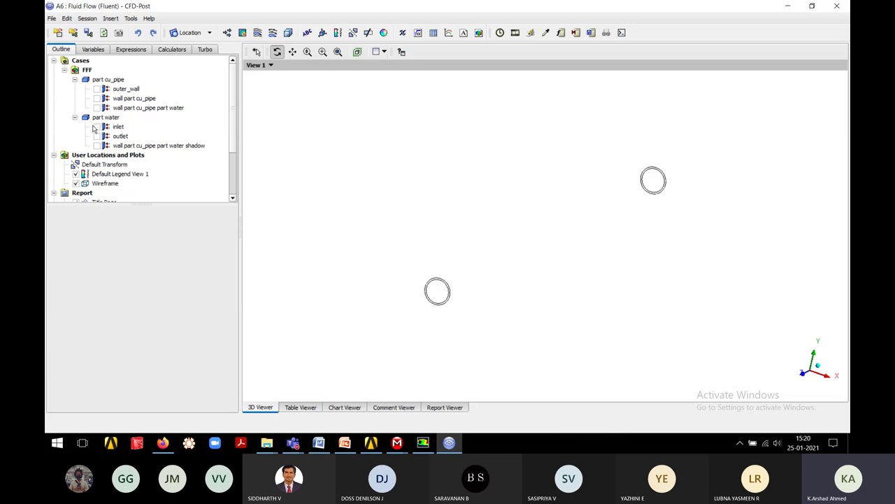
{"action": "left_click", "coordinate": [242, 32]}
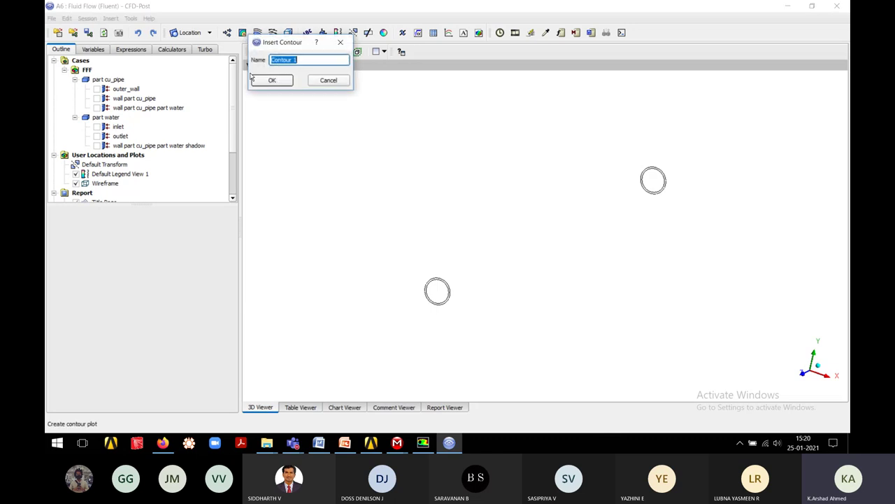
{"action": "left_click", "coordinate": [272, 80]}
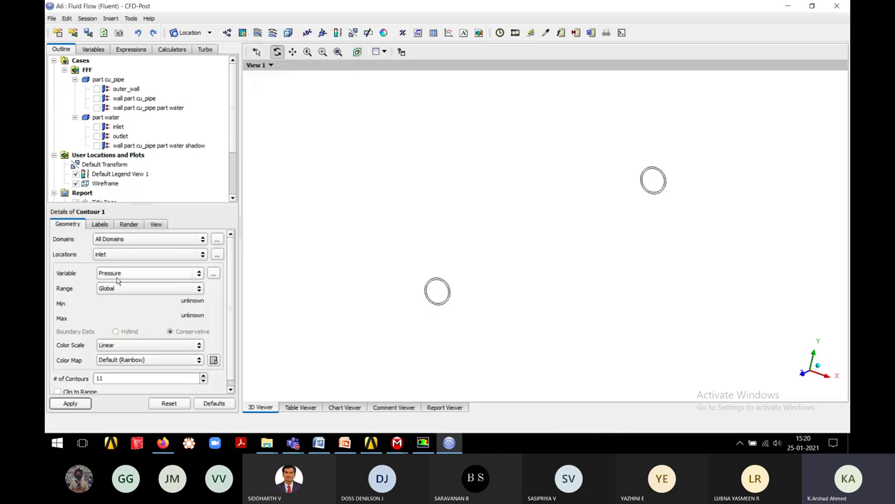
{"action": "left_click", "coordinate": [217, 254]}
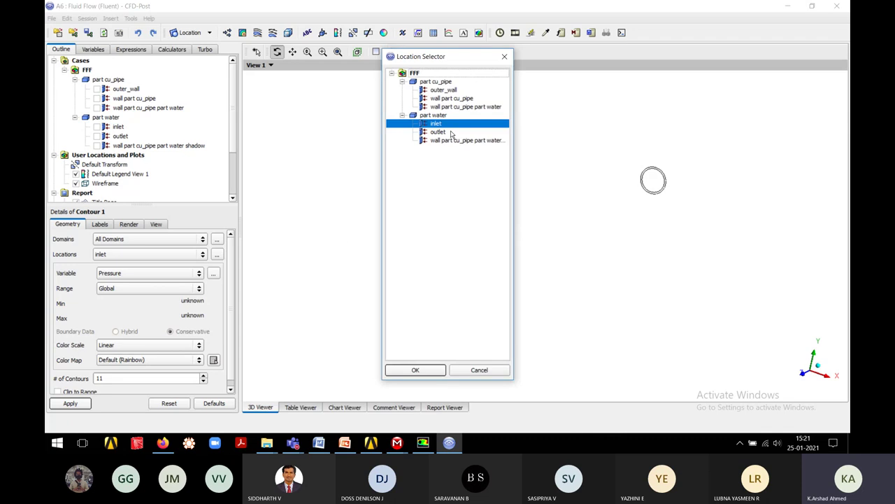
{"action": "left_click", "coordinate": [448, 131], "text": "ctrl"}
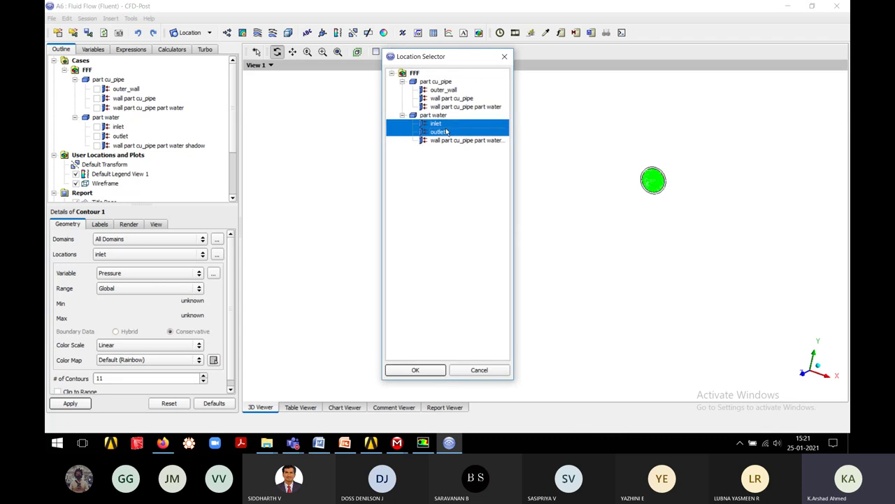
{"action": "left_click", "coordinate": [428, 372]}
Plot Temperature on the contour with a Local range and the domain part water, and inspect the inlet and outlet faces
{"action": "left_click", "coordinate": [112, 273]}
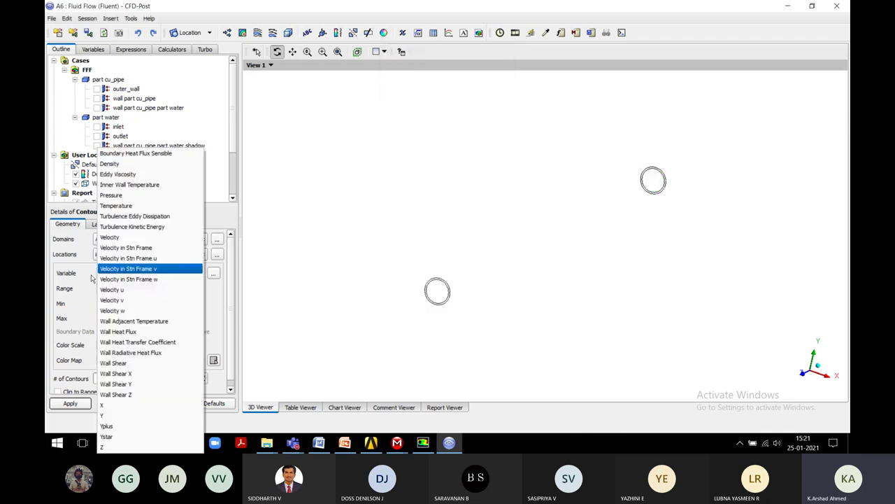
{"action": "left_click", "coordinate": [116, 205]}
{"action": "left_click", "coordinate": [120, 288]}
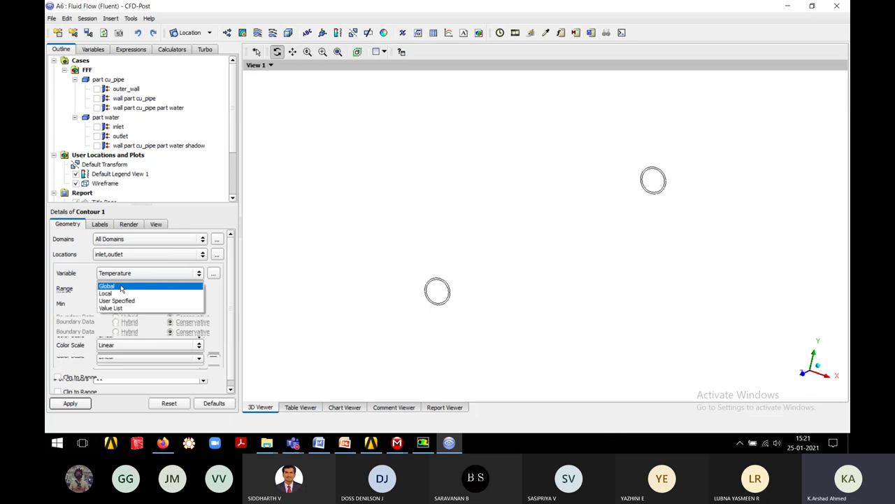
{"action": "left_click", "coordinate": [117, 293]}
{"action": "left_click", "coordinate": [128, 239]}
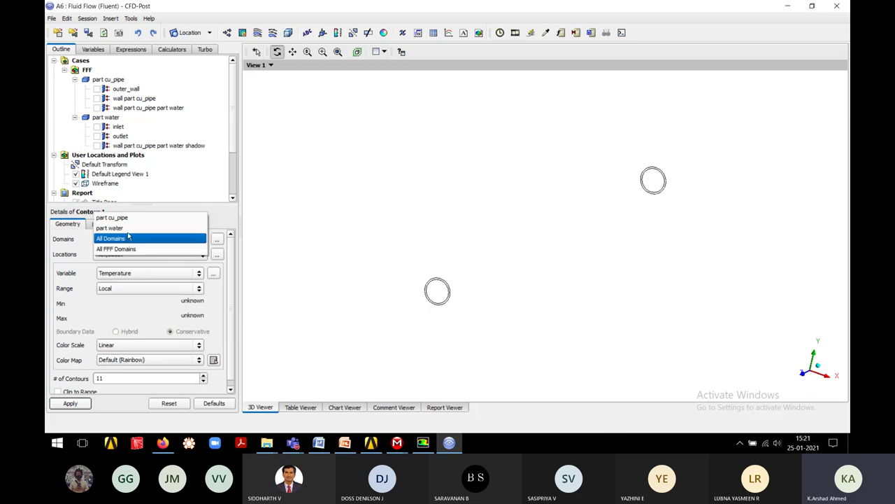
{"action": "left_click", "coordinate": [109, 228]}
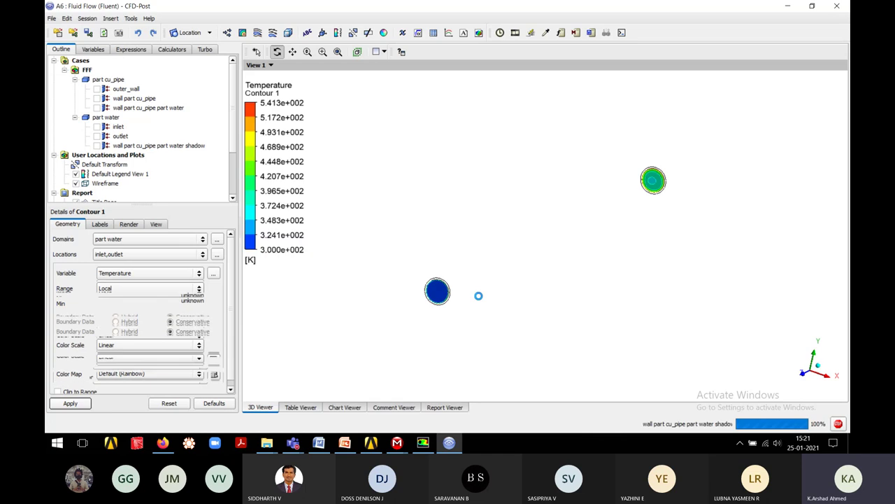
{"action": "left_click_drag", "start_coordinate": [433, 295], "coordinate": [430, 301]}
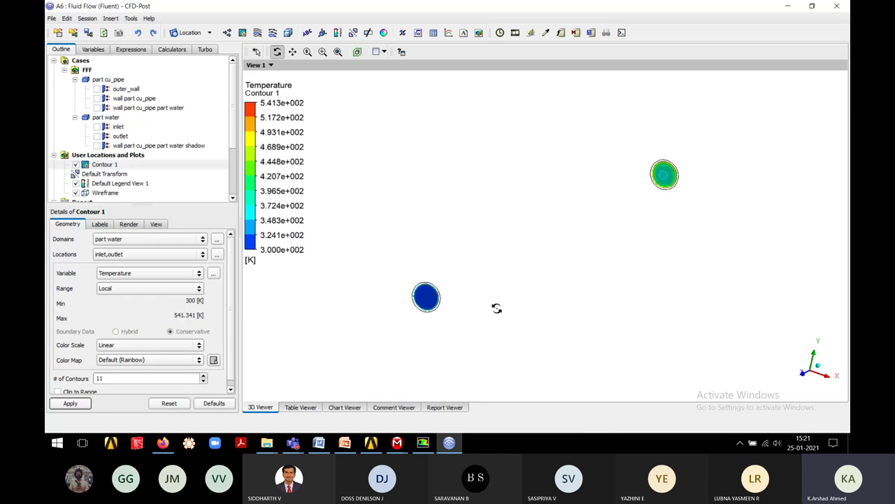
{"action": "left_click_drag", "start_coordinate": [496, 308], "coordinate": [547, 288]}
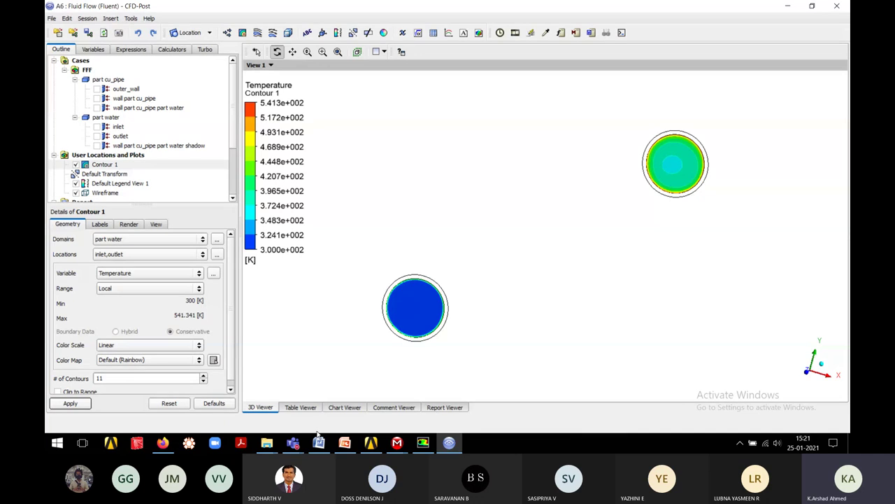
Switch to the Microsoft Teams meeting, unmute the microphone, and return to CFD-Post
{"action": "left_click", "coordinate": [292, 443]}
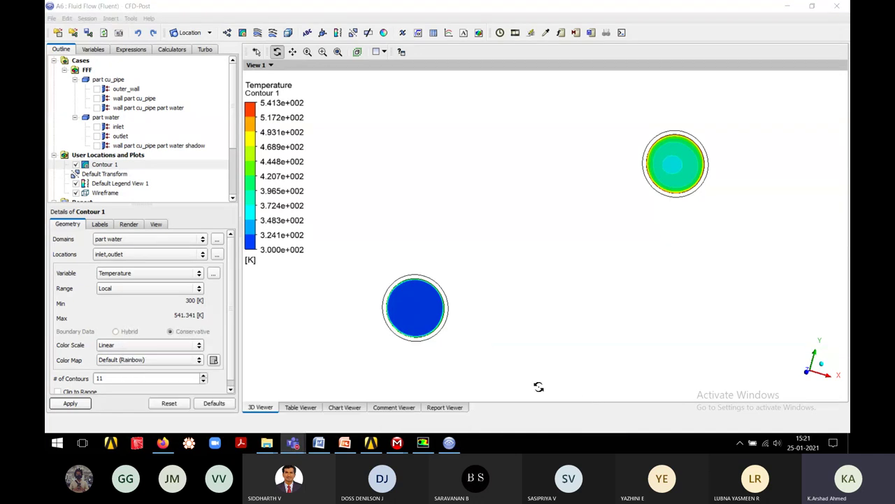
{"action": "mouse_move", "coordinate": [291, 445]}
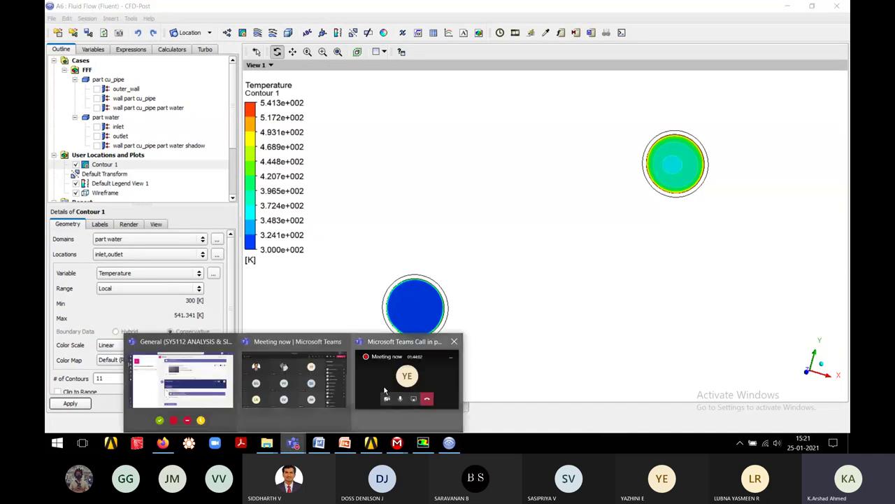
{"action": "left_click", "coordinate": [294, 382]}
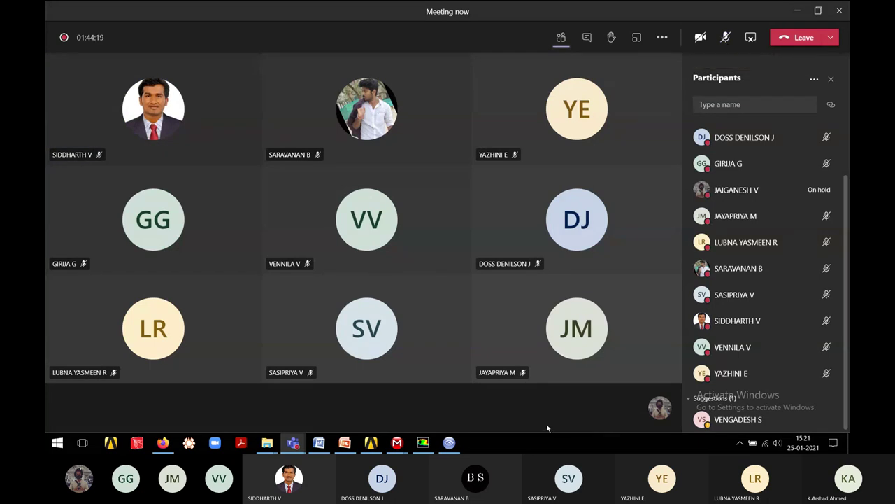
{"action": "left_click", "coordinate": [446, 444]}
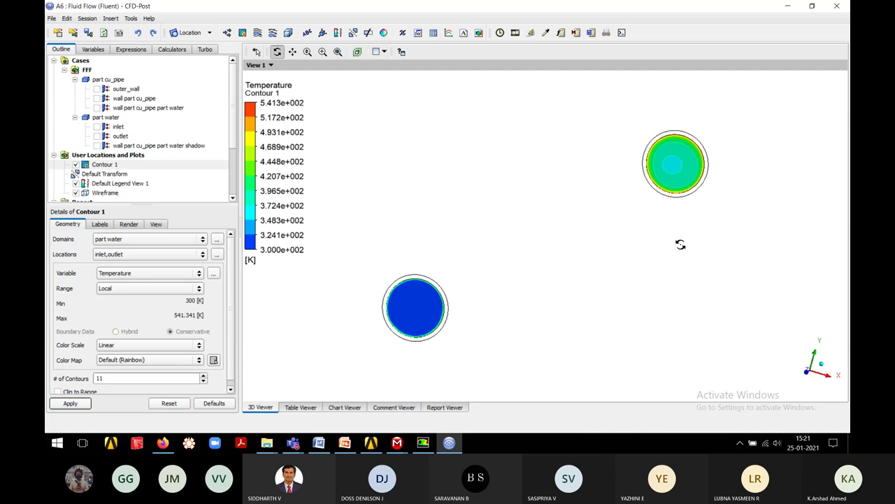
{"action": "mouse_move", "coordinate": [301, 445]}
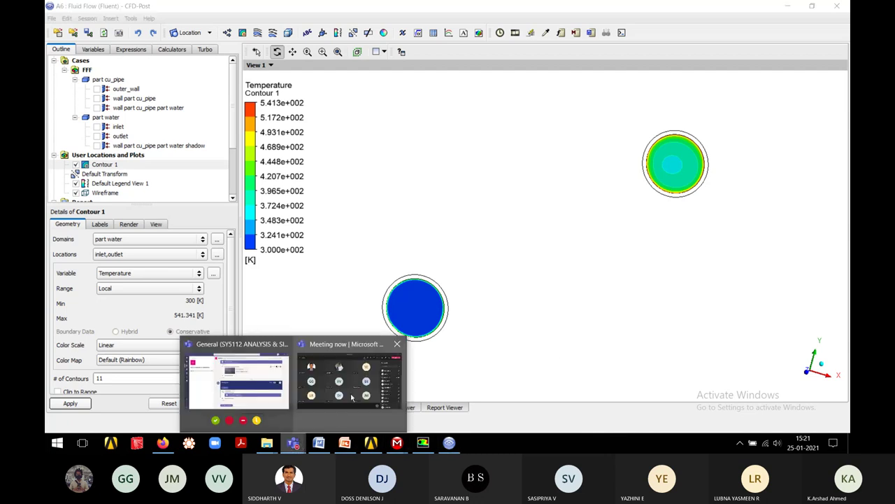
{"action": "left_click", "coordinate": [352, 383]}
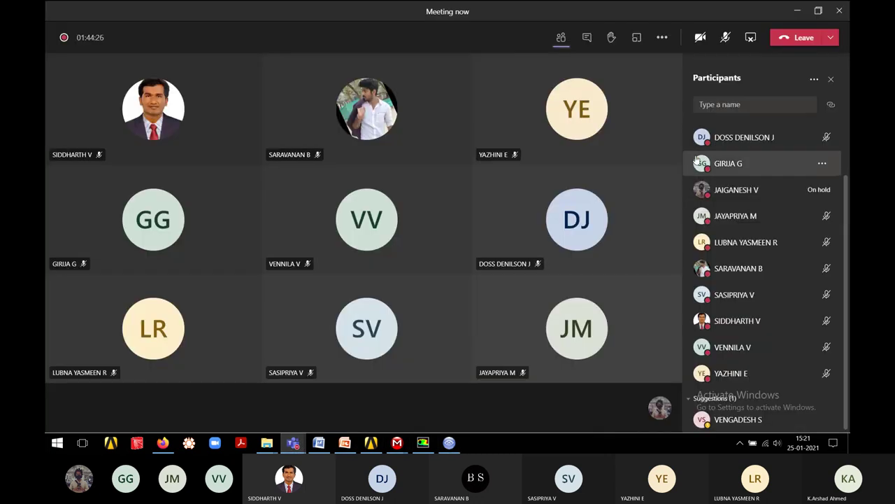
{"action": "left_click", "coordinate": [726, 38]}
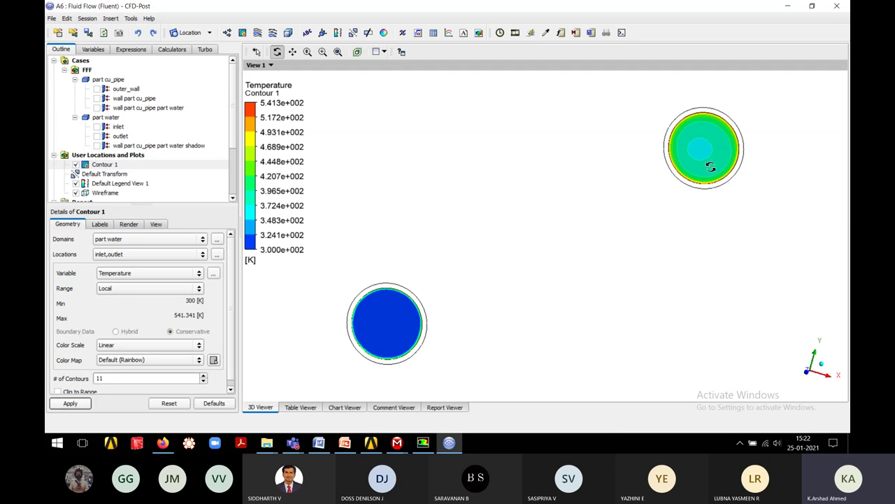
Insert a new plane location under its default name
{"action": "left_click_drag", "start_coordinate": [756, 135], "coordinate": [644, 262]}
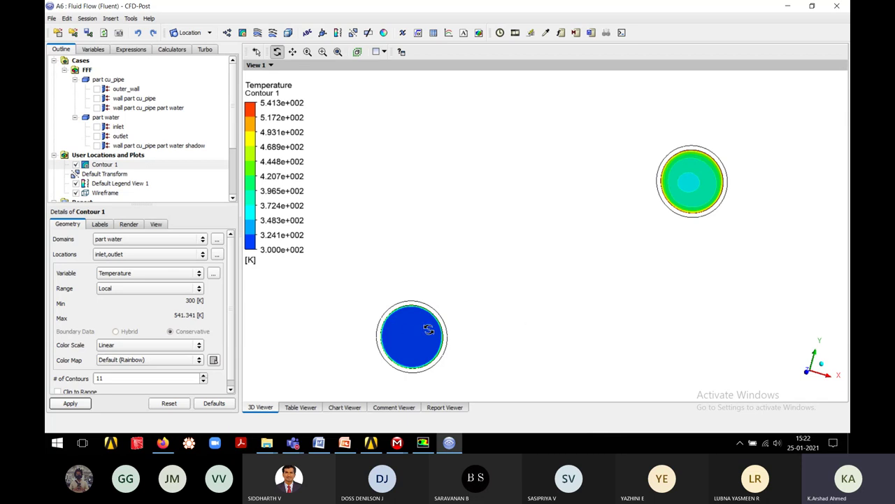
{"action": "left_click", "coordinate": [228, 33]}
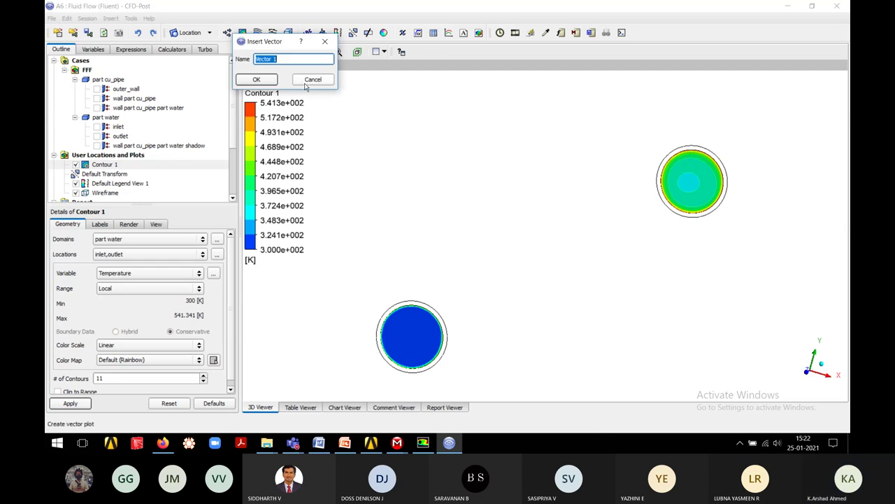
{"action": "left_click", "coordinate": [308, 81]}
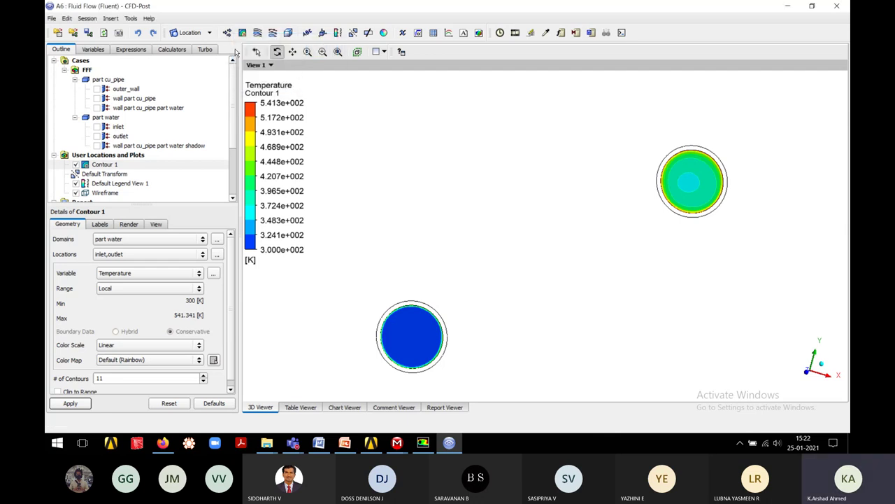
{"action": "left_click", "coordinate": [191, 32]}
{"action": "left_click", "coordinate": [196, 82]}
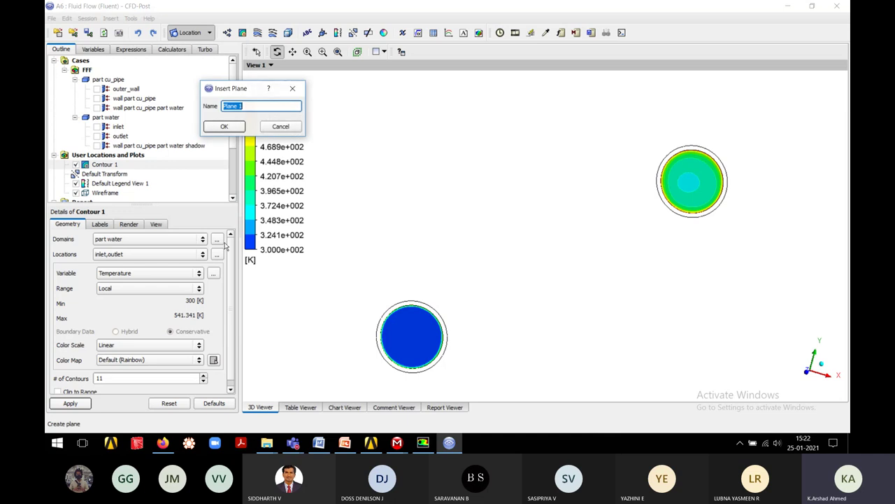
{"action": "left_click", "coordinate": [228, 126]}
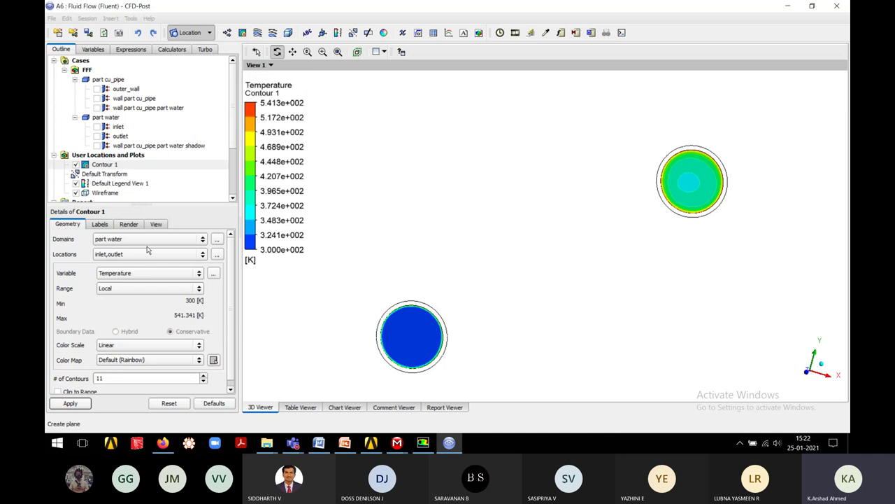